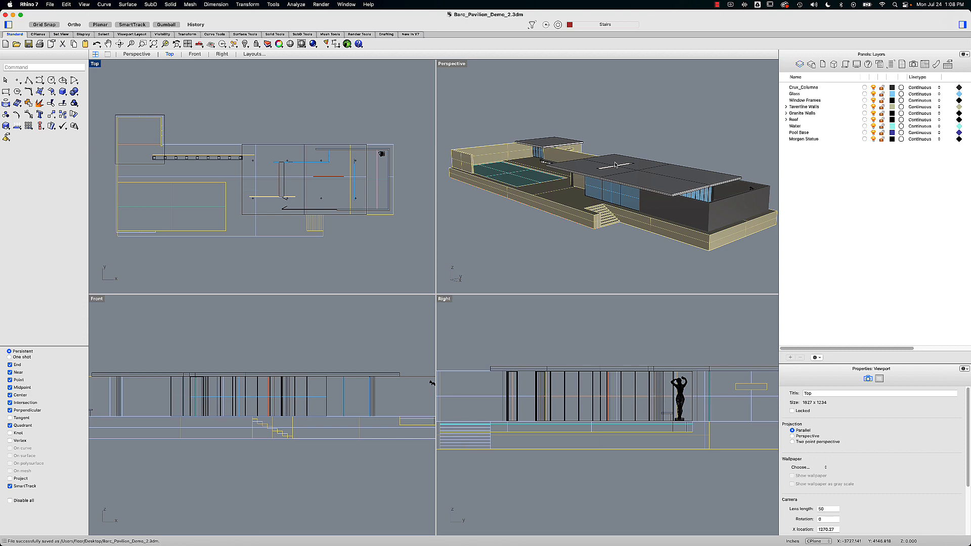
- Look over the pavilion model in the perspective, top, front and right viewports
click(658, 113)
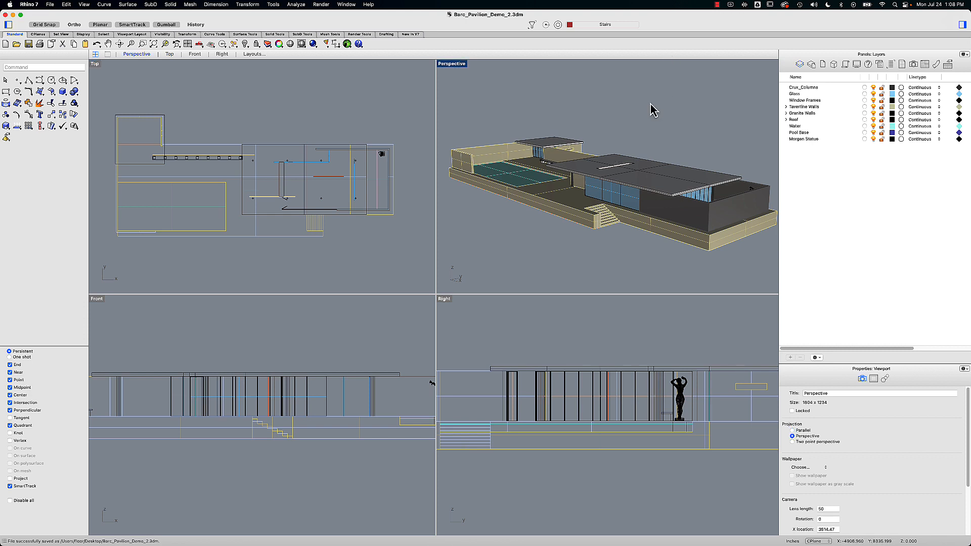
click(263, 130)
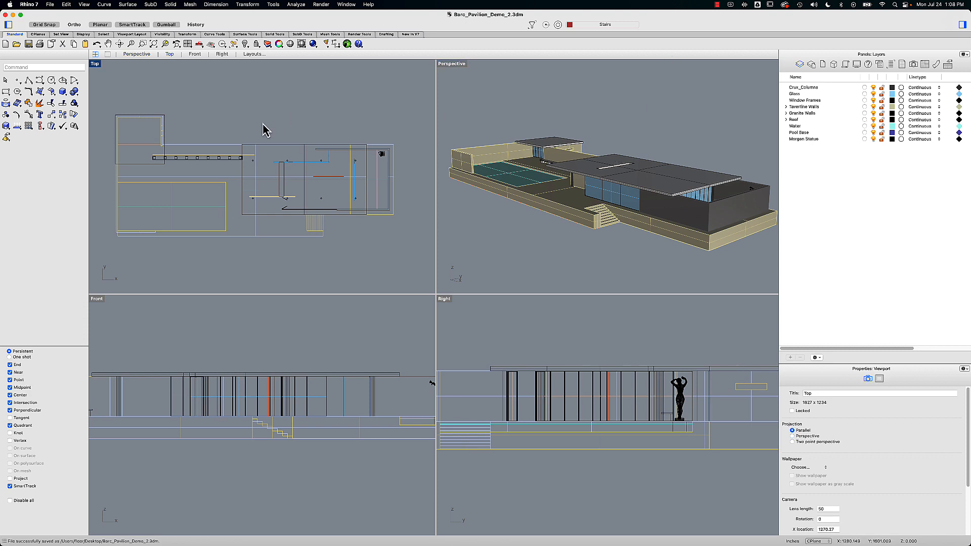
click(202, 341)
scroll(200, 341, down, 3)
scroll(201, 339, up, 3)
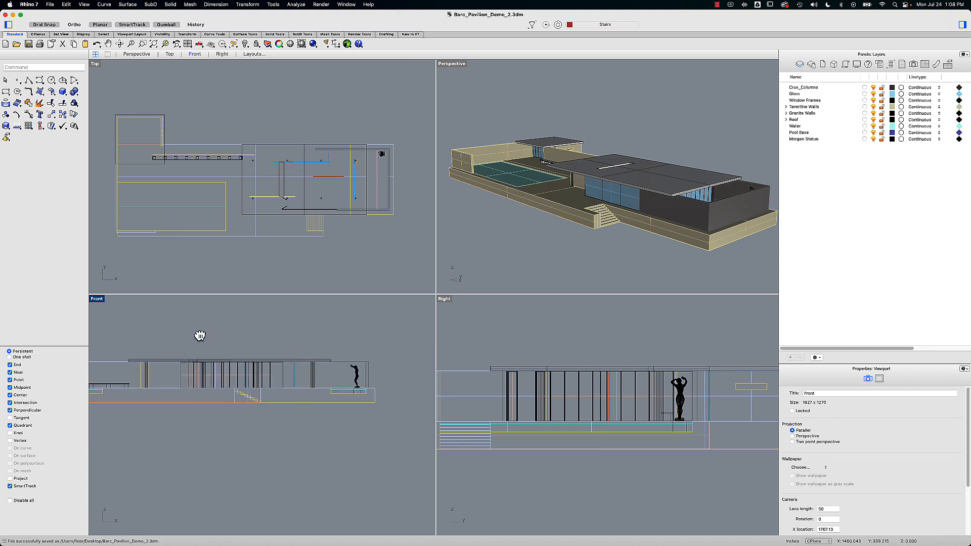
click(502, 349)
scroll(500, 344, down, 5)
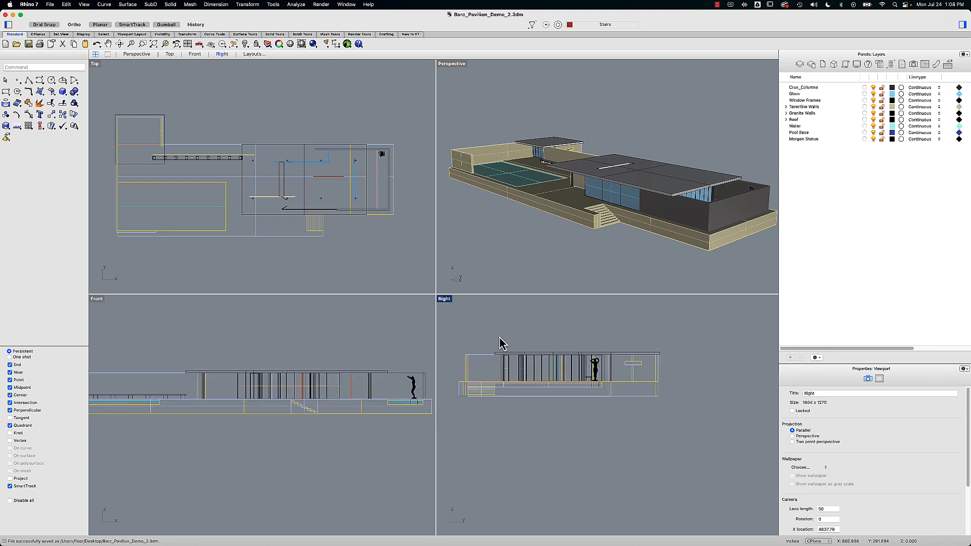
scroll(515, 352, up, 2)
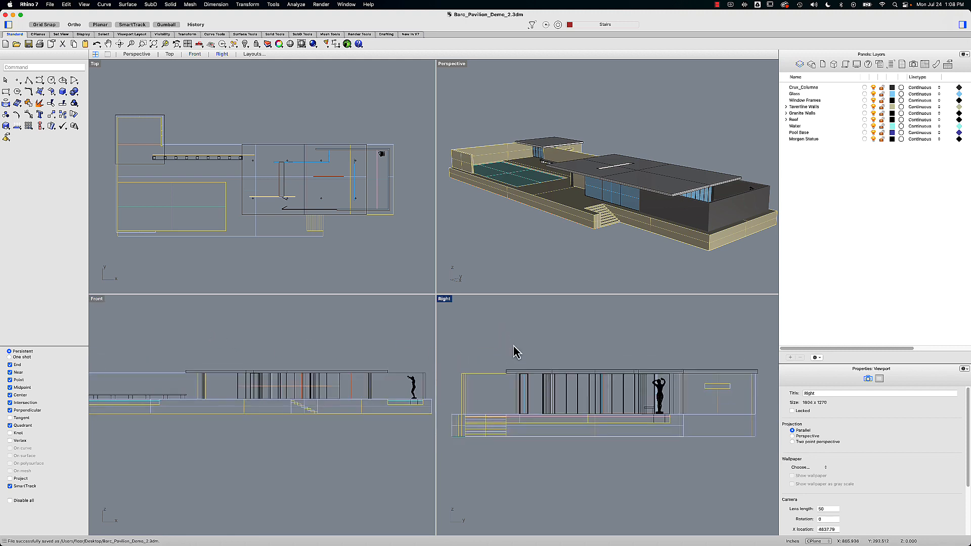
scroll(515, 349, down, 3)
click(485, 270)
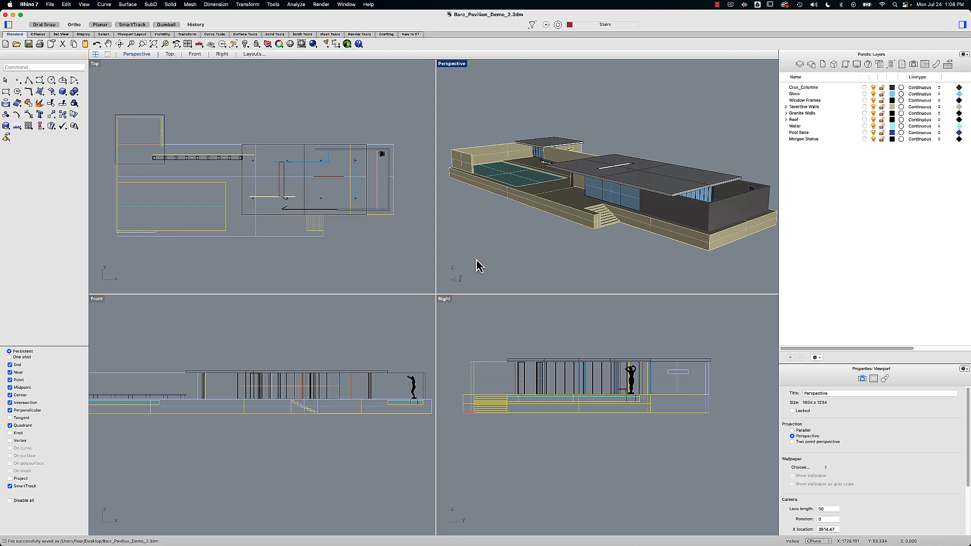
- Create a landscape Arch D (24" x 36") layout named "Barc Pavilion Layout" with 3 initial details
click(260, 57)
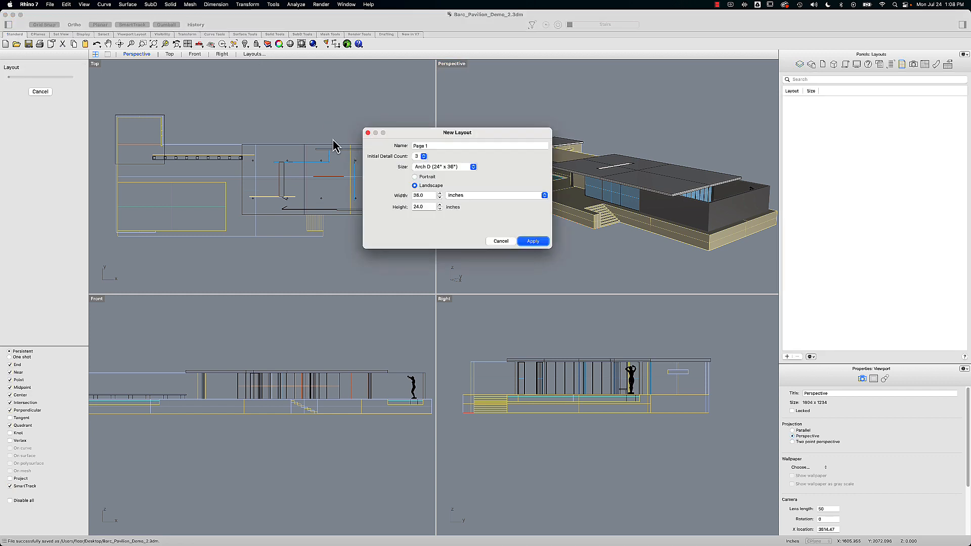
click(367, 133)
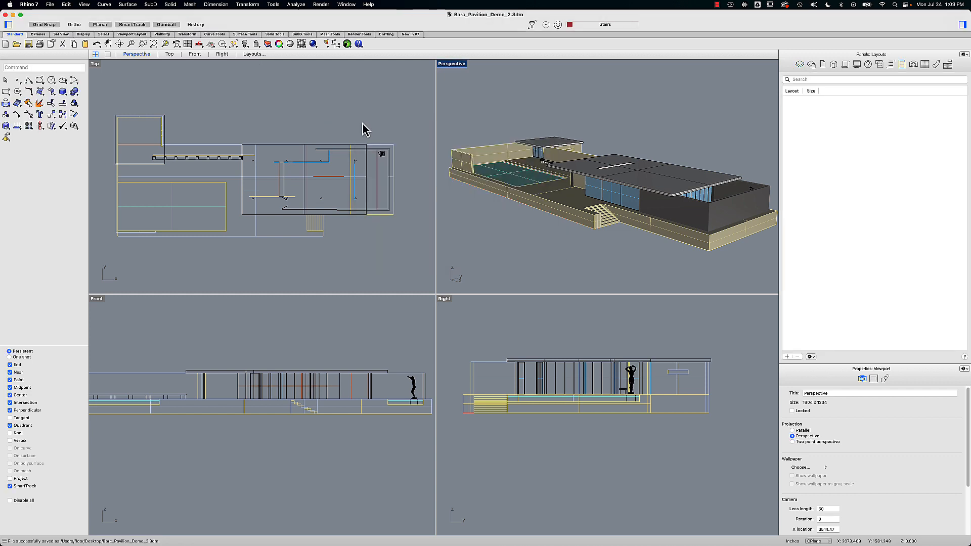
text(Layout)
key(Return)
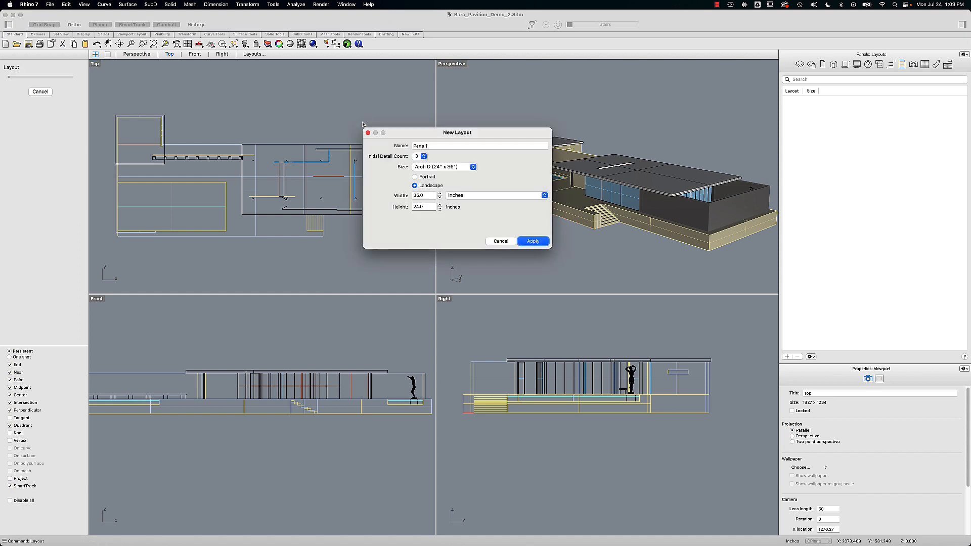
drag(403, 133, 377, 127)
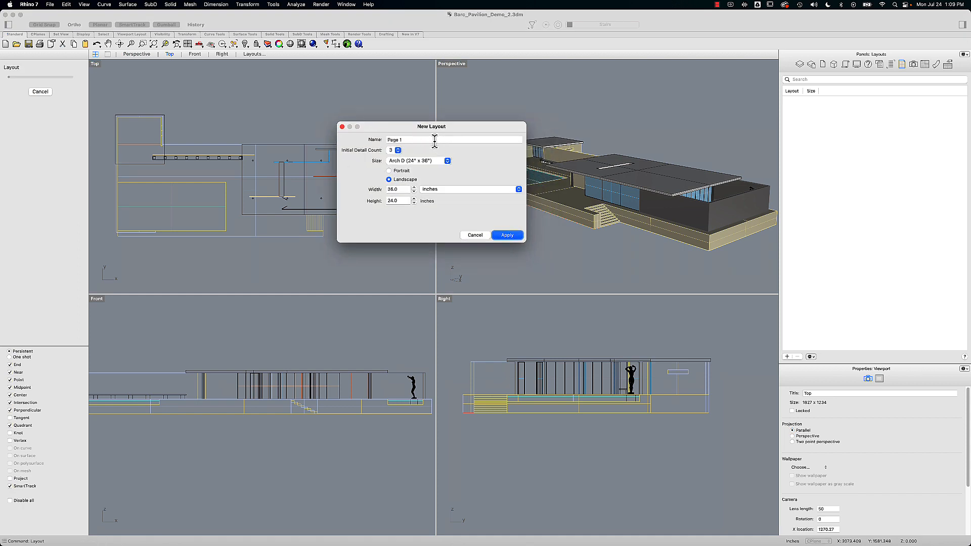
drag(378, 126, 370, 126)
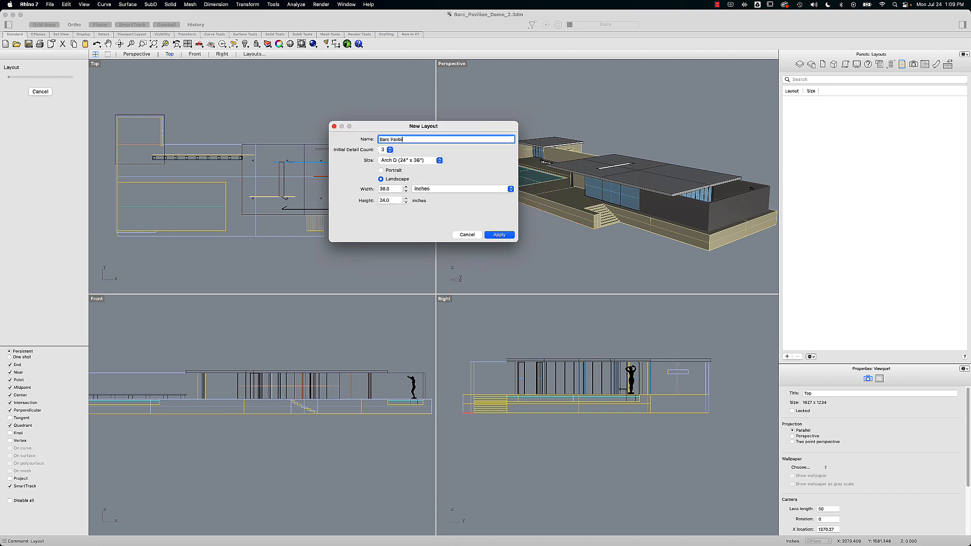
text(Barc Pavilion Layout)
click(389, 149)
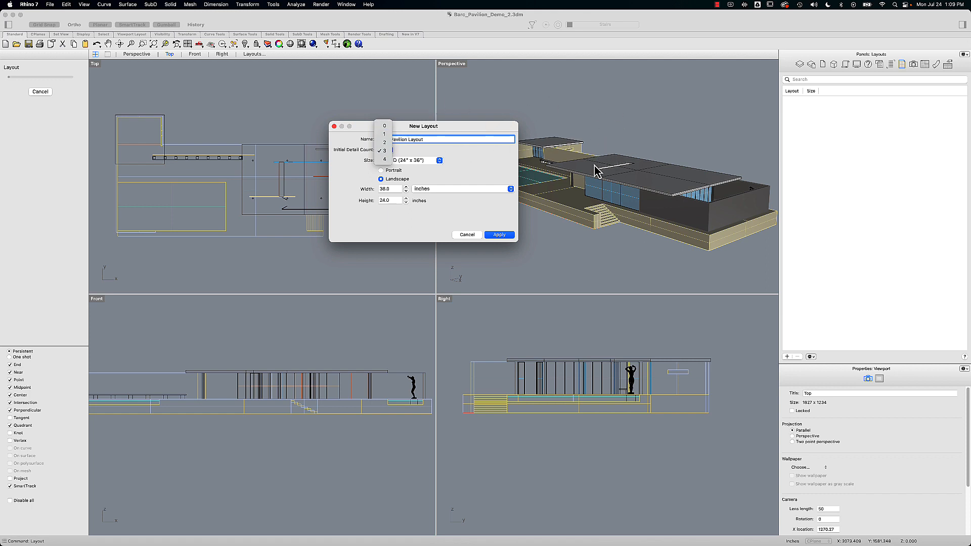
click(386, 152)
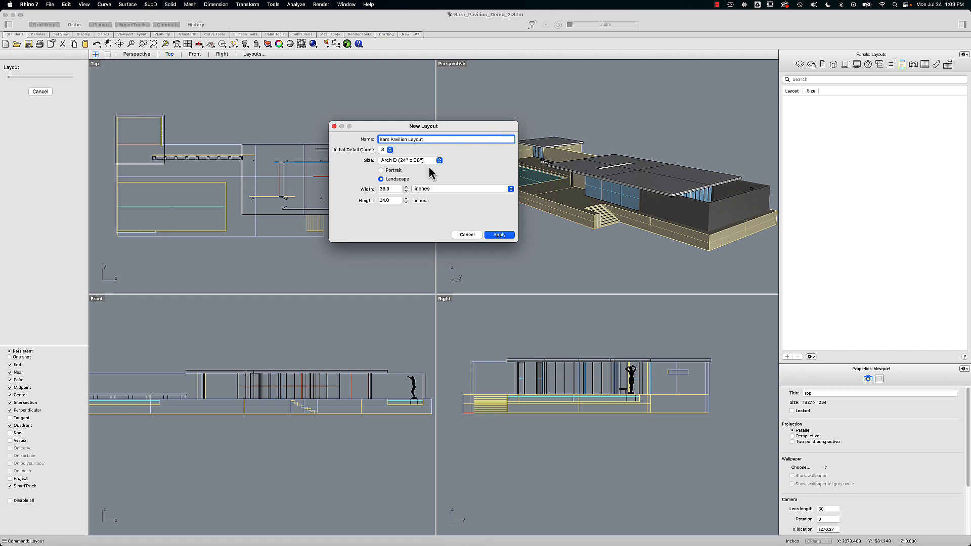
click(503, 236)
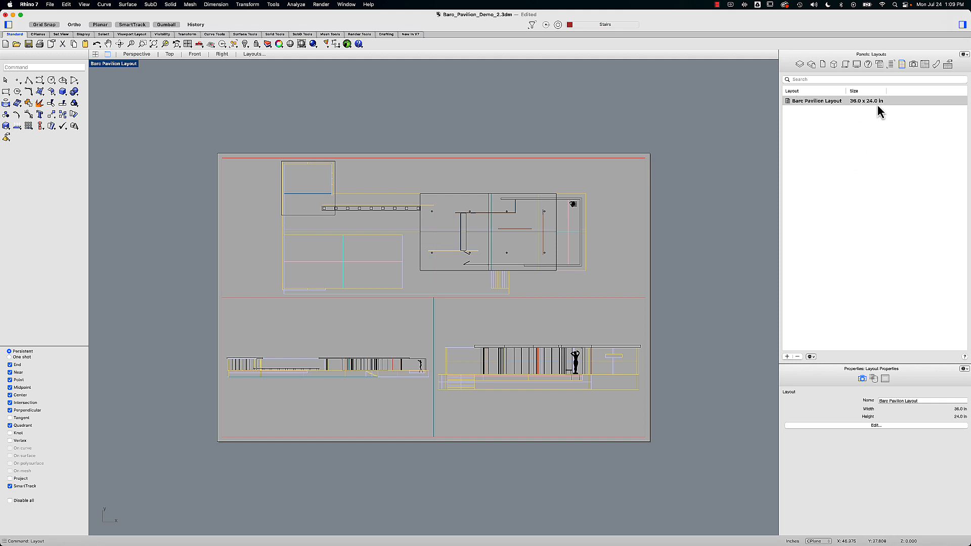
- Activate the layout's top-view detail and reposition the pavilion plan within its frame
right_drag(679, 125, 676, 119)
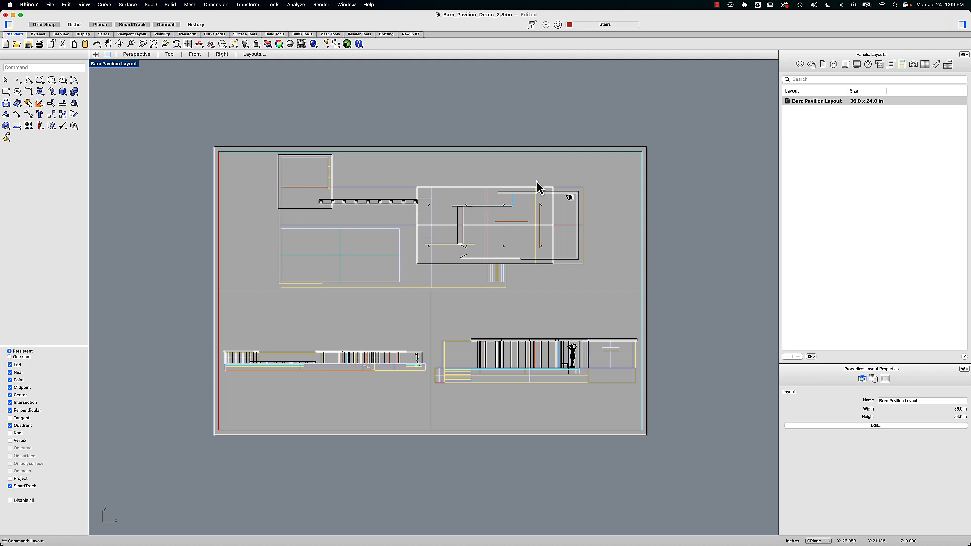
double_click(385, 177)
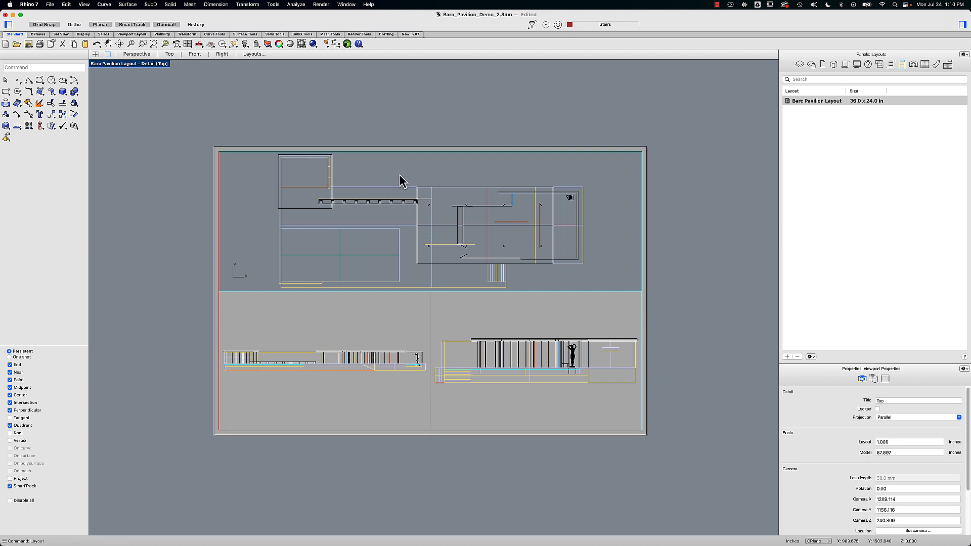
mouse_move(396, 201)
right_down()
mouse_move(381, 196)
mouse_move(384, 214)
mouse_move(368, 213)
right_up()
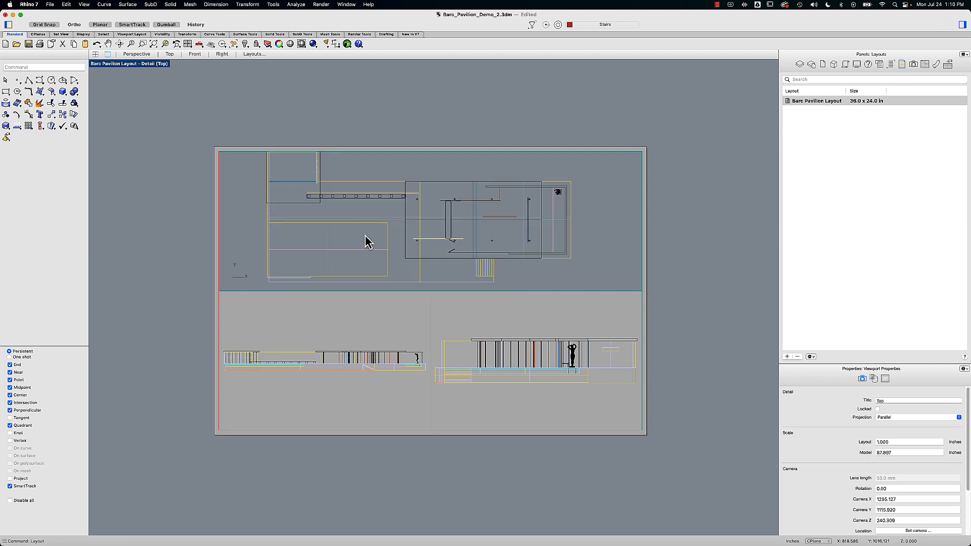
right_drag(457, 232, 460, 236)
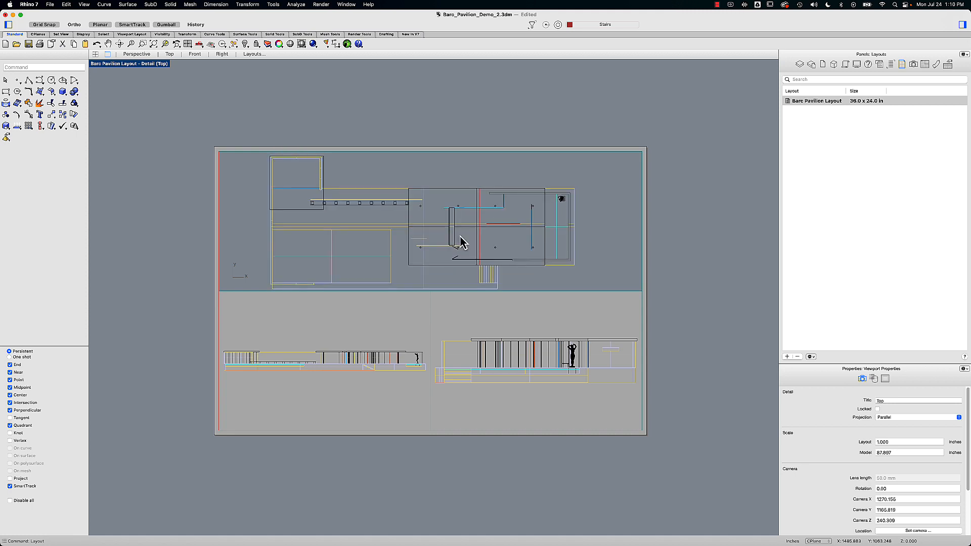
right_drag(457, 223, 458, 218)
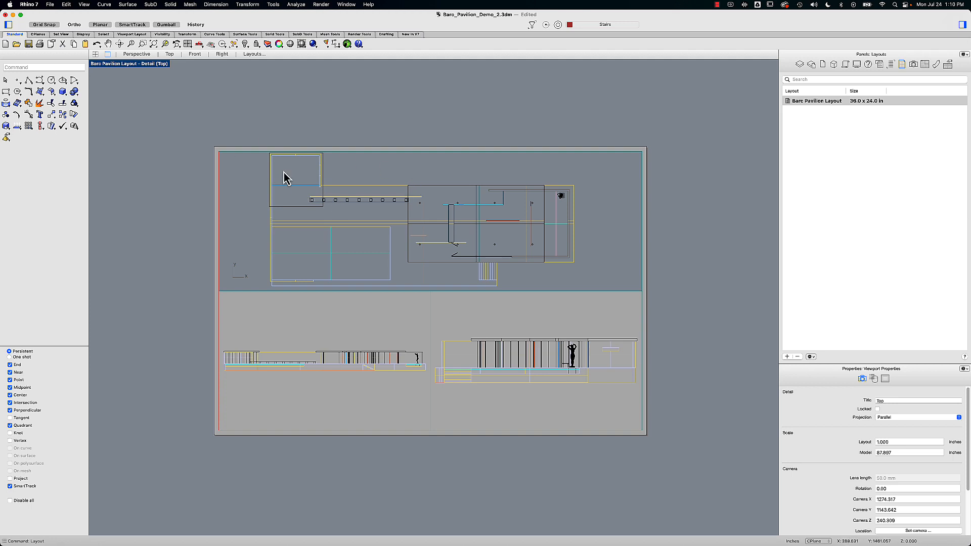
- Set the active plan detail to the Perspective view and adjust the viewing angle to frame the pavilion
click(117, 65)
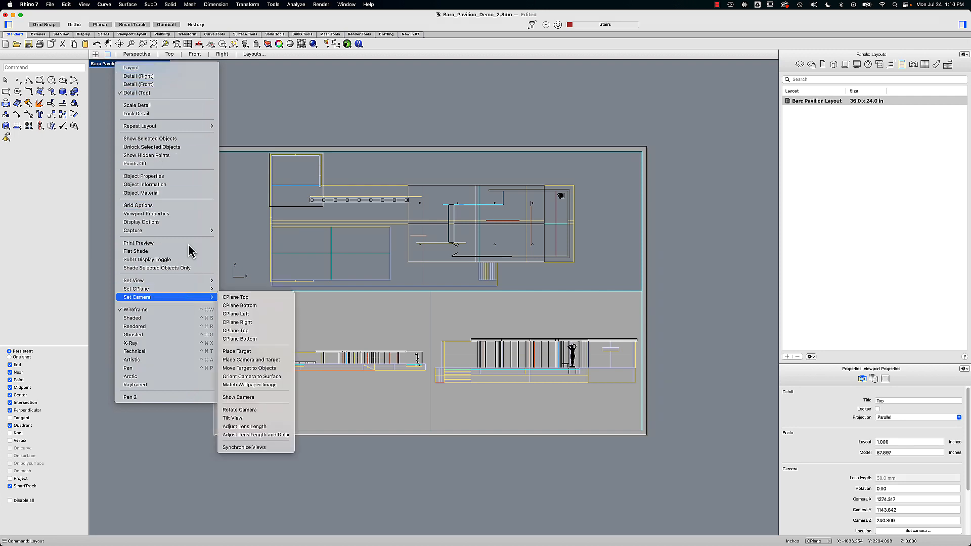
mouse_move(167, 281)
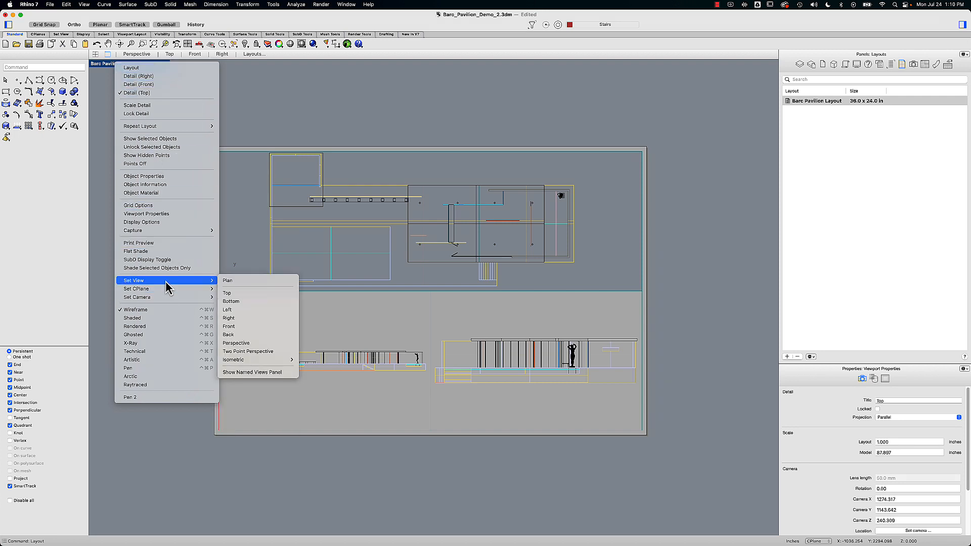
click(268, 345)
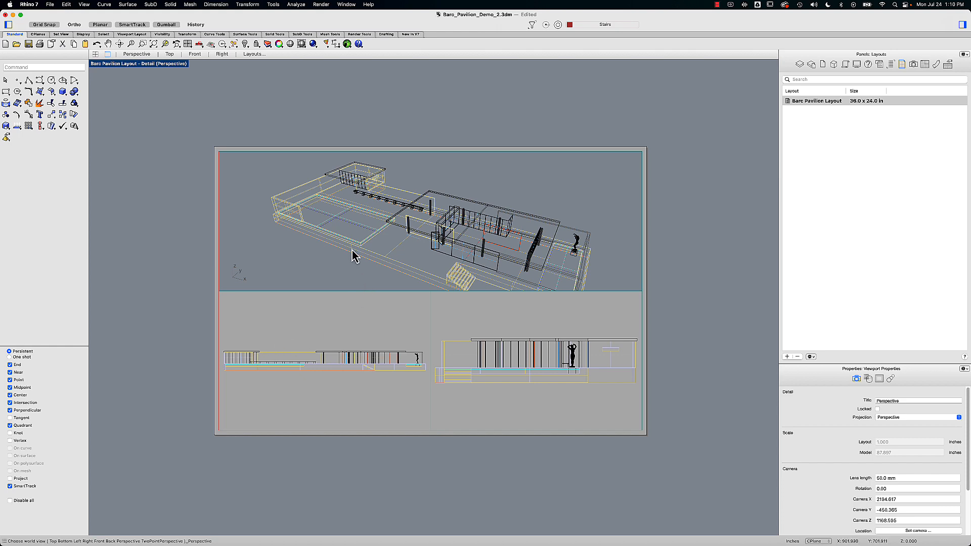
right_drag(355, 257, 379, 232)
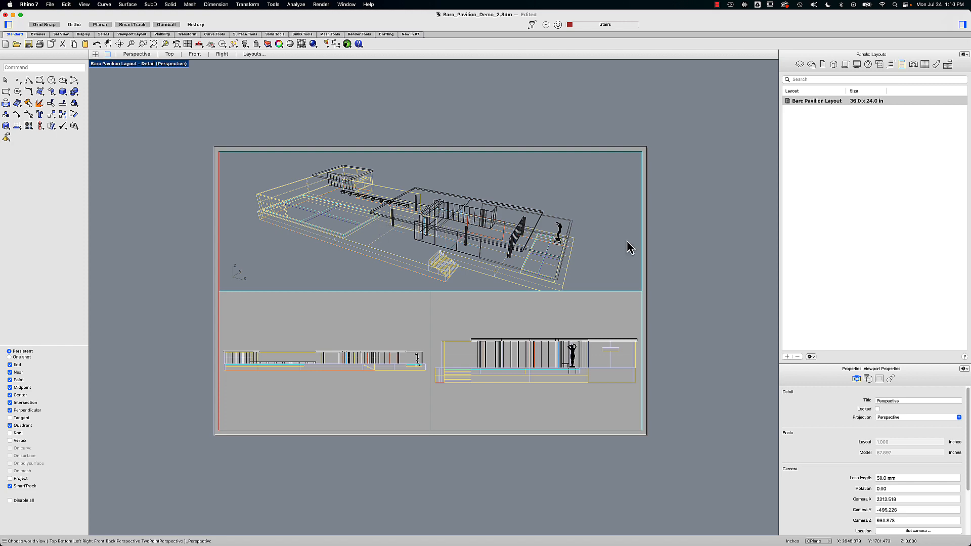
right_drag(626, 241, 621, 245)
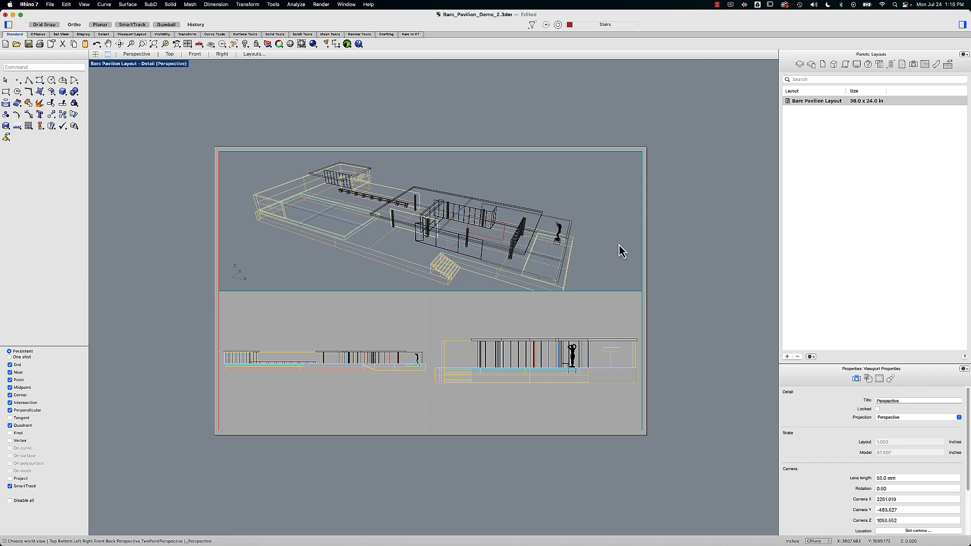
- Switch the perspective detail's display mode to Pen and lower its viewing angle slightly
click(164, 67)
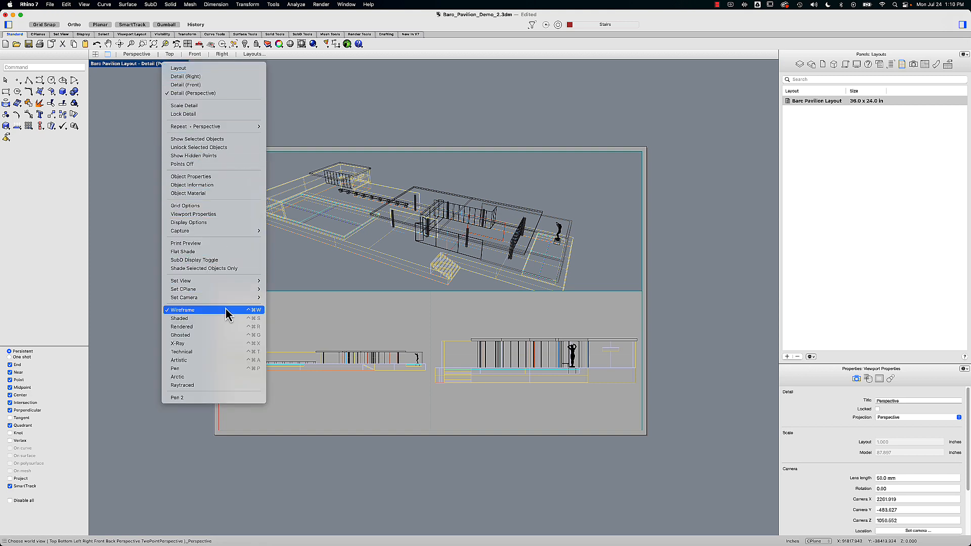
click(223, 369)
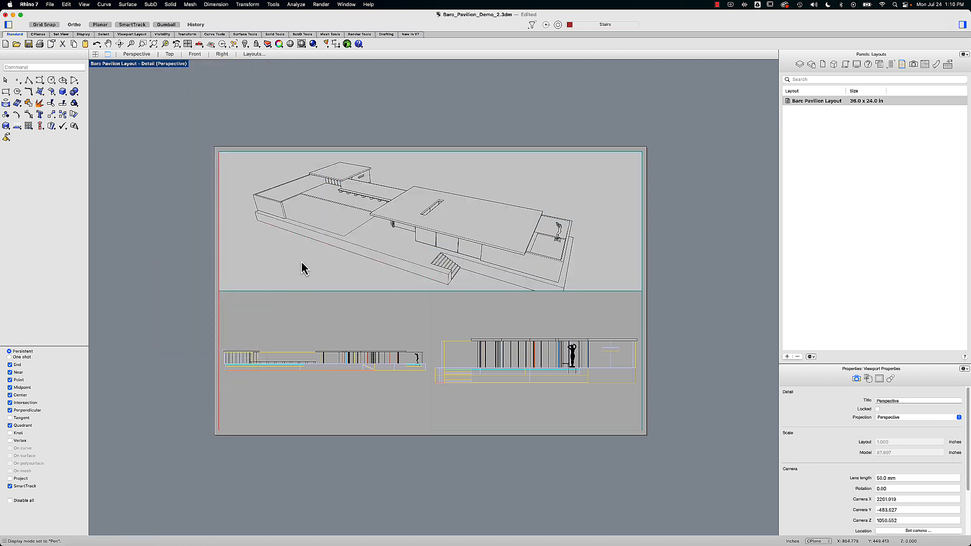
right_drag(300, 255, 314, 225)
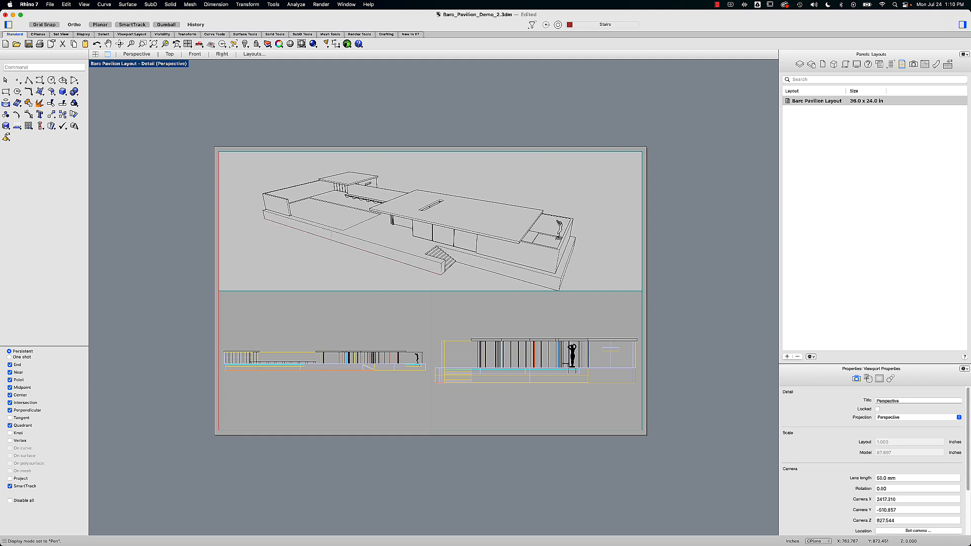
- Set the Pen-style detail to the SE isometric view, reframe the pavilion at a flatter angle, and return to the layout
click(137, 66)
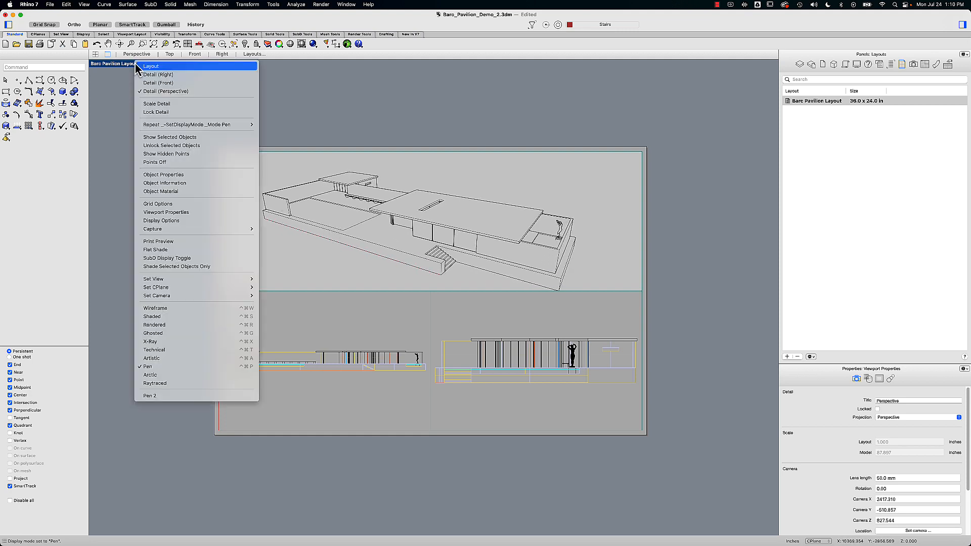
mouse_move(170, 281)
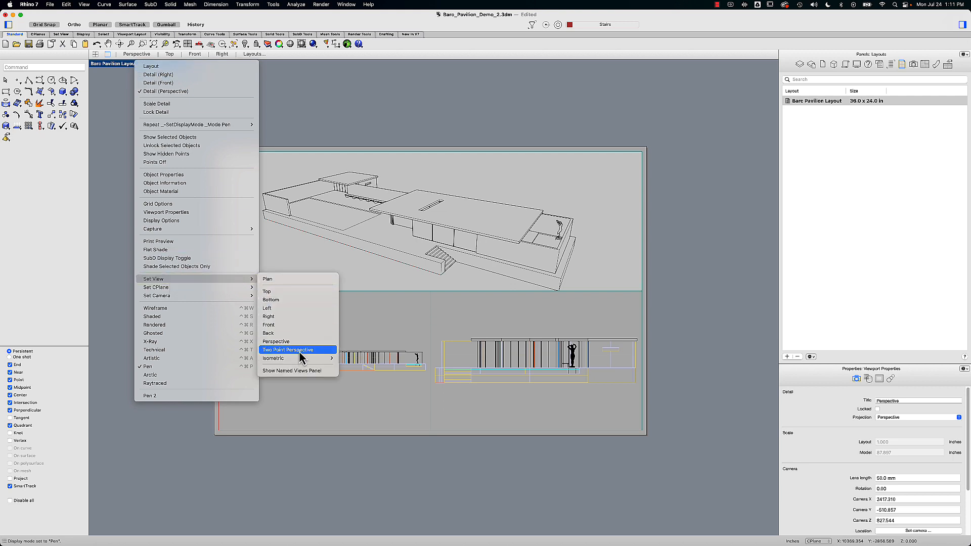
mouse_move(304, 359)
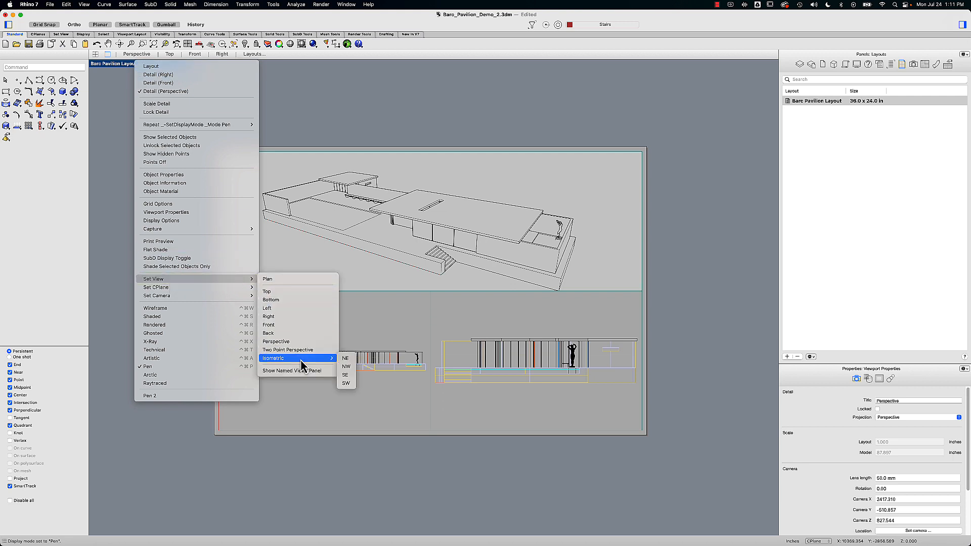
click(346, 375)
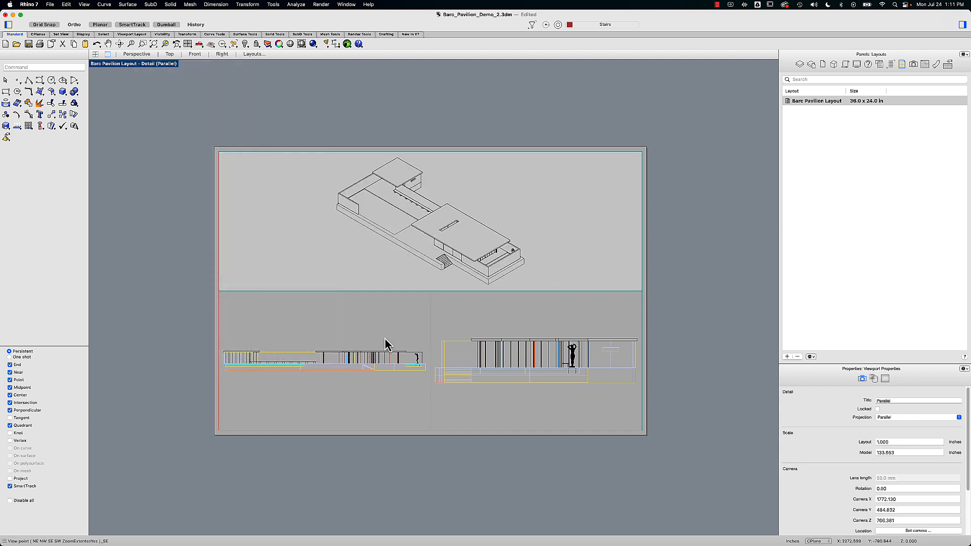
right_drag(448, 241, 425, 224)
scroll(379, 227, up, 3)
scroll(427, 229, down, 3)
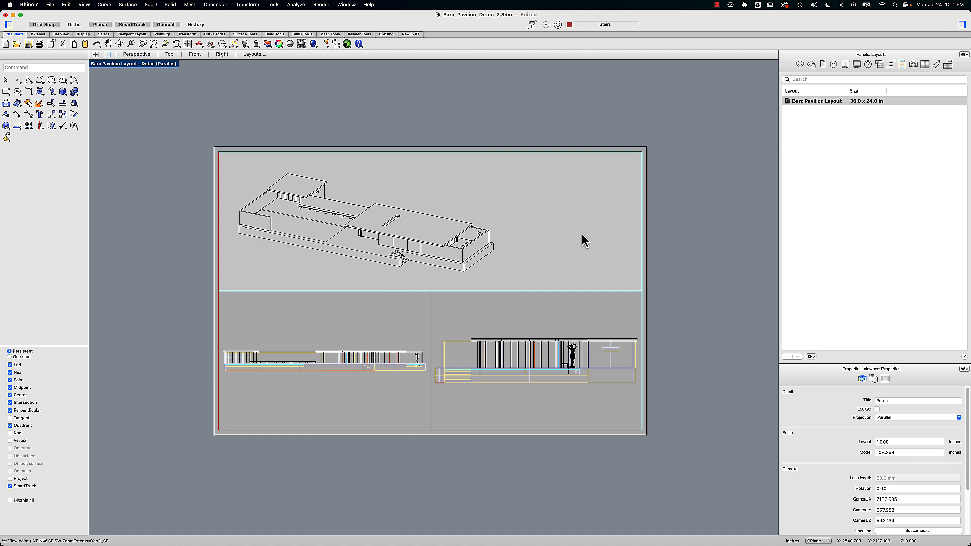
double_click(363, 129)
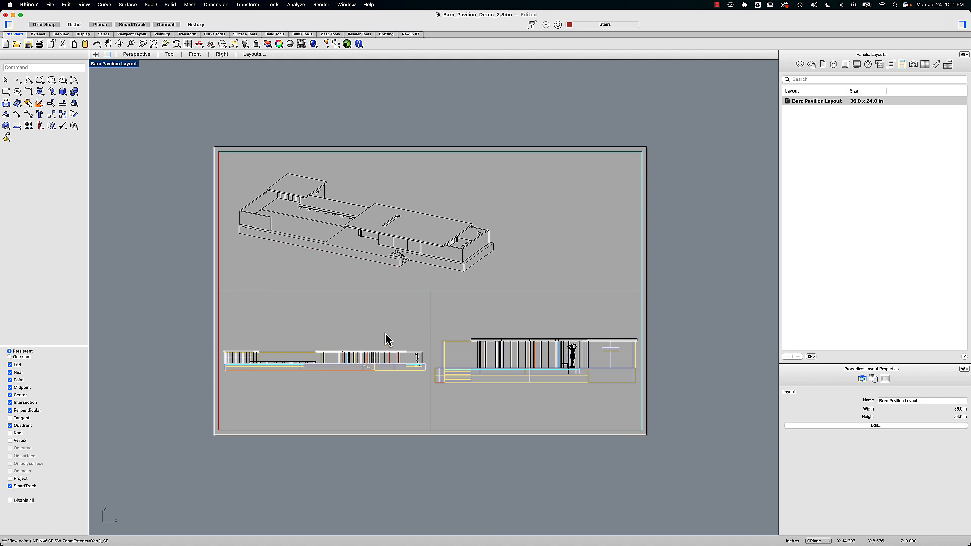
- Activate the front elevation detail, set the display color of all the pavilion objects to Black, and return to the layout
double_click(335, 322)
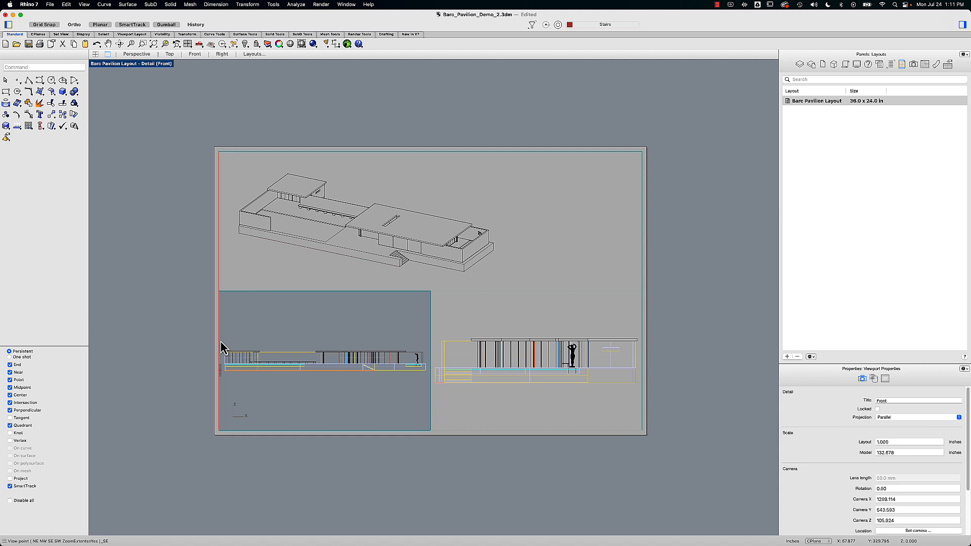
mouse_move(221, 343)
mouse_down()
mouse_move(256, 362)
mouse_move(429, 385)
mouse_up()
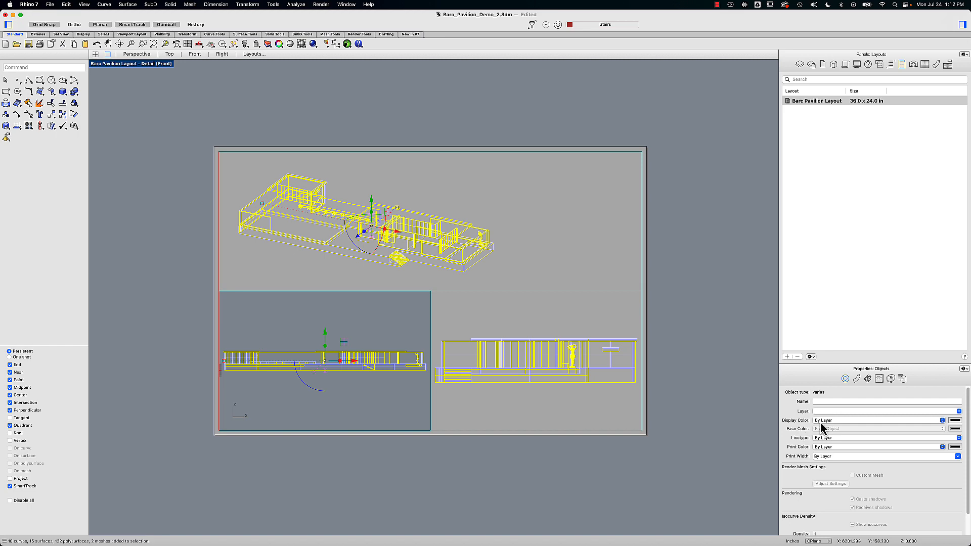
click(955, 421)
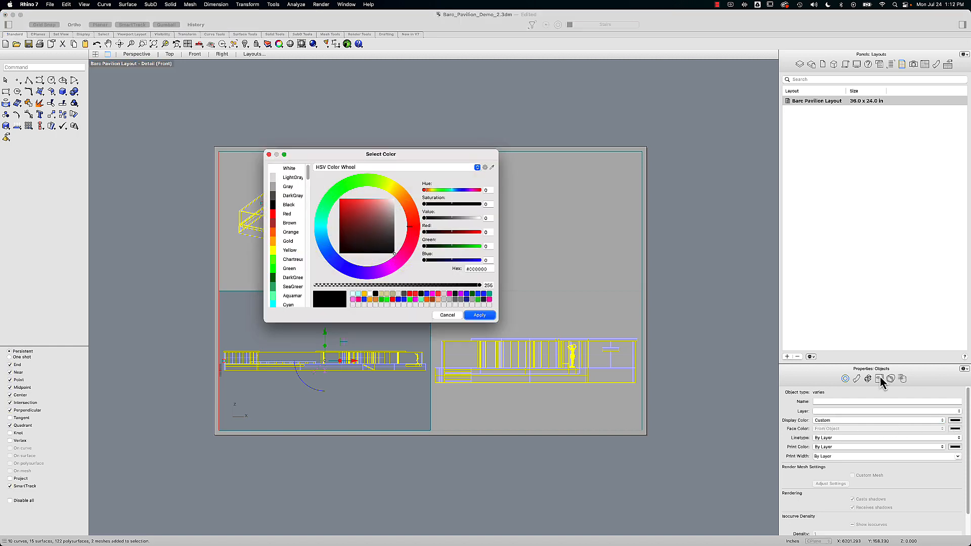
click(286, 208)
click(480, 315)
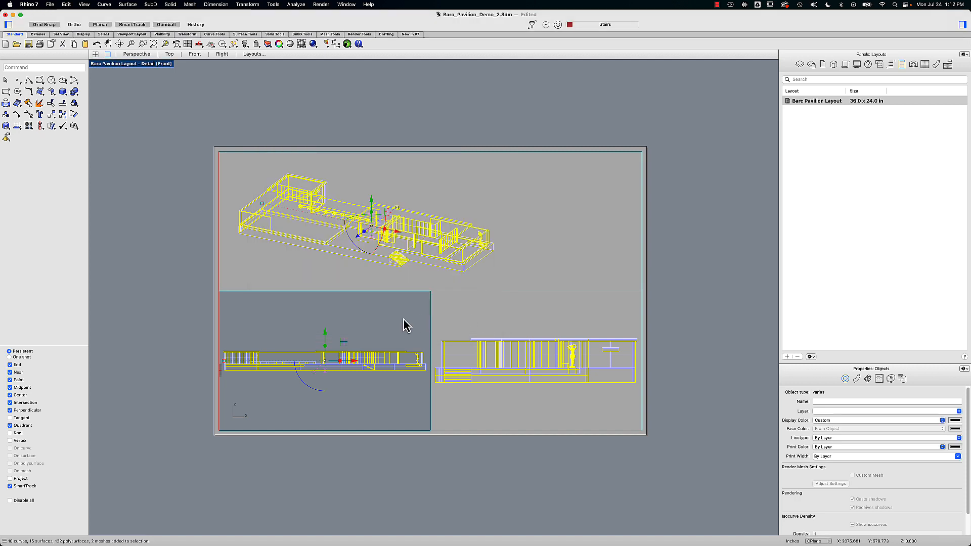
click(407, 326)
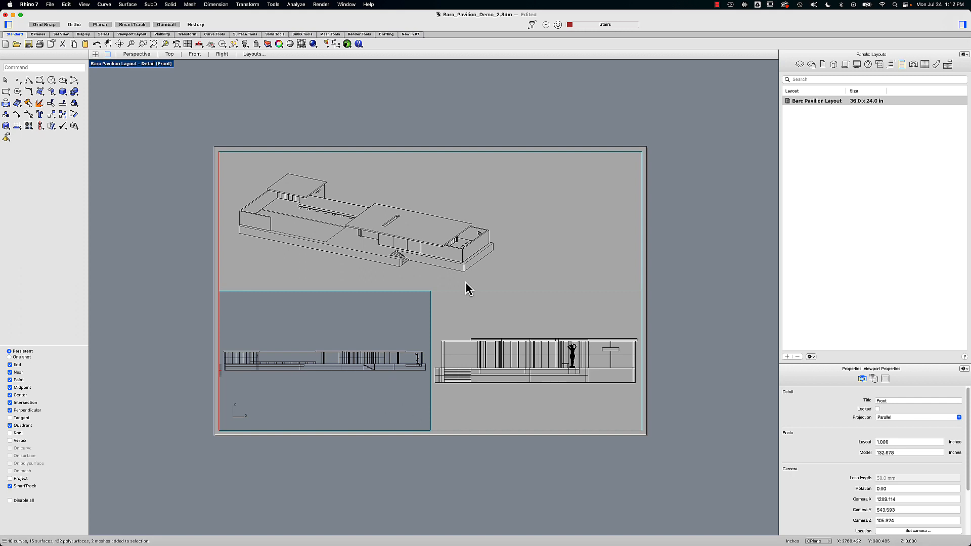
double_click(219, 281)
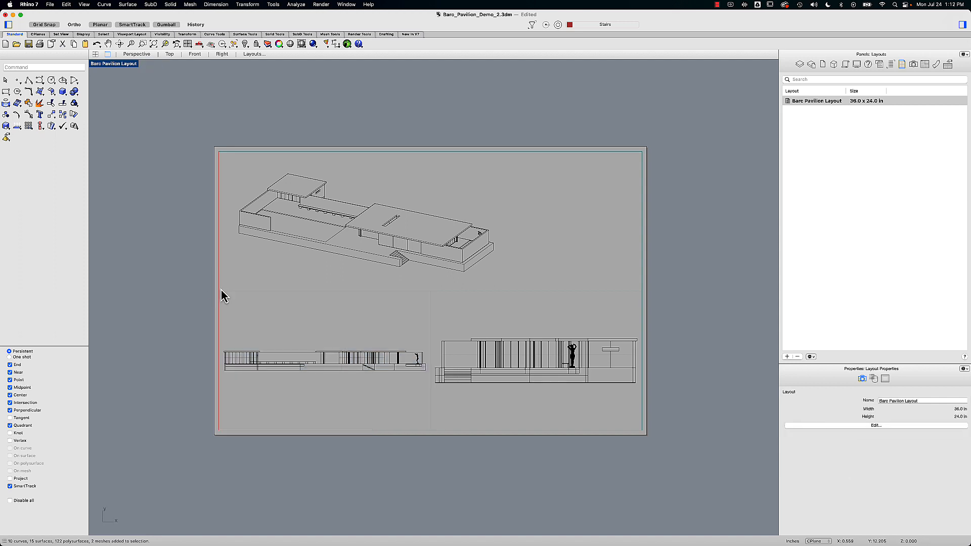
- Set the front elevation detail's scale to 1 inch on page to 100 inches in model
click(226, 292)
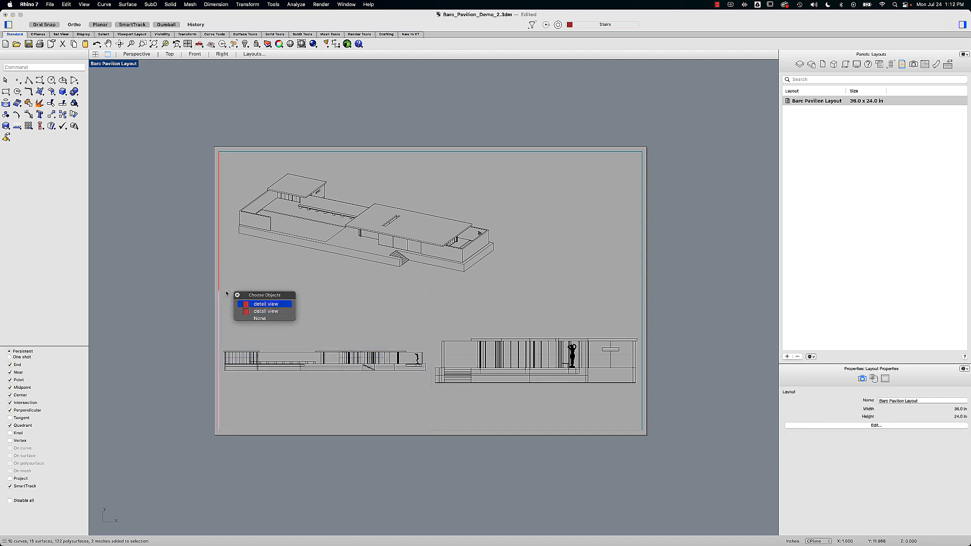
click(251, 307)
click(787, 356)
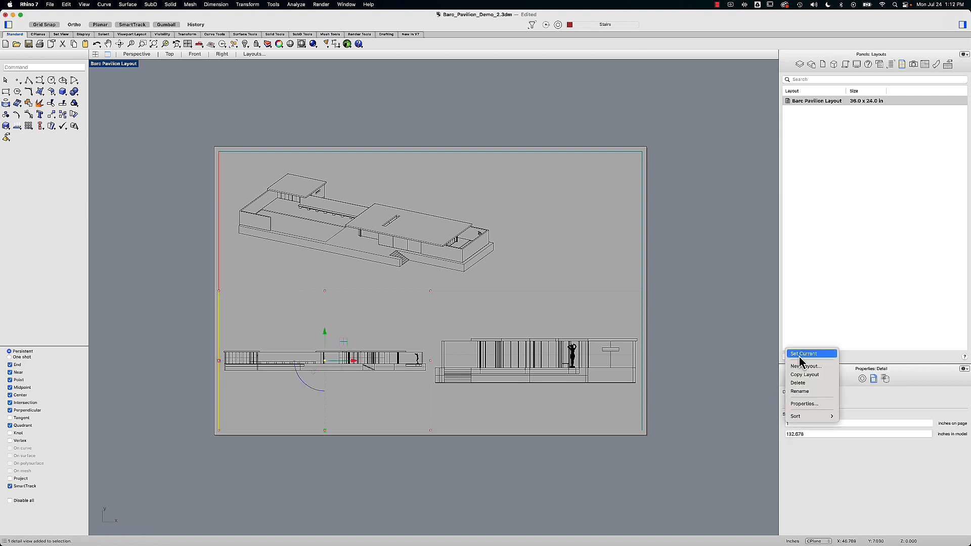
click(874, 363)
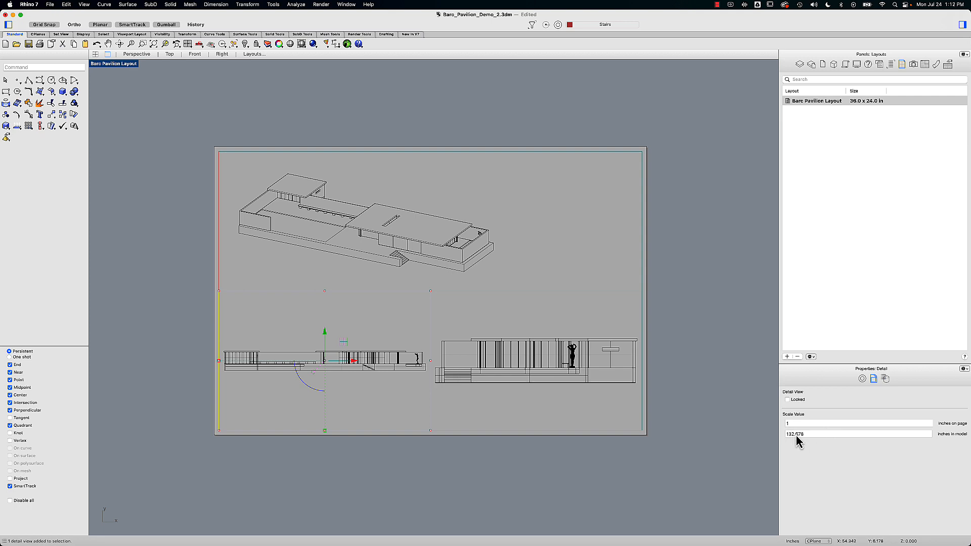
click(813, 436)
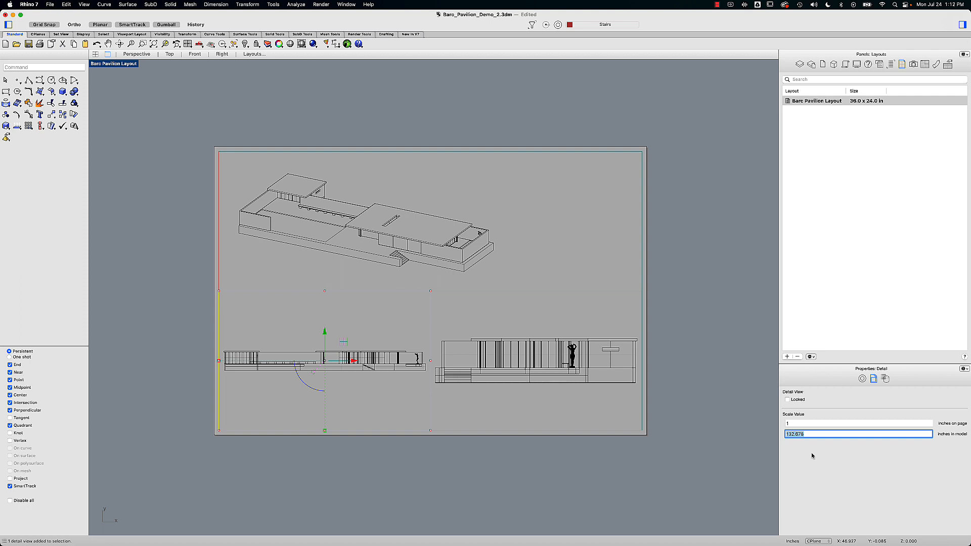
text(100)
key(Return)
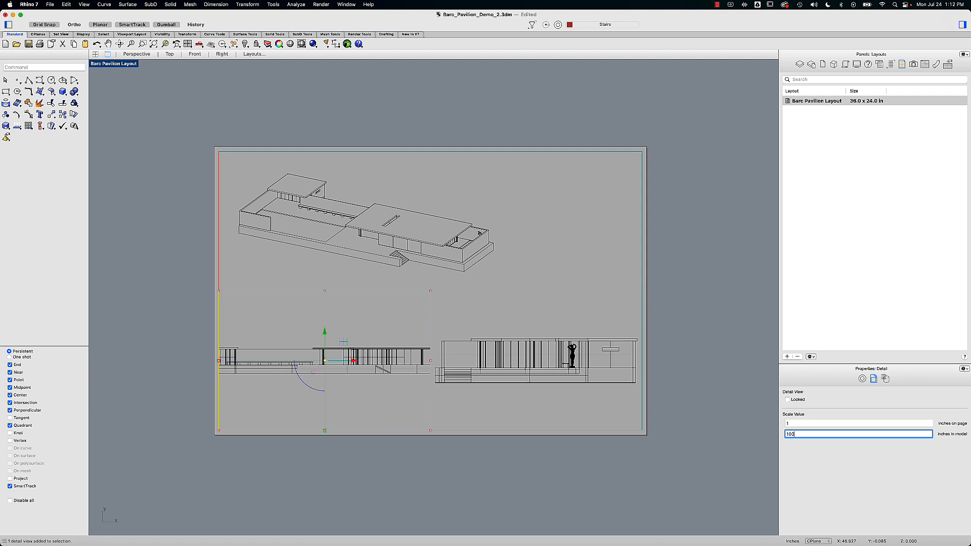
click(659, 329)
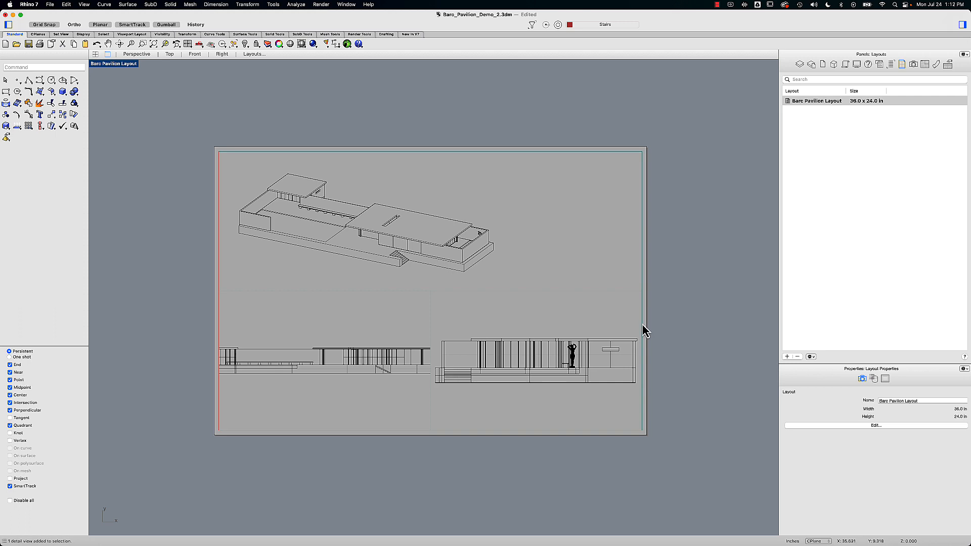
- Set the right elevation detail's scale to 1 inch on page to 100 inches in model
click(643, 325)
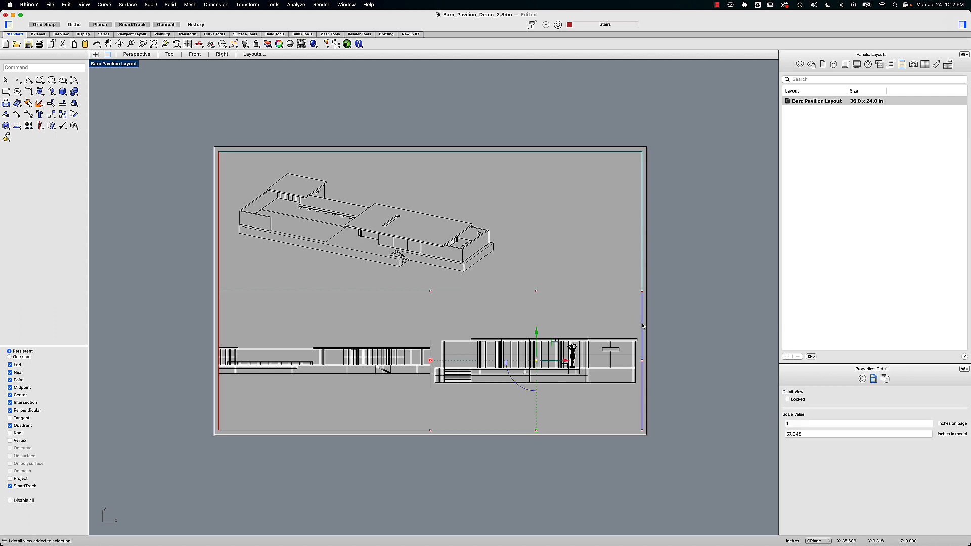
click(805, 435)
text(1-)
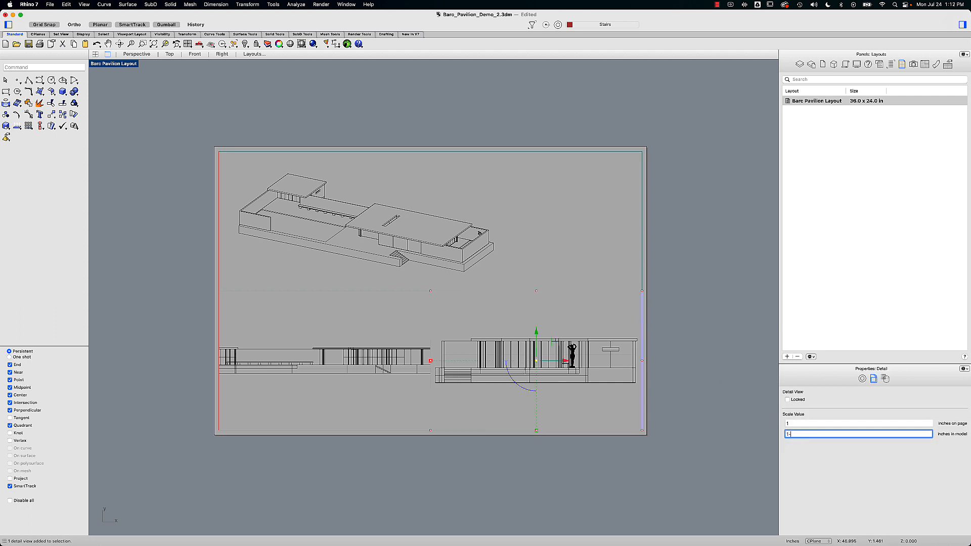
text(00)
key(Return)
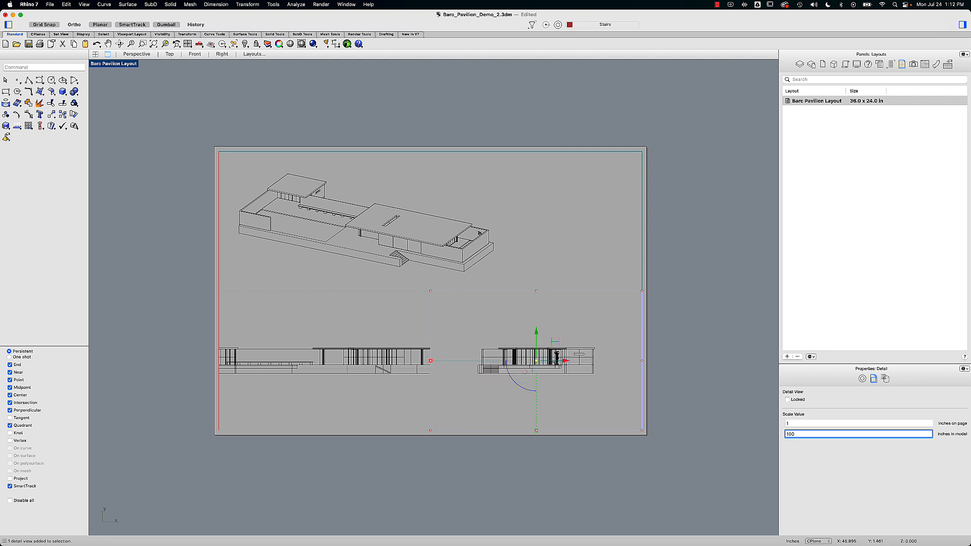
click(673, 370)
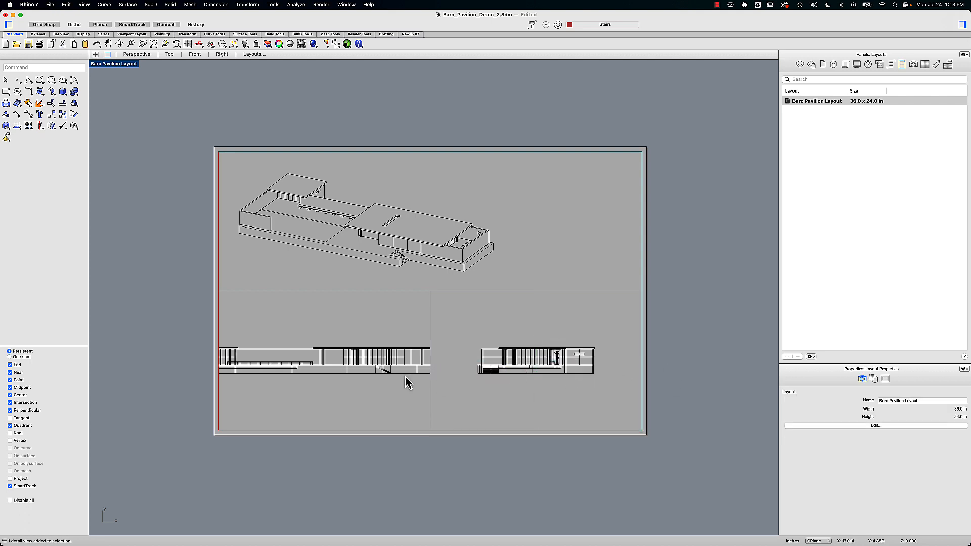
- Widen the front elevation detail by moving its two right corner points horizontally toward the right elevation drawing
click(433, 335)
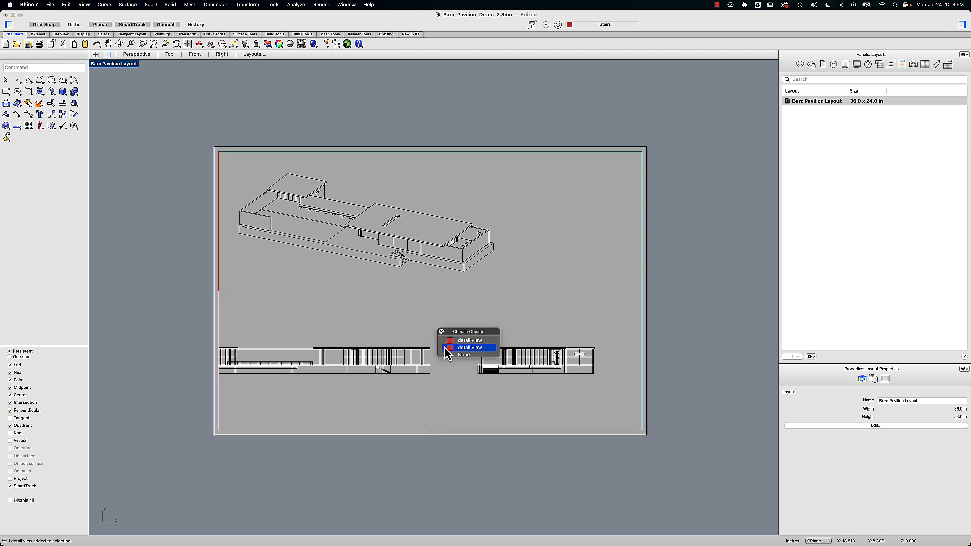
click(445, 348)
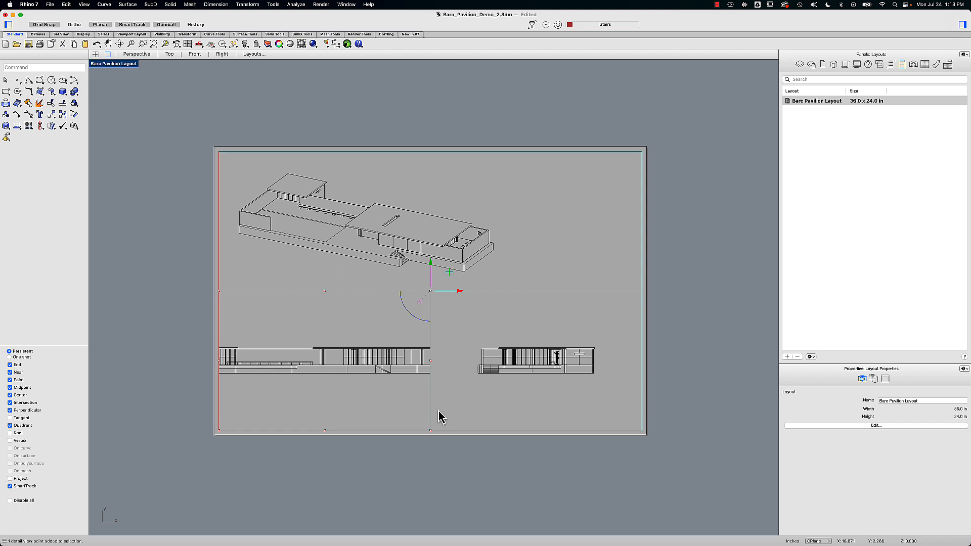
shift+click(431, 431)
drag(459, 362, 506, 362)
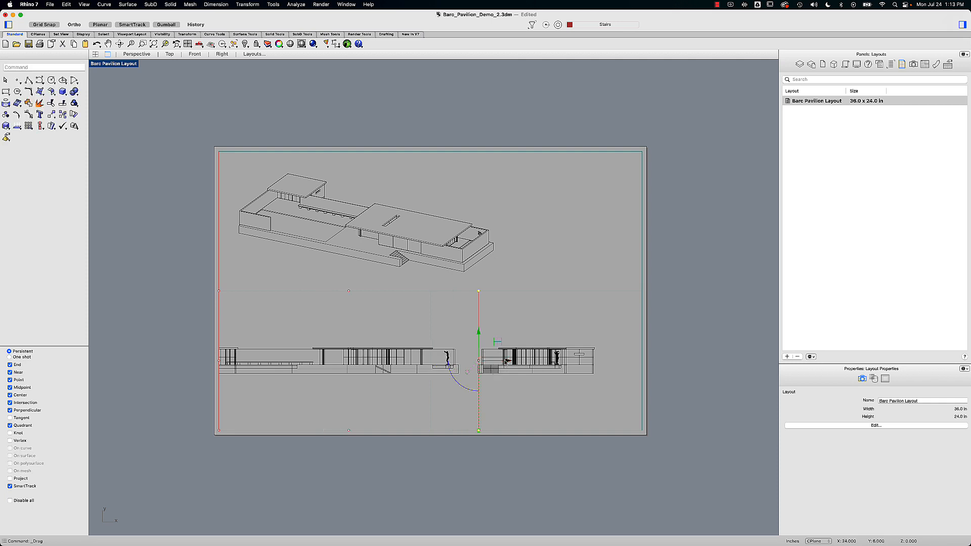
click(487, 457)
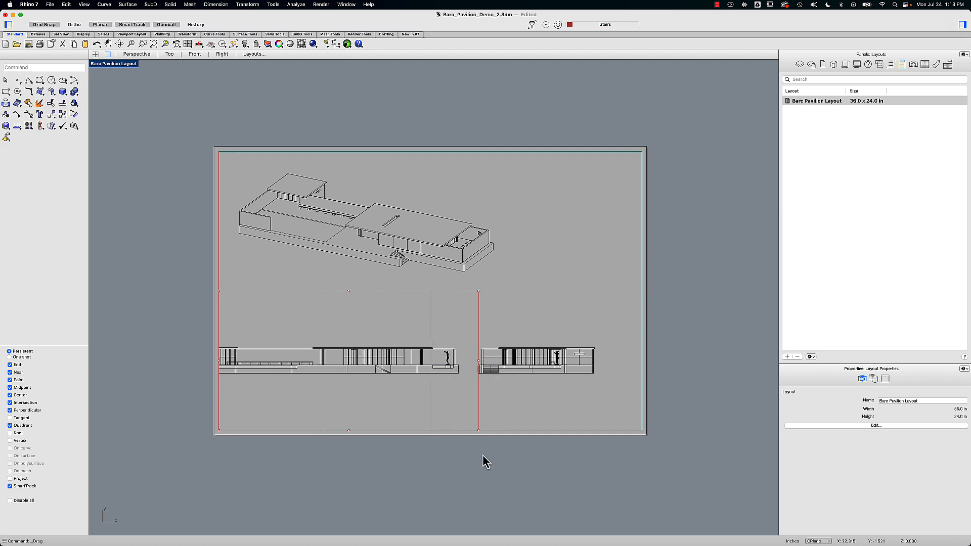
- Narrow the right elevation detail by moving its left edge to meet the front detail's right edge
click(431, 421)
click(431, 292)
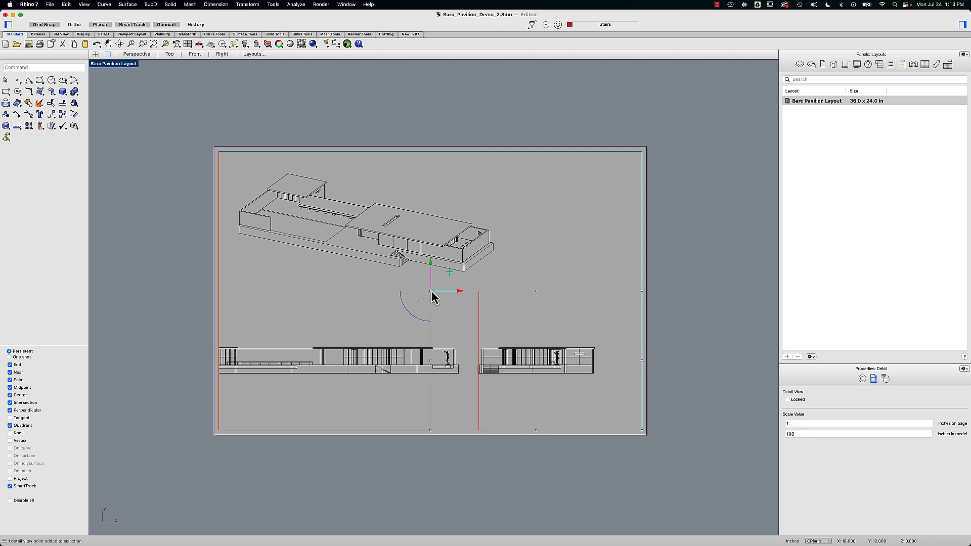
shift+click(431, 431)
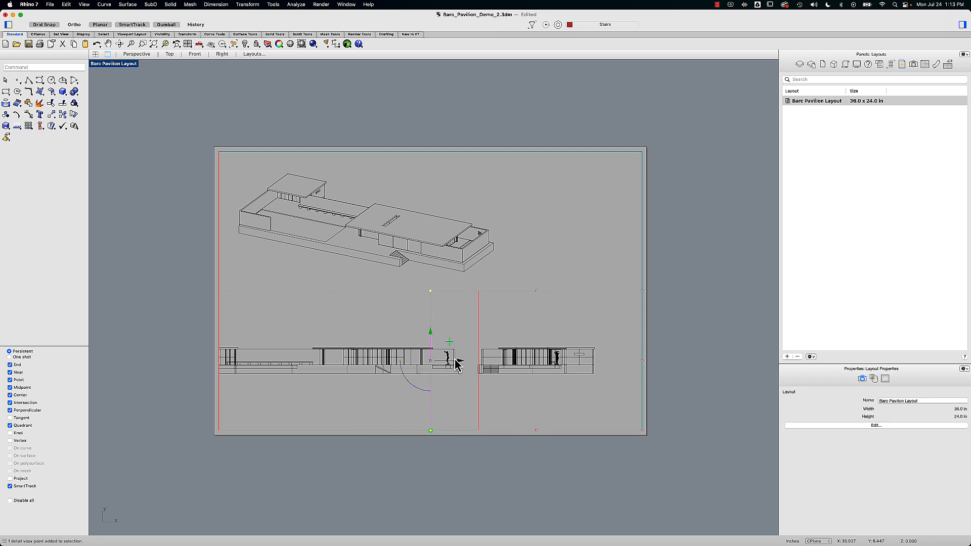
drag(458, 365, 501, 364)
click(504, 469)
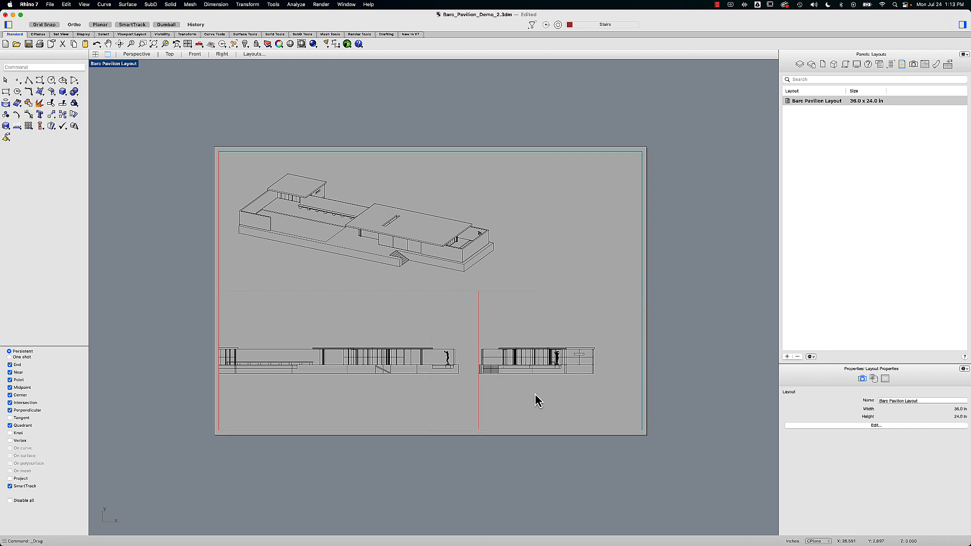
- Center the right elevation in its detail, shift the front elevation to the right in its own detail, and return to the layout
double_click(513, 326)
right_drag(514, 336, 535, 338)
double_click(403, 321)
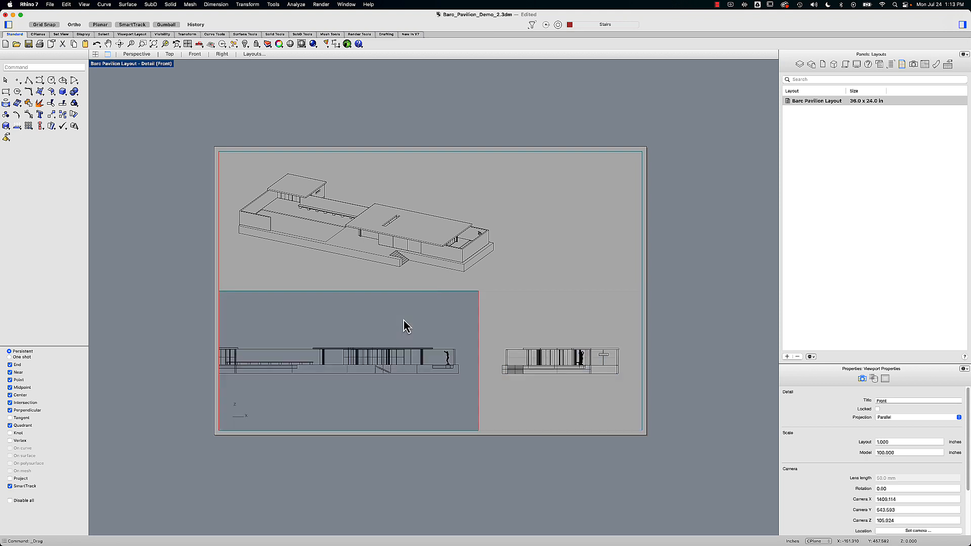
right_drag(379, 325, 405, 323)
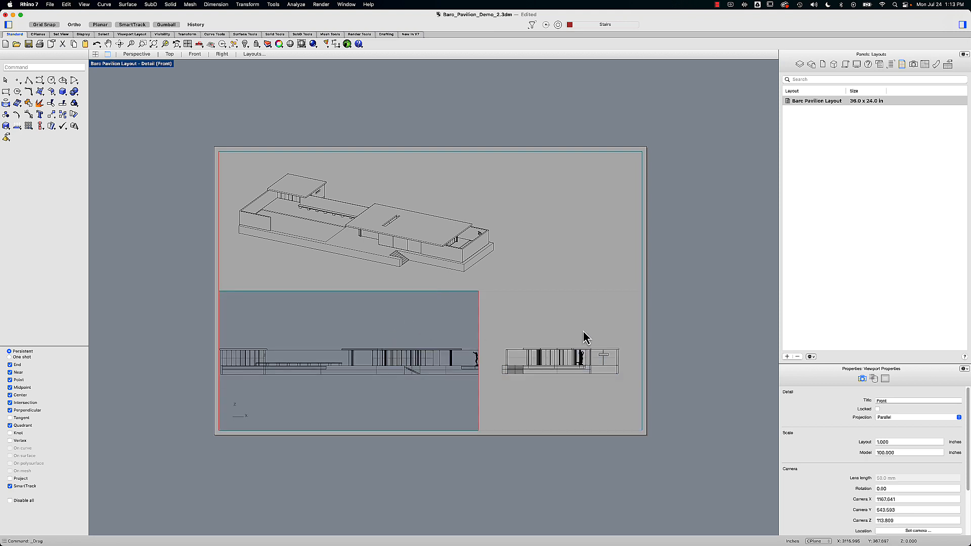
double_click(684, 320)
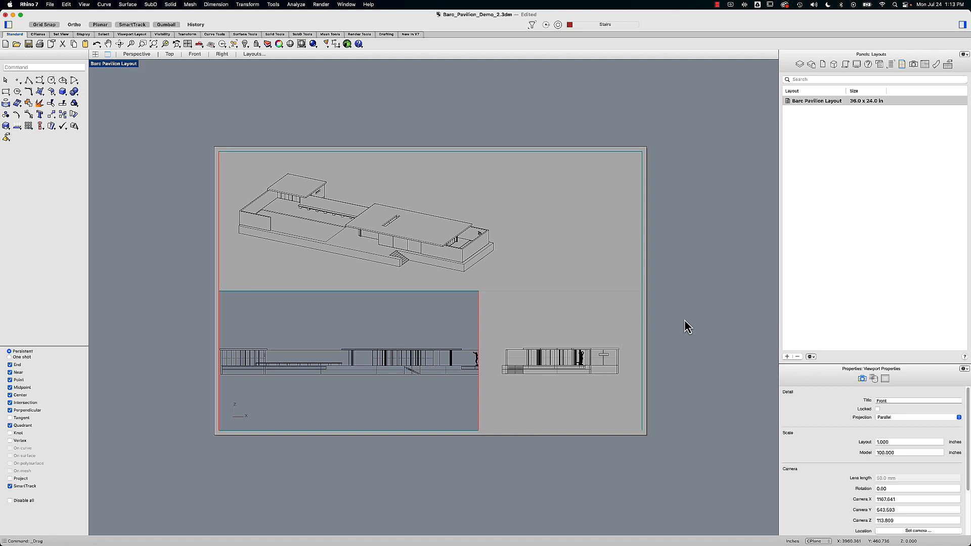
- Narrow the right elevation detail further by moving its left edge inward, and recenter the elevation inside it
click(479, 318)
click(499, 333)
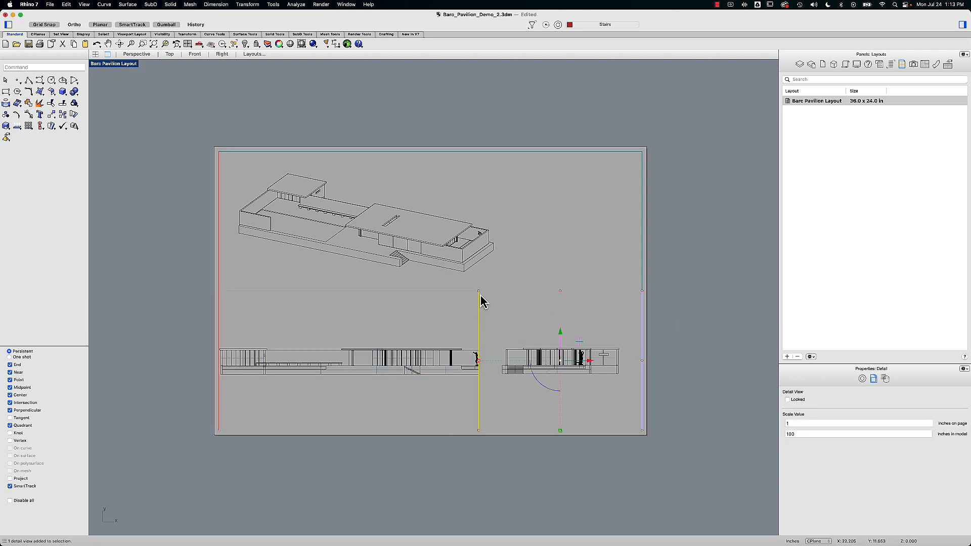
click(478, 292)
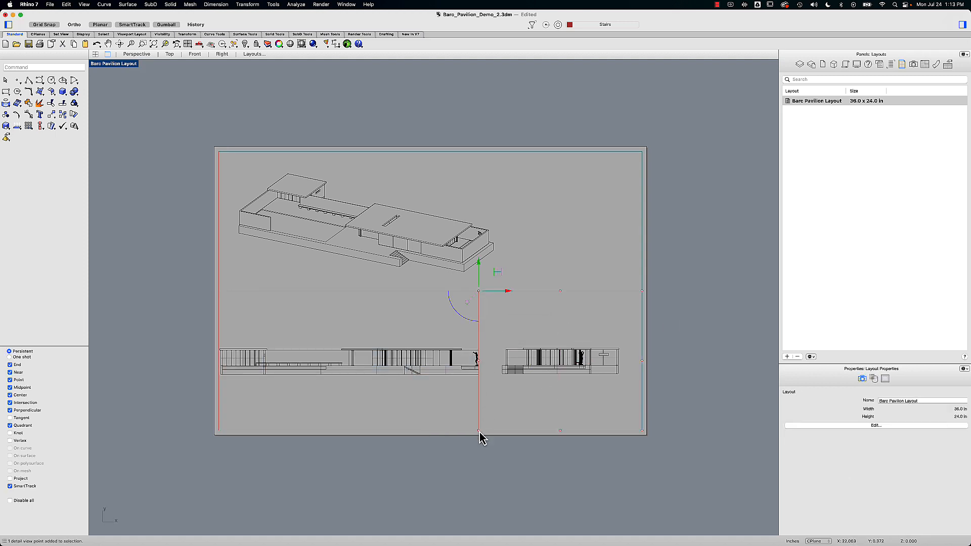
drag(479, 435, 523, 364)
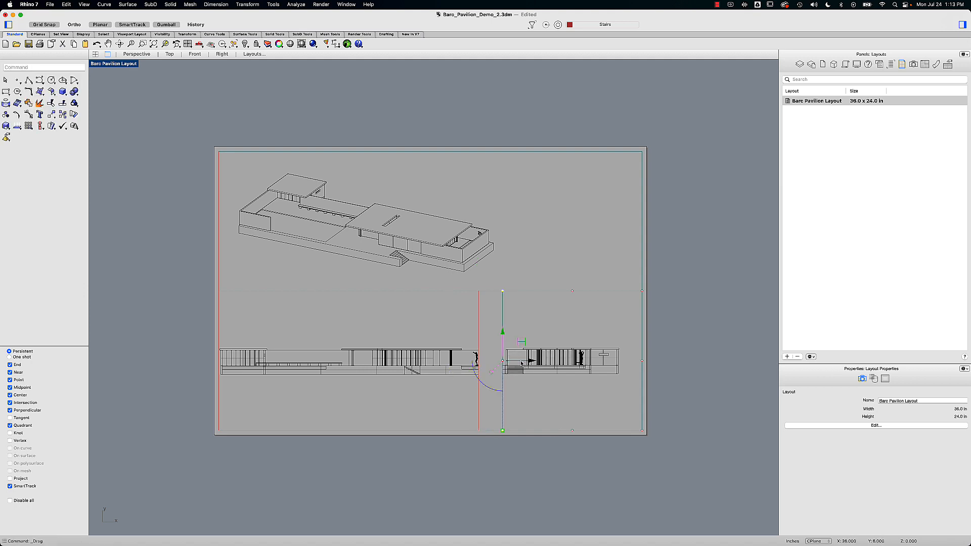
double_click(549, 404)
right_drag(550, 368, 560, 364)
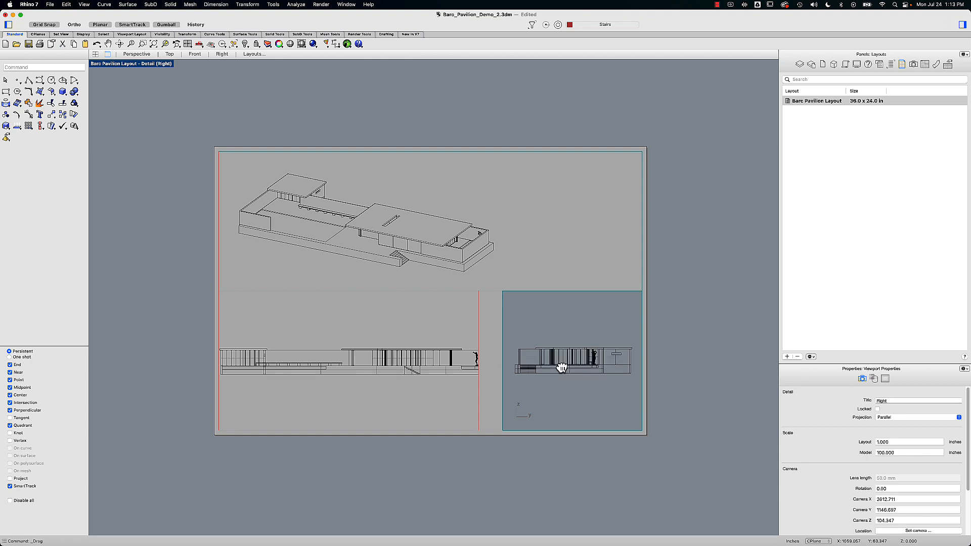
- Extend the front detail's right edge to meet the right detail, center the front elevation inside it, and return to the layout
double_click(458, 404)
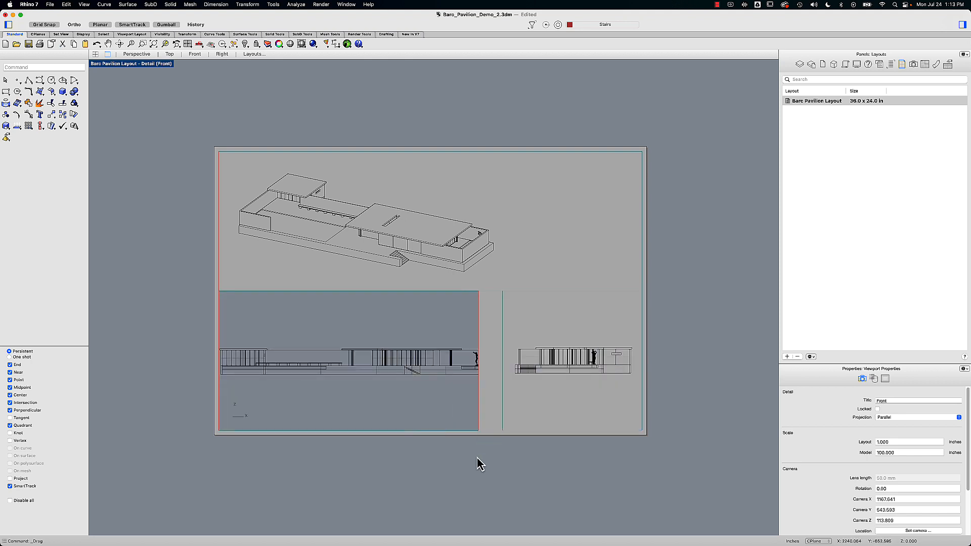
double_click(479, 431)
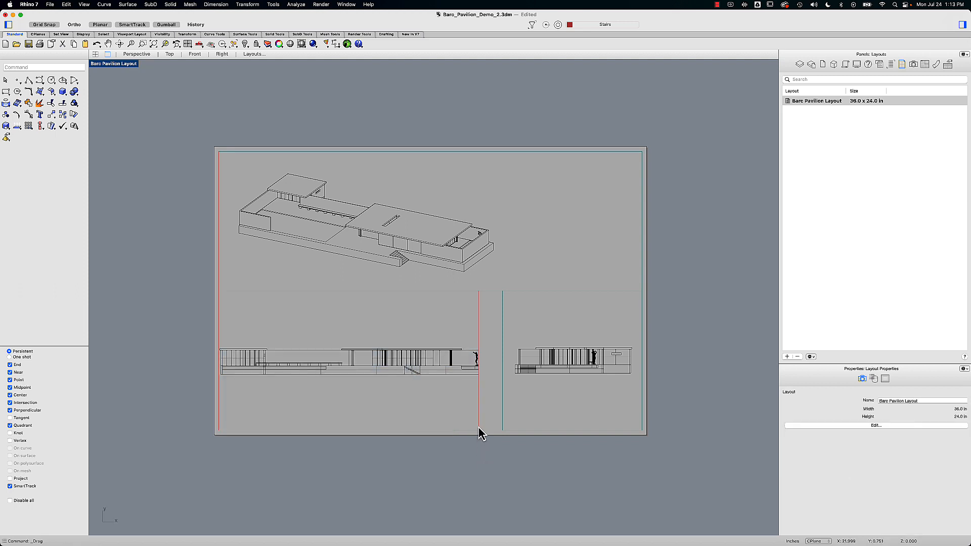
click(479, 431)
drag(481, 299, 527, 365)
double_click(405, 403)
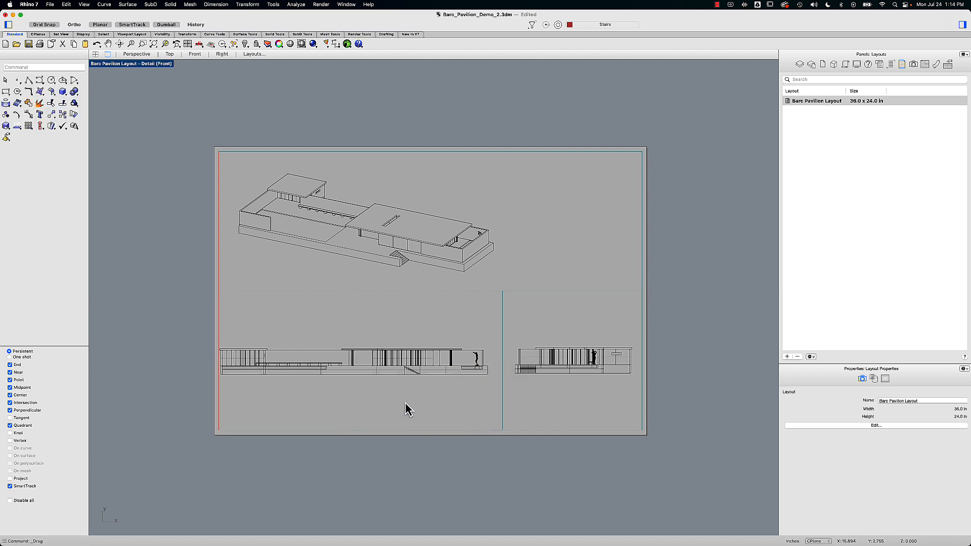
right_drag(373, 390, 375, 392)
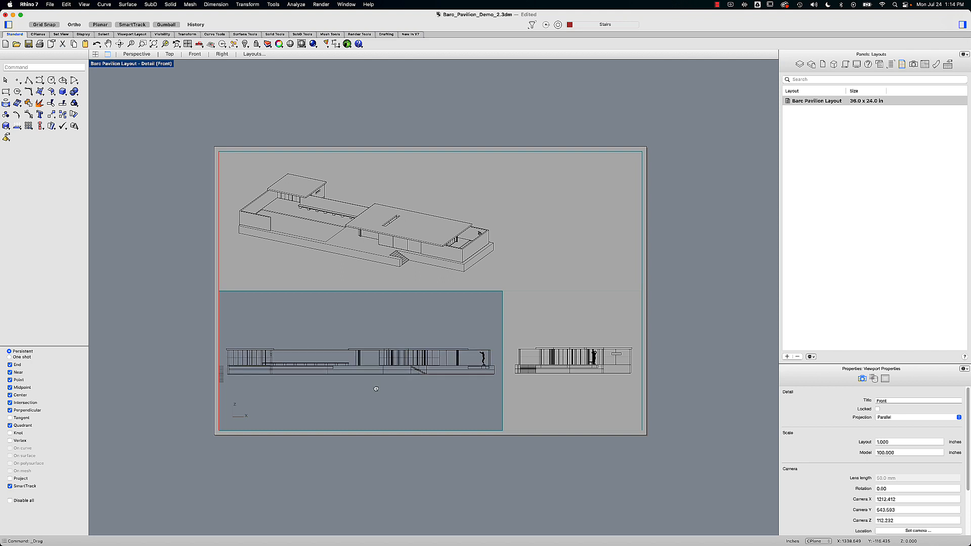
double_click(377, 479)
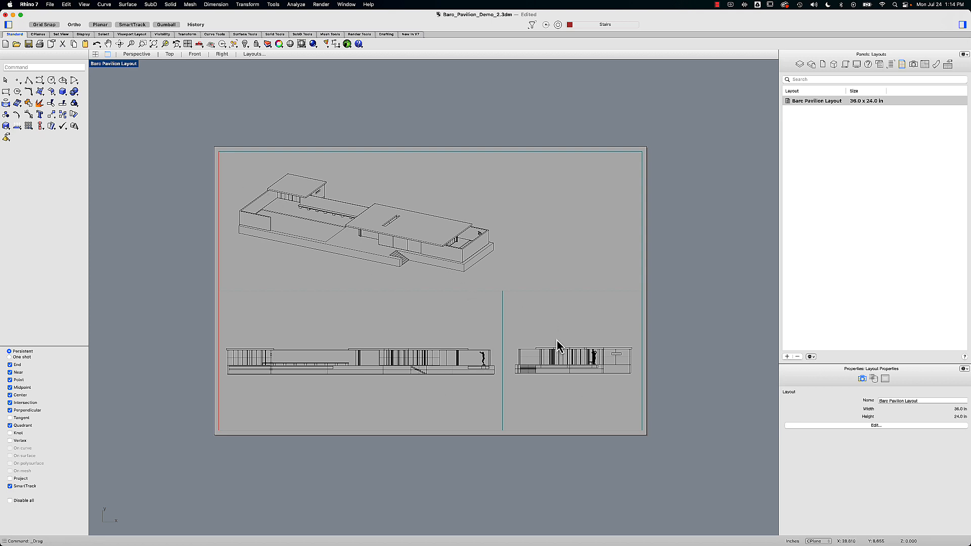
double_click(468, 329)
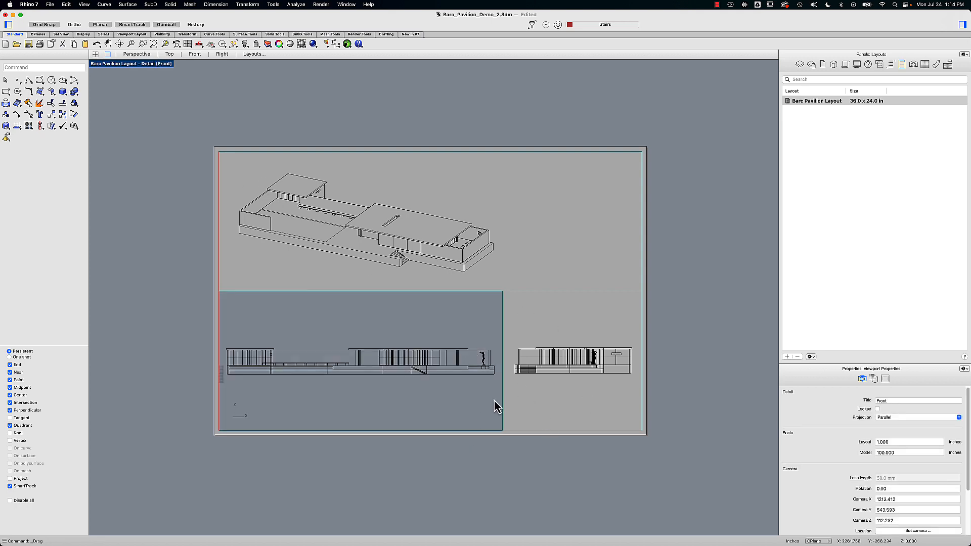
double_click(667, 274)
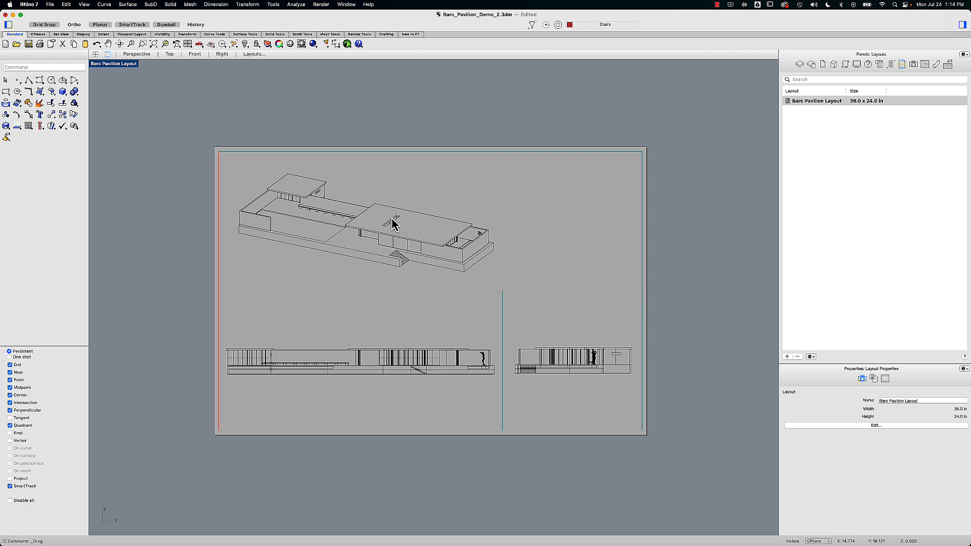
- Add a three-line text reading "BARCELONA PAVILION", "Mies van der Rohe" and "Scale: 1:100", placed over the isometric detail on the layout
text(text)
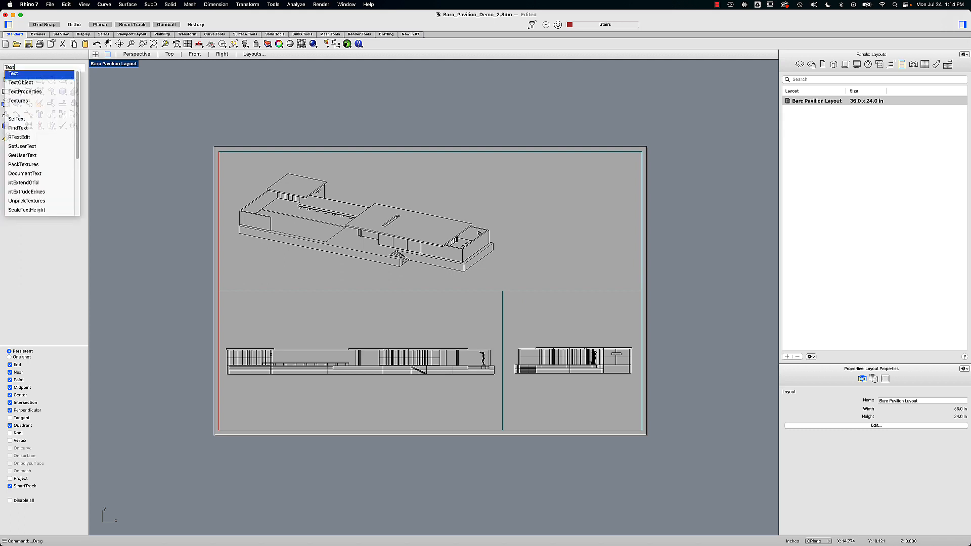
key(Return)
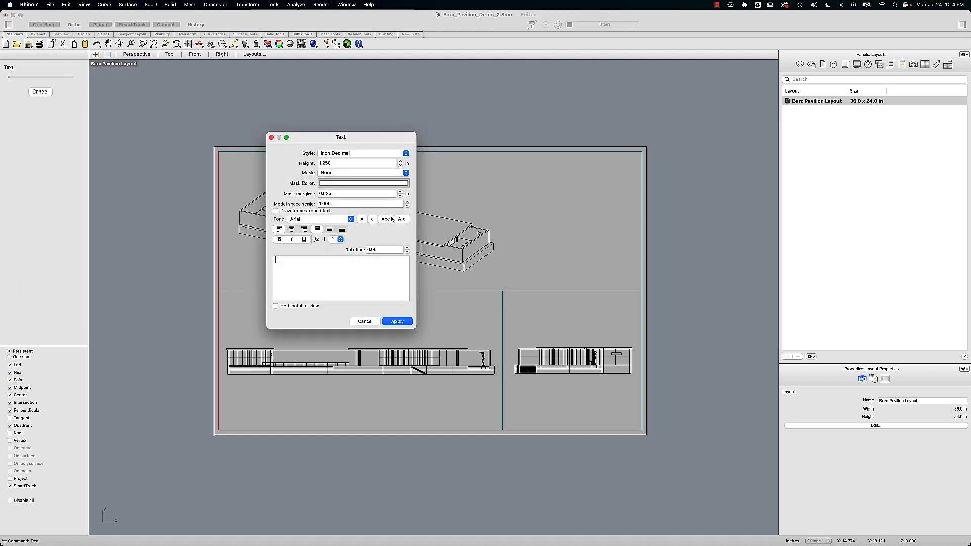
drag(355, 144, 534, 137)
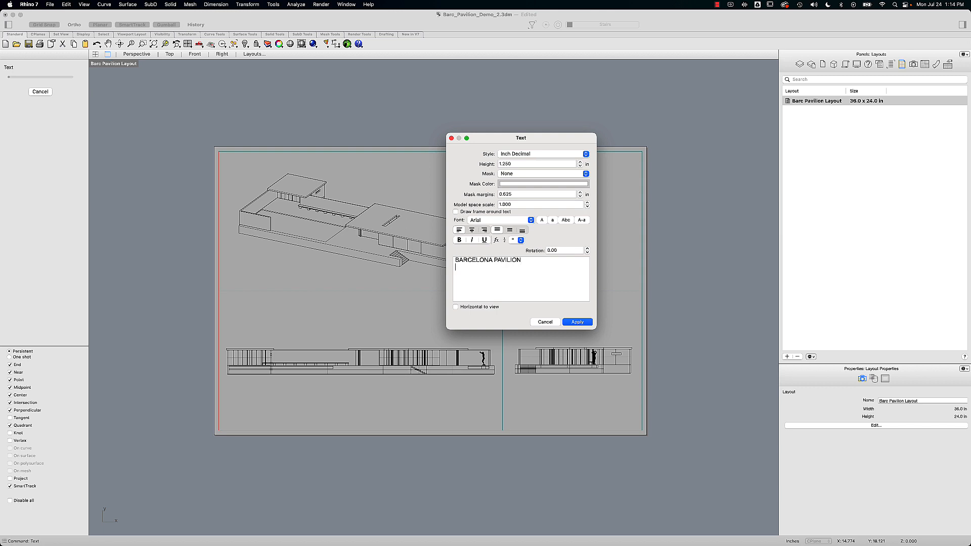
text(-)
click(459, 275)
key(BackSpace)
key(BackSpace)
click(461, 268)
key(BackSpace)
key(BackSpace)
click(578, 322)
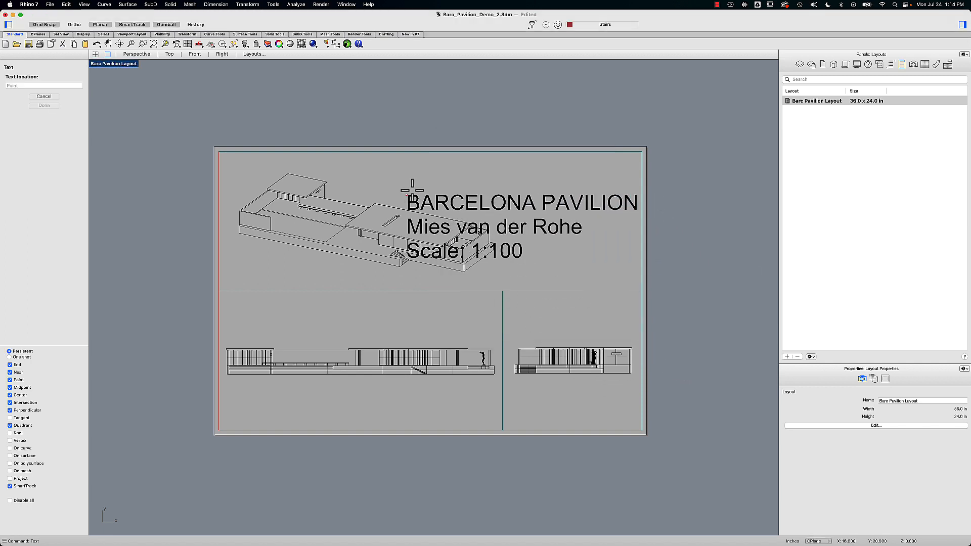
click(412, 190)
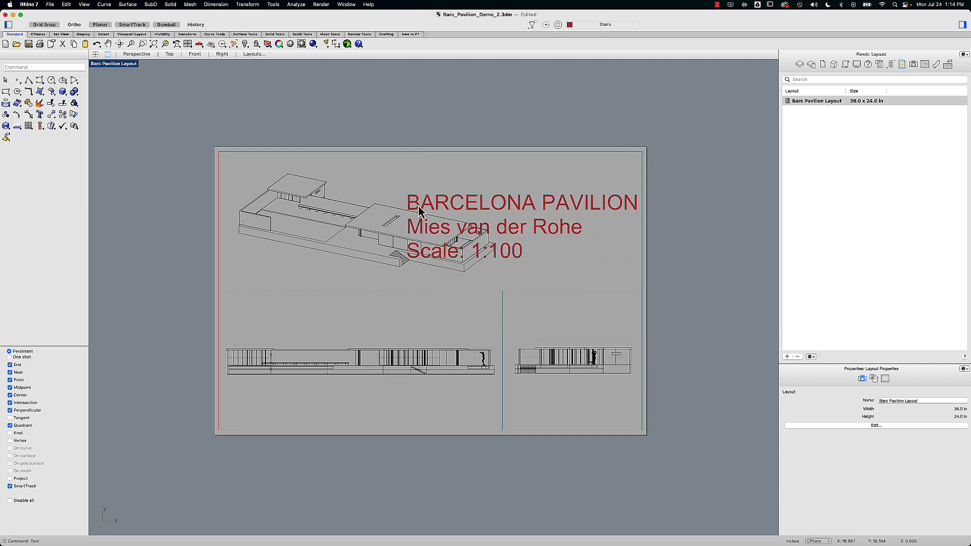
- Scale the title text down to a height of about 0.47 in and move it to the empty area right of the isometric
click(419, 210)
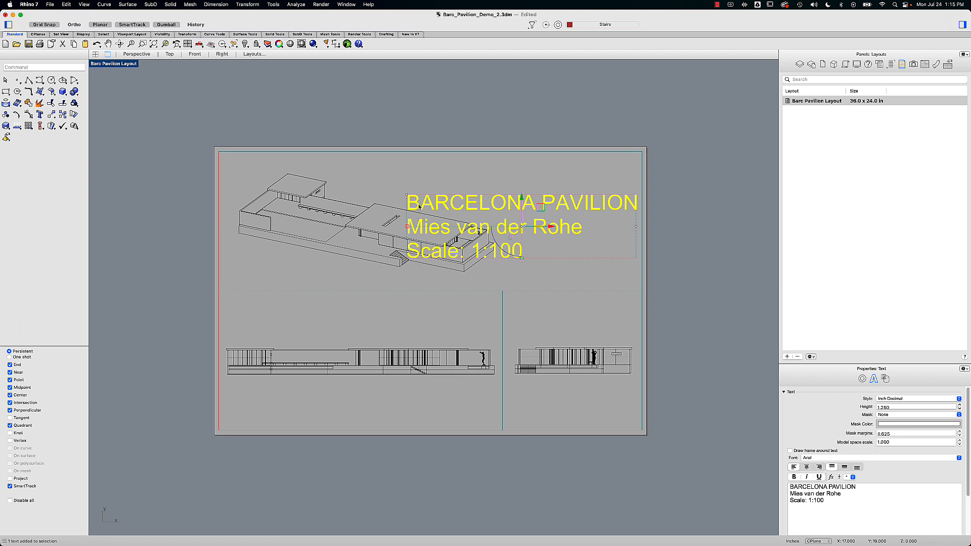
drag(408, 229, 479, 230)
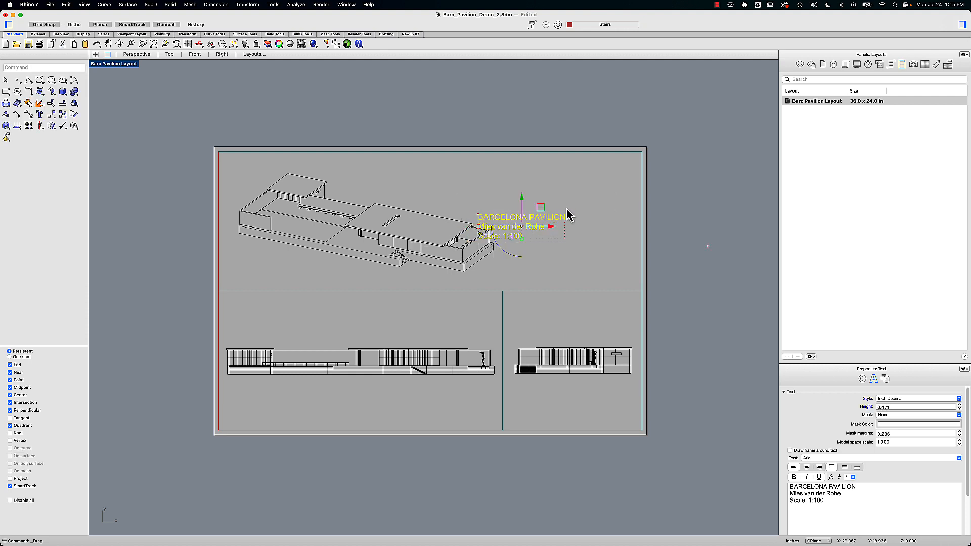
drag(539, 207, 607, 159)
drag(601, 160, 576, 211)
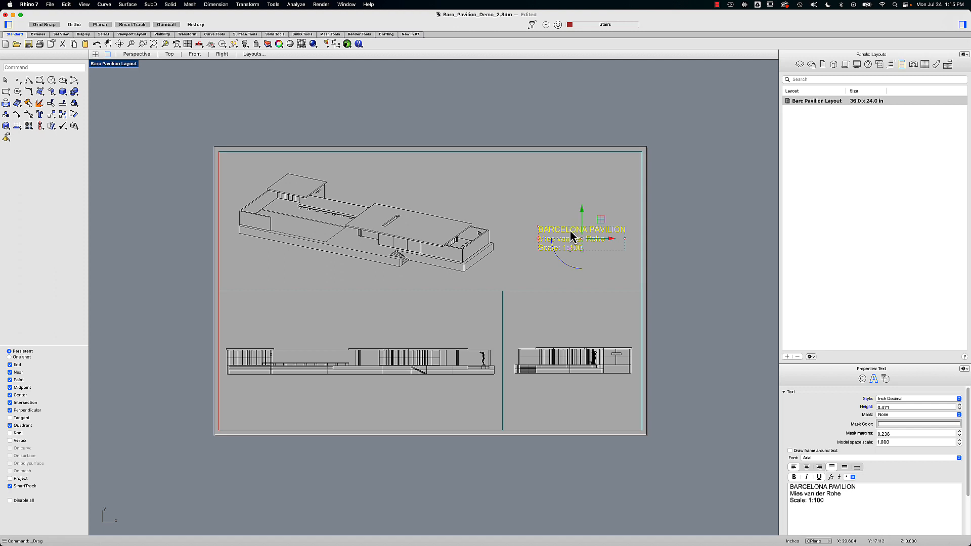
- Right-align the title text and make its "BARCELONA PAVILION" line bold
double_click(572, 236)
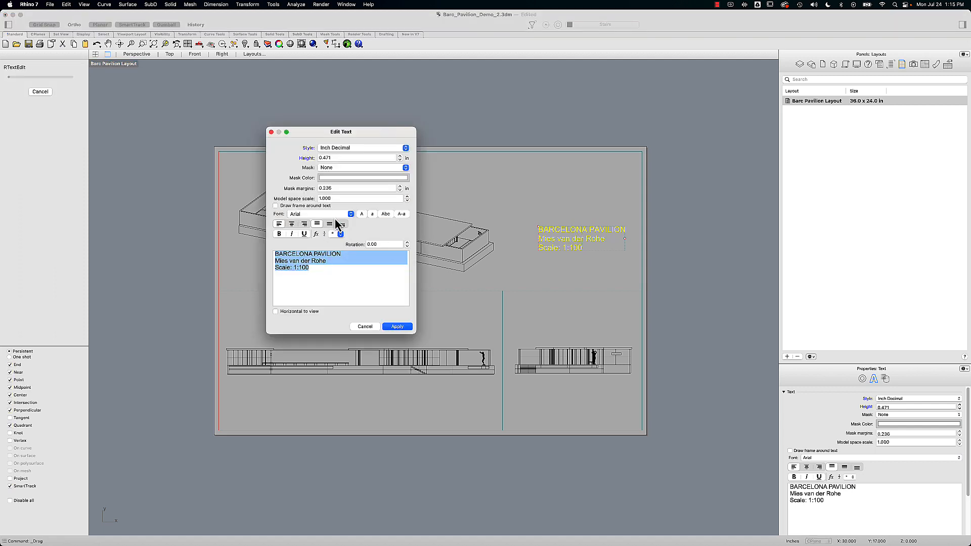
click(304, 224)
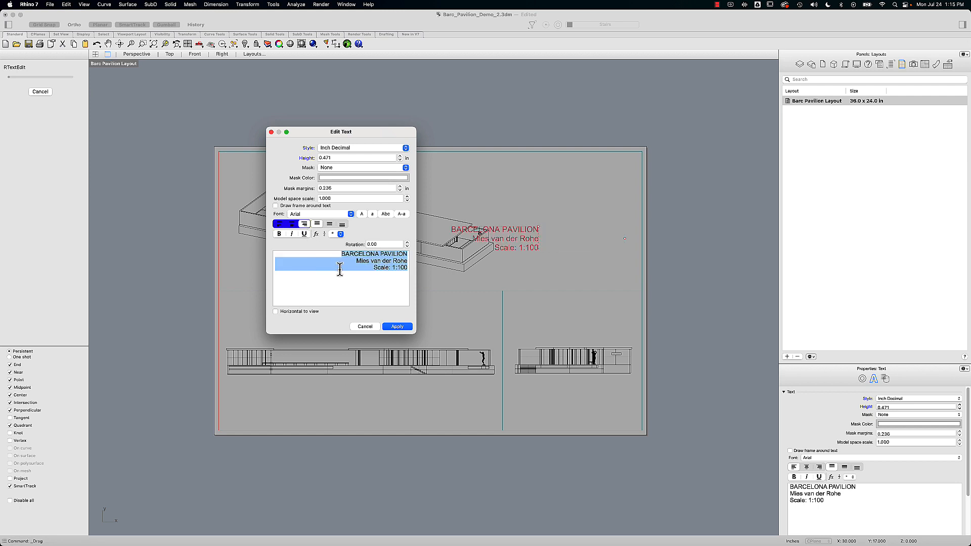
drag(340, 254, 411, 255)
click(279, 234)
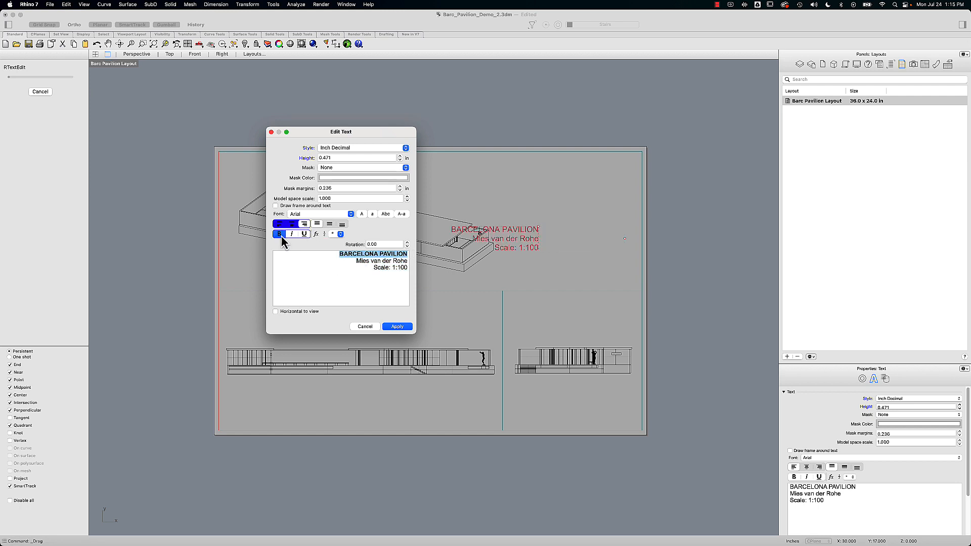
- Set the title text's font to Helvetica and remove bold from the lines below "BARCELONA PAVILION"
drag(346, 261, 411, 271)
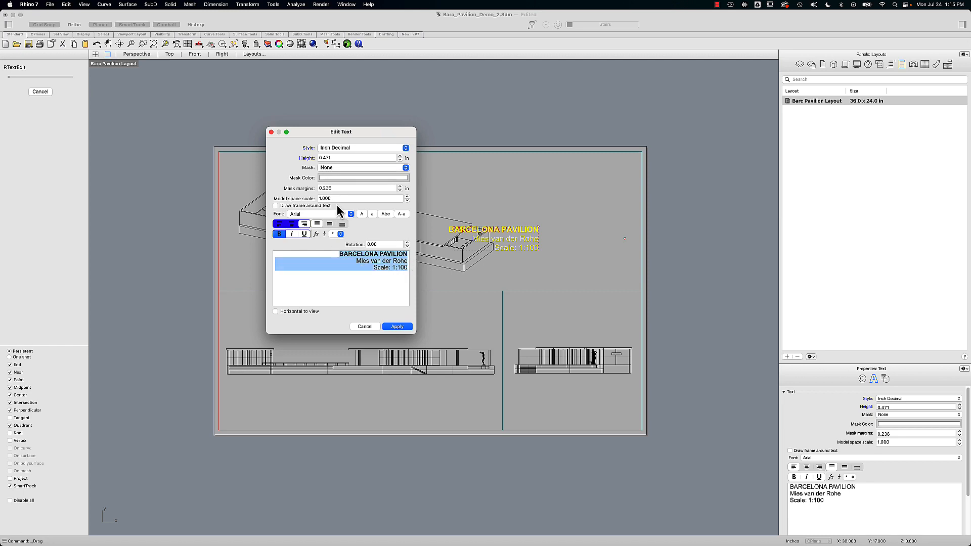
click(351, 215)
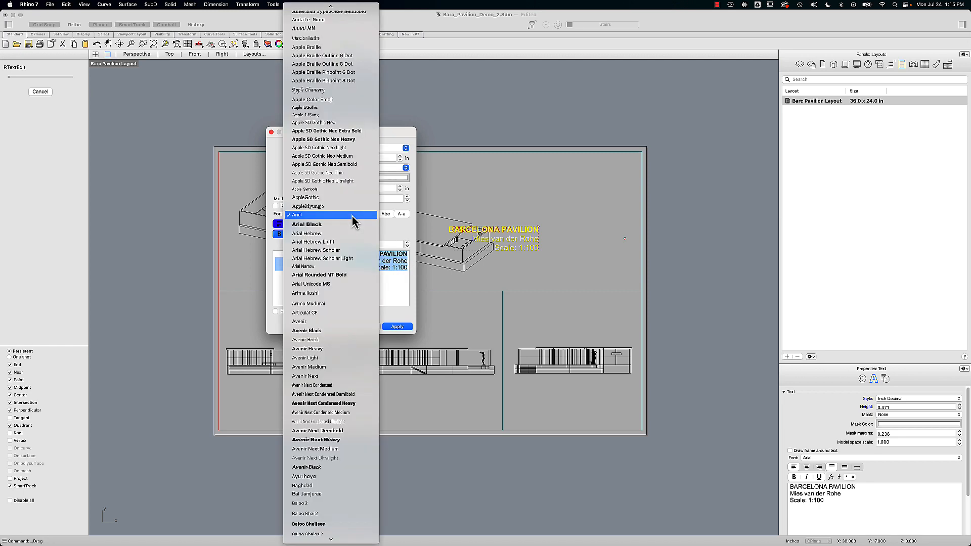
text(hel)
key(Return)
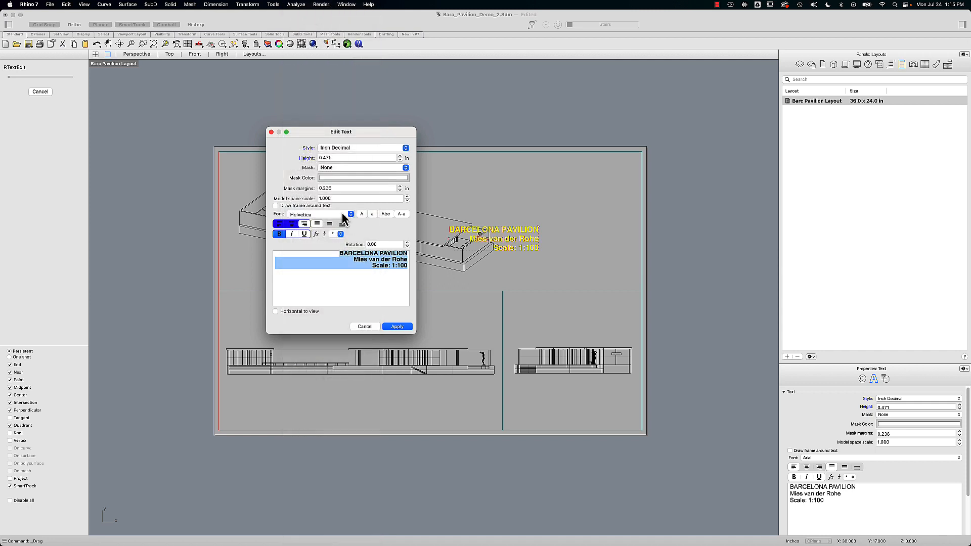
drag(355, 265, 411, 268)
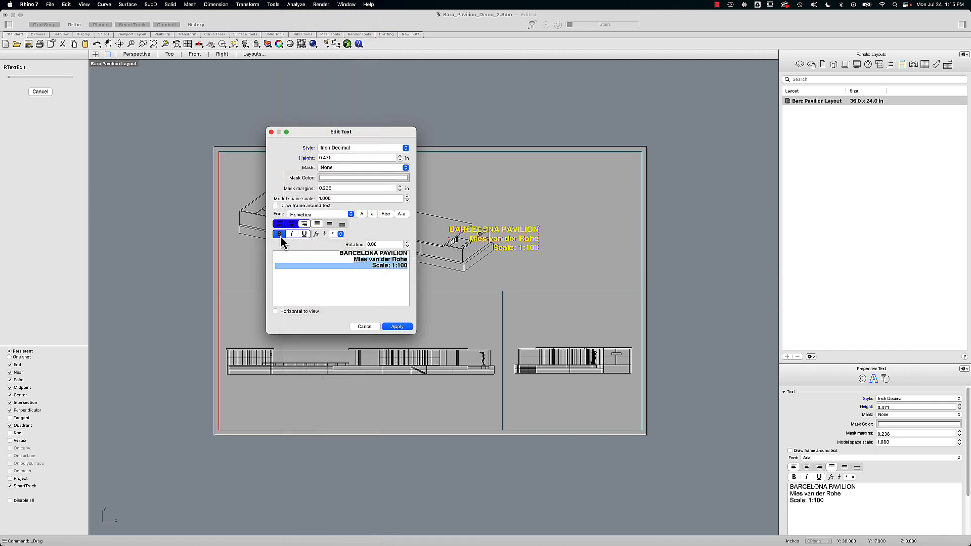
click(279, 234)
click(320, 281)
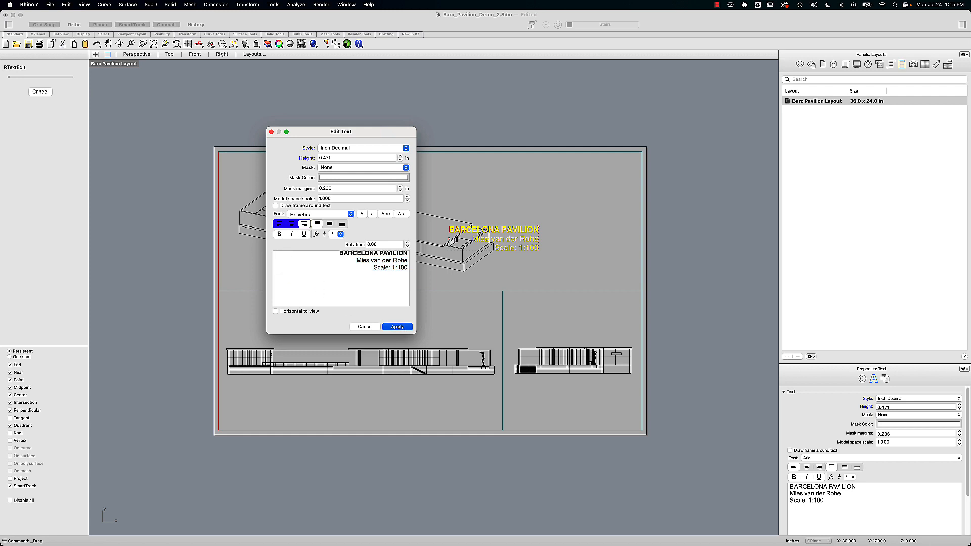
click(399, 327)
- Move the right-aligned title back into the empty area right of the isometric and deselect it
drag(524, 237, 610, 228)
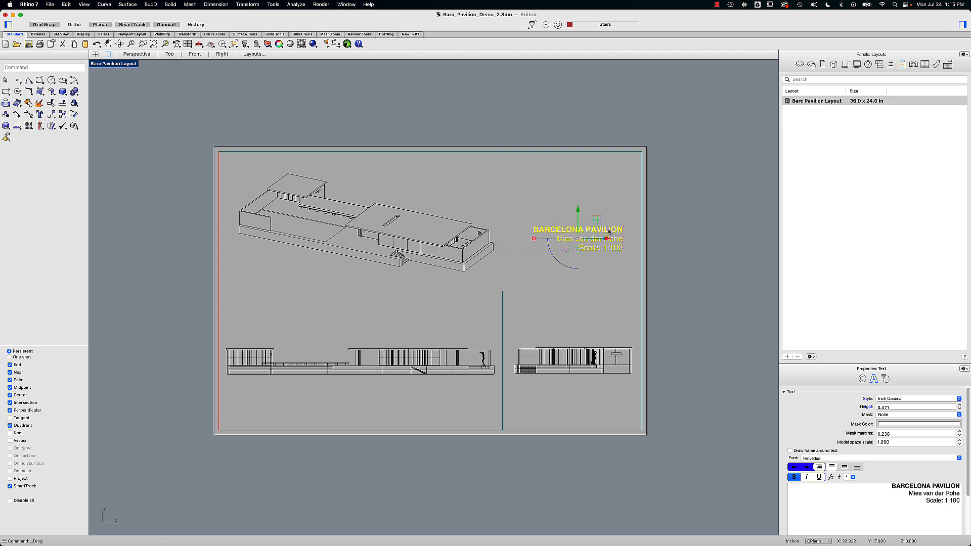
click(683, 248)
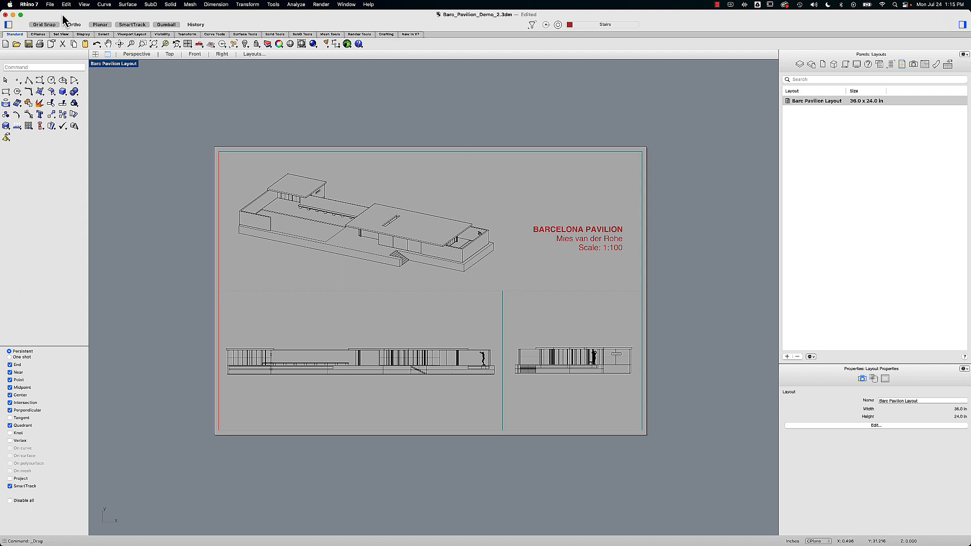
- Start a PDF export named Barc_Pavilion_Layout.pdf in the DEMO folder
click(51, 5)
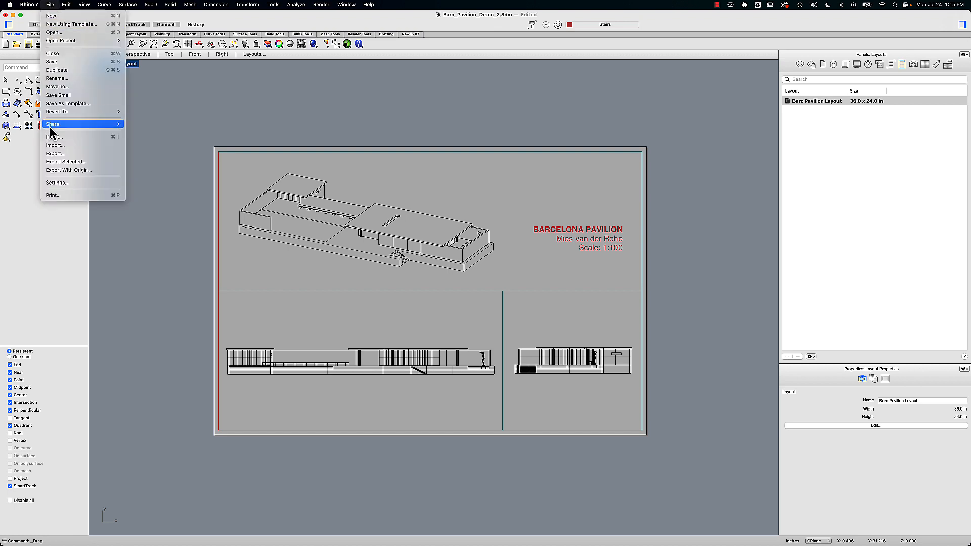
click(50, 154)
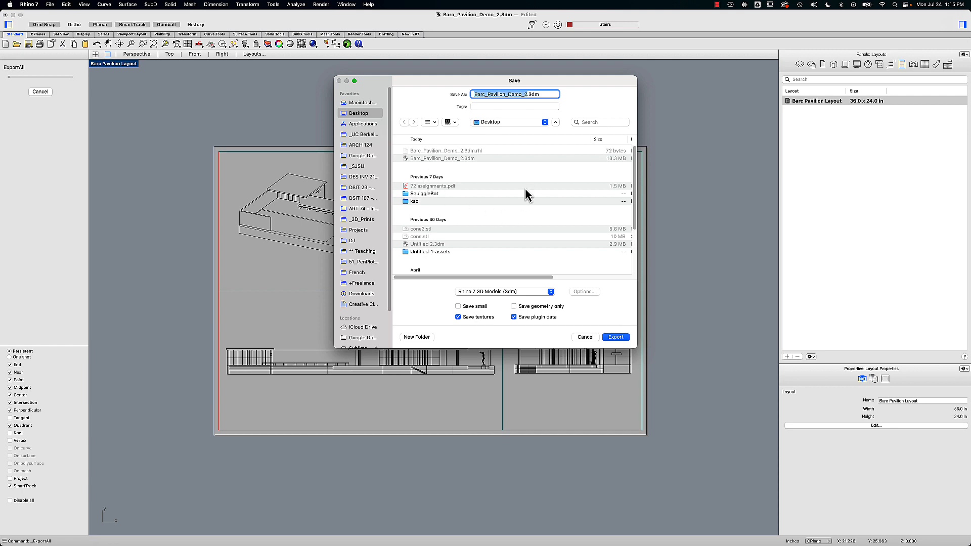
click(518, 292)
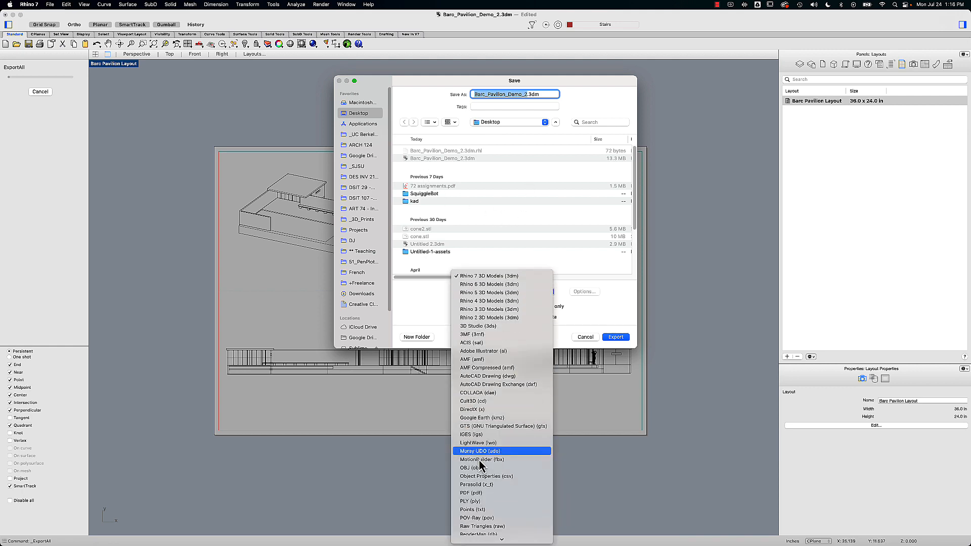
scroll(499, 450, down, 1)
click(493, 493)
click(495, 122)
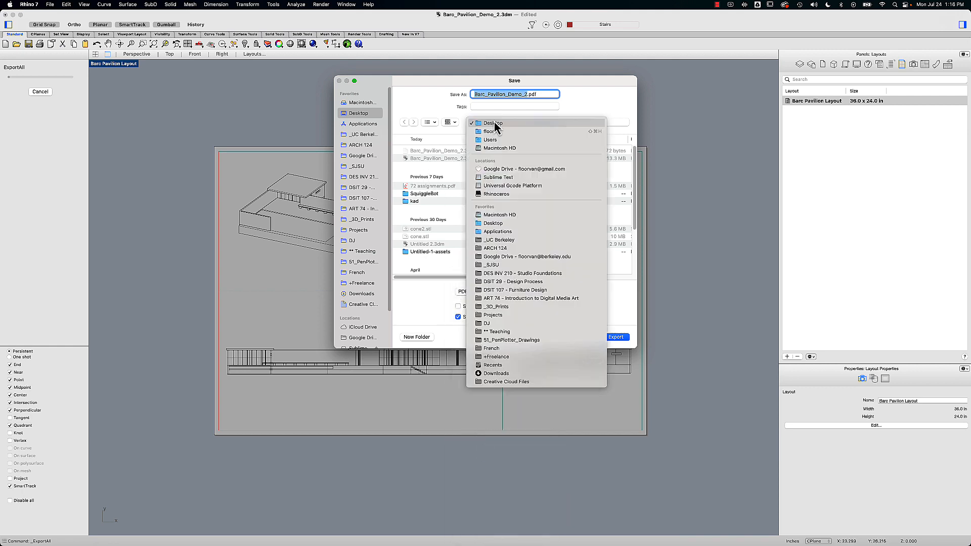
click(494, 186)
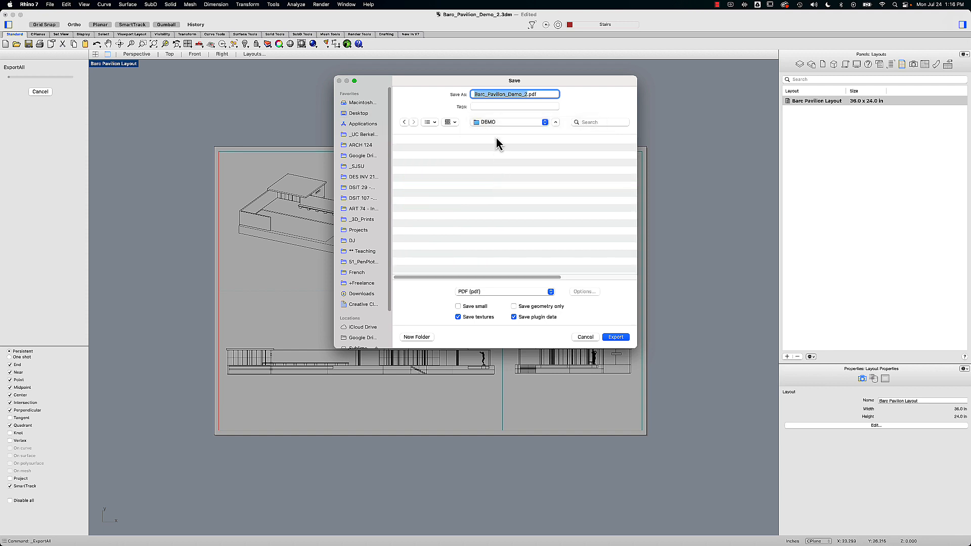
click(526, 95)
drag(527, 95, 507, 95)
text(Layout)
key(Return)
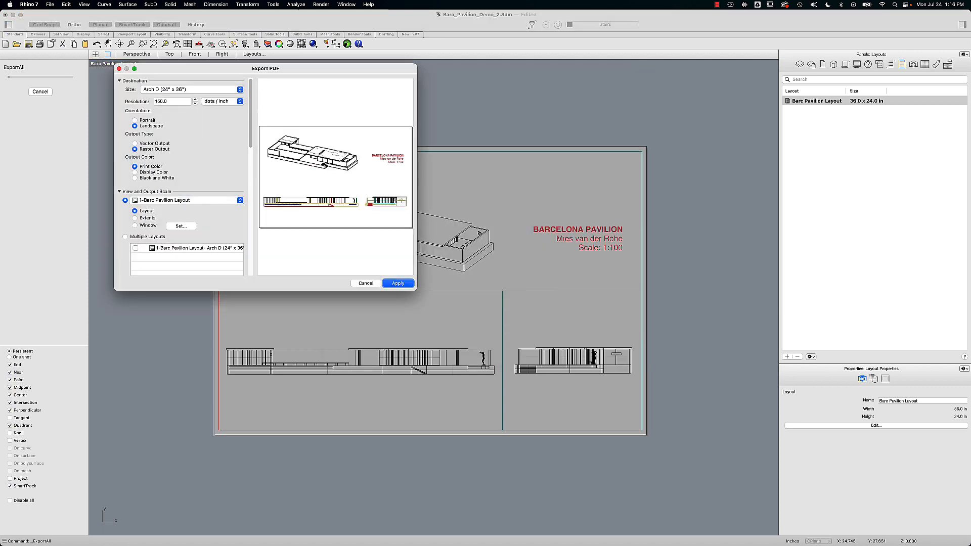
- Export the Barc Pavilion Layout to PDF with vector output and black and white color
drag(197, 69, 302, 85)
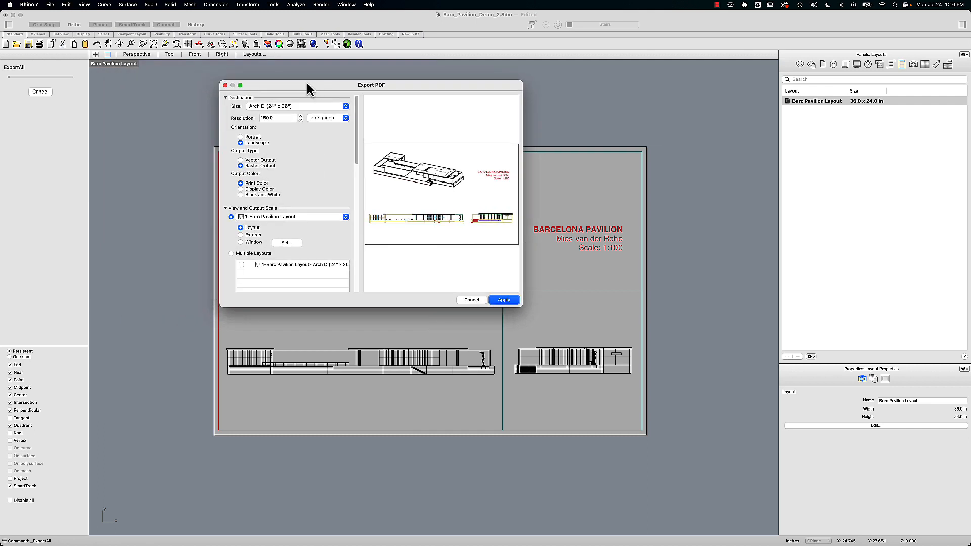
click(252, 160)
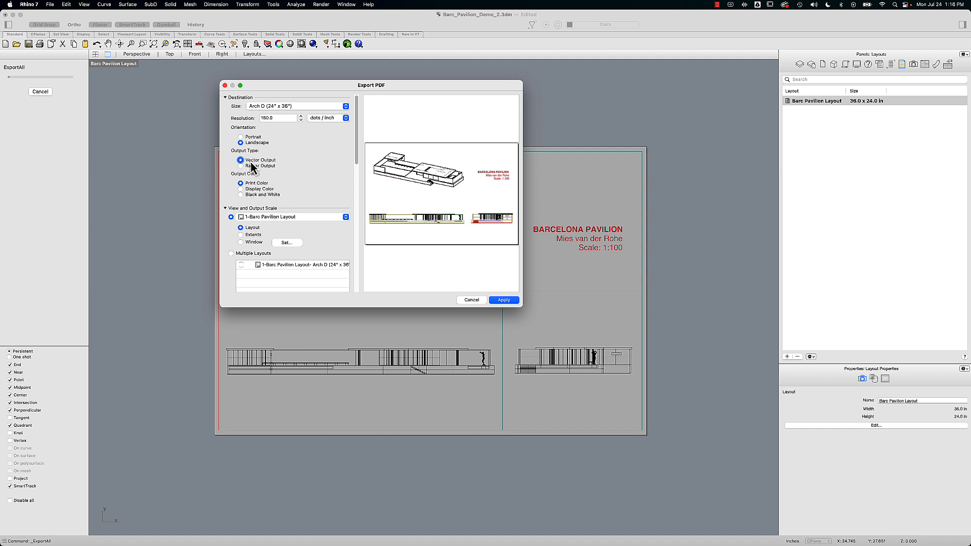
click(252, 166)
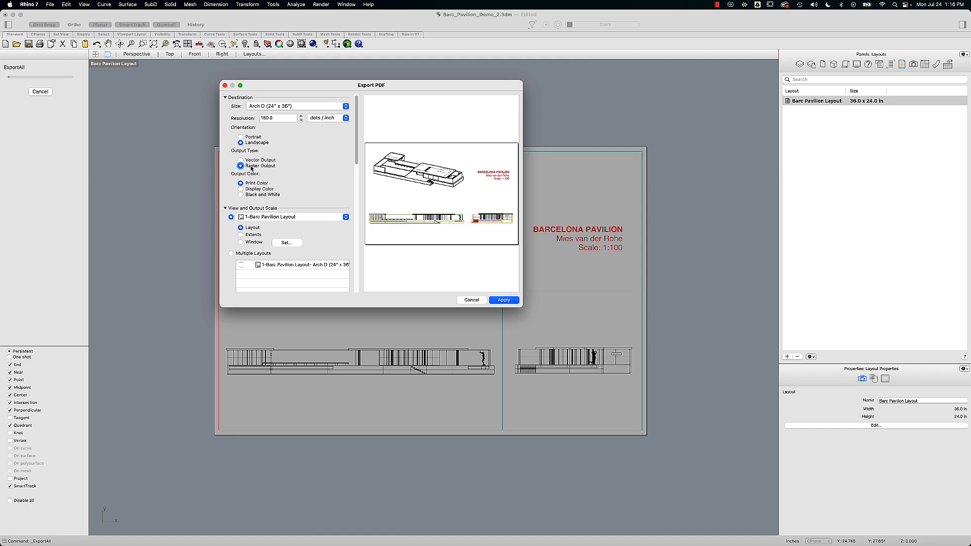
click(252, 160)
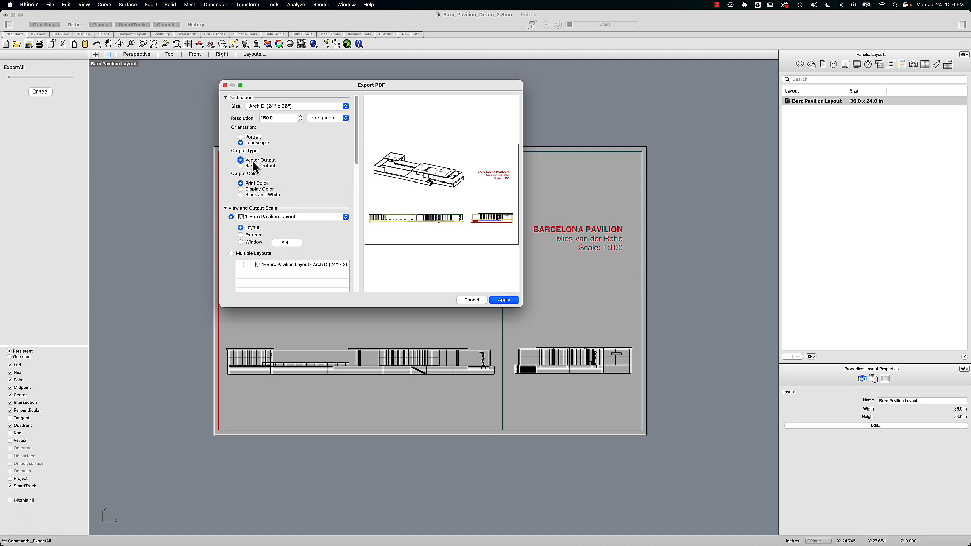
click(241, 196)
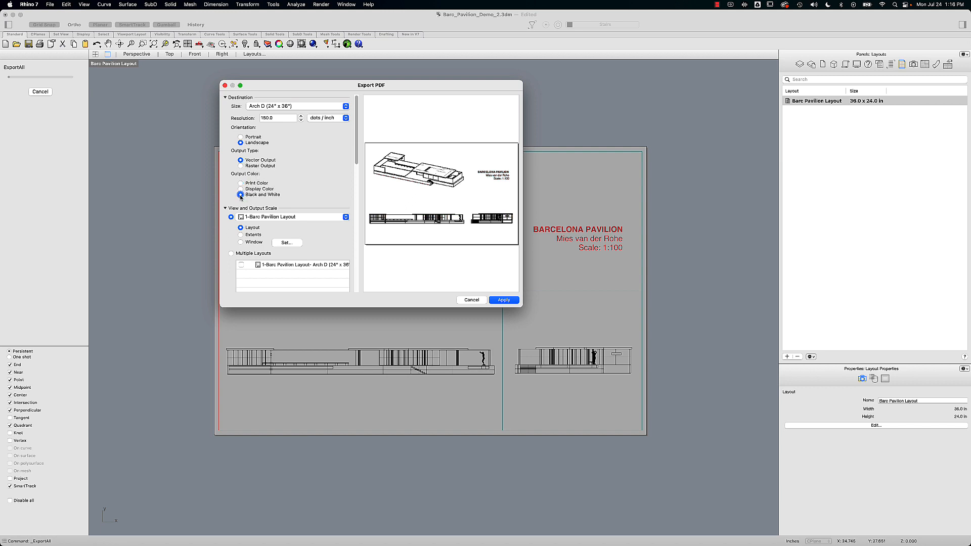
click(253, 218)
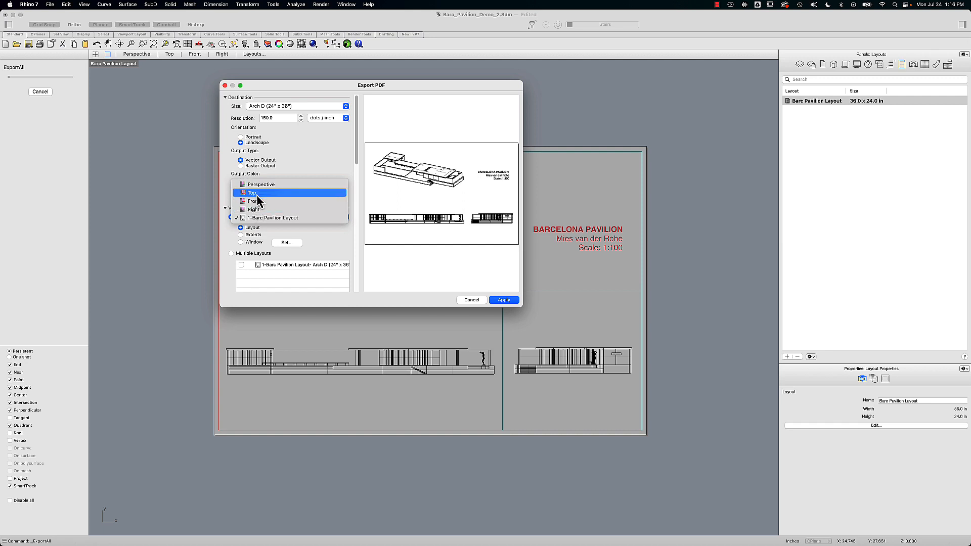
click(312, 218)
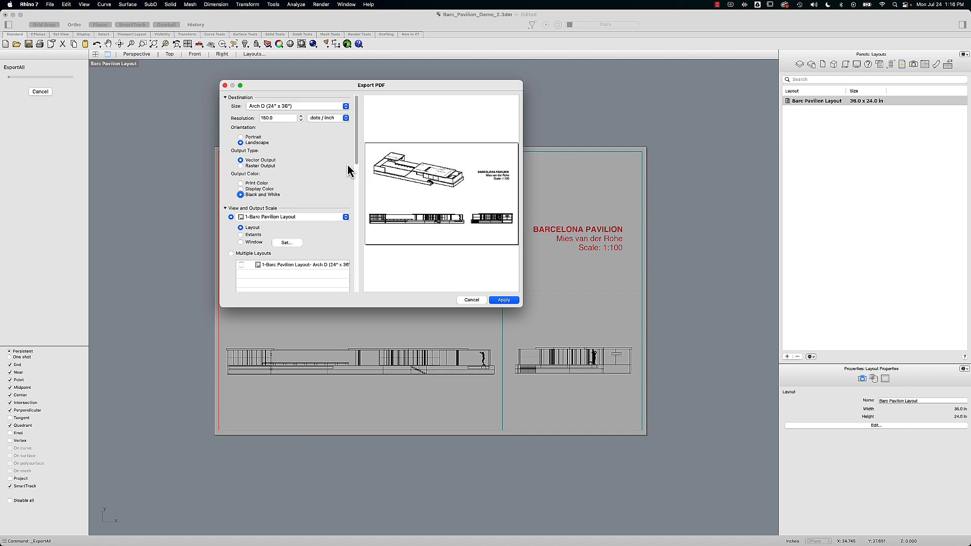
click(504, 300)
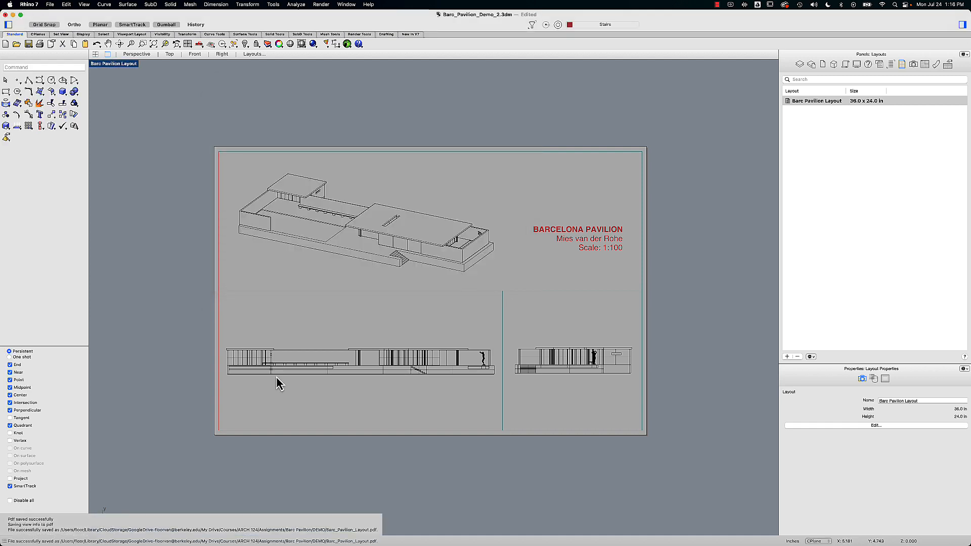
- Switch to Acrobat and open Barc_Pavilion_Layout.pdf from the DEMO folder
key(super+Tab)
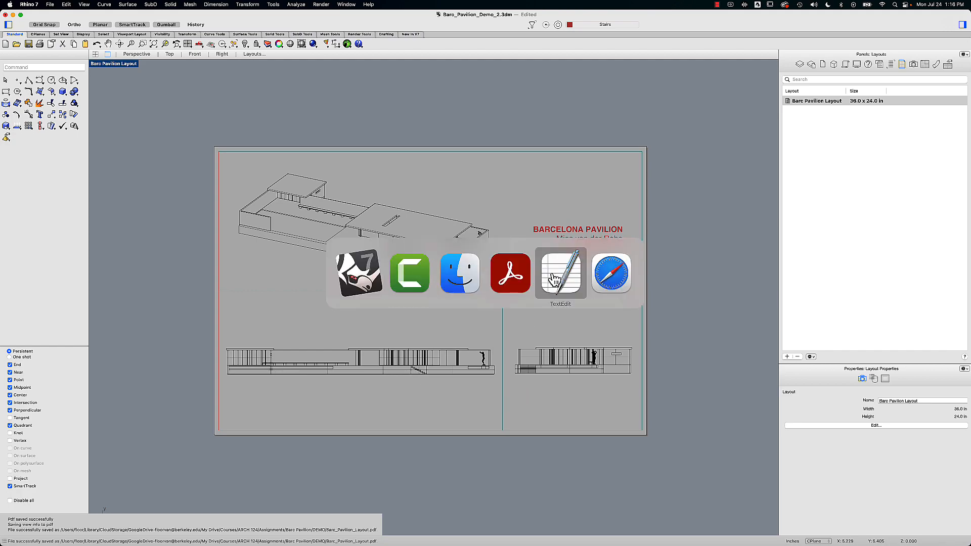
click(511, 278)
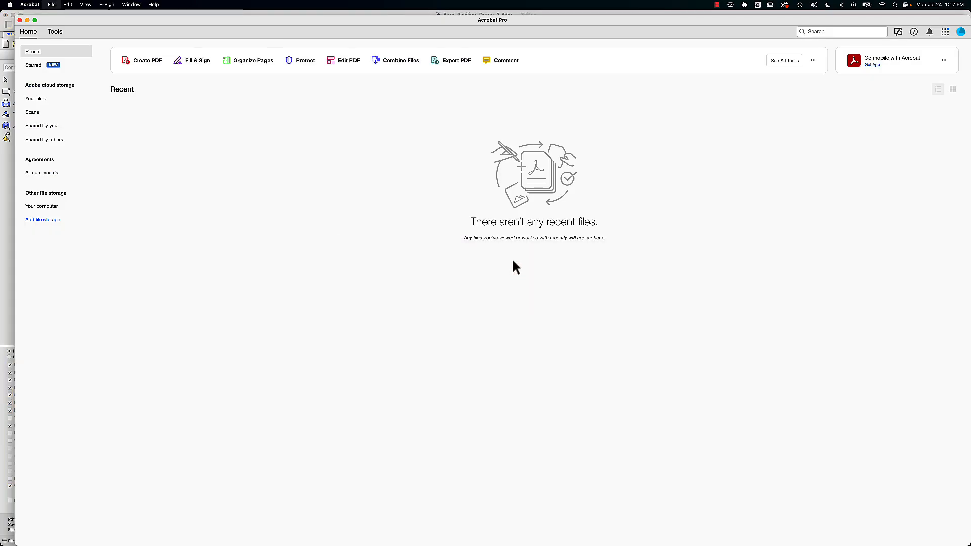
key(super+o)
click(513, 80)
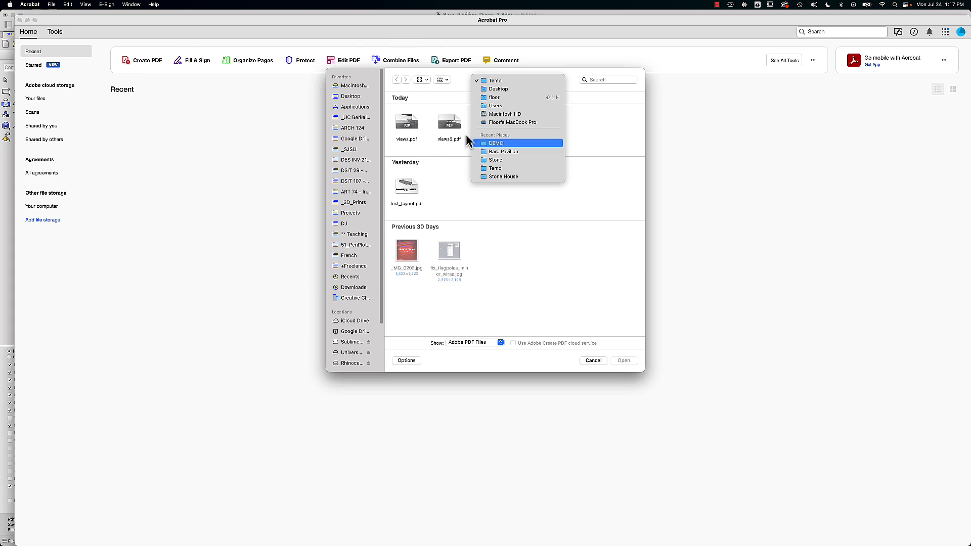
click(407, 125)
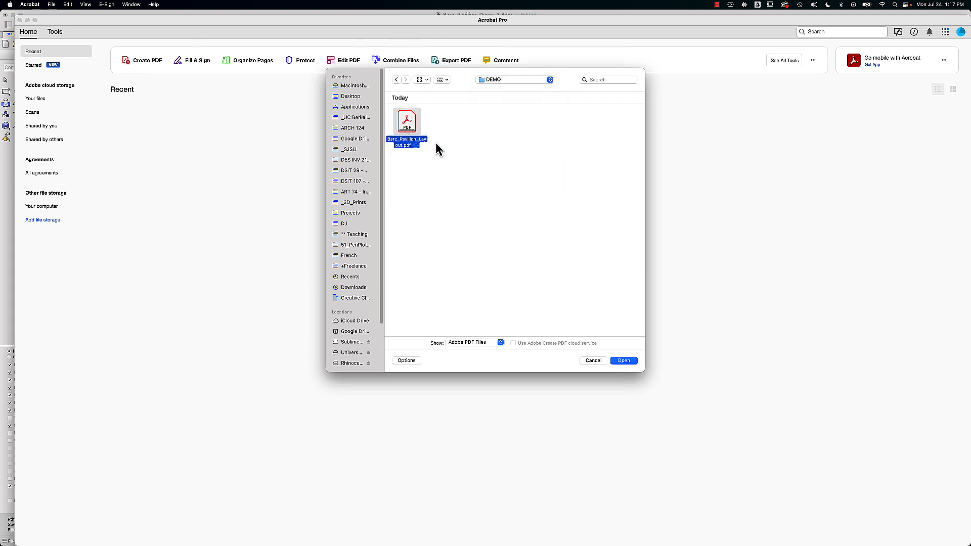
click(627, 362)
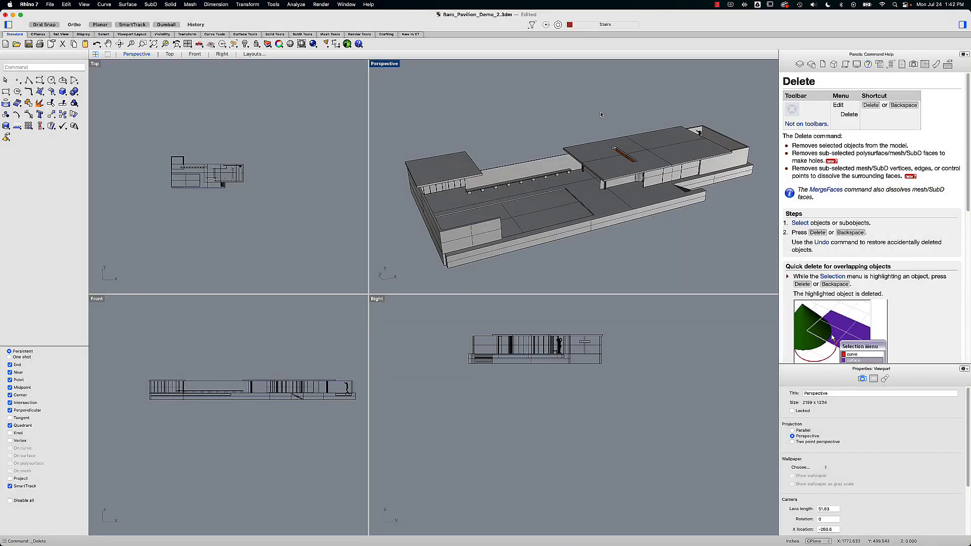
- Show the layer list in Rhino and zoom the Top, Front, Right and Perspective viewports to the model's extents
click(799, 64)
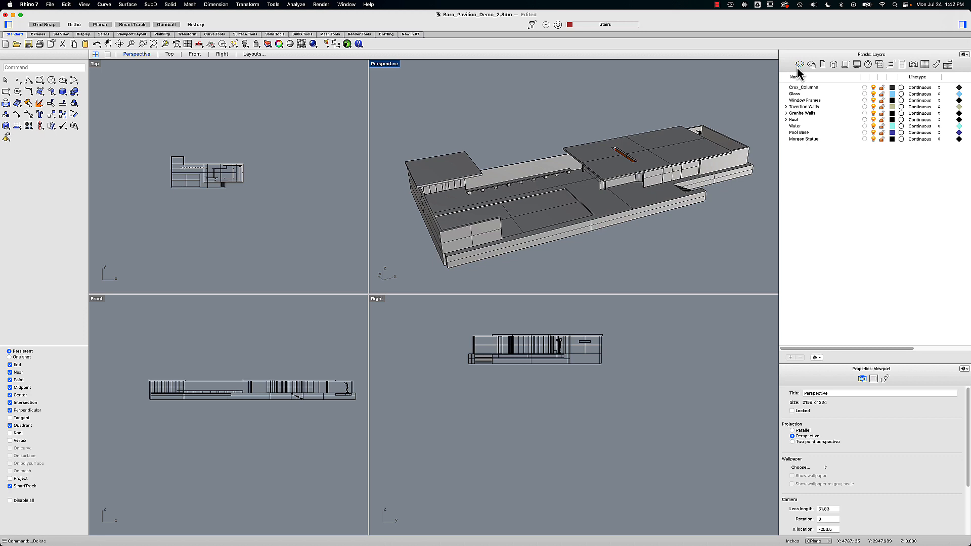
click(337, 165)
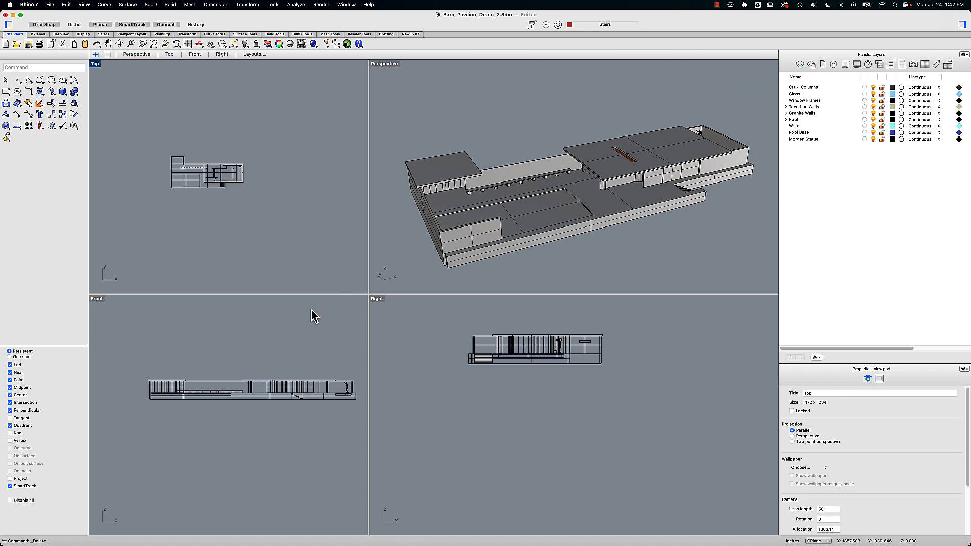
key(shift+super+e)
click(232, 343)
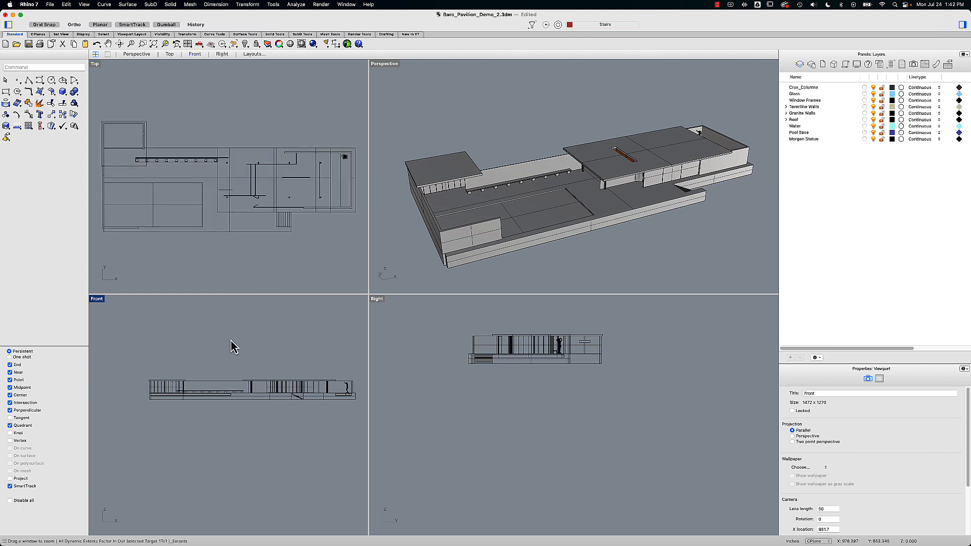
key(shift+super+e)
click(428, 353)
key(shift+super+e)
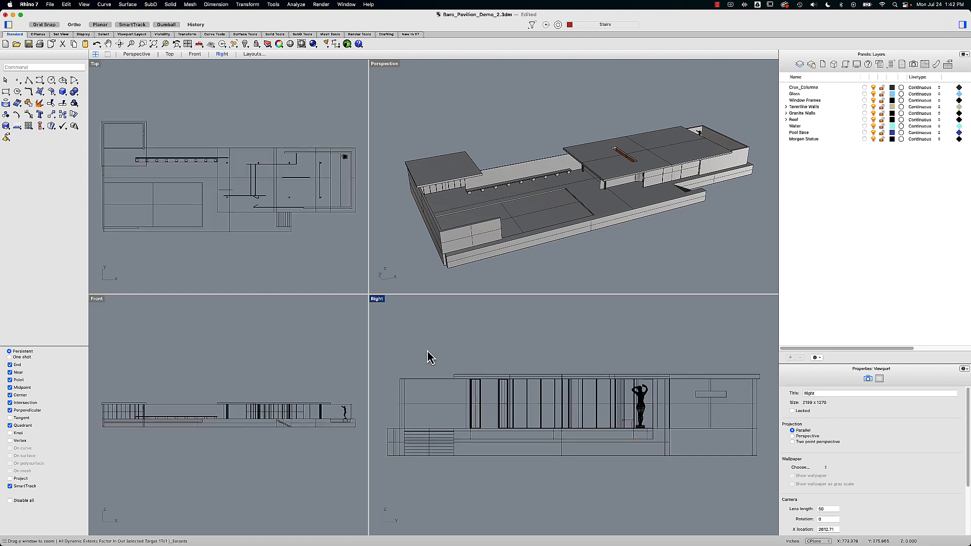
click(459, 217)
key(shift+super+e)
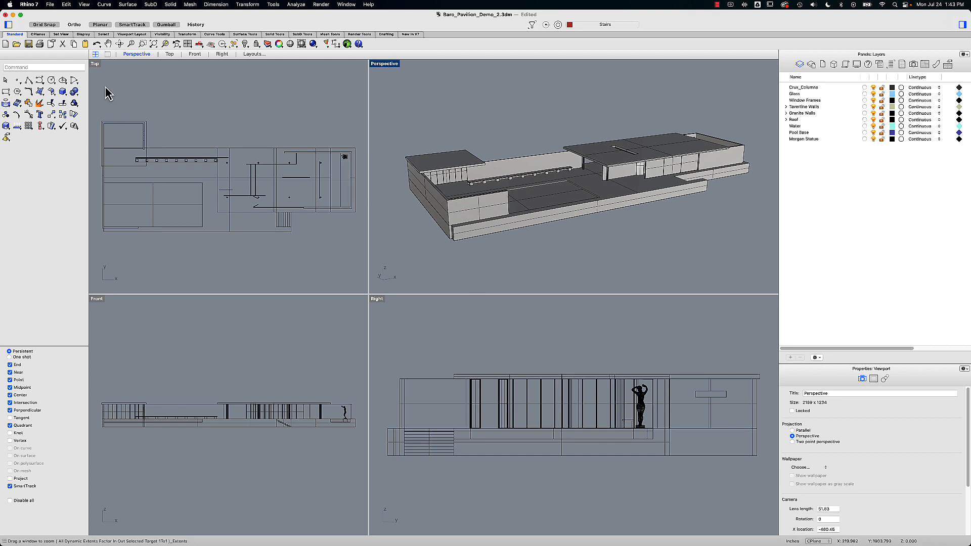
- Read the command help for the Camera command, and return to the layer list
click(868, 65)
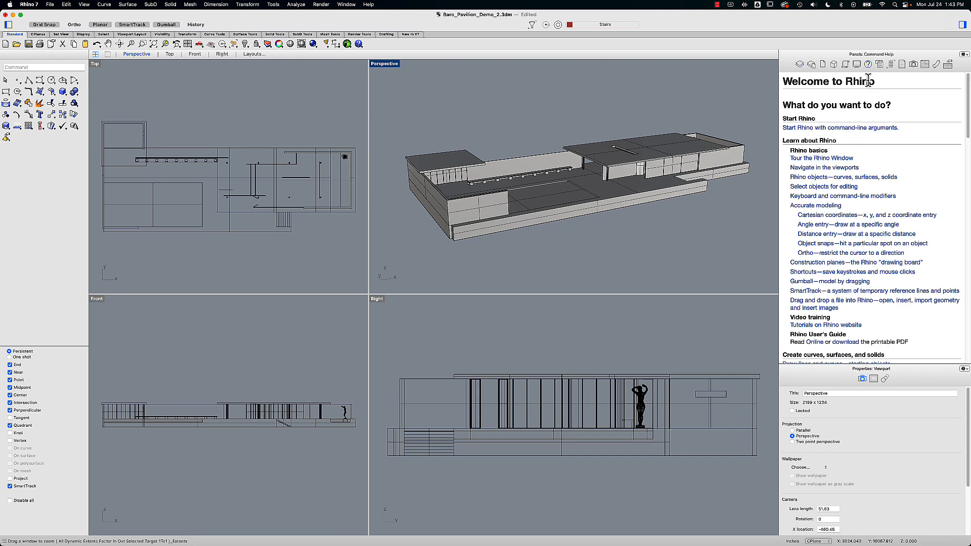
text(Camera)
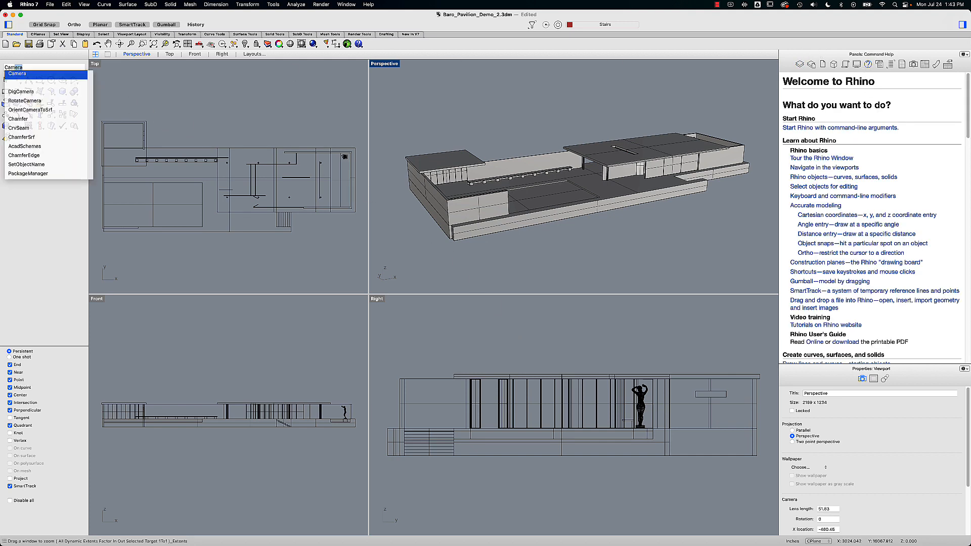
key(Return)
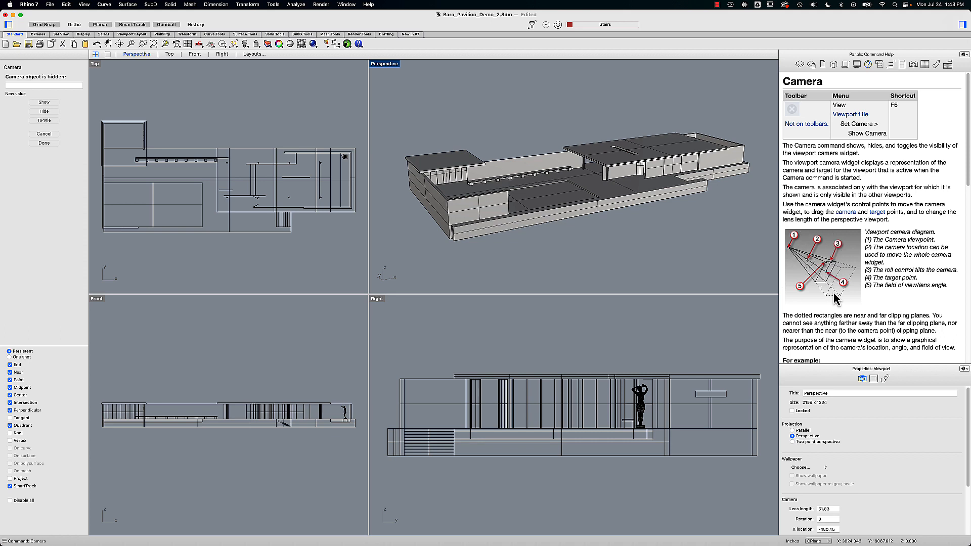
click(801, 65)
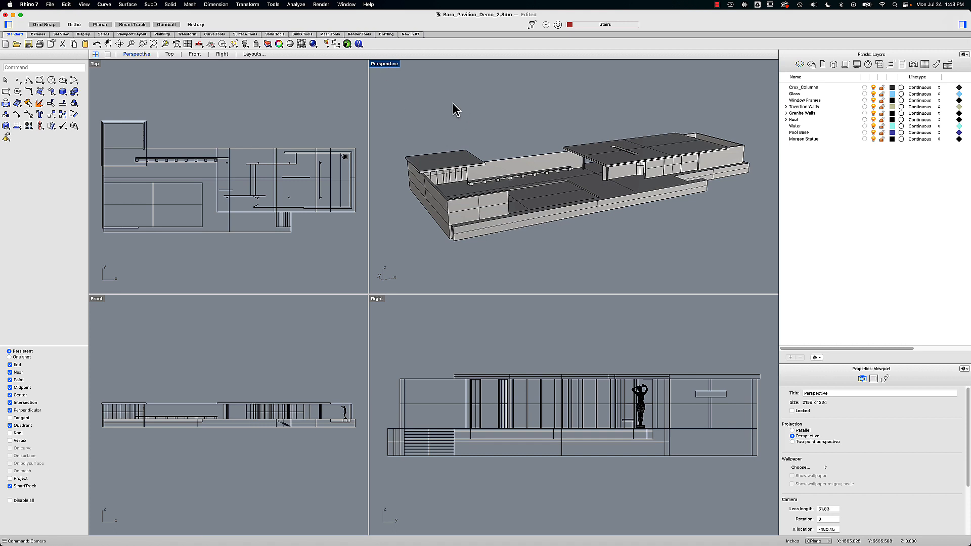
- Show the camera widget of the Perspective viewport with the Camera command
right_drag(438, 135, 430, 134)
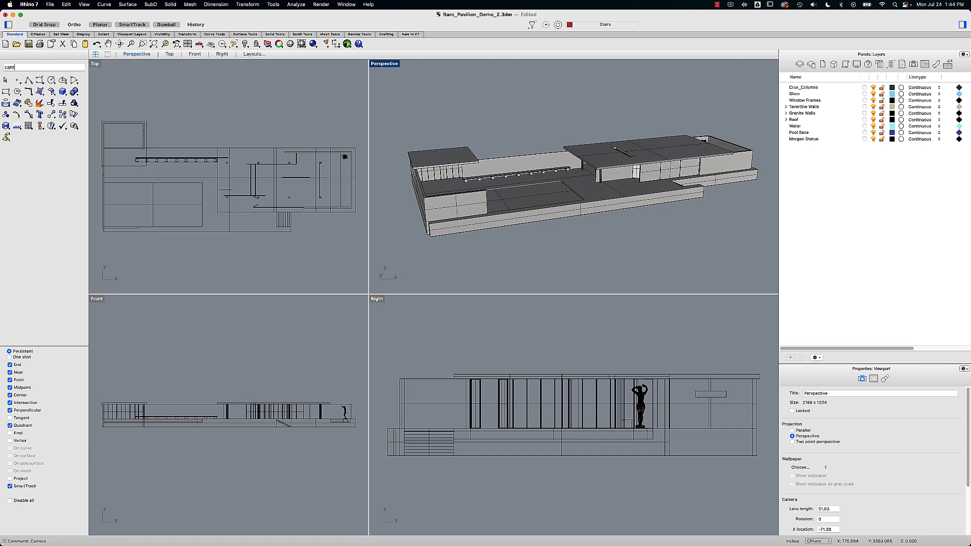
text(camera)
key(Return)
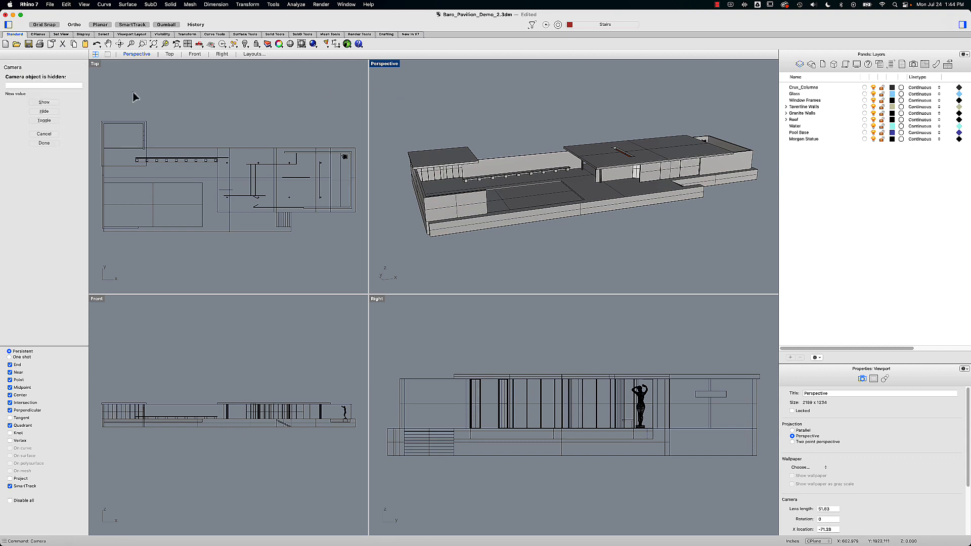
click(45, 103)
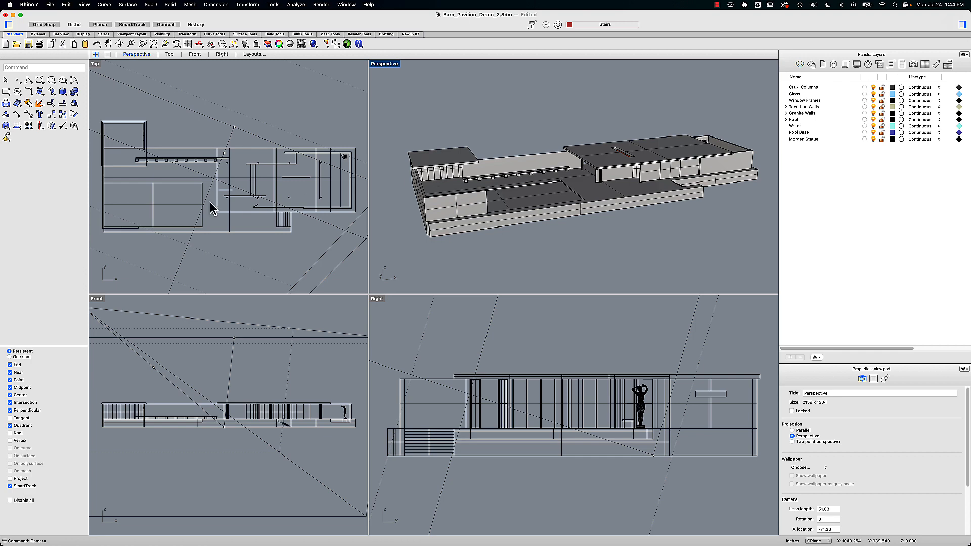
- Examine how the camera widget moves in the Top, Front and Right viewports as the Perspective view is orbited and zoomed
scroll(209, 203, down, 5)
scroll(204, 359, down, 3)
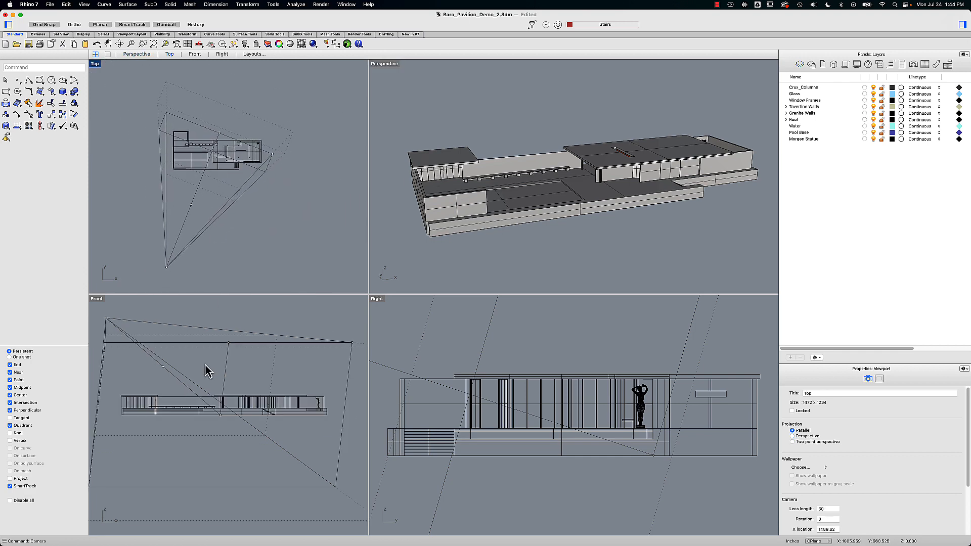
scroll(501, 360, down, 3)
scroll(501, 360, down, 5)
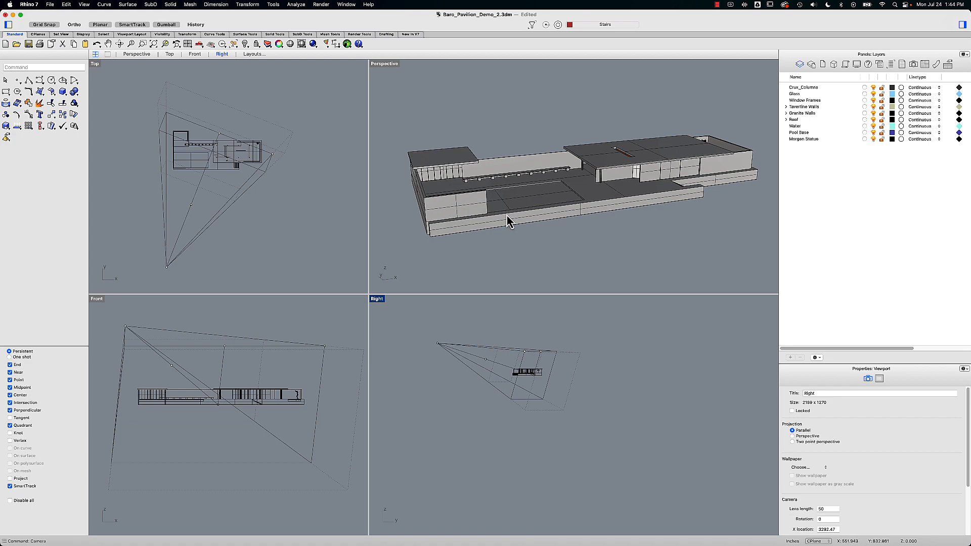
mouse_move(509, 221)
right_down()
mouse_move(496, 211)
mouse_move(521, 225)
mouse_move(505, 220)
right_up()
scroll(575, 192, up, 10)
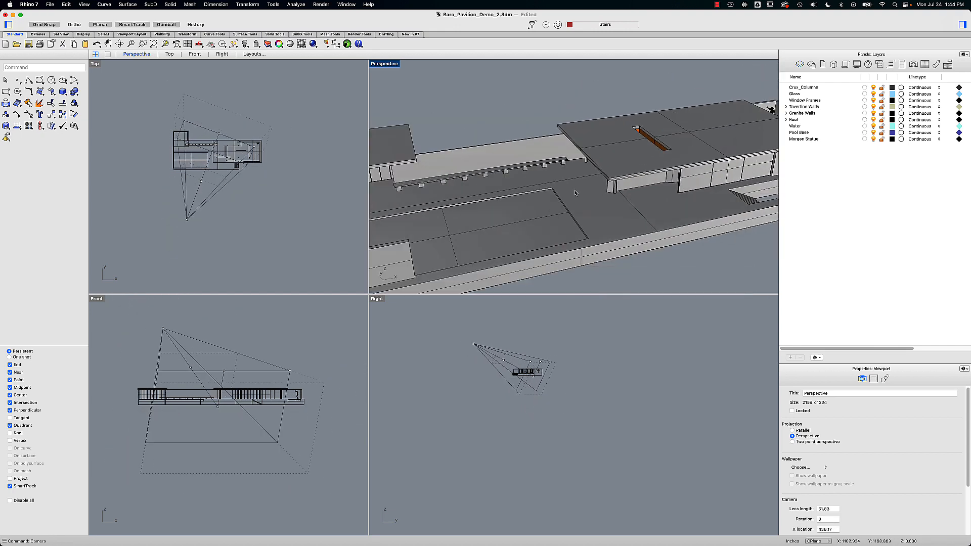
scroll(575, 193, down, 10)
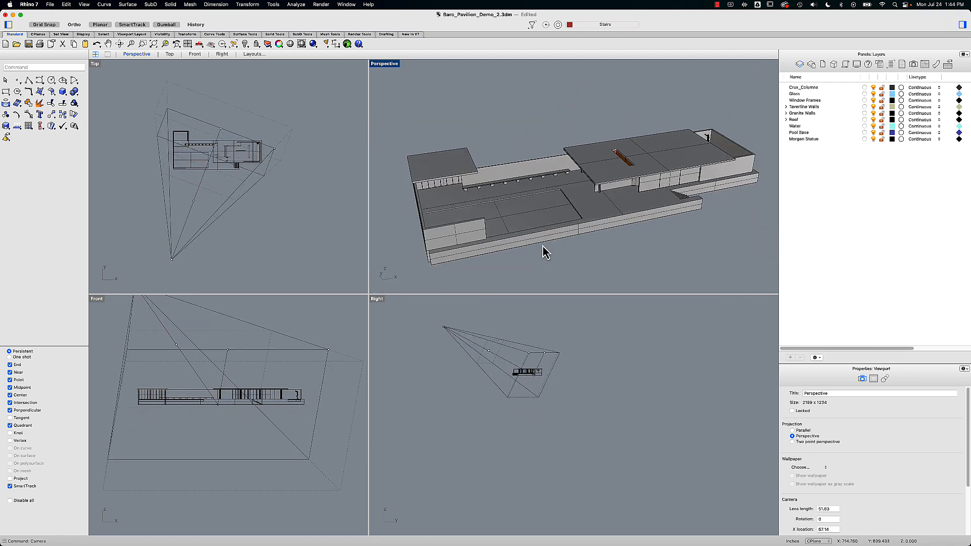
scroll(545, 252, down, 5)
scroll(544, 252, up, 8)
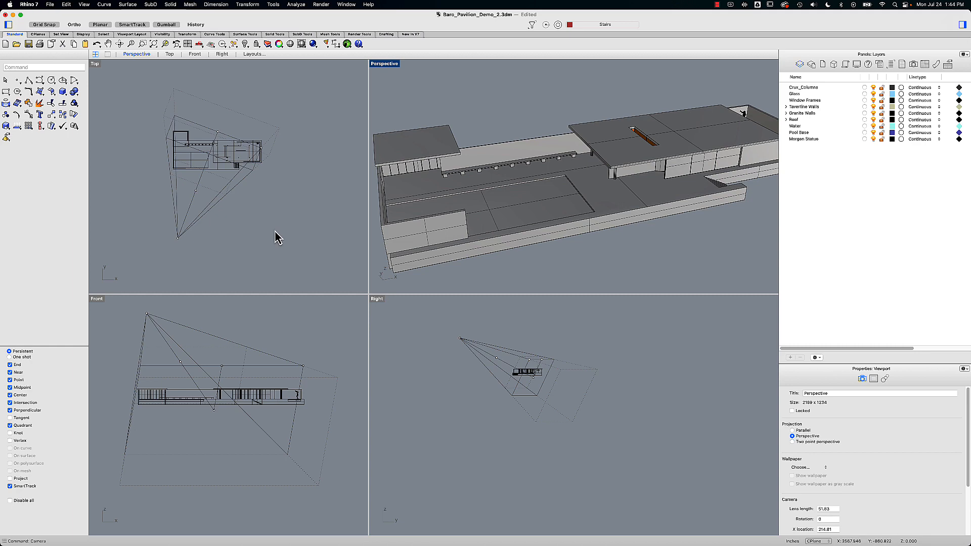
right_drag(399, 192, 475, 209)
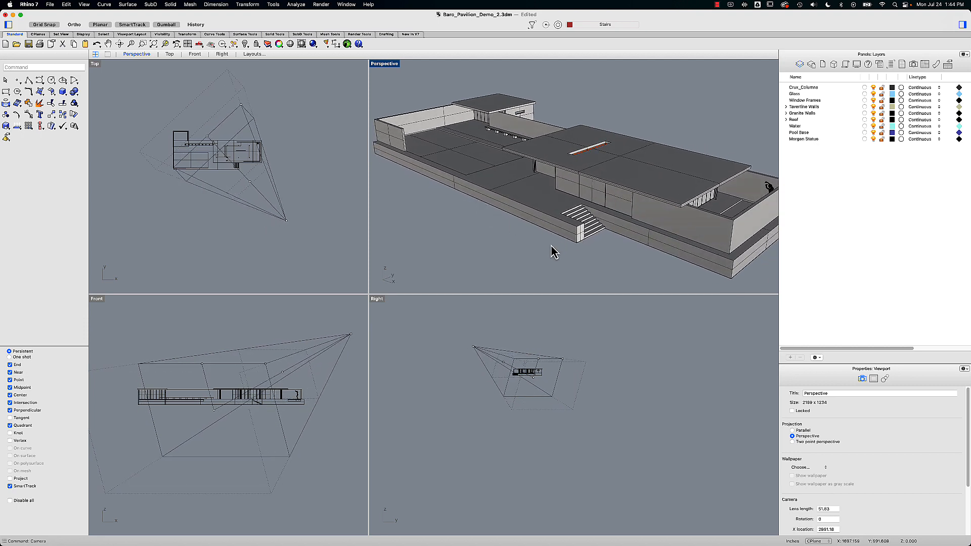
- Draw a vertical line 5'8" tall upward from the platform's top corner beside the stairs
text(line)
key(Return)
scroll(562, 238, up, 5)
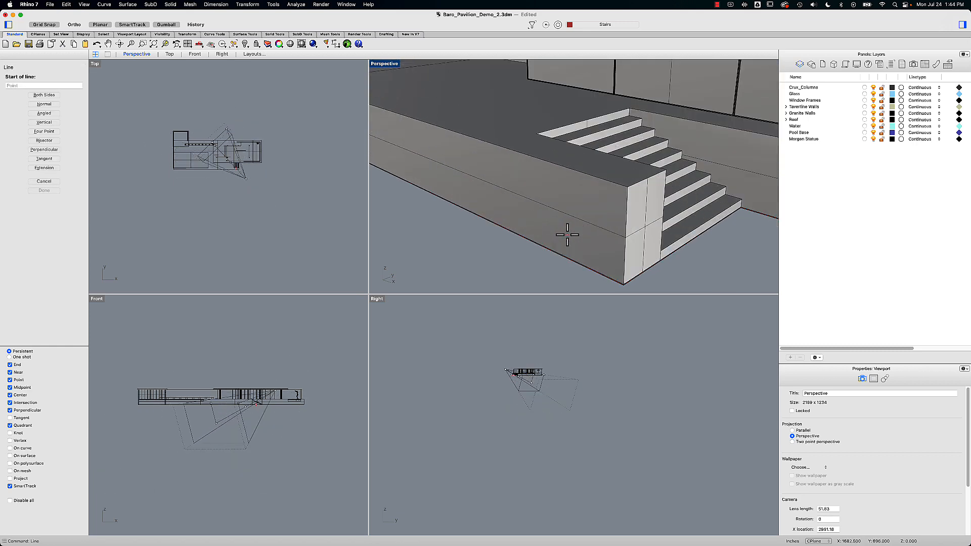
click(625, 186)
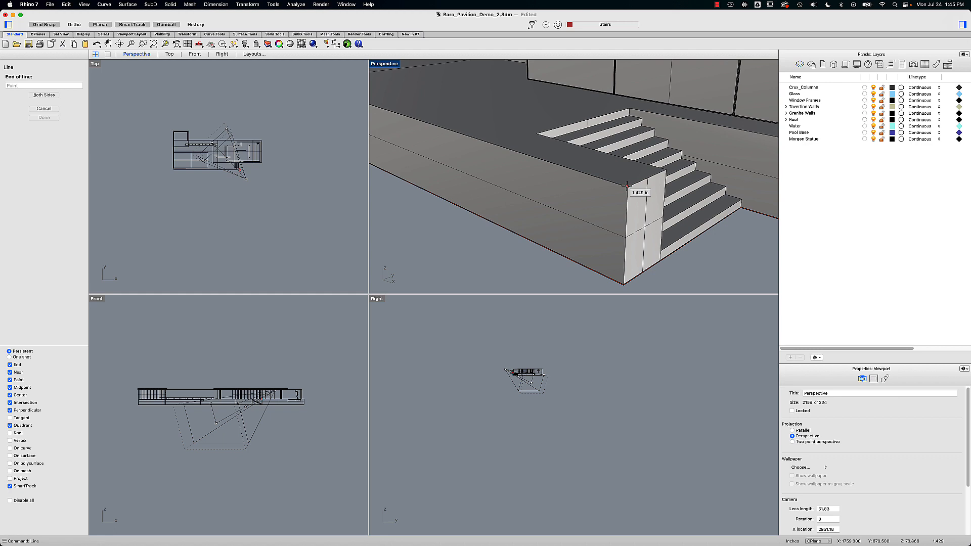
text(5)
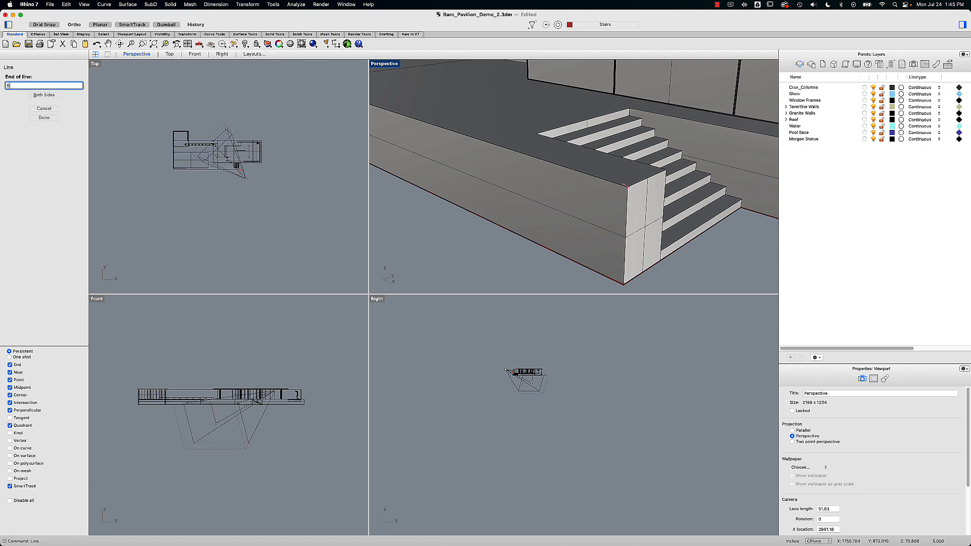
text('8")
key(Return)
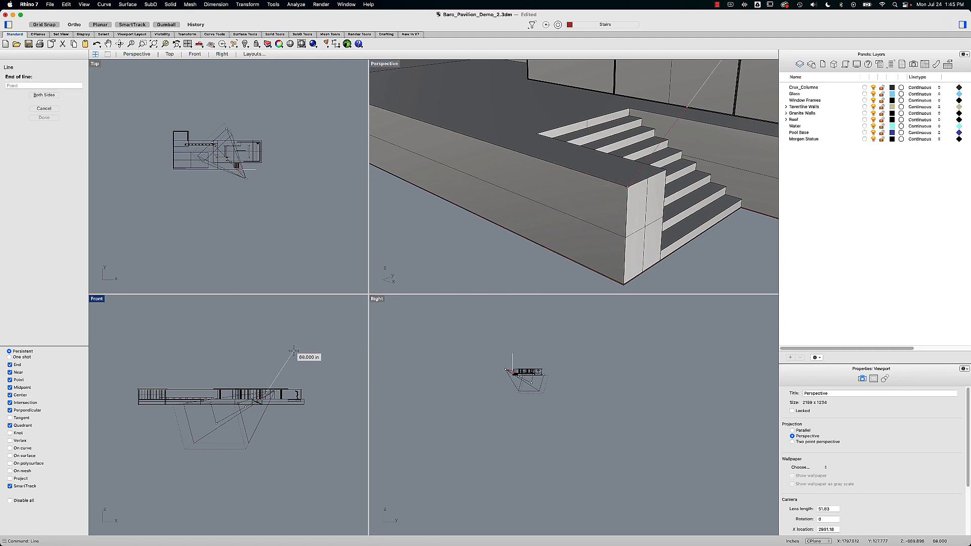
key(shift)
click(268, 321)
scroll(491, 268, down, 5)
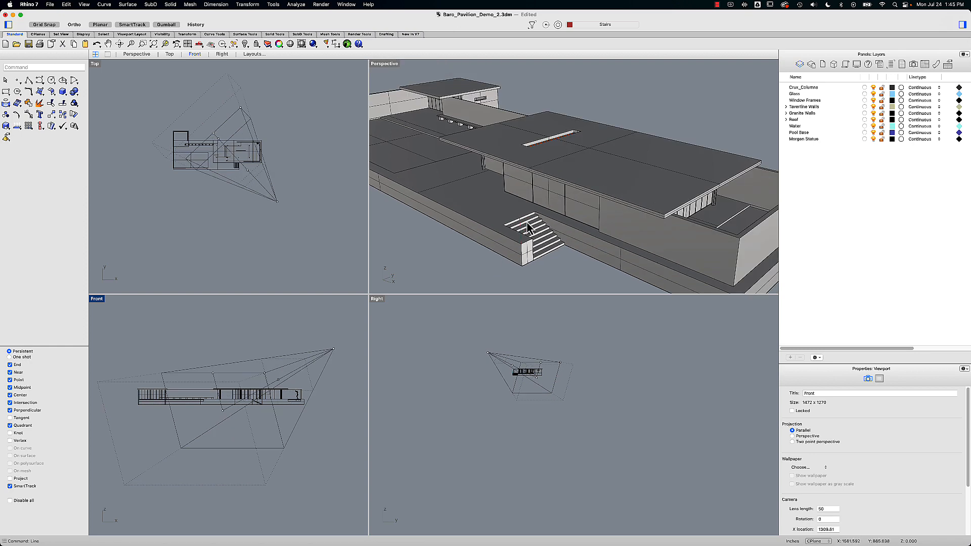
- Examine the 5'8" reference line at the platform corner beside the stairs, selecting it to check its height against the building
click(524, 232)
right_drag(564, 259, 605, 260)
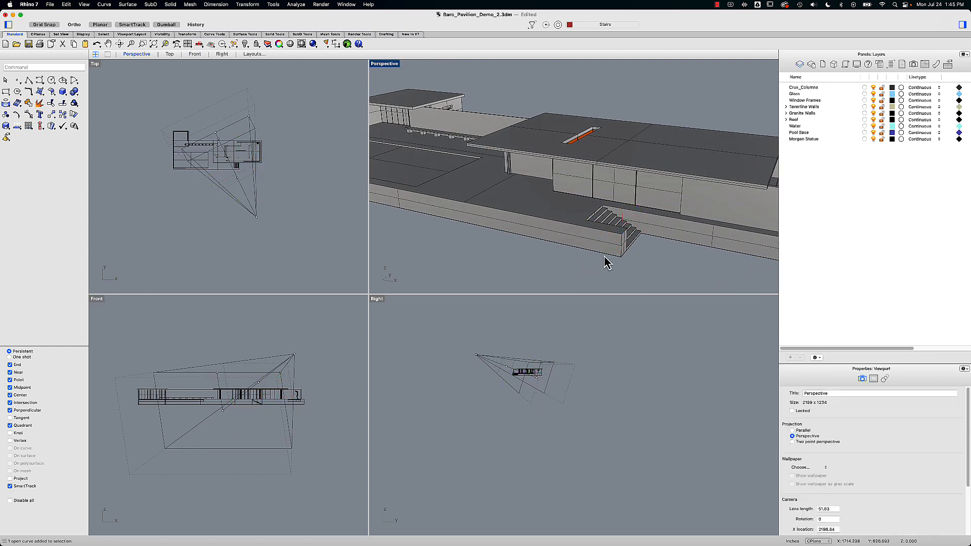
click(626, 228)
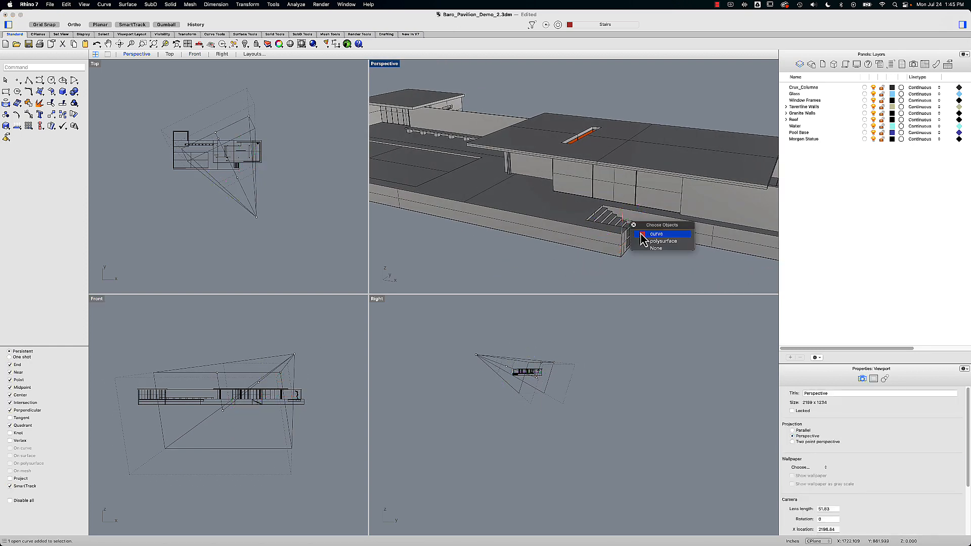
click(656, 234)
scroll(626, 219, up, 5)
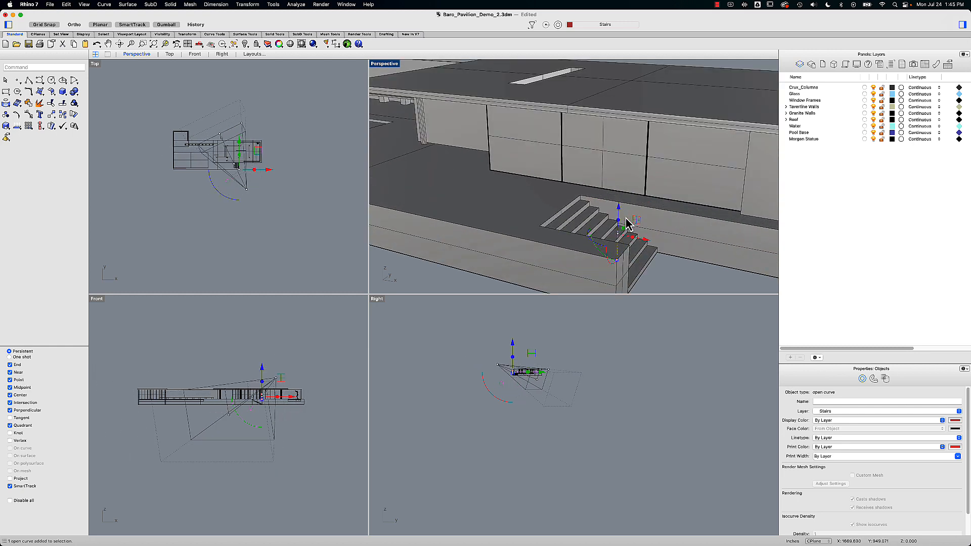
scroll(626, 218, up, 2)
shift+right_drag(626, 229, 639, 213)
click(719, 261)
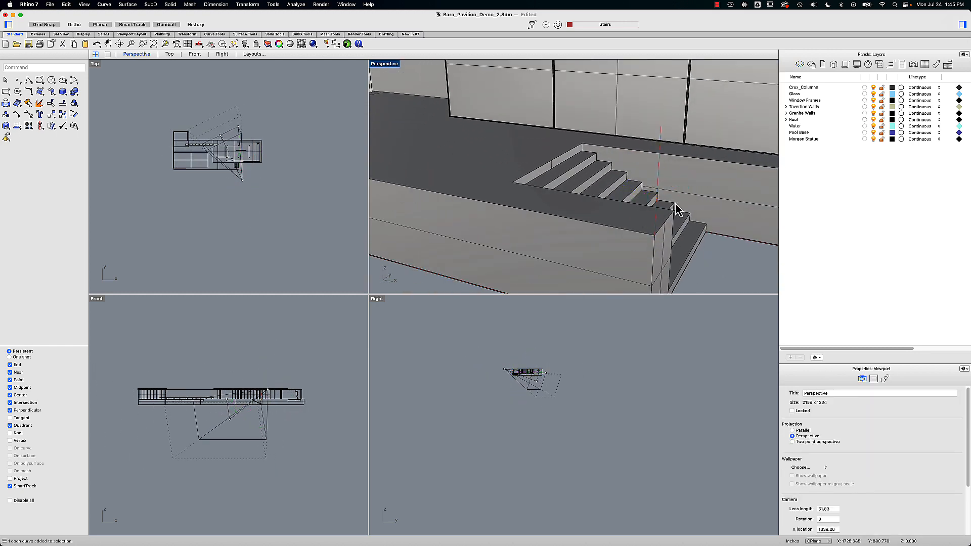
click(661, 175)
scroll(660, 172, down, 2)
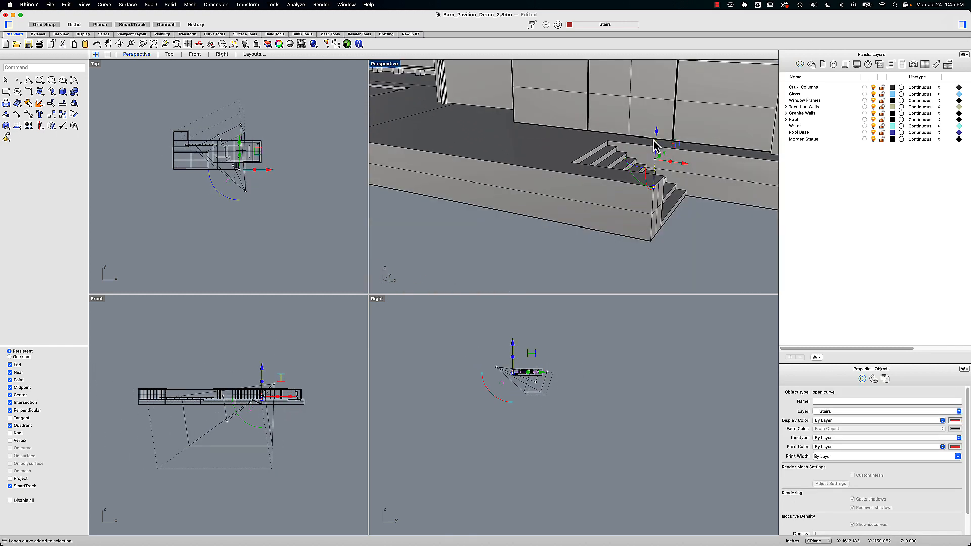
click(718, 258)
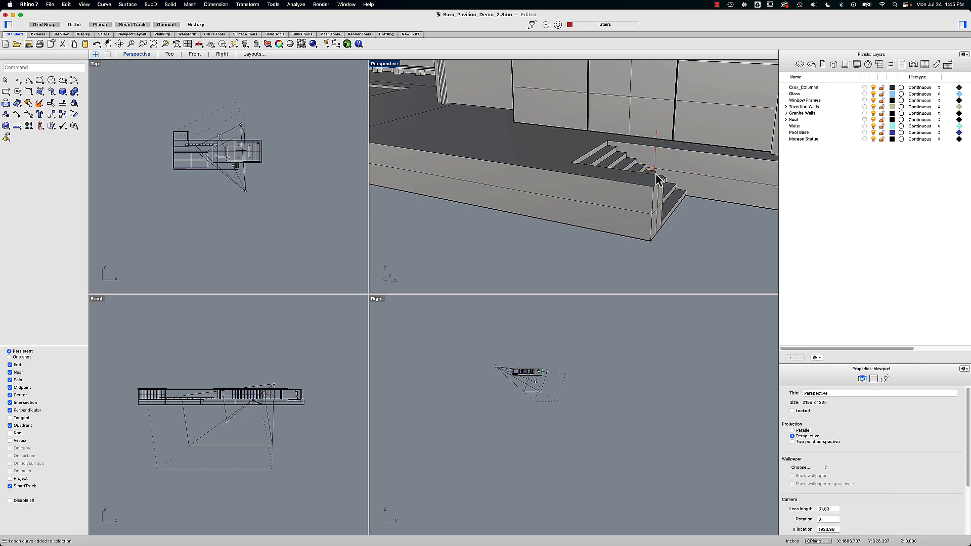
- Move the 5'8" reference line from the stairs in X and Y to the small-roof end of the terrace beside the long bench
click(655, 173)
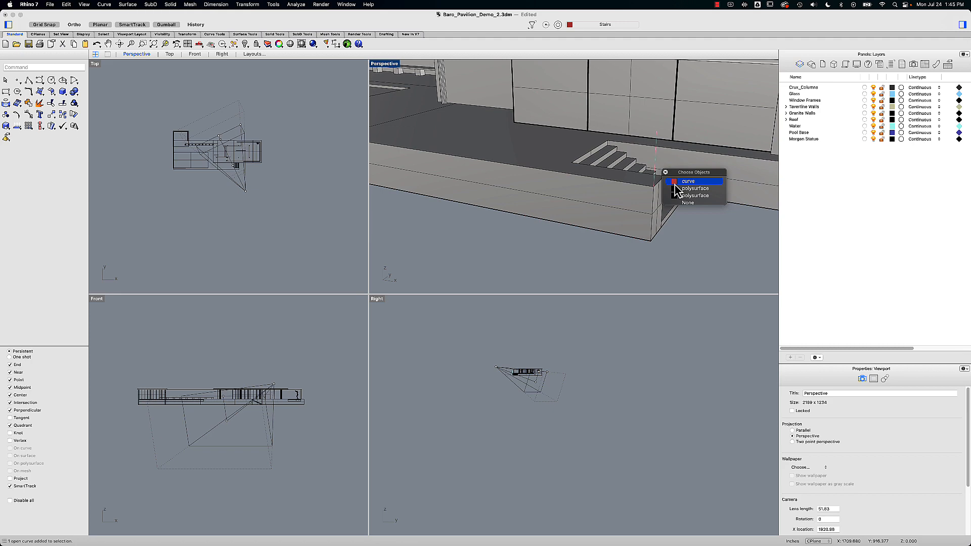
click(676, 182)
scroll(579, 242, down, 5)
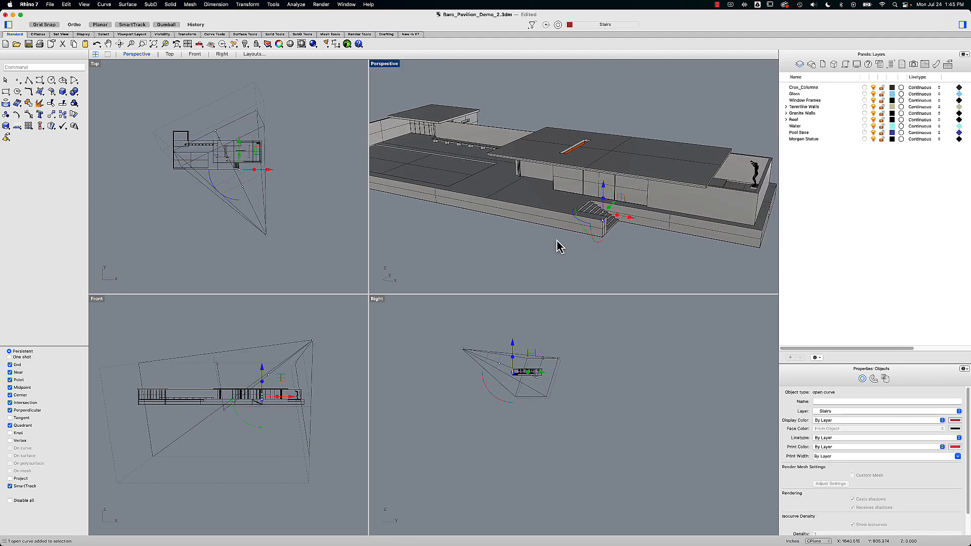
shift+right_drag(577, 250, 585, 256)
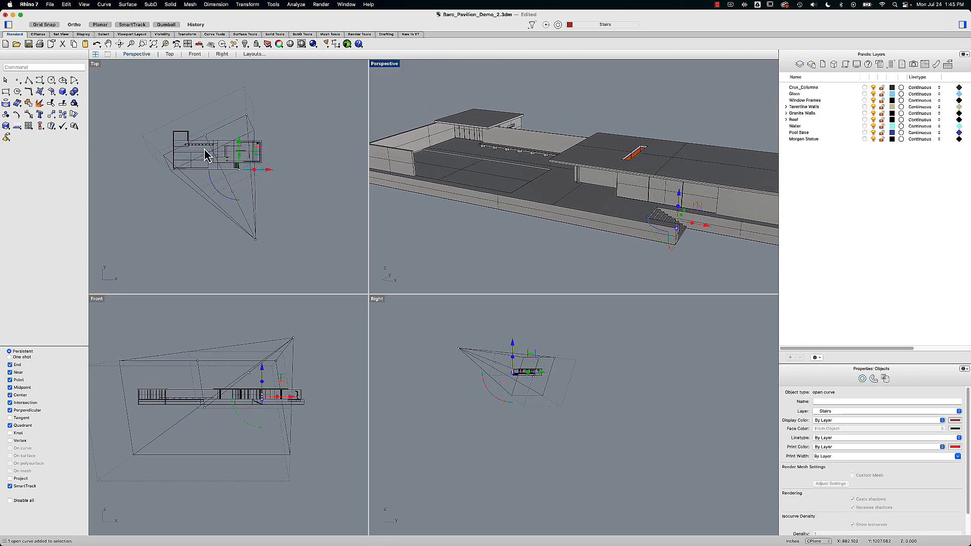
scroll(208, 154, up, 3)
scroll(207, 154, up, 4)
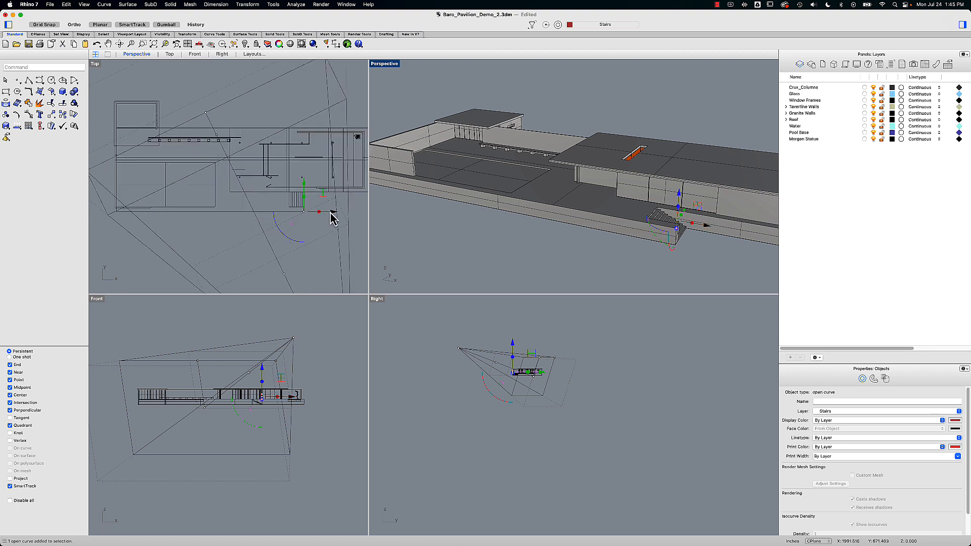
drag(329, 212, 166, 213)
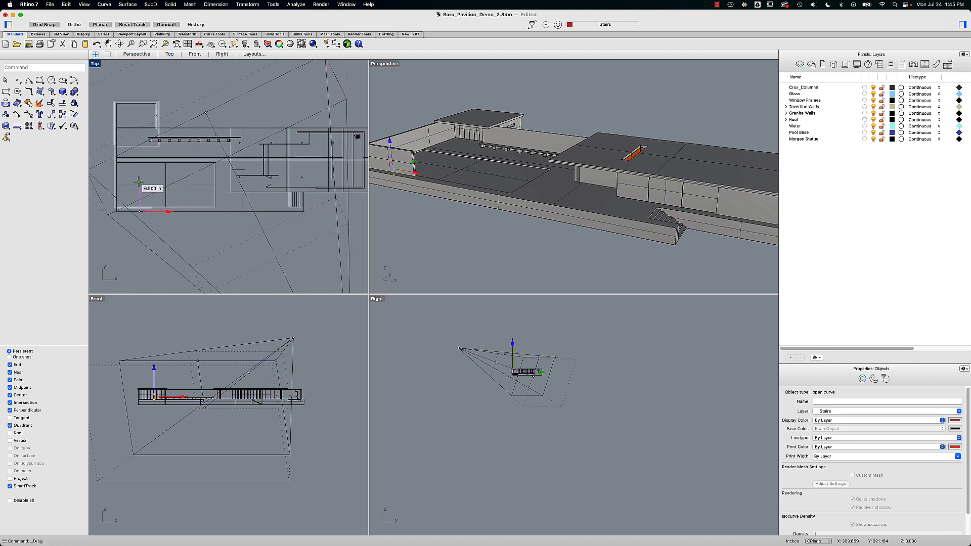
drag(140, 184, 140, 123)
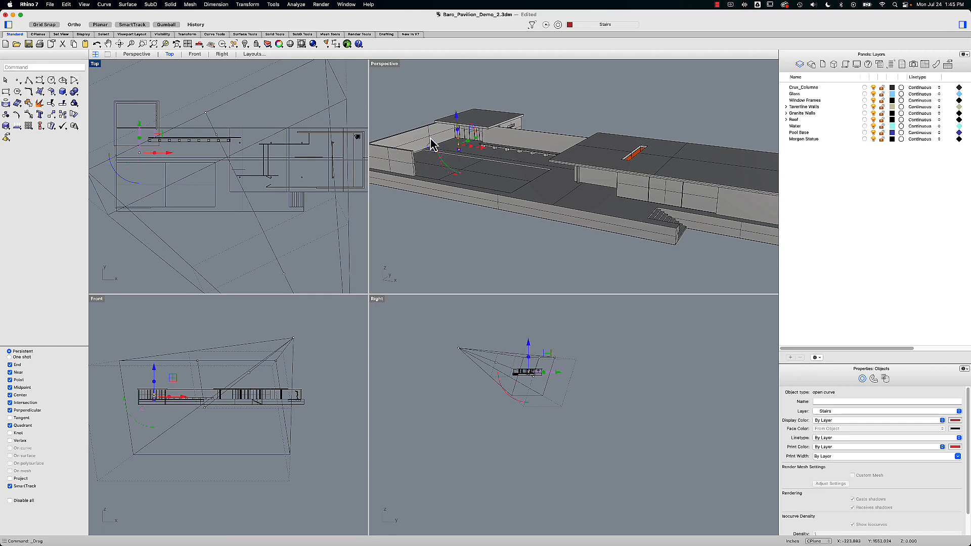
scroll(434, 108, up, 3)
key(Escape)
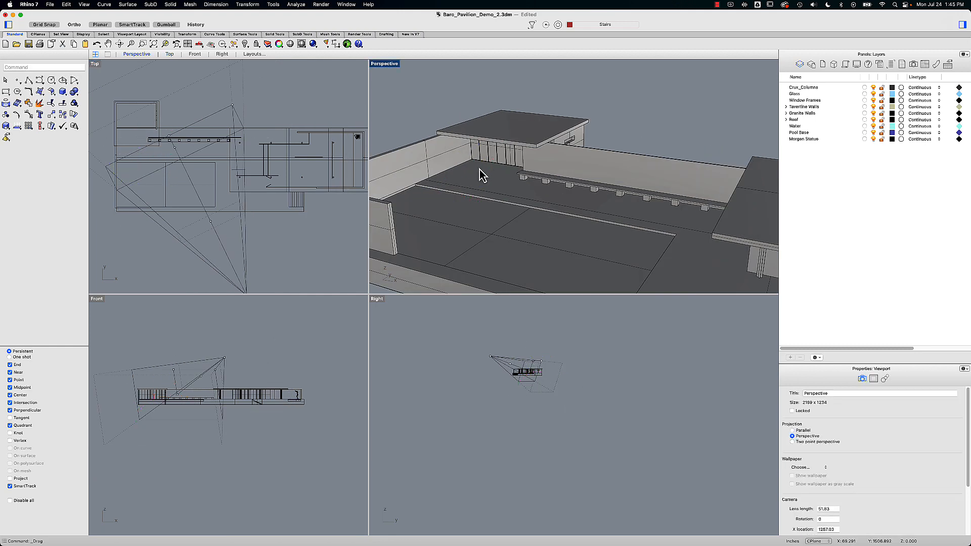
- Nudge the reference line in X and Y so it stands on the open floor clear of the long bench
right_drag(481, 175, 541, 181)
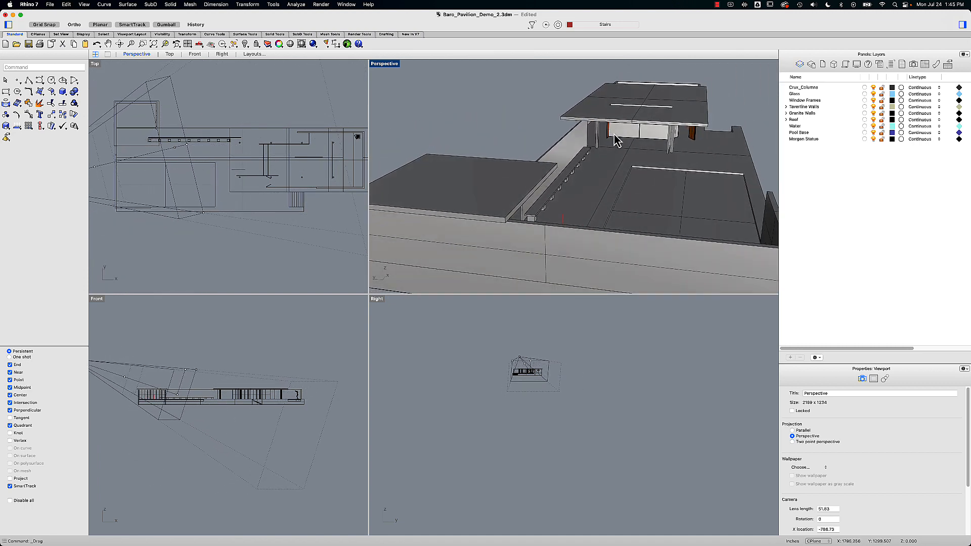
scroll(218, 201, down, 2)
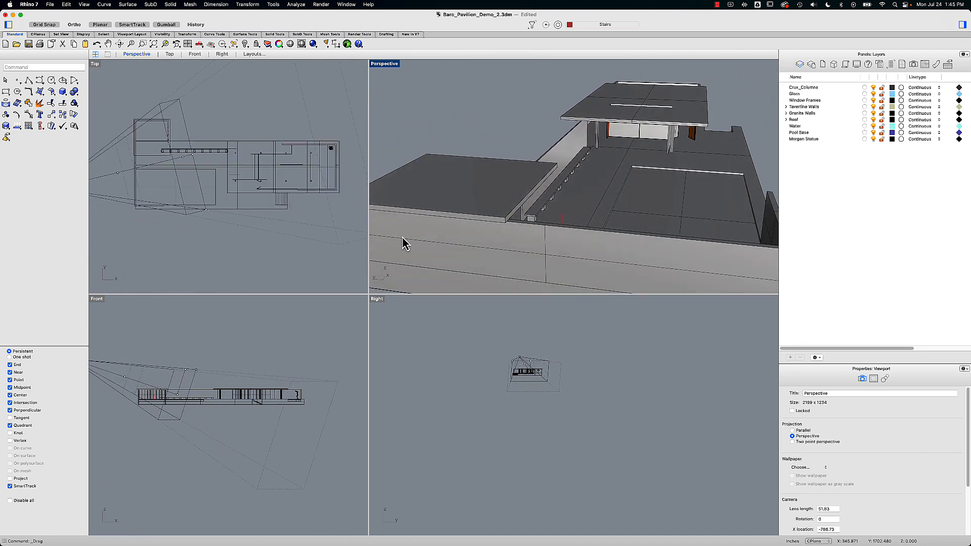
right_drag(405, 244, 503, 198)
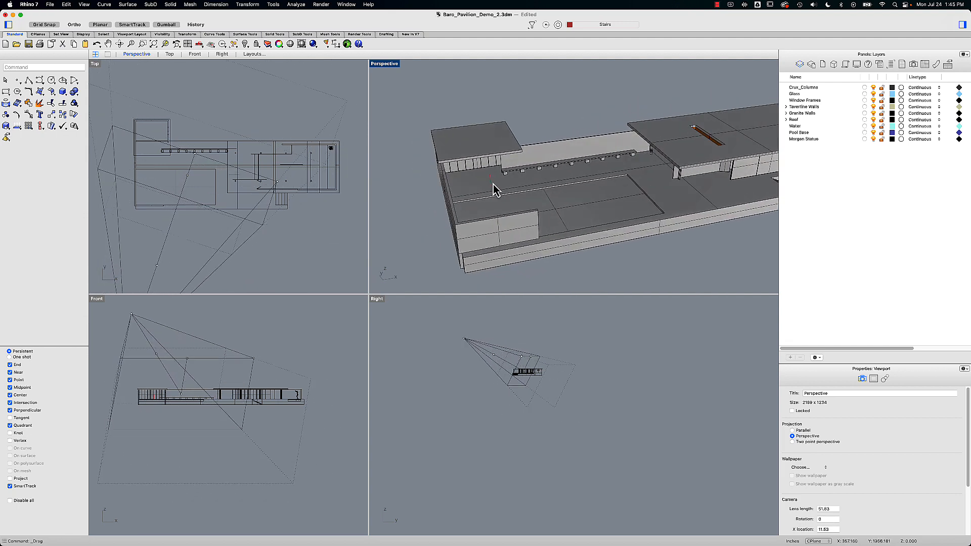
click(494, 185)
drag(520, 179, 505, 180)
right_drag(494, 191, 549, 151)
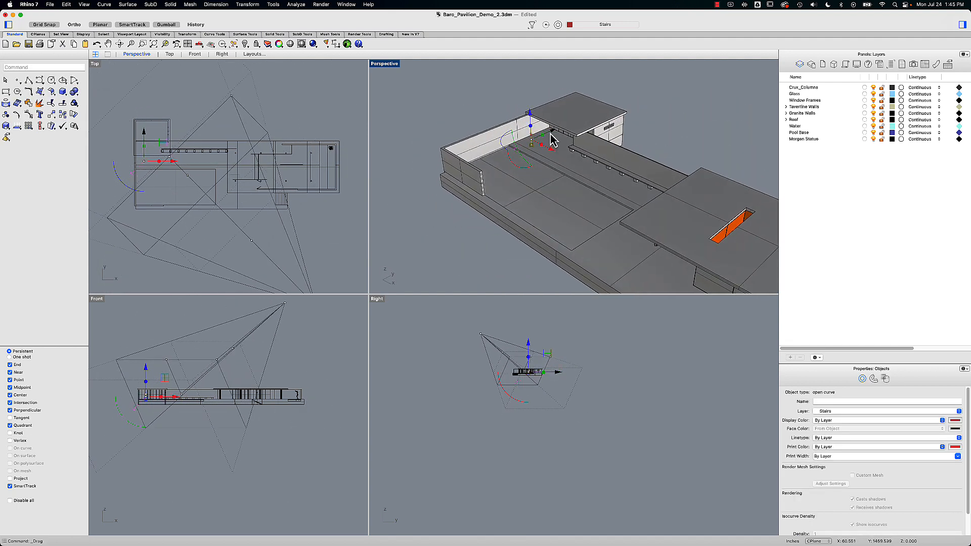
drag(551, 133, 555, 132)
- Copy the reference line in the X direction past the other end of the long bench, under the main roof's edge
right_drag(517, 184, 559, 179)
drag(493, 187, 693, 157)
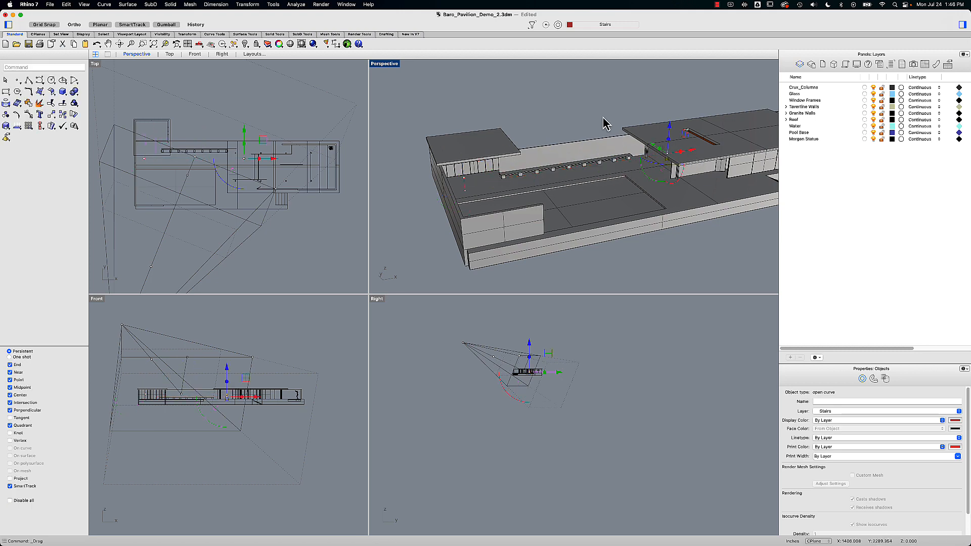
right_drag(607, 123, 583, 113)
click(572, 111)
scroll(627, 177, up, 8)
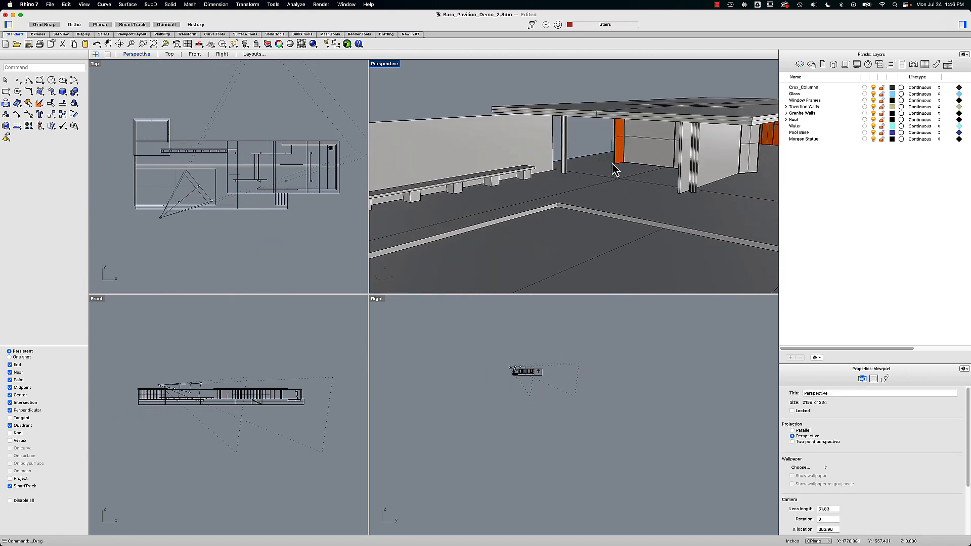
scroll(610, 165, down, 2)
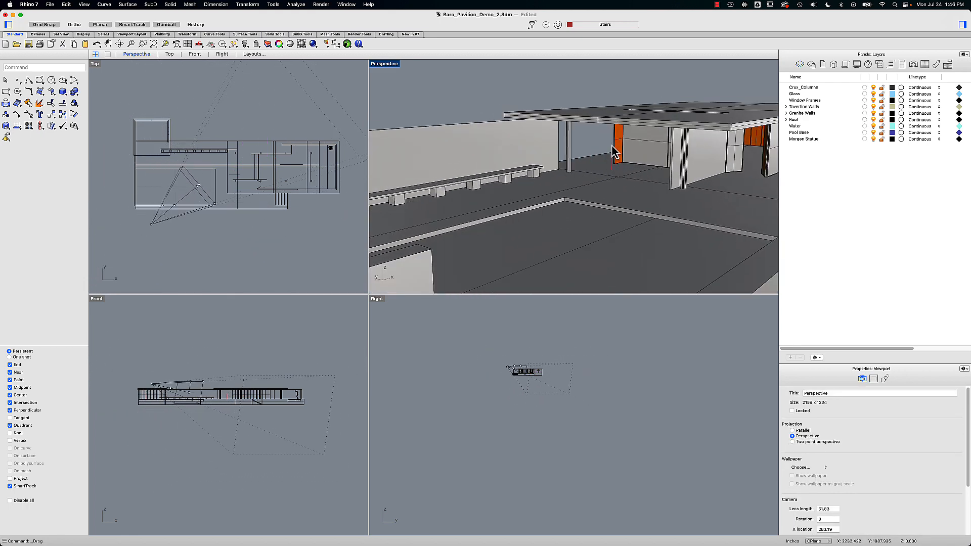
right_drag(613, 151, 519, 195)
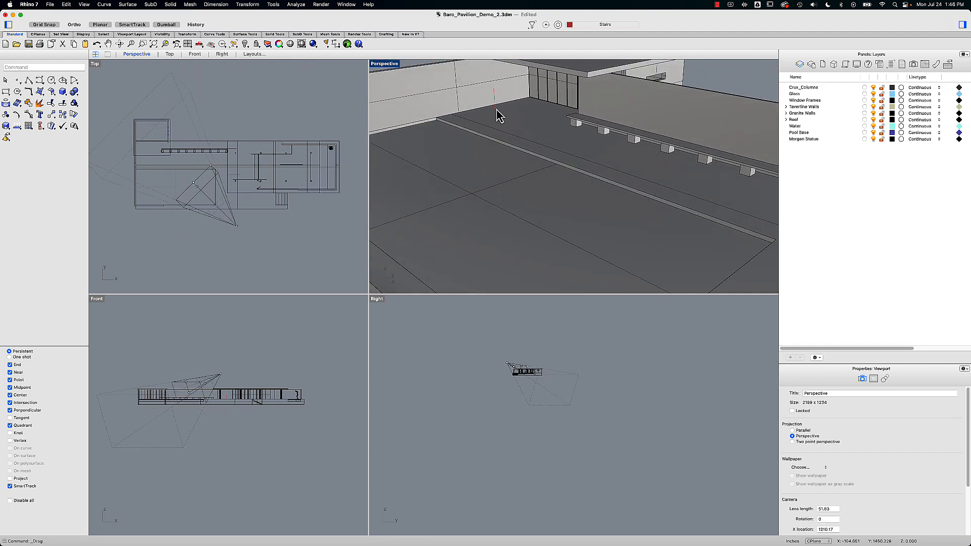
right_drag(499, 120, 640, 157)
- Move the widget's camera location point onto the top end of the reference line at the small-roof end with the Move command
right_drag(206, 234, 206, 205)
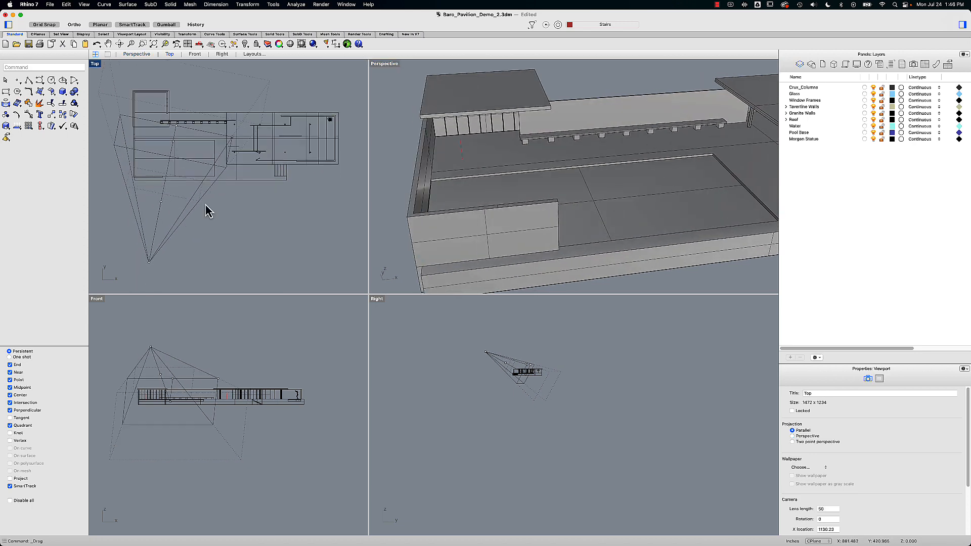
click(149, 263)
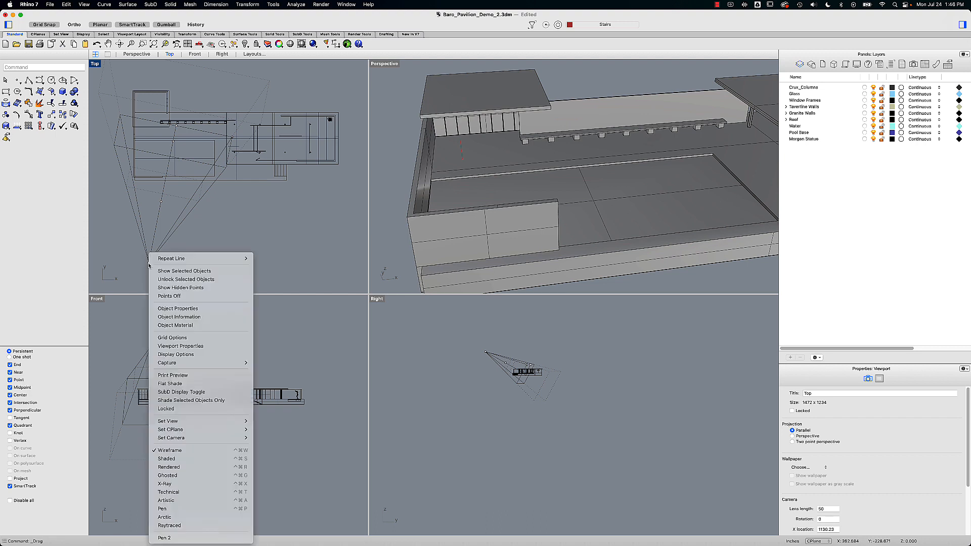
click(167, 256)
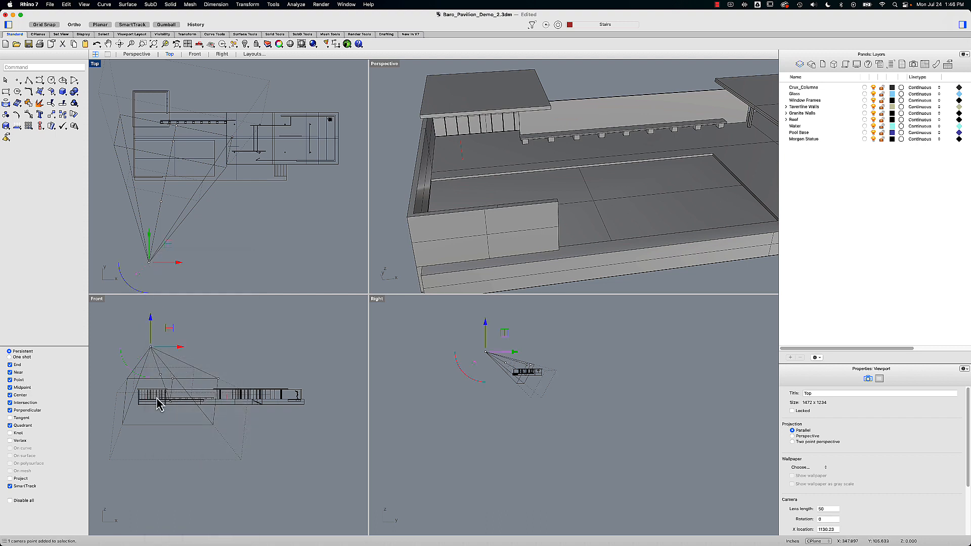
scroll(158, 400, up, 5)
scroll(188, 427, up, 5)
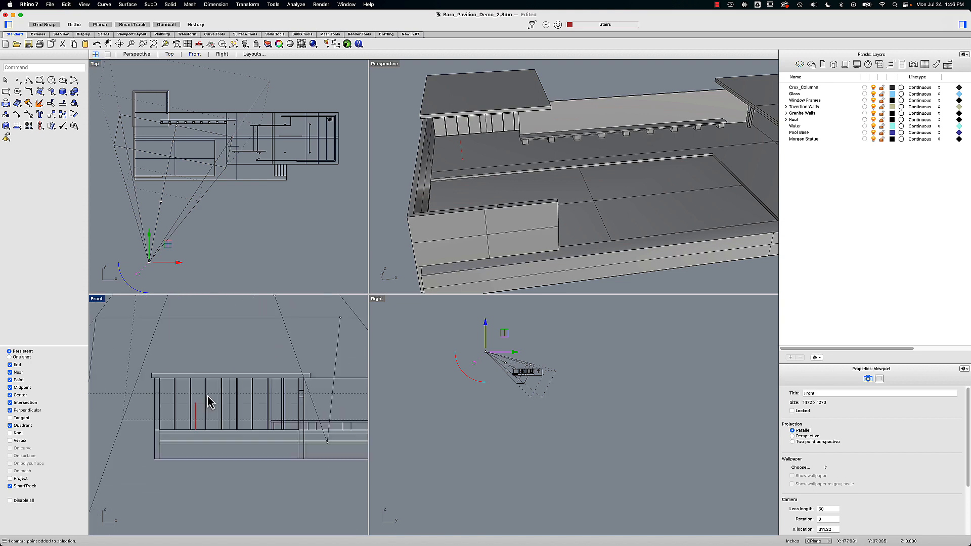
scroll(195, 414, down, 3)
scroll(196, 414, down, 5)
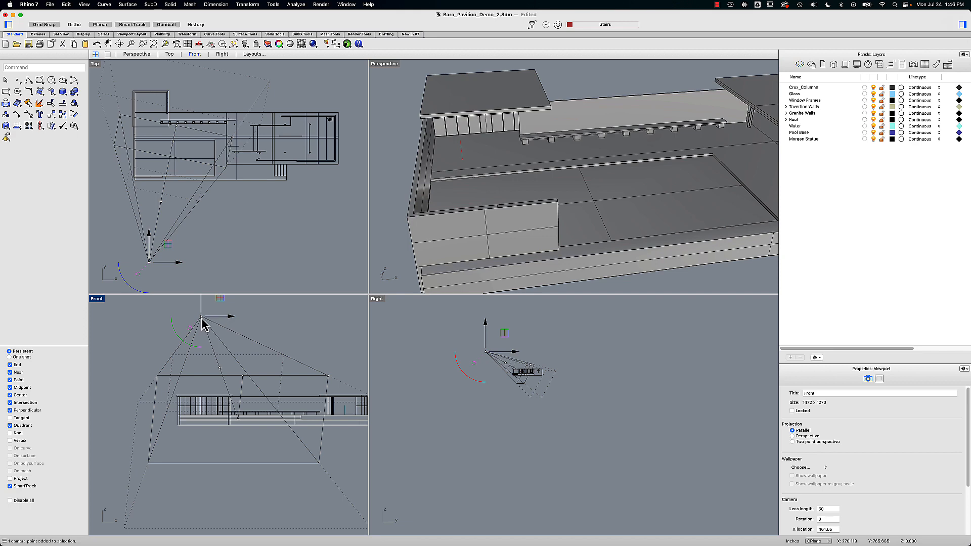
text(ve)
key(Return)
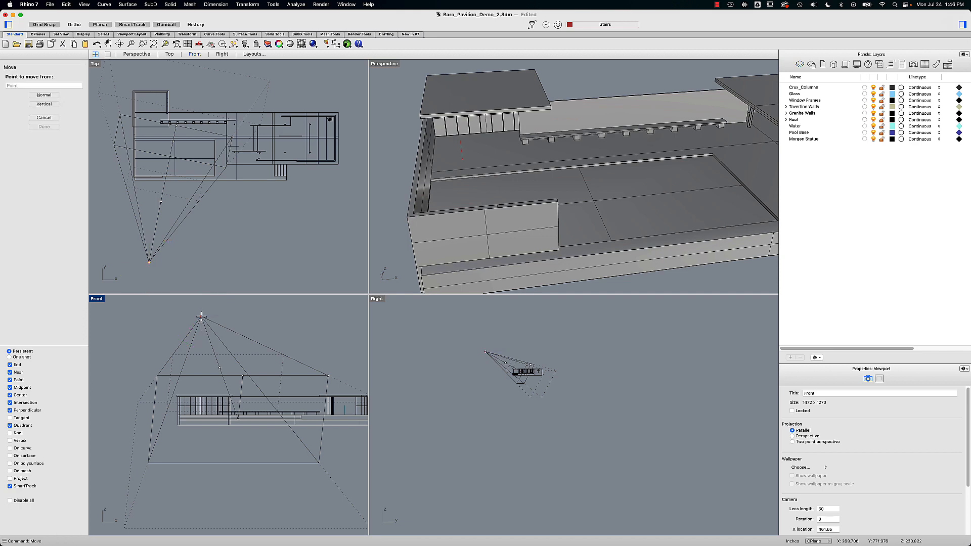
click(202, 318)
scroll(197, 404, up, 5)
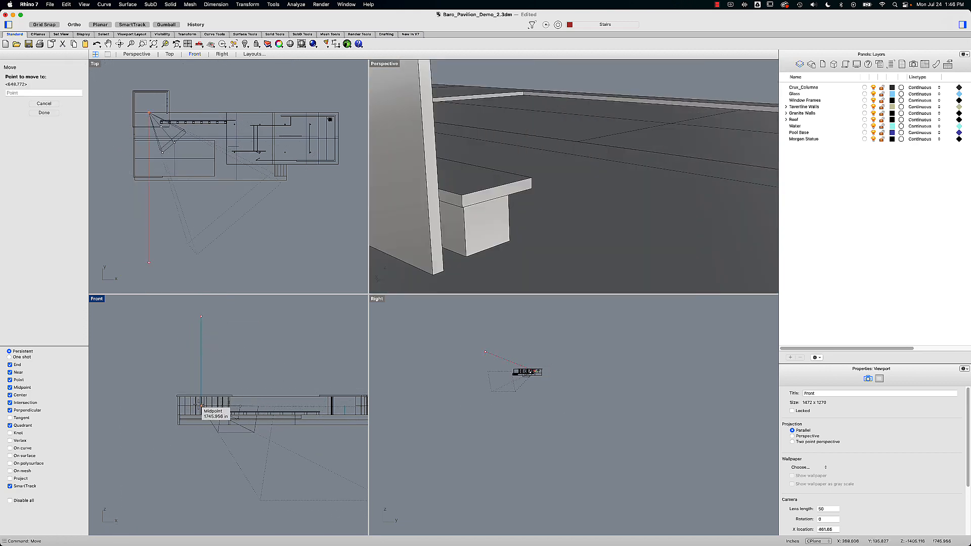
scroll(197, 407, up, 2)
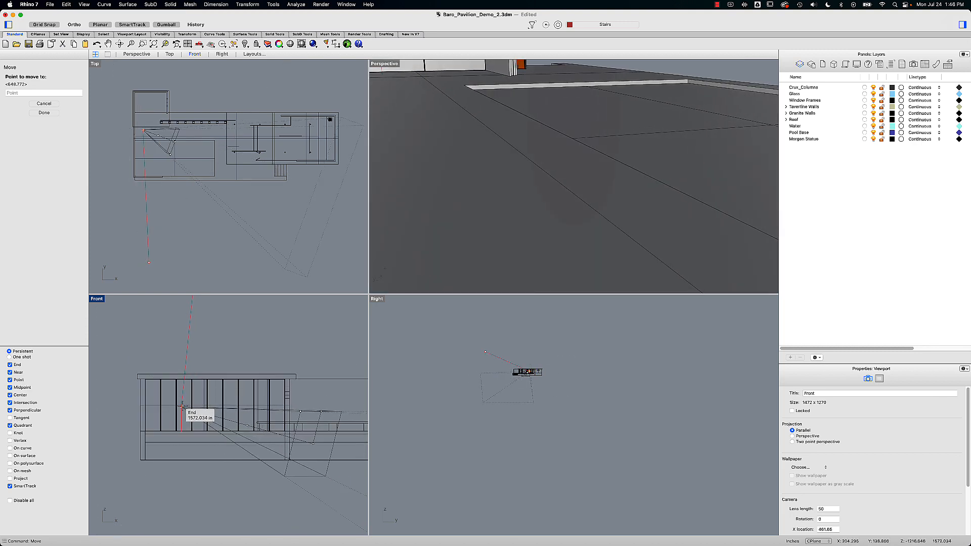
click(183, 404)
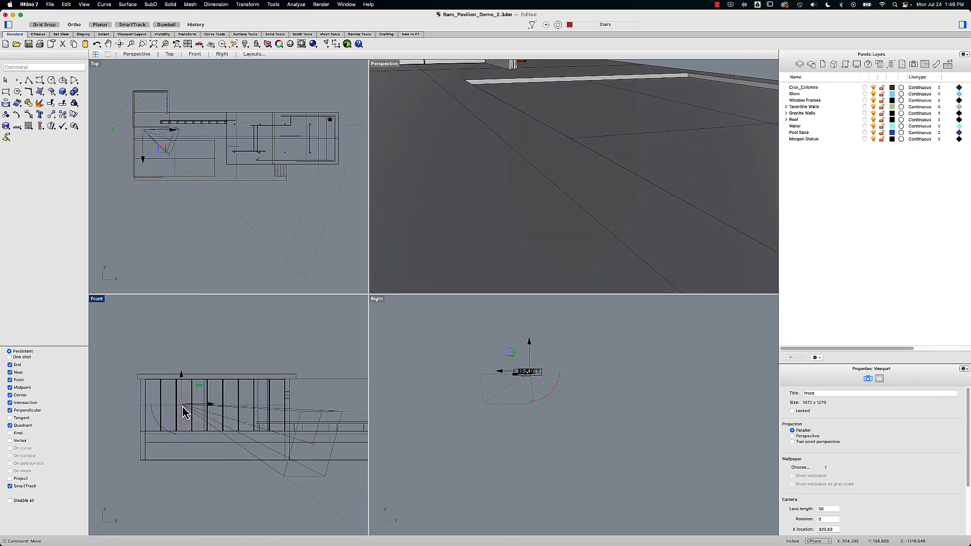
- Move the widget's camera target point onto the top end of the copied reference line under the main roof
scroll(186, 412, down, 5)
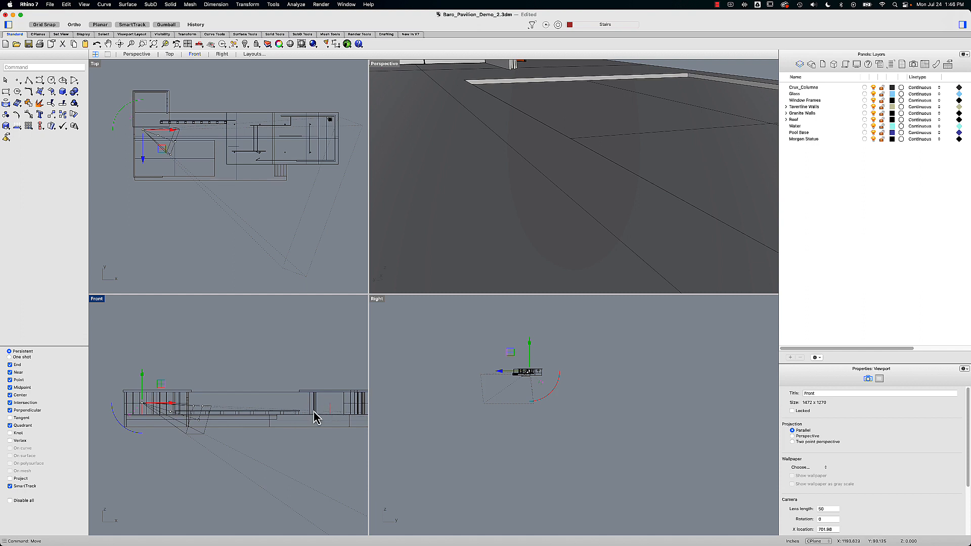
scroll(189, 443, up, 2)
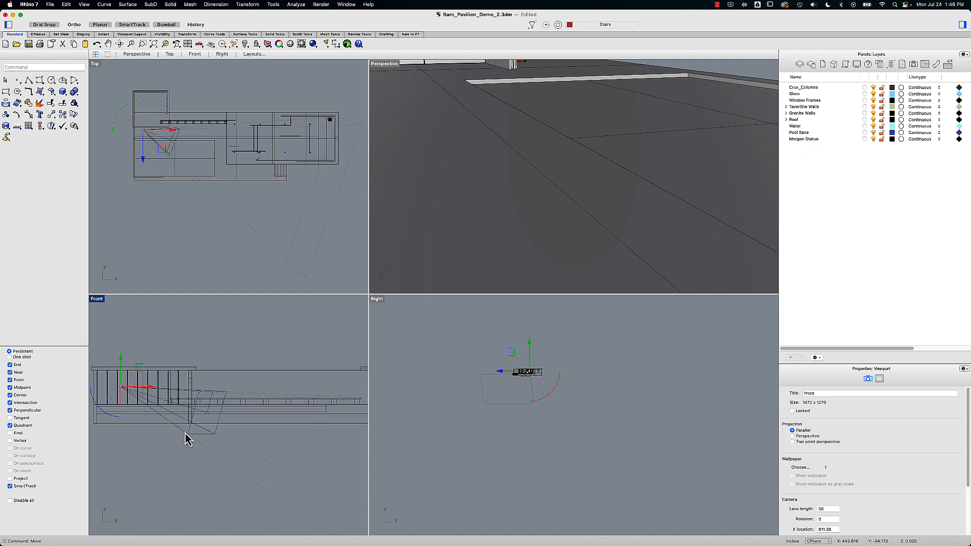
click(207, 416)
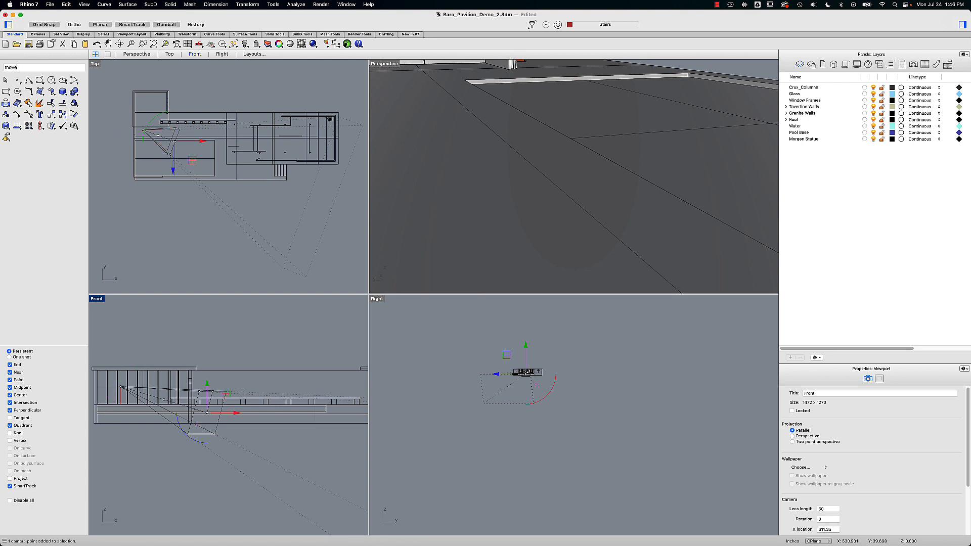
key(Return)
click(207, 413)
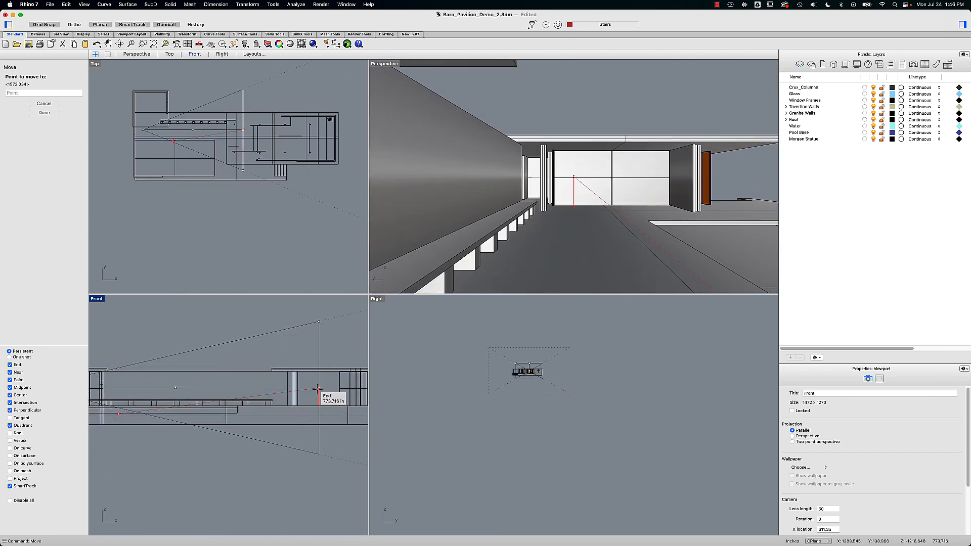
click(318, 389)
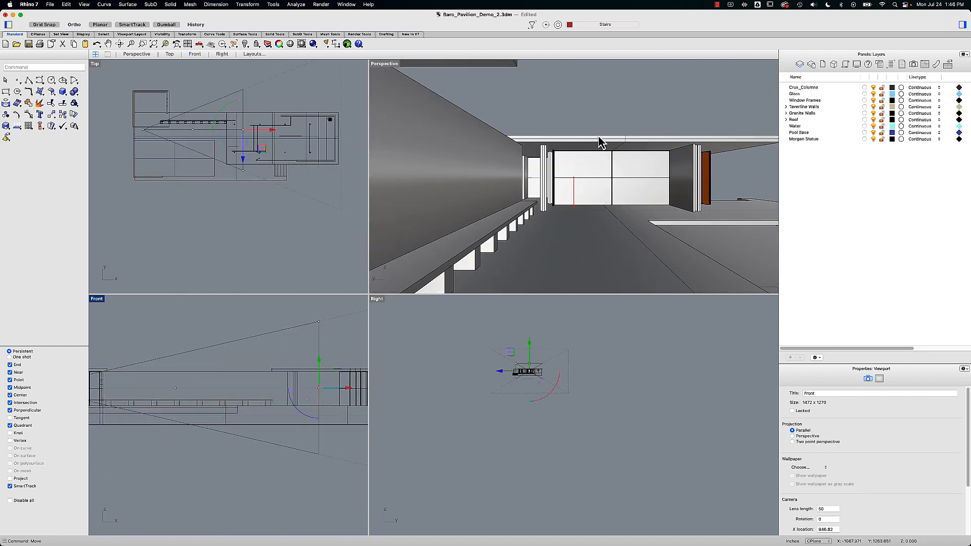
- Hide the reference line under the main roof so it no longer shows in the perspective view
click(574, 195)
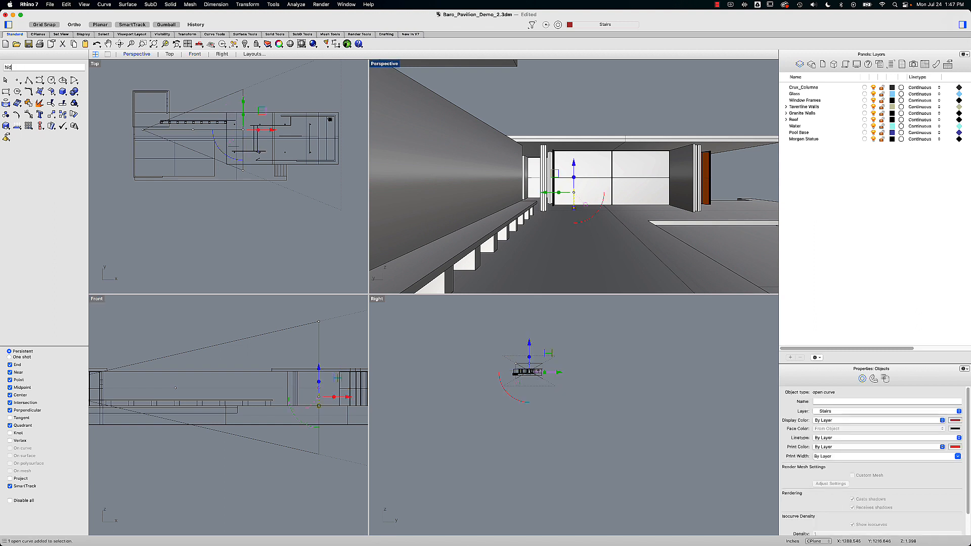
text(hid)
key(Return)
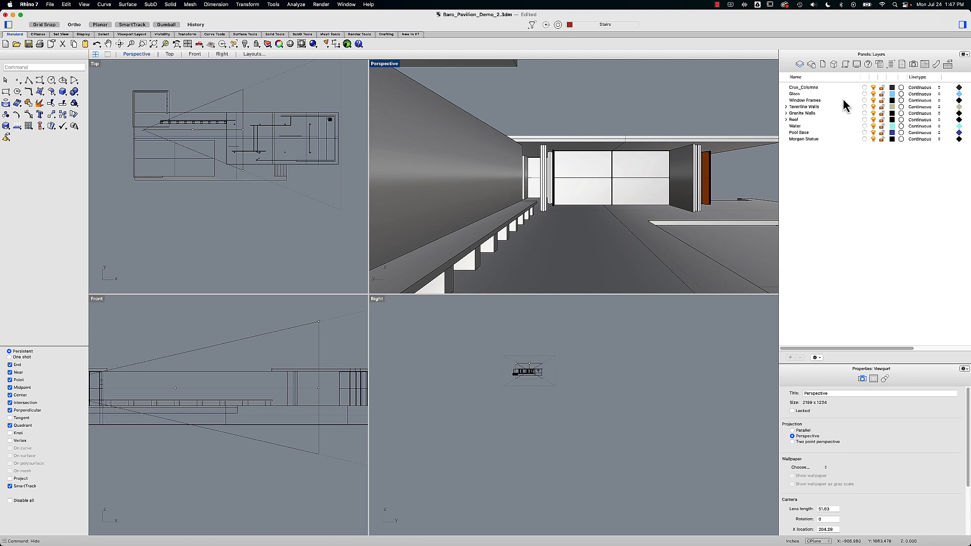
- Delete the saved named views 1, 2 and 3 and save the current perspective as View 1
click(915, 65)
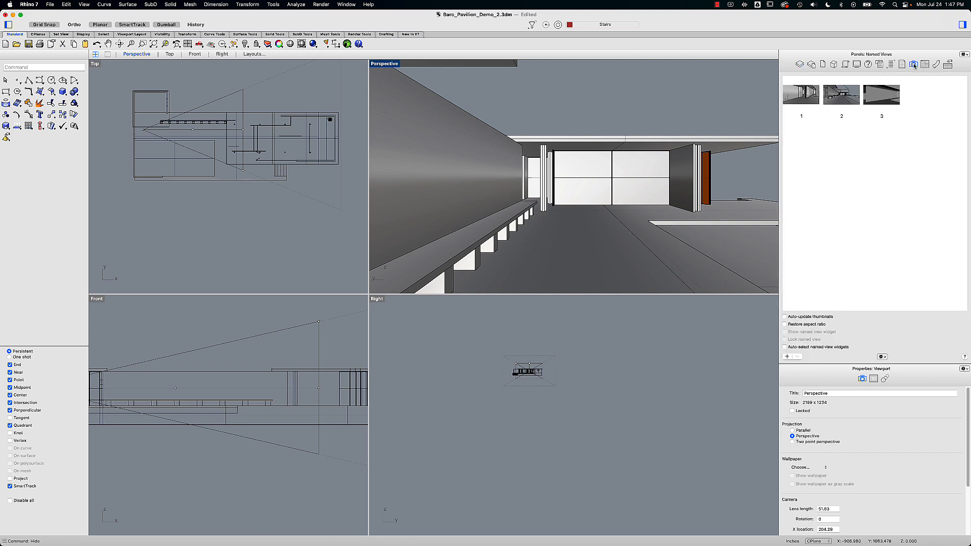
click(886, 102)
shift+click(843, 103)
shift+click(802, 108)
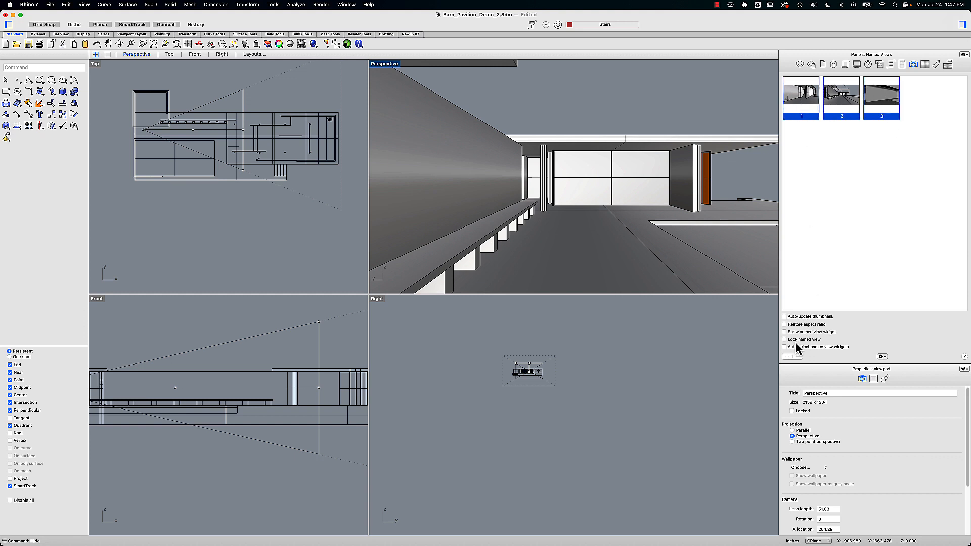
click(797, 357)
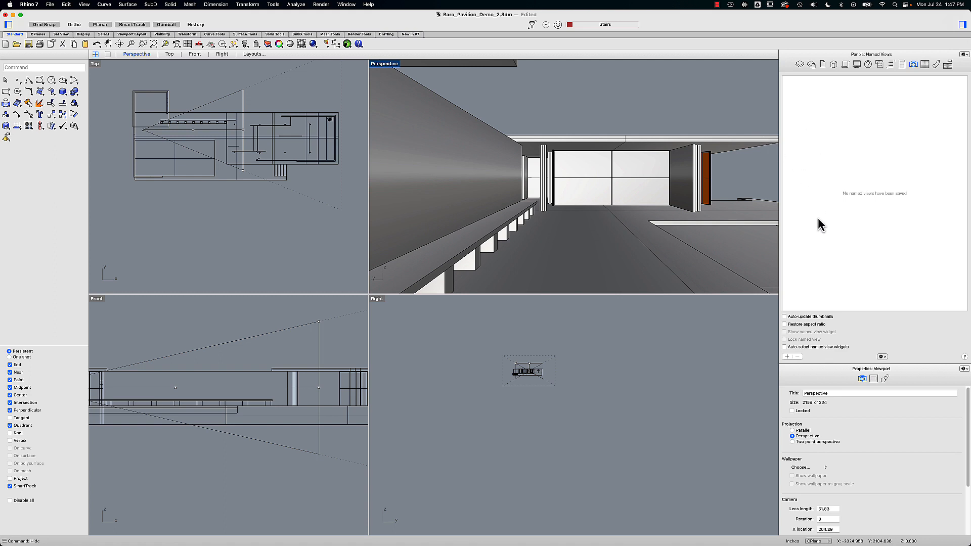
click(787, 357)
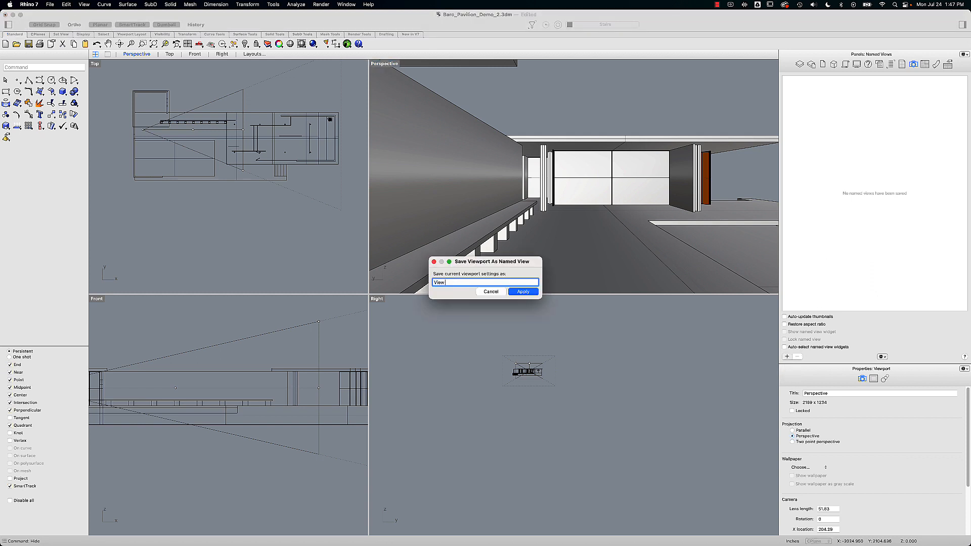
key(Return)
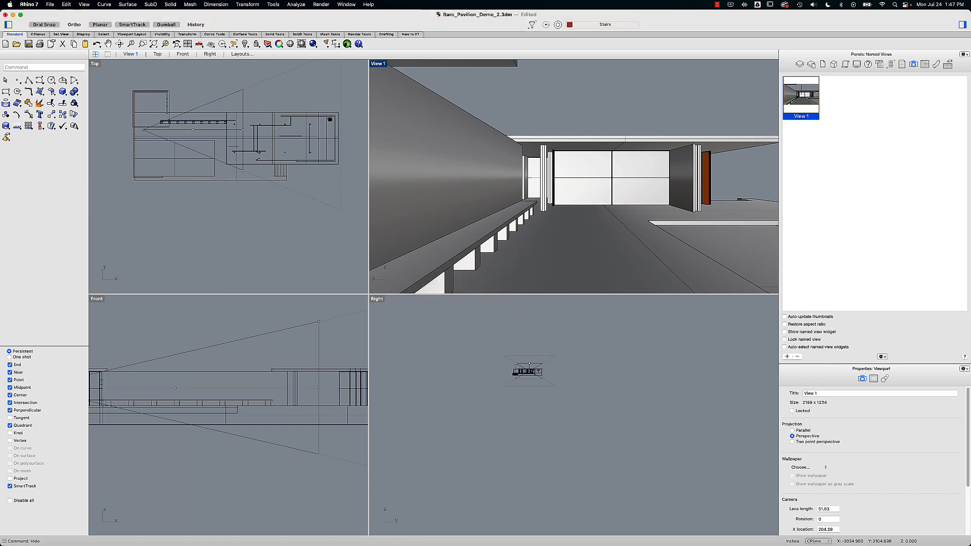
- Test the saved view by navigating away from it and restoring View 1
scroll(598, 227, down, 5)
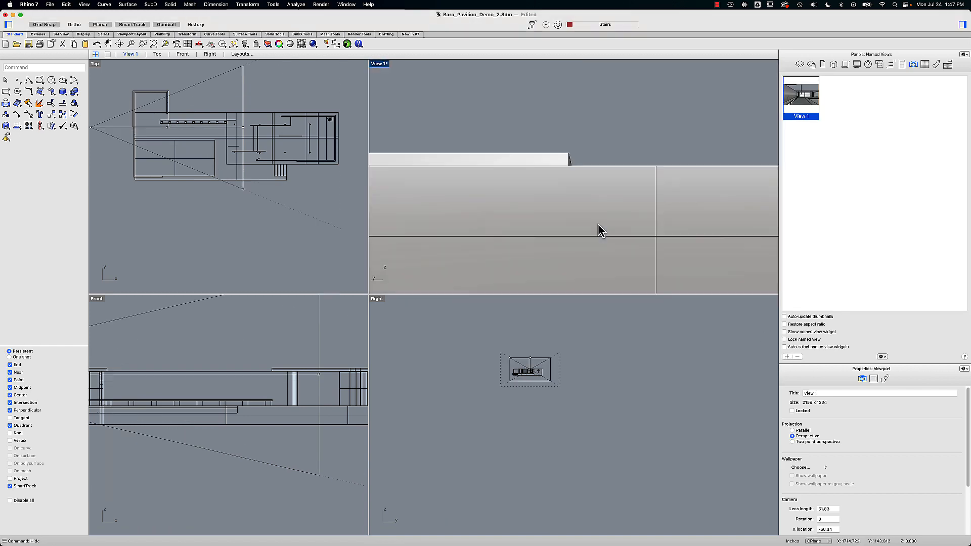
right_drag(599, 226, 602, 193)
scroll(632, 243, down, 5)
scroll(602, 193, up, 5)
scroll(605, 199, up, 5)
double_click(809, 97)
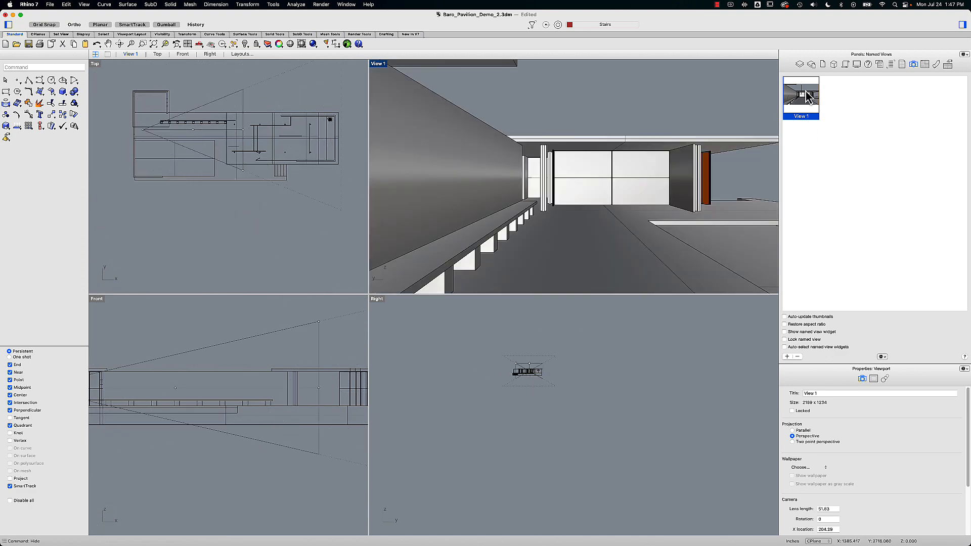
- Move the reference line from the small-roof end in X and Y to the open front terrace near the stairs
scroll(629, 171, down, 10)
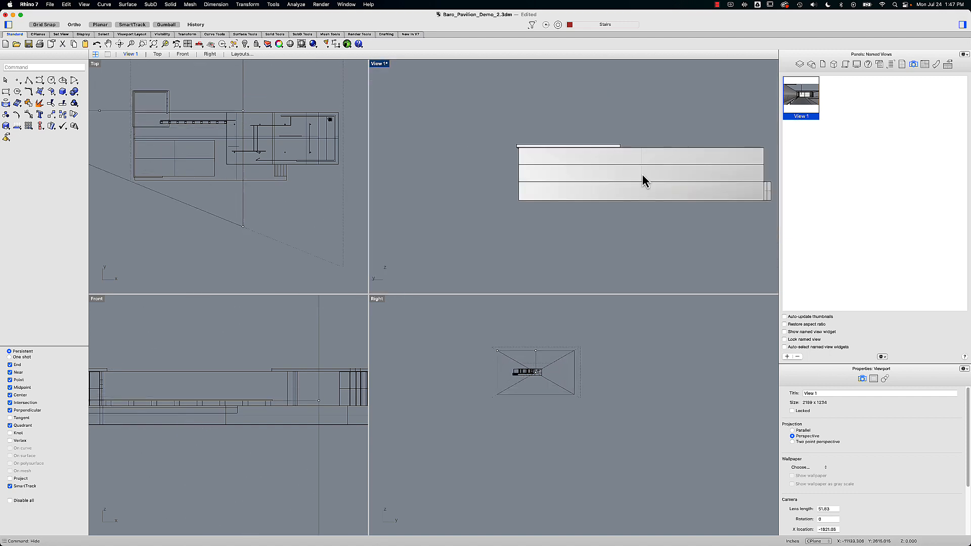
right_drag(643, 180, 610, 202)
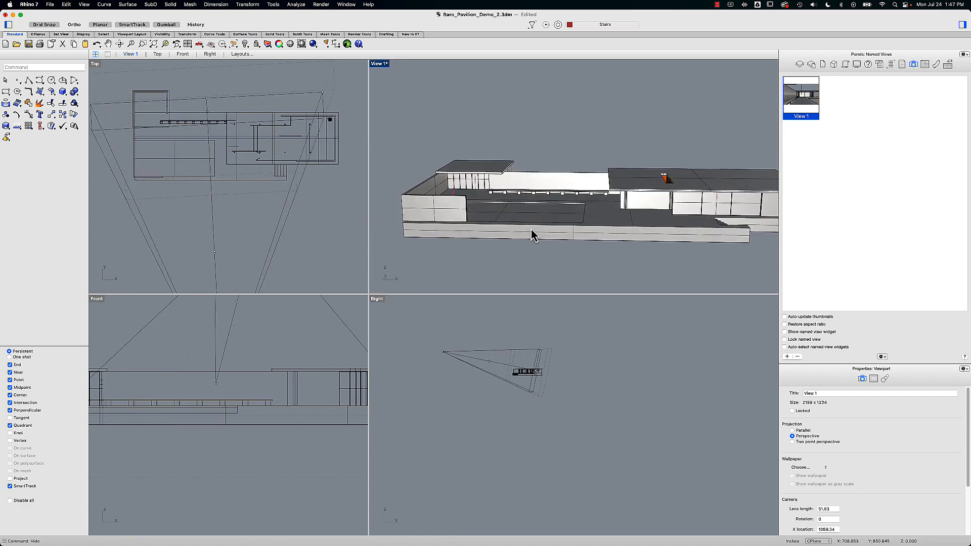
right_drag(525, 227, 535, 232)
click(455, 199)
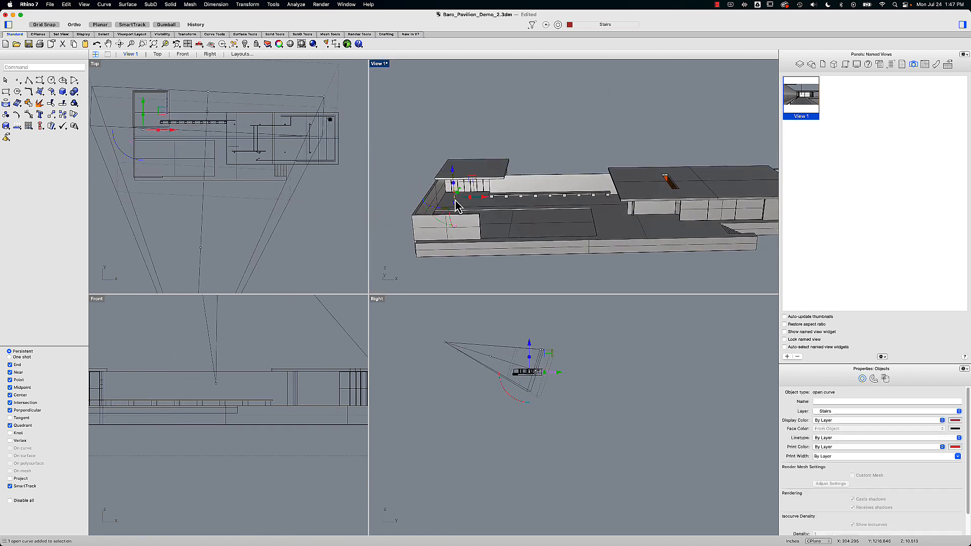
drag(484, 197, 629, 201)
right_drag(629, 201, 602, 191)
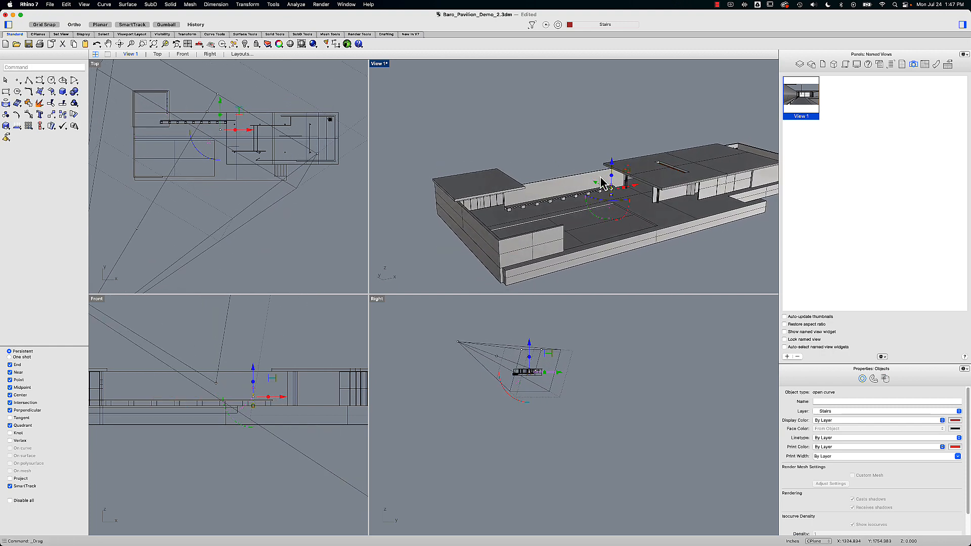
drag(599, 189, 723, 200)
right_drag(728, 224, 673, 238)
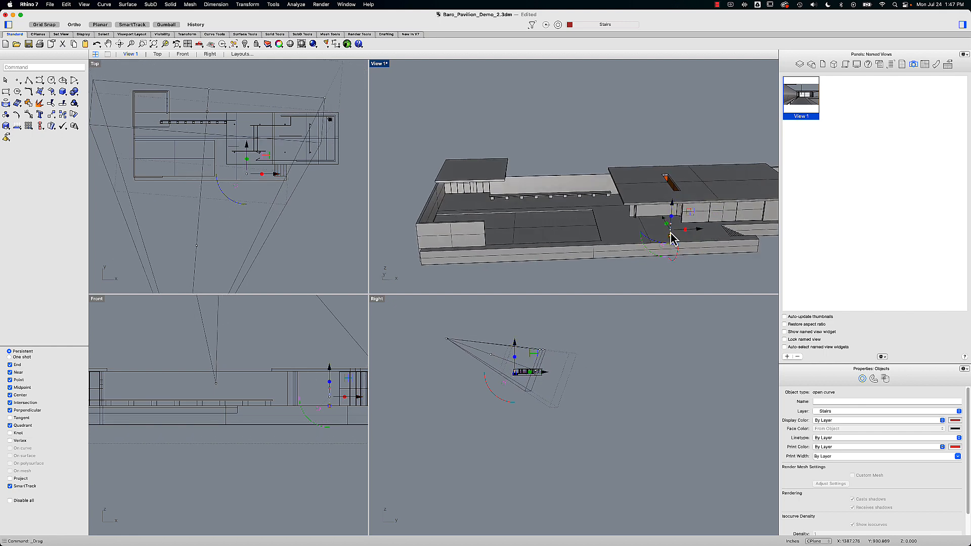
- Bring back the hidden reference line with the Show command
right_drag(485, 199, 523, 192)
text(s)
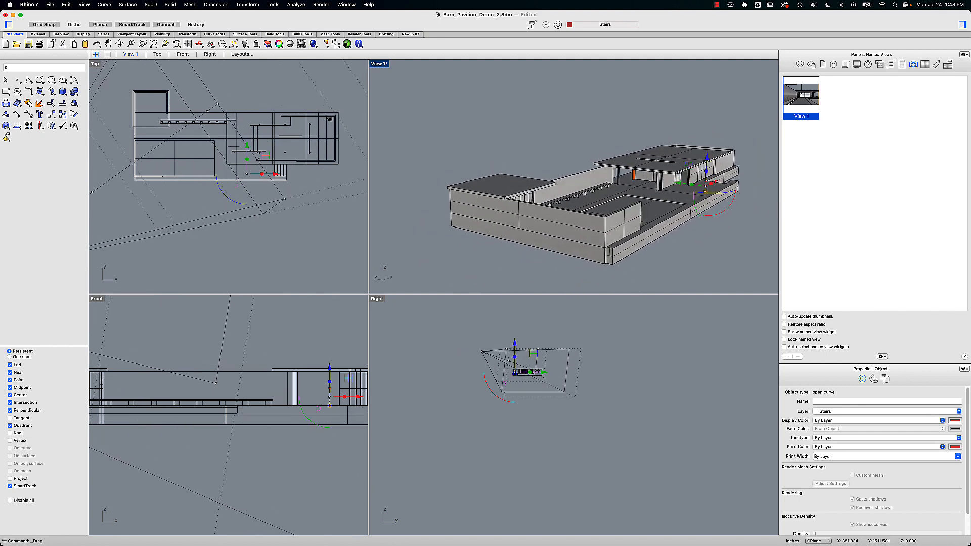
text(how)
key(Return)
scroll(635, 191, up, 5)
- Move the restored reference line from under the main roof to the floor by the small roof, then deselect it
click(635, 174)
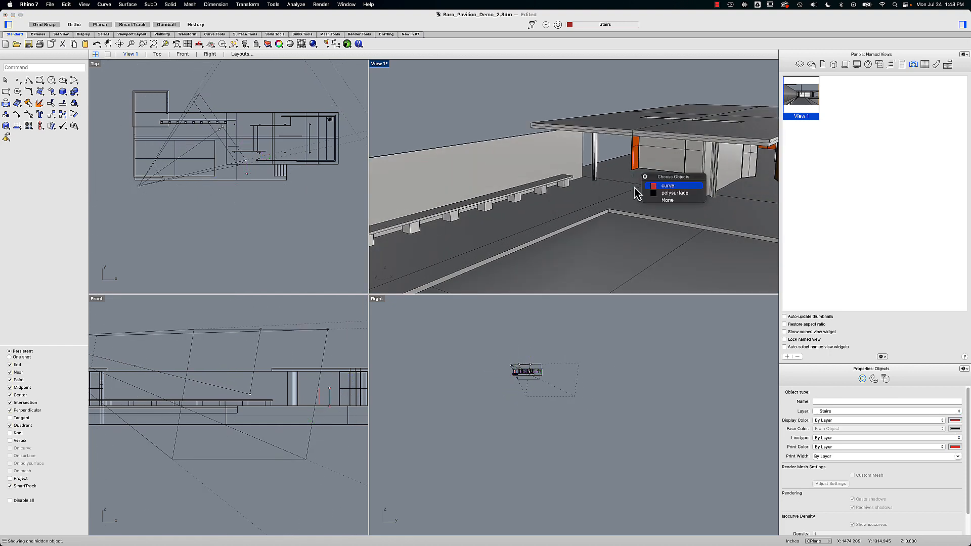
click(642, 193)
right_drag(642, 193, 578, 201)
right_drag(695, 182, 544, 222)
drag(708, 235, 405, 105)
scroll(419, 111, down, 6)
right_drag(420, 116, 586, 173)
key(Escape)
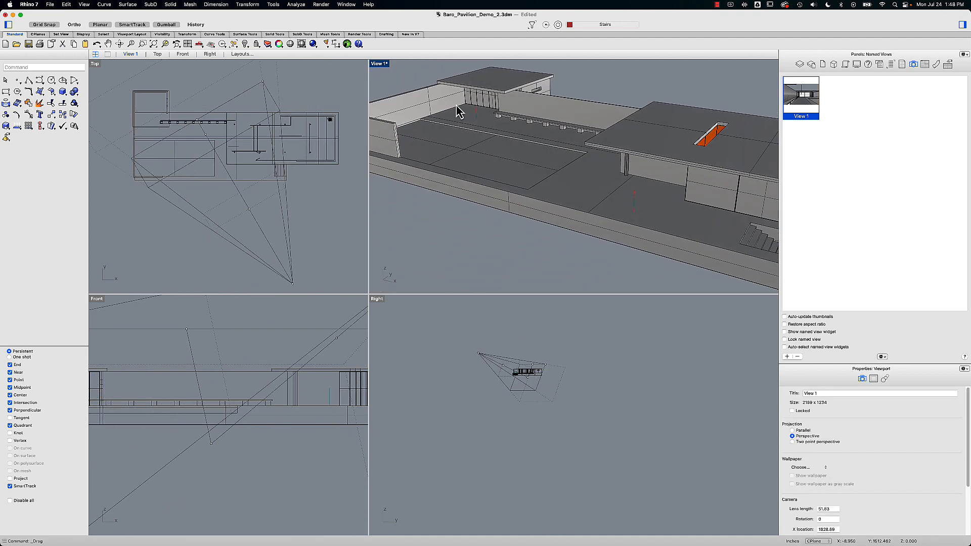
- Move the widget's camera location point onto the top end of the front-terrace reference line with the Move command
right_drag(330, 258, 329, 242)
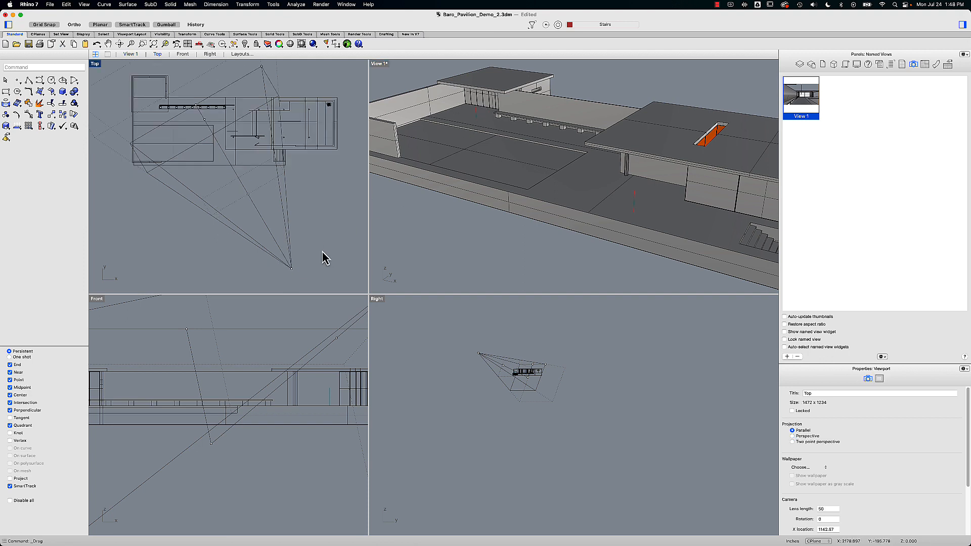
click(292, 269)
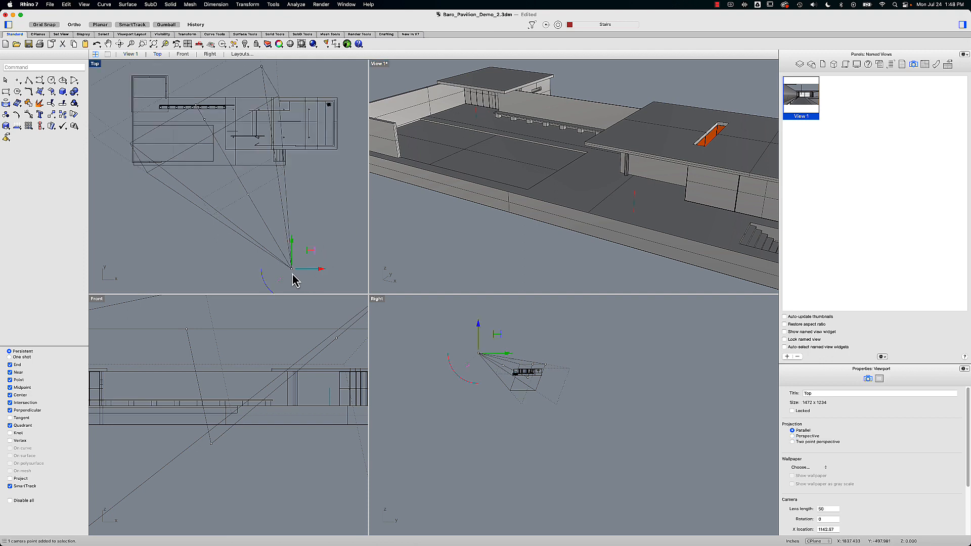
scroll(283, 331, down, 5)
right_drag(322, 335, 308, 349)
scroll(274, 369, up, 2)
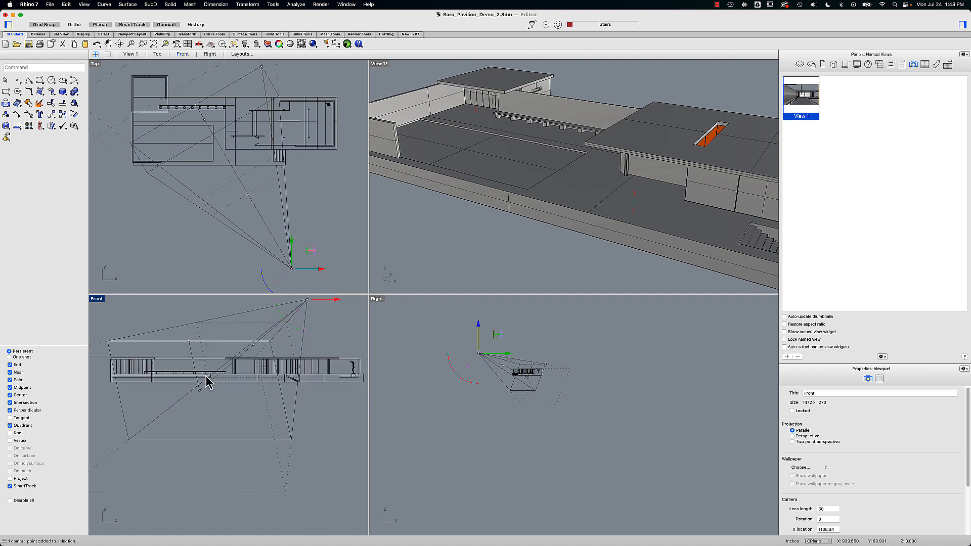
right_drag(267, 332, 239, 350)
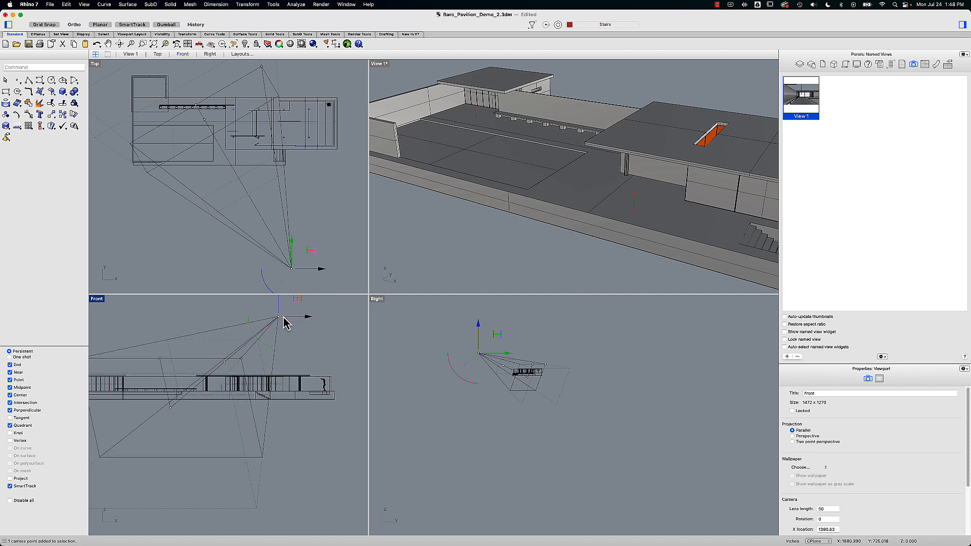
text(move)
key(Return)
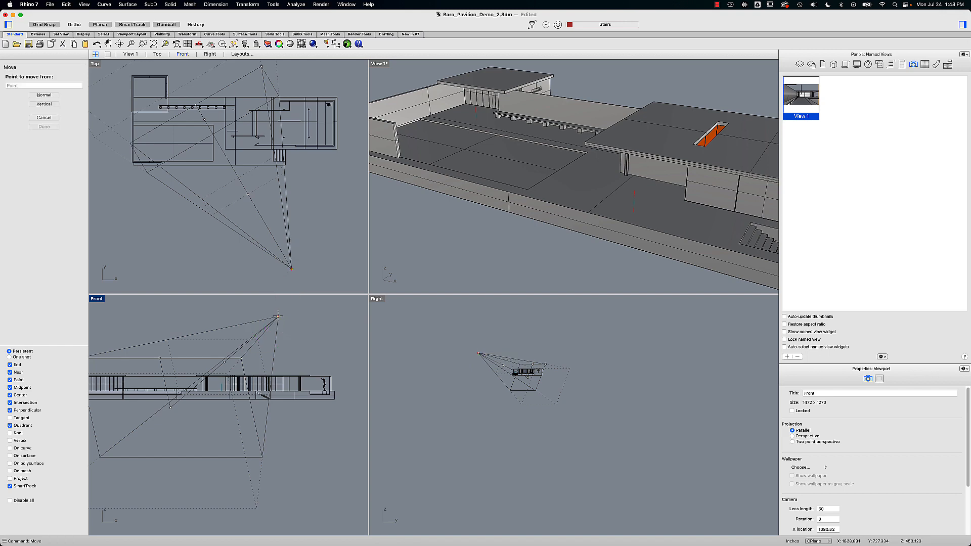
click(278, 317)
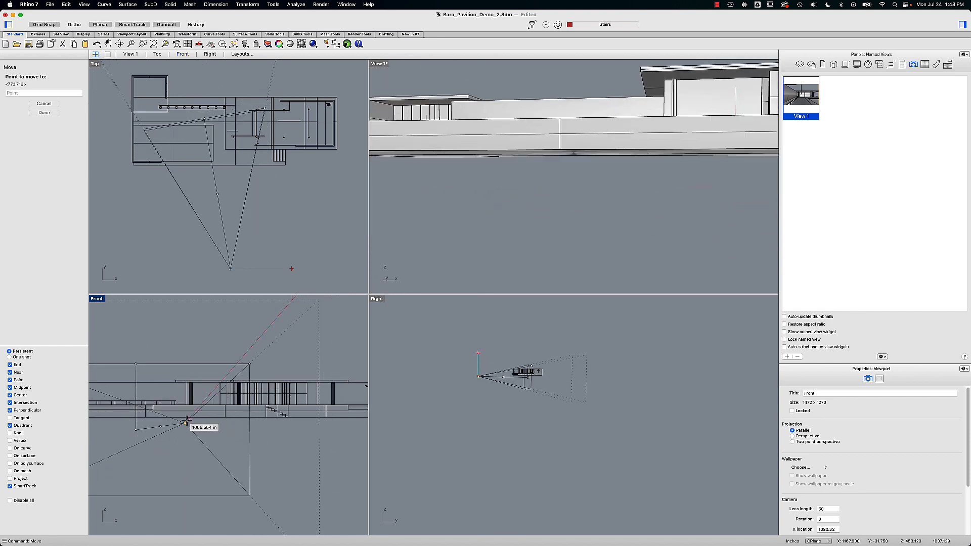
click(213, 396)
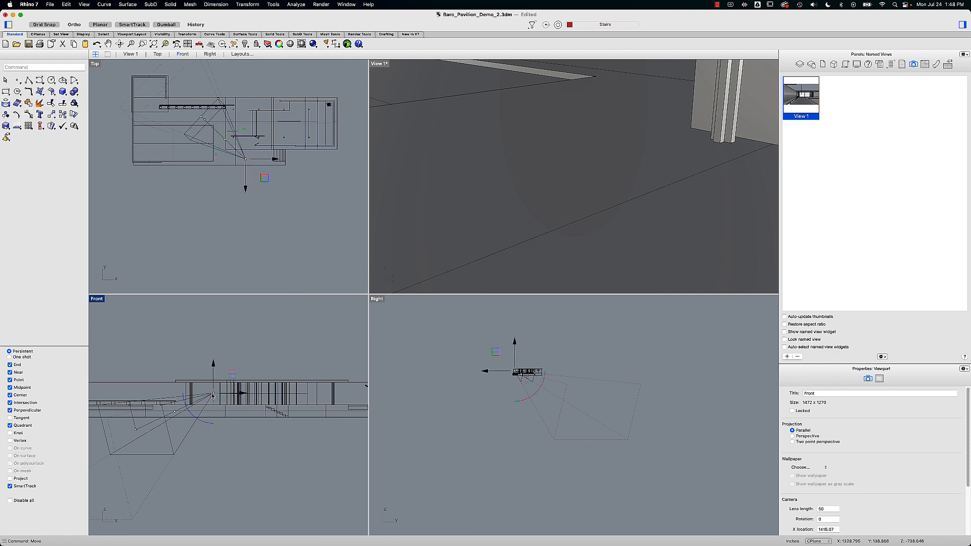
- Move the widget's camera target point onto the top end of the reference line by the small roof
scroll(219, 465, down, 4)
right_drag(220, 466, 321, 449)
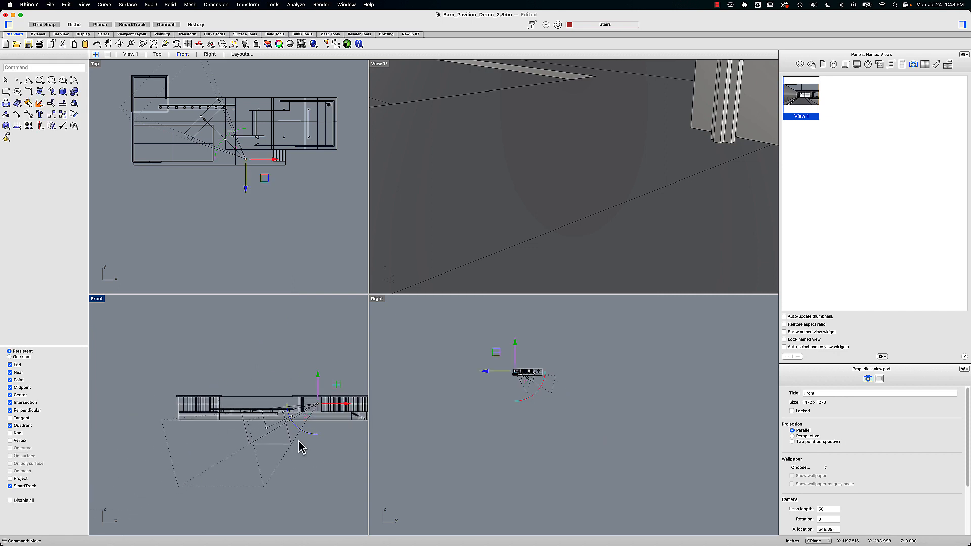
click(267, 430)
text(mo)
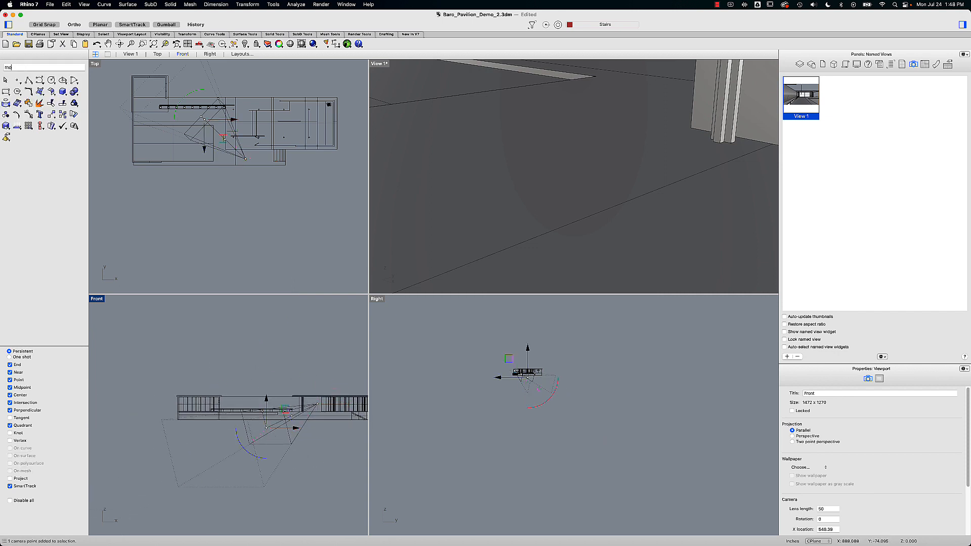
text(ve)
key(Return)
click(267, 428)
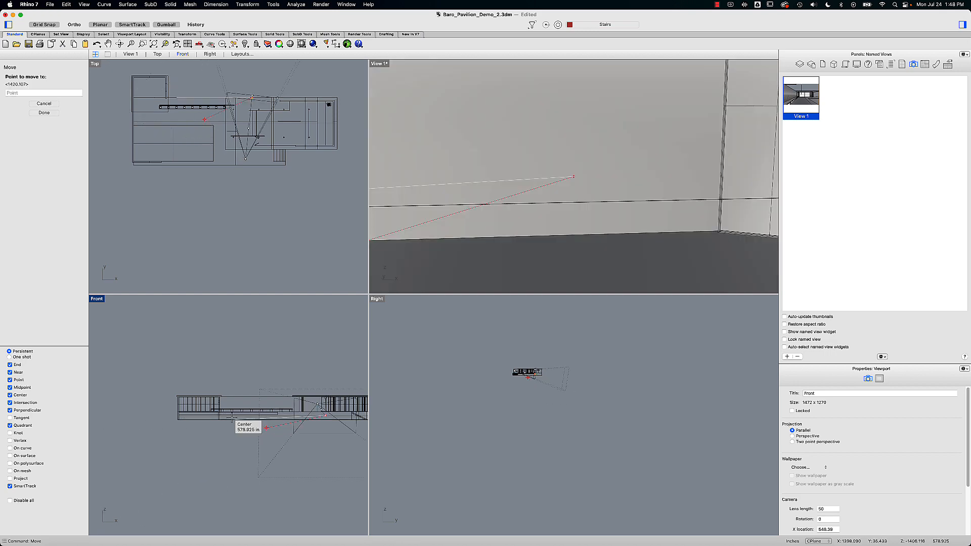
scroll(235, 419, up, 5)
scroll(213, 397, up, 5)
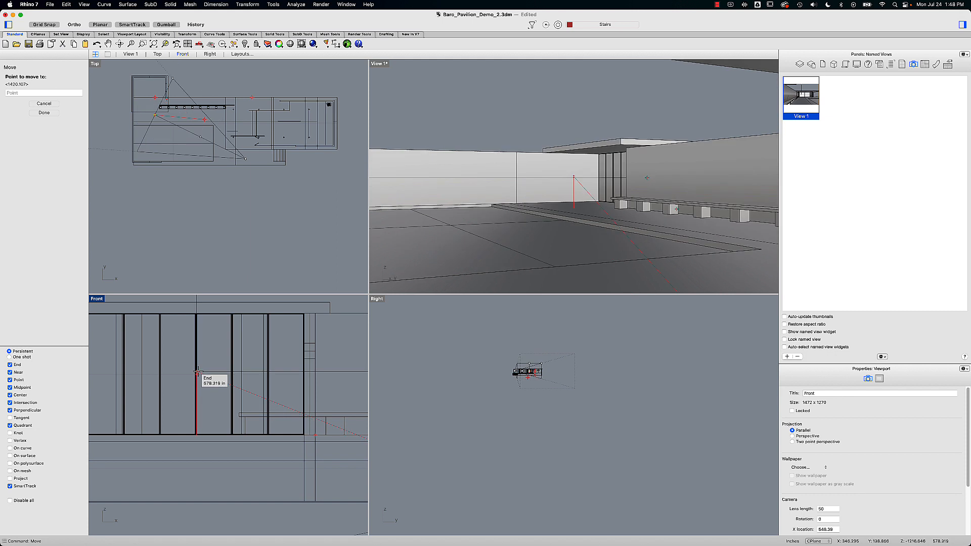
click(198, 373)
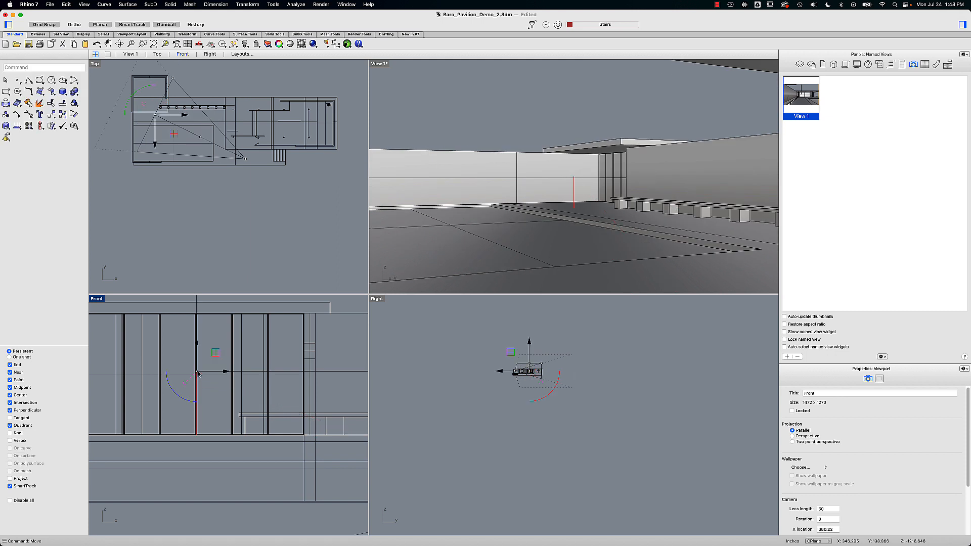
- Hide the reference line by the small roof that is visible in the new perspective
click(574, 197)
text(hide)
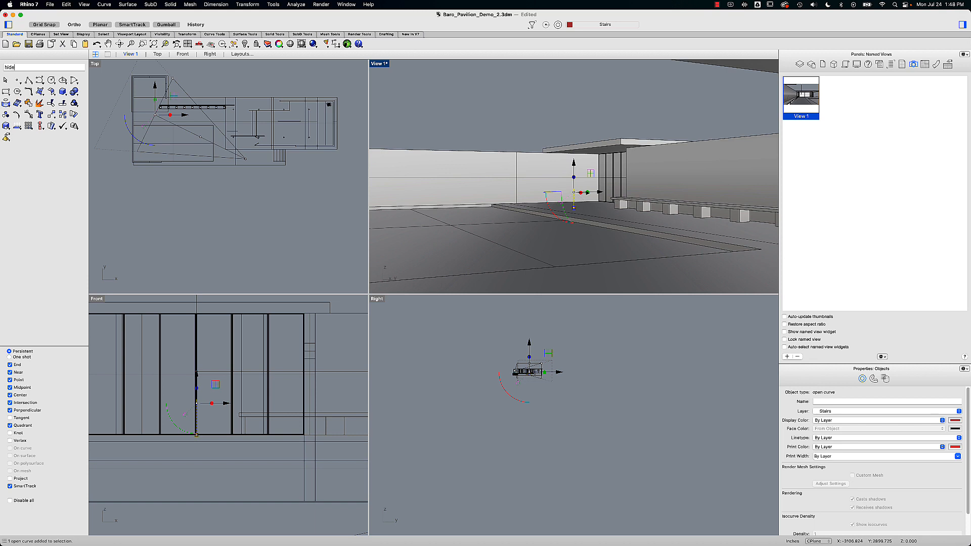
key(Return)
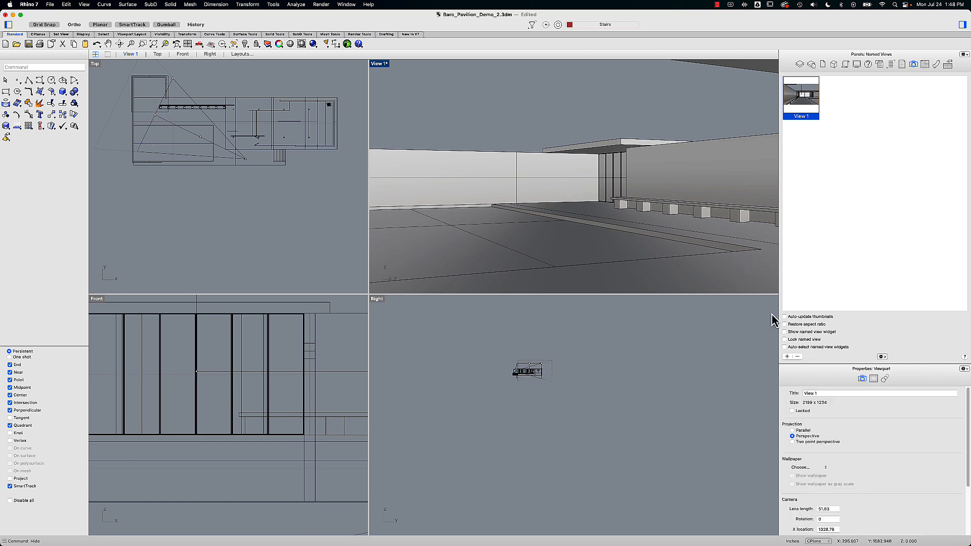
- Save the current perspective as a named view called View 2
click(788, 357)
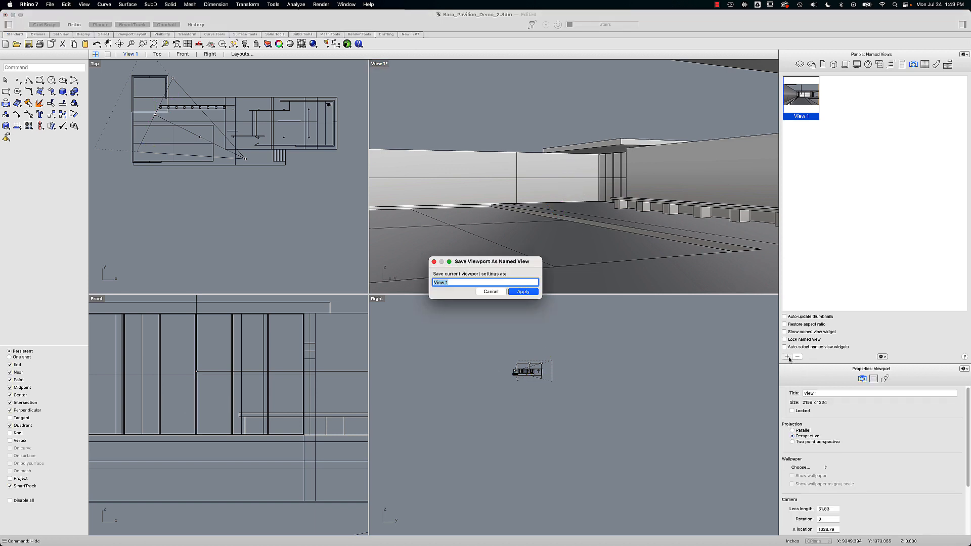
text(V)
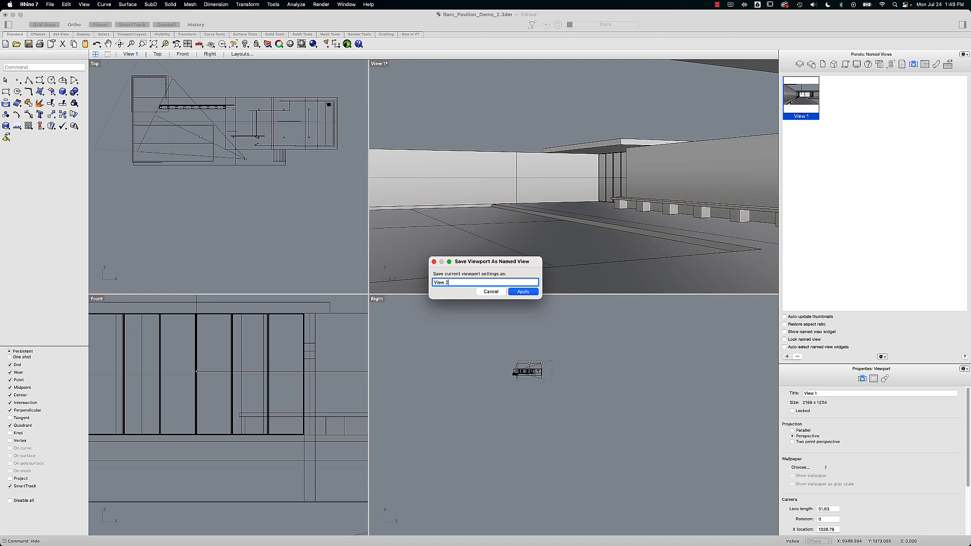
key(Return)
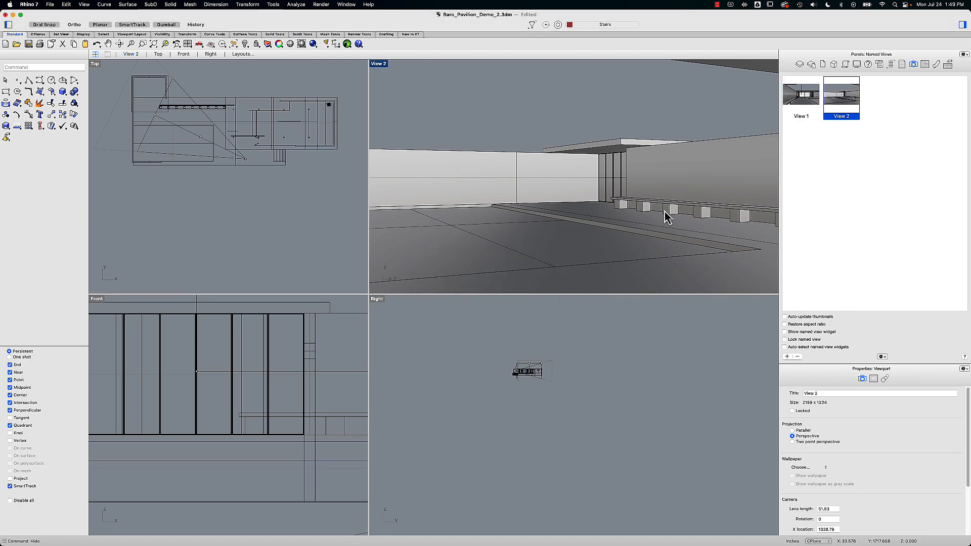
- Unhide the reference line by the small roof and move it along the bench to the end near the main roof
scroll(534, 167, down, 5)
mouse_move(534, 170)
right_down()
mouse_move(528, 191)
mouse_move(625, 190)
mouse_move(539, 181)
right_up()
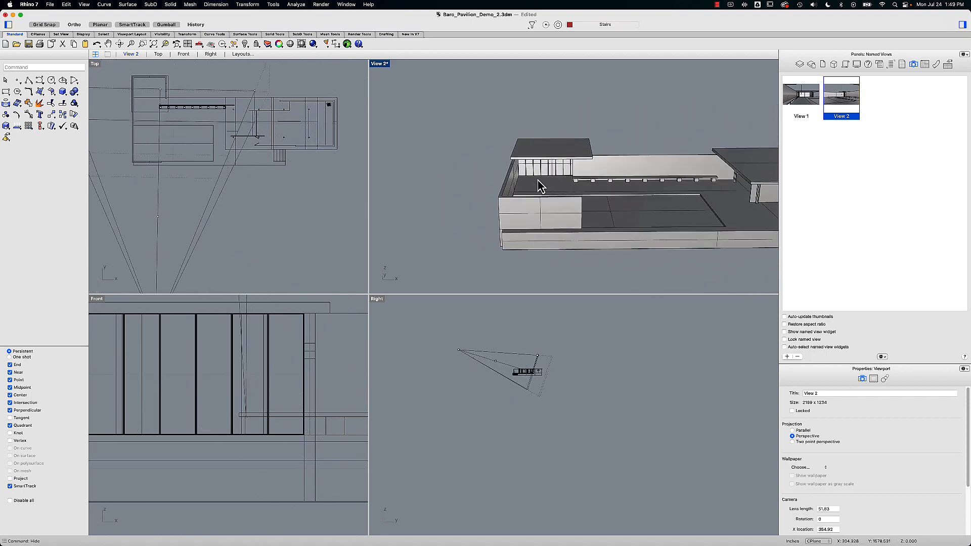
right_drag(673, 211, 487, 203)
key(Return)
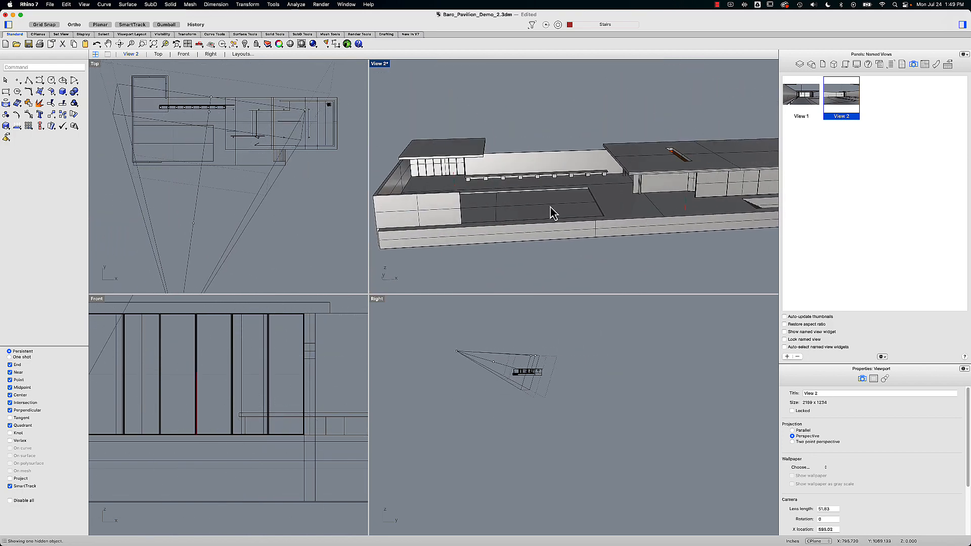
click(456, 190)
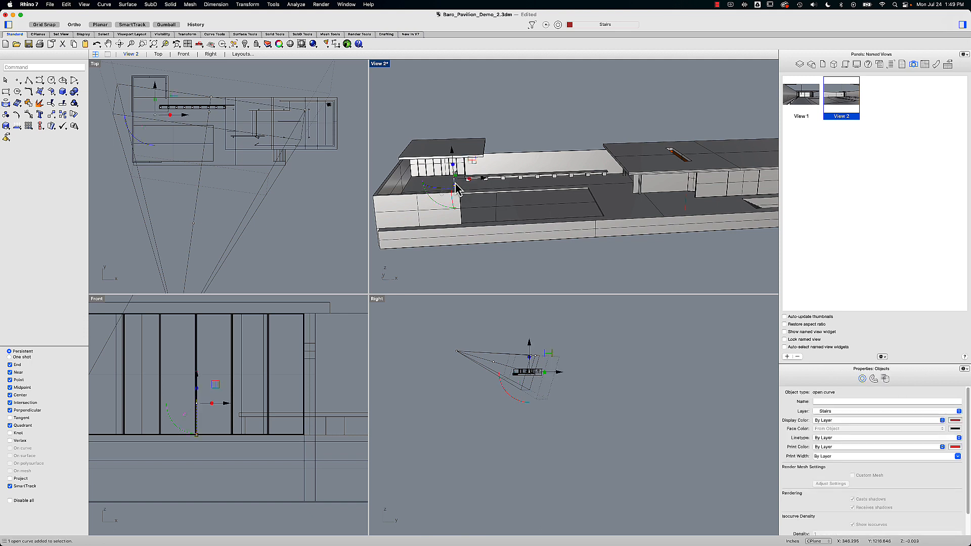
drag(457, 189, 633, 182)
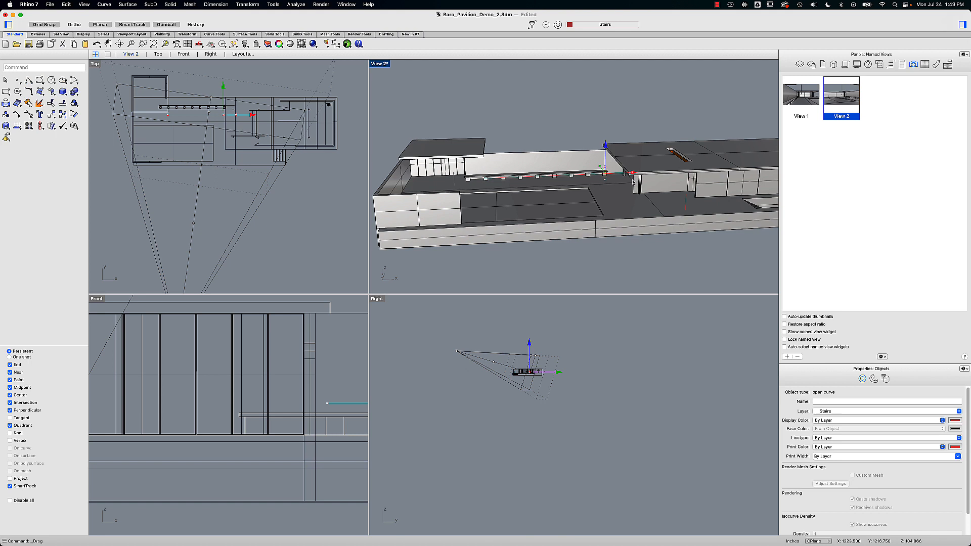
- Move the front-terrace reference line back under the main roof, among the interior walls
click(686, 207)
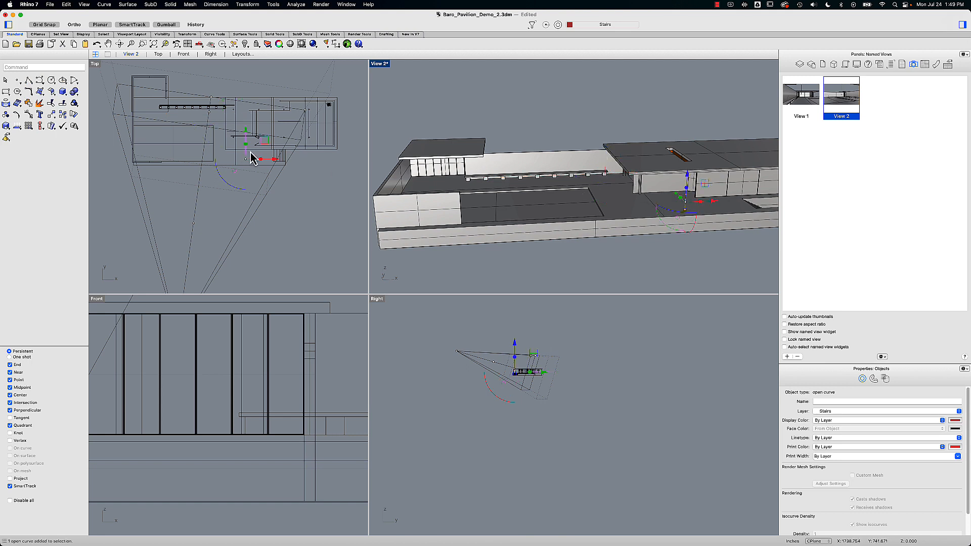
drag(245, 133, 245, 87)
right_drag(548, 196, 586, 199)
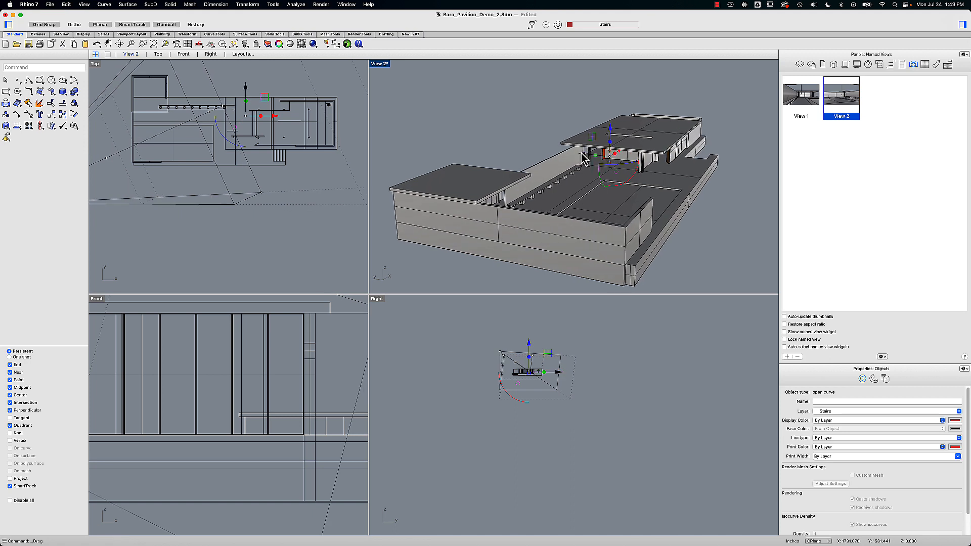
drag(584, 154, 637, 153)
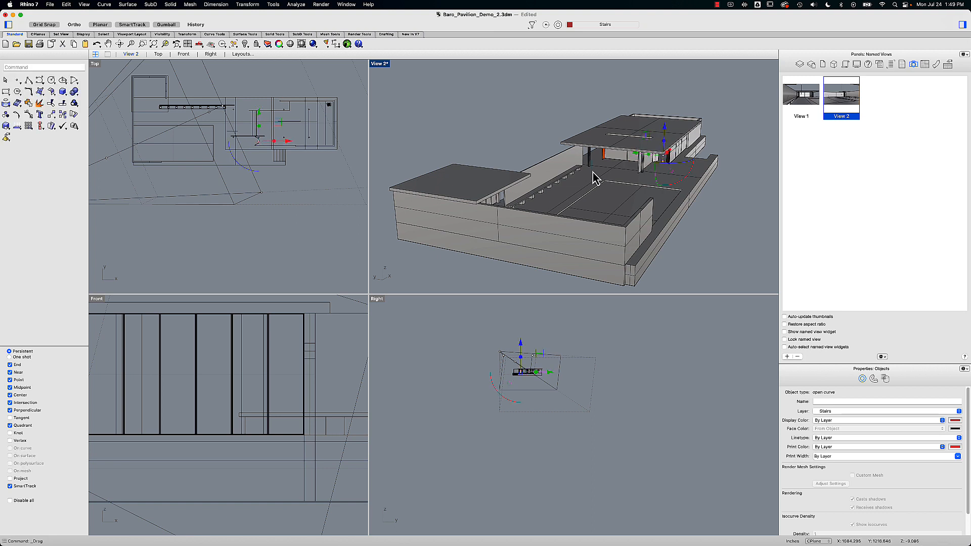
- Move the reference line at the bench end onto the terrace between the large pool and the main roof
click(594, 172)
drag(564, 162, 615, 183)
click(696, 229)
- Move the widget's camera location point onto the top end of the reference line between the pool and the main roof
scroll(664, 180, up, 6)
right_drag(664, 180, 650, 170)
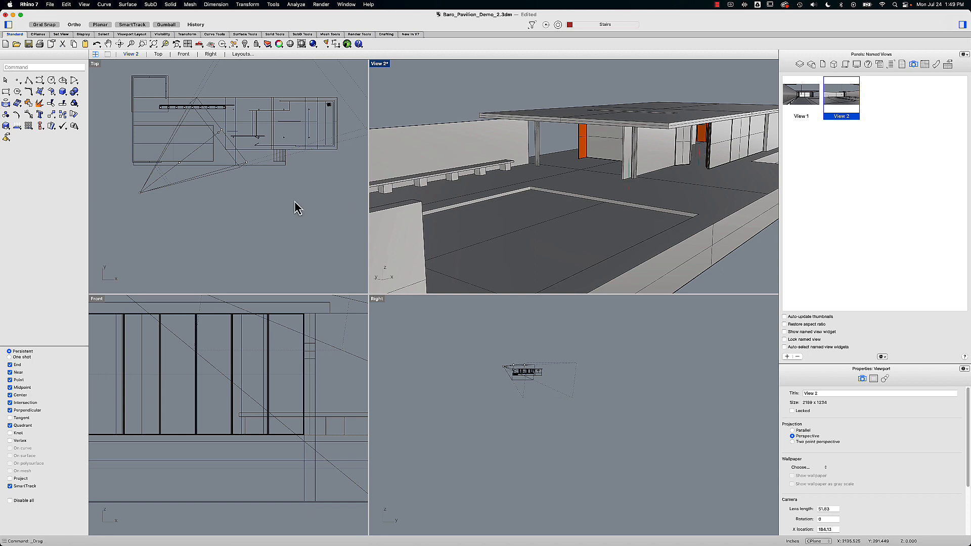
click(141, 194)
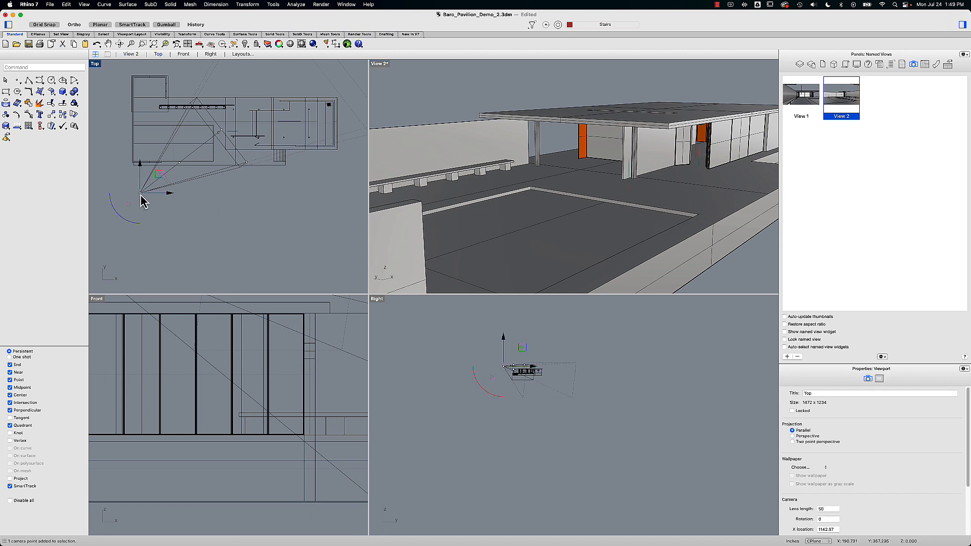
scroll(183, 363, down, 5)
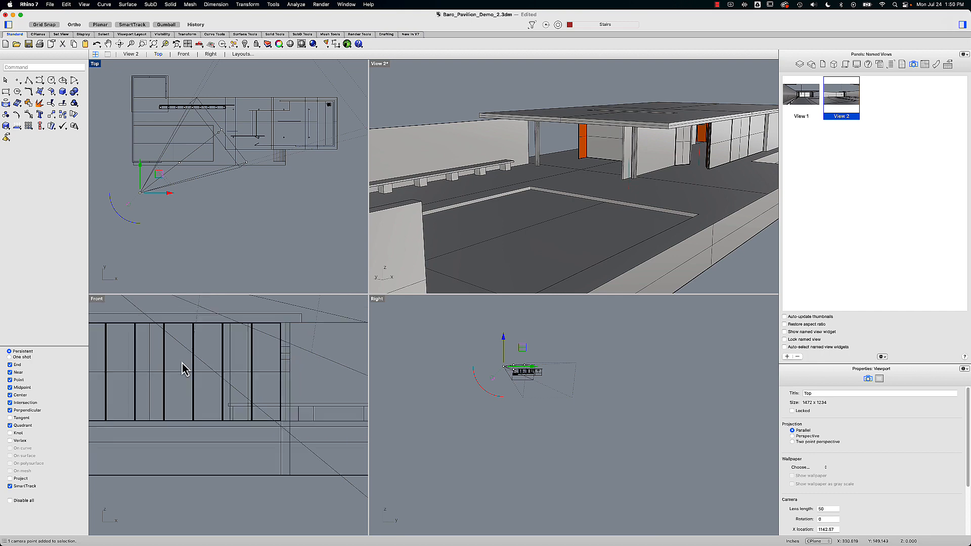
scroll(248, 372, down, 4)
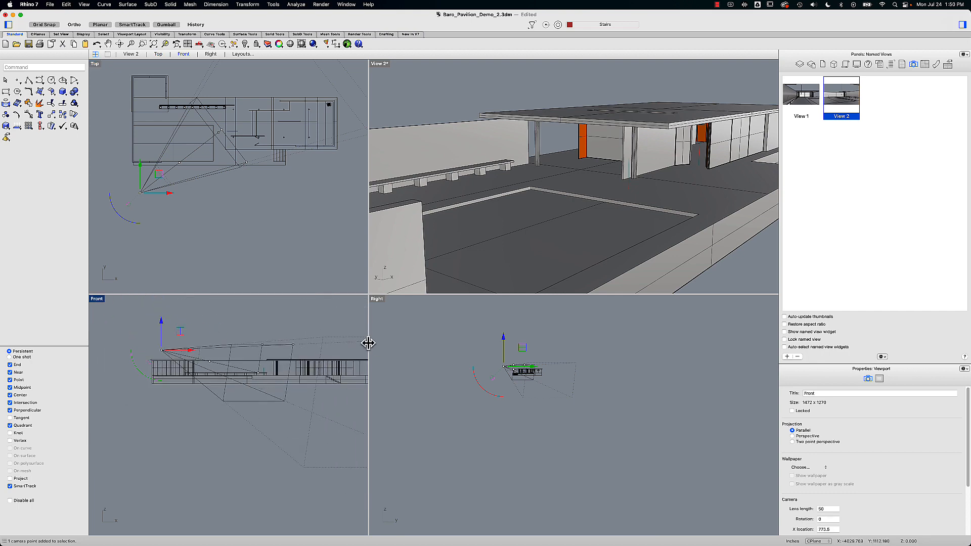
drag(368, 344, 424, 347)
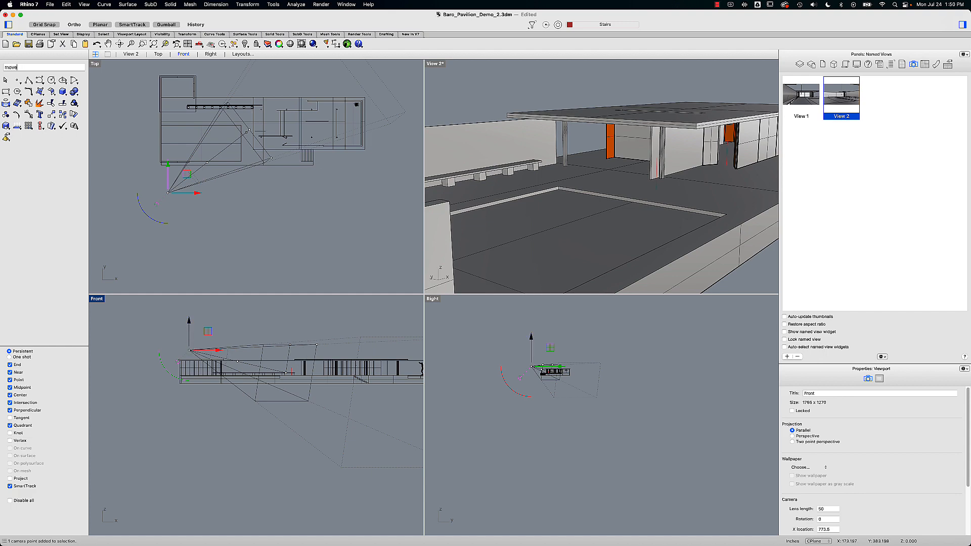
key(Return)
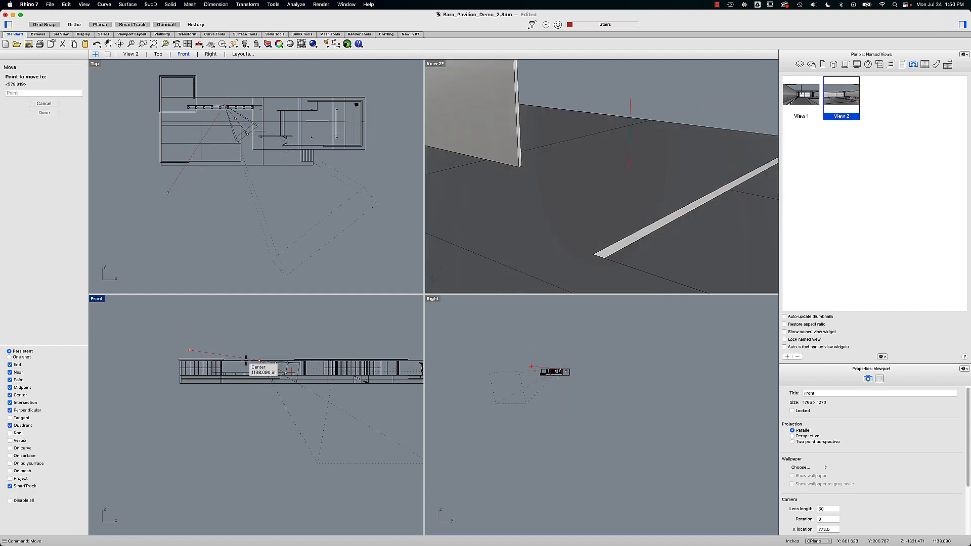
click(296, 372)
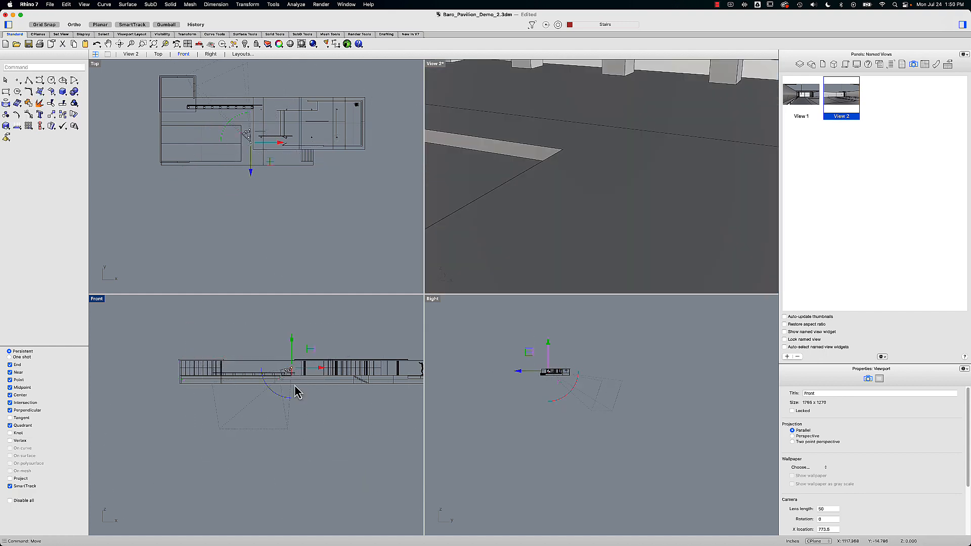
- Move the widget's camera target point onto the top end of the reference line under the main roof
scroll(292, 384, up, 3)
scroll(287, 377, up, 3)
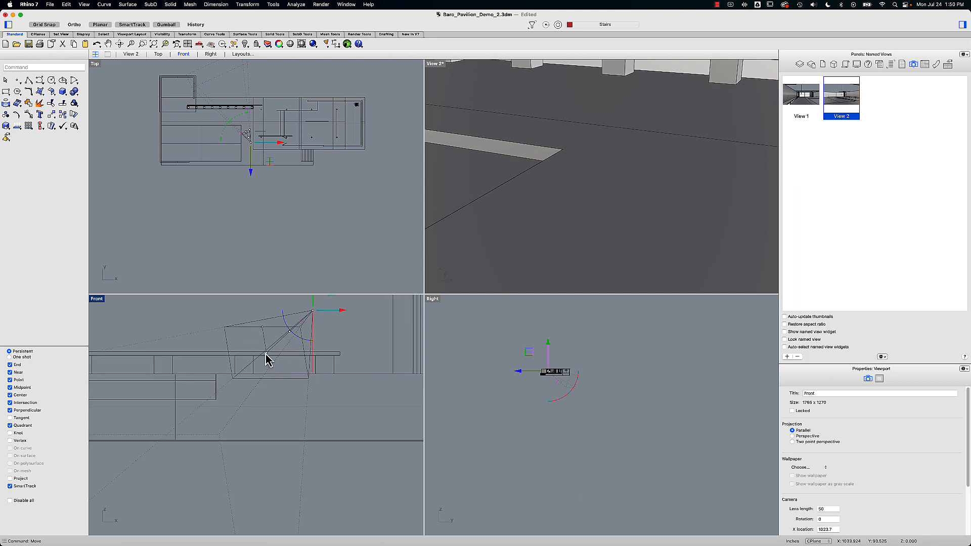
click(267, 354)
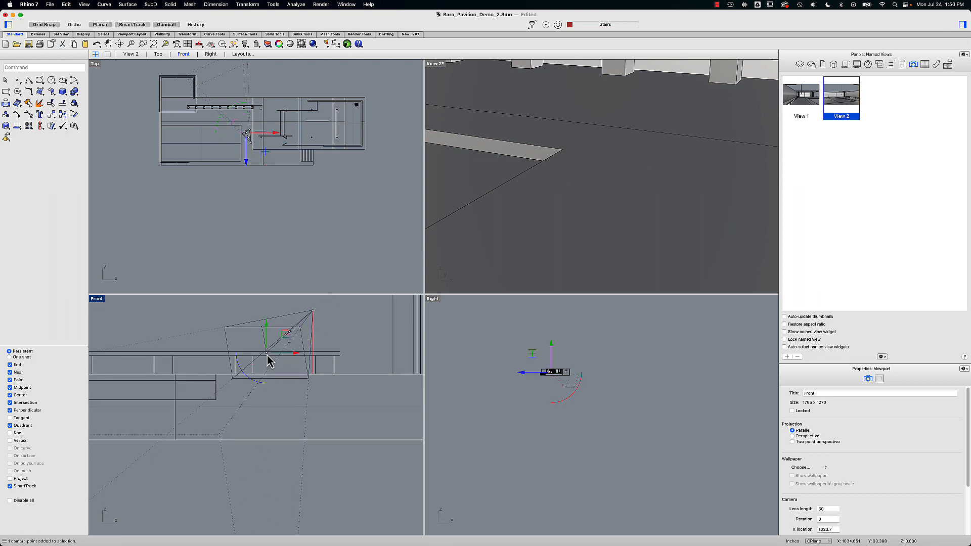
text(move)
key(Return)
click(267, 354)
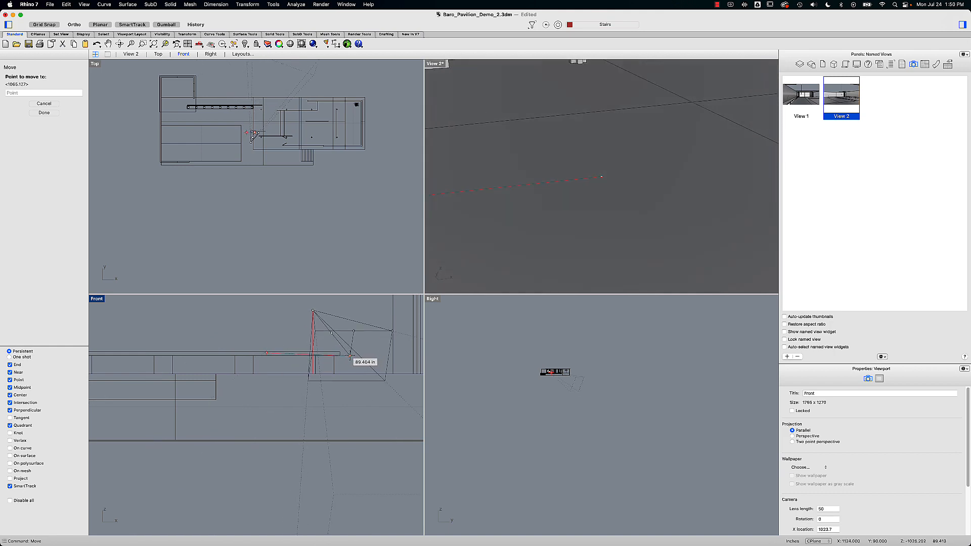
scroll(350, 357, down, 6)
right_drag(380, 348, 197, 352)
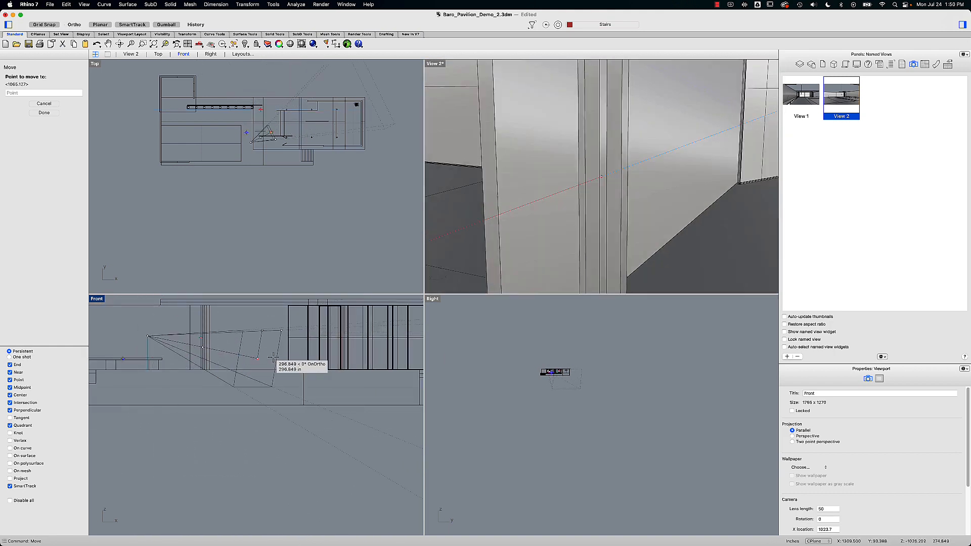
scroll(273, 358, up, 8)
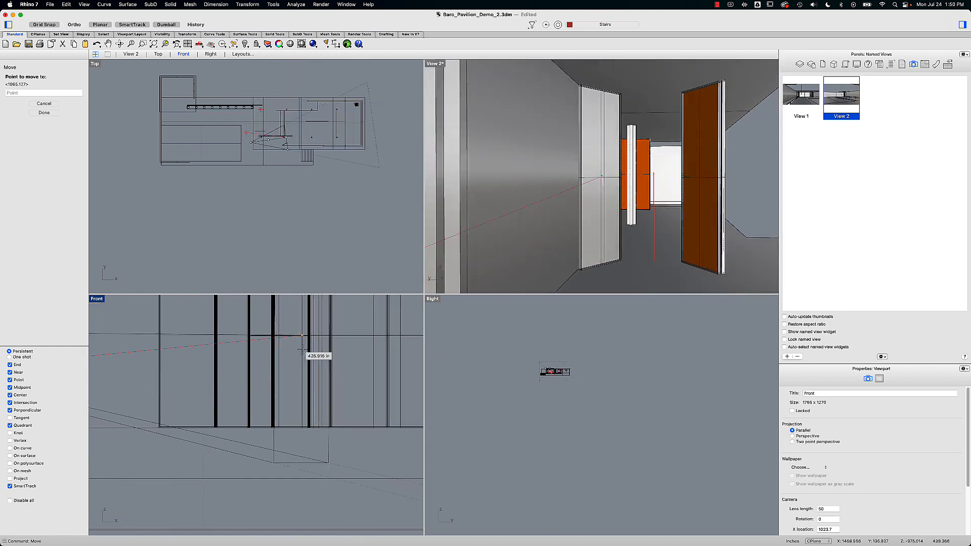
scroll(304, 349, up, 4)
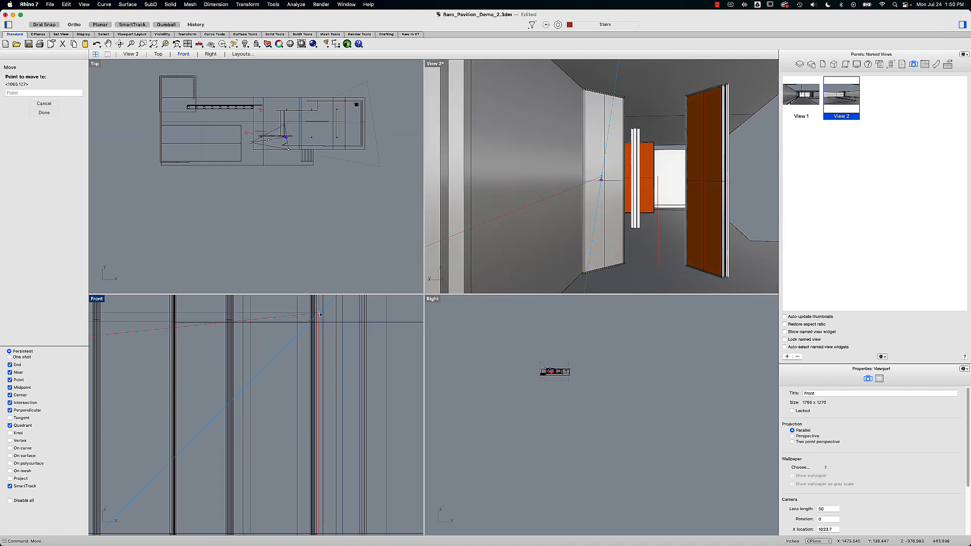
click(320, 315)
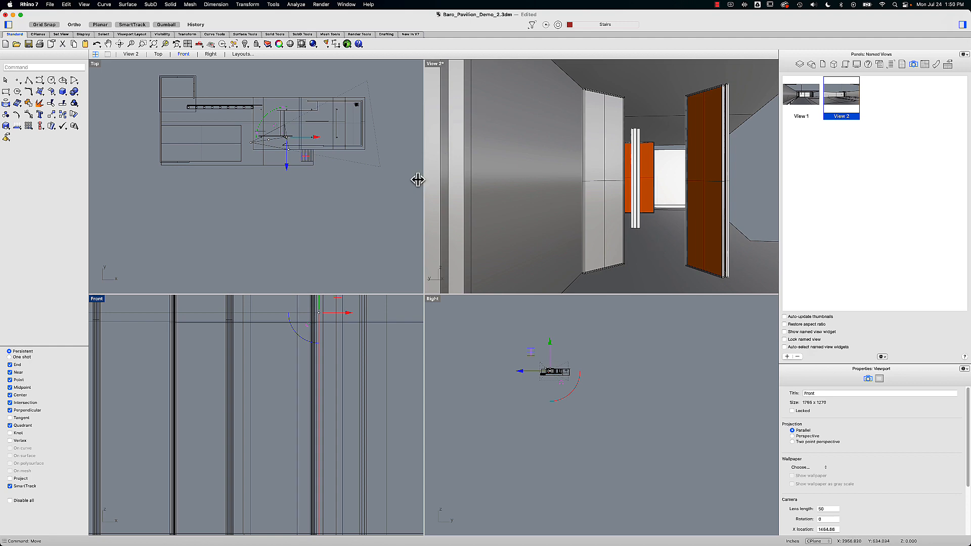
- Enlarge the perspective viewport and hide the reference line visible between the interior walls
drag(418, 180, 193, 183)
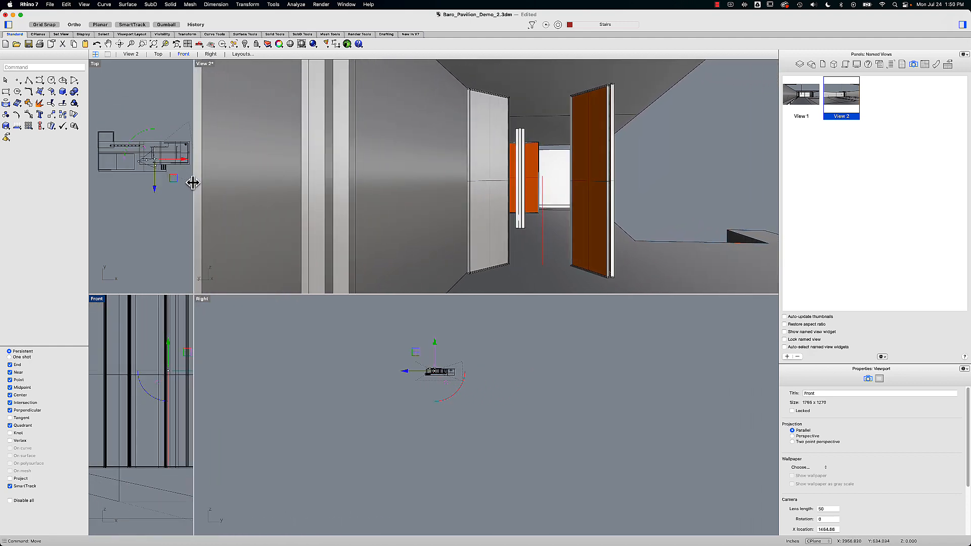
click(543, 203)
text(h)
key(Return)
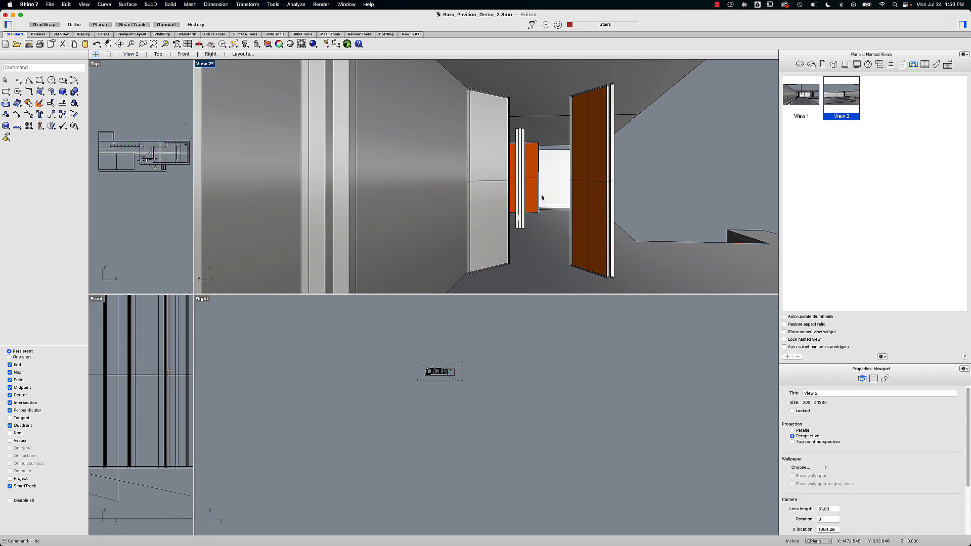
- Save the current perspective as a named view called View 3
click(787, 357)
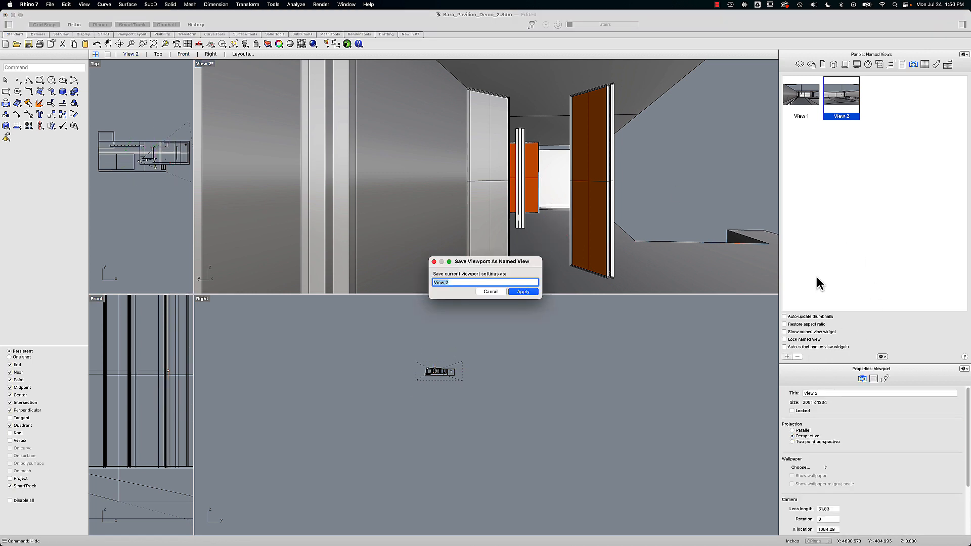
text(View 3)
key(Return)
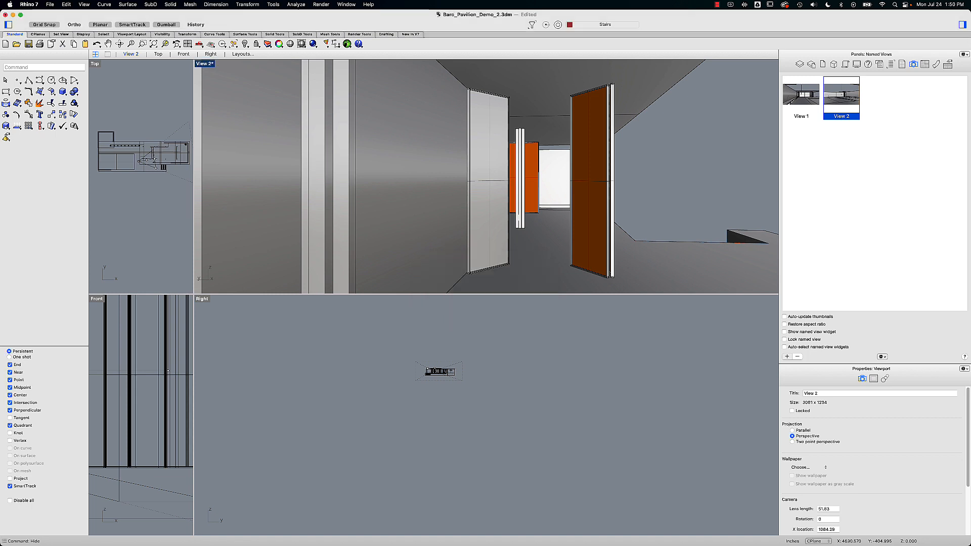
click(882, 251)
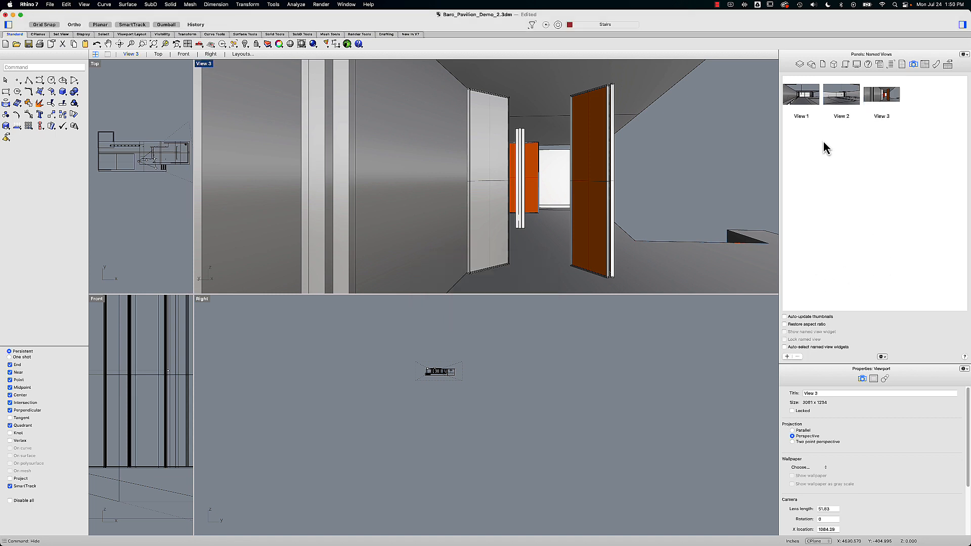
- Restore the named view View 1 and hide the reference line that shows in it
double_click(807, 101)
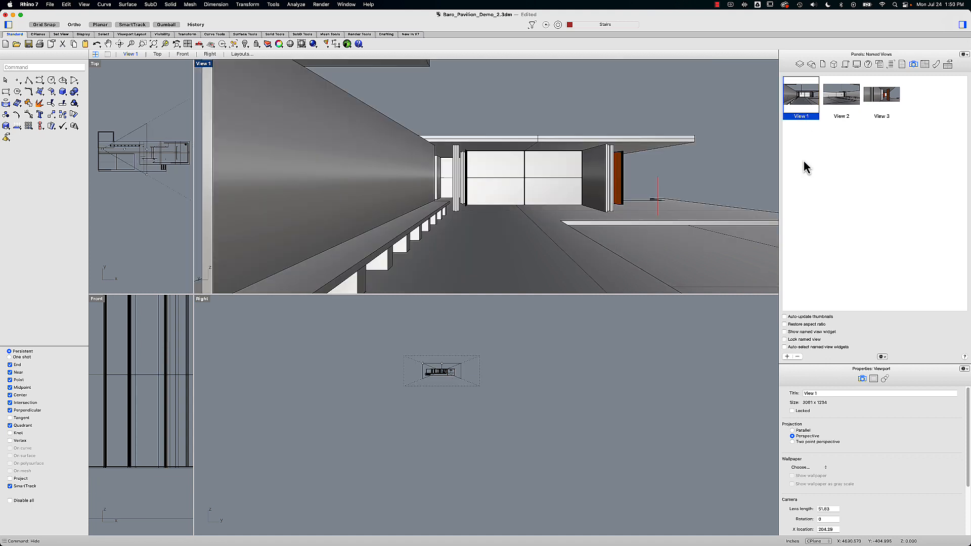
click(658, 194)
text(hide)
key(Return)
- Start exporting the model as a PDF named Barc_Pavilion_View_1.pdf in the DEMO folder
click(50, 5)
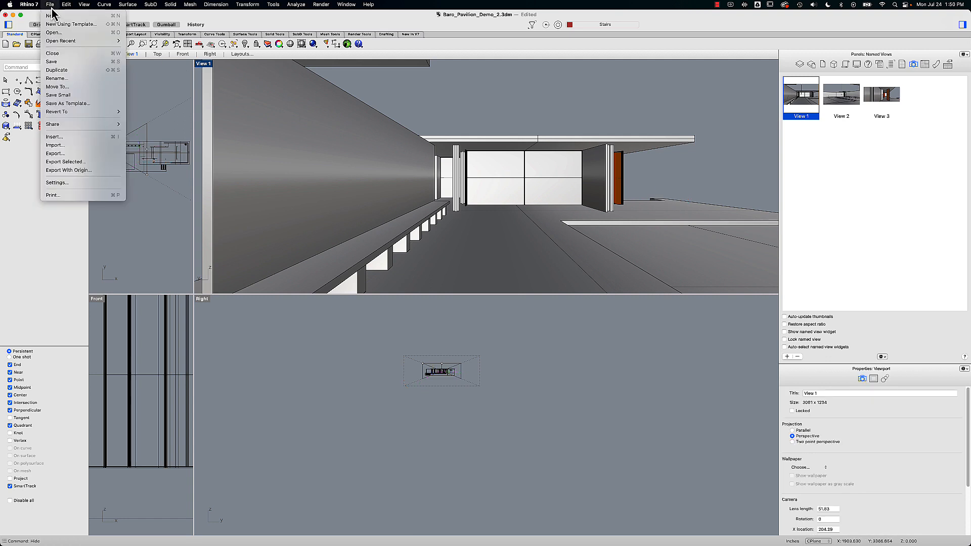
click(69, 153)
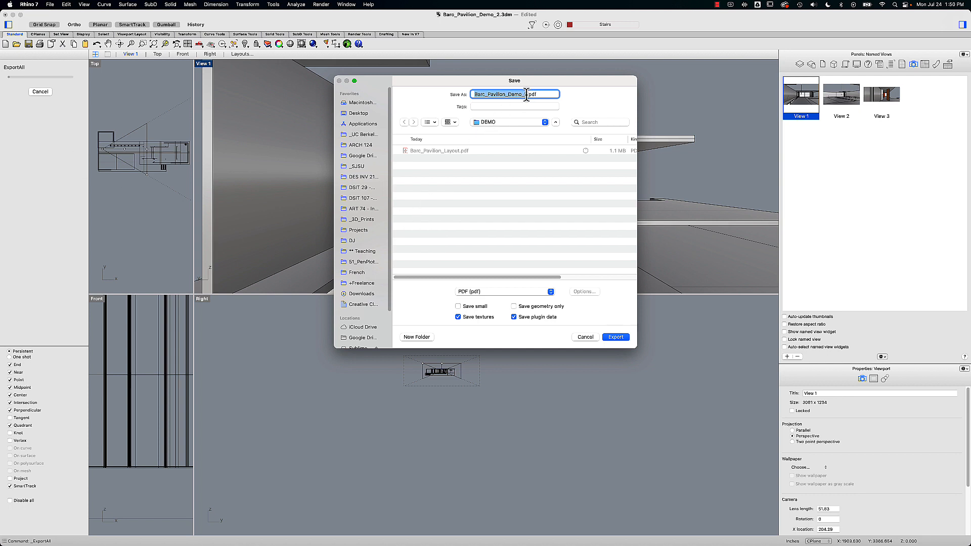
key(BackSpace)
key(BackSpace)
key(BackSpace)
key(BackSpace)
key(BackSpace)
text(View_)
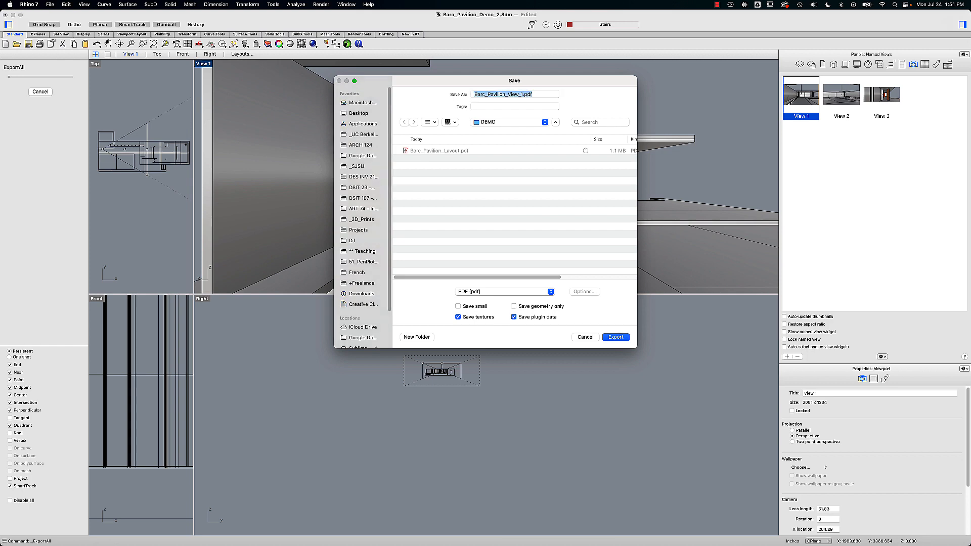
key(Return)
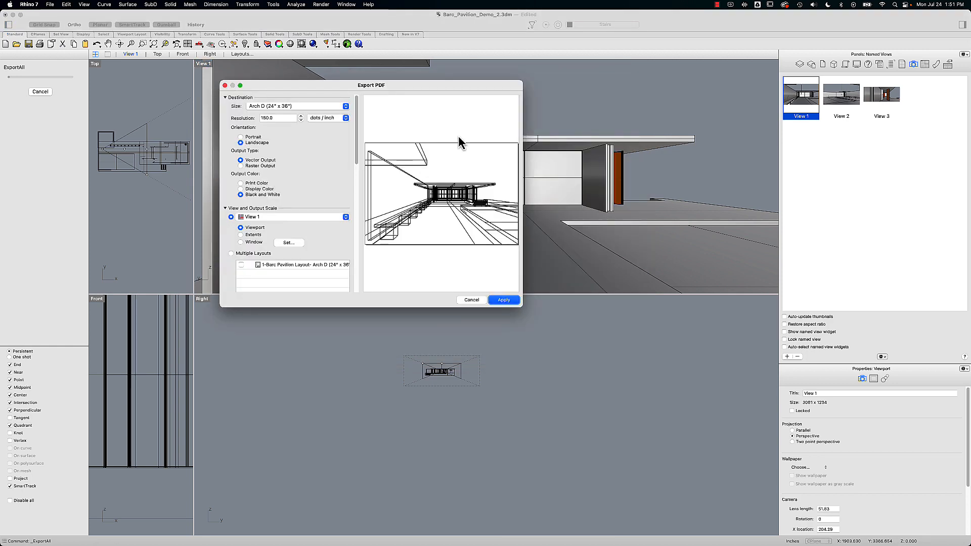
- Keep the Arch D (24" x 36") sheet size and set the PDF's output type to Raster Output
drag(426, 89, 473, 116)
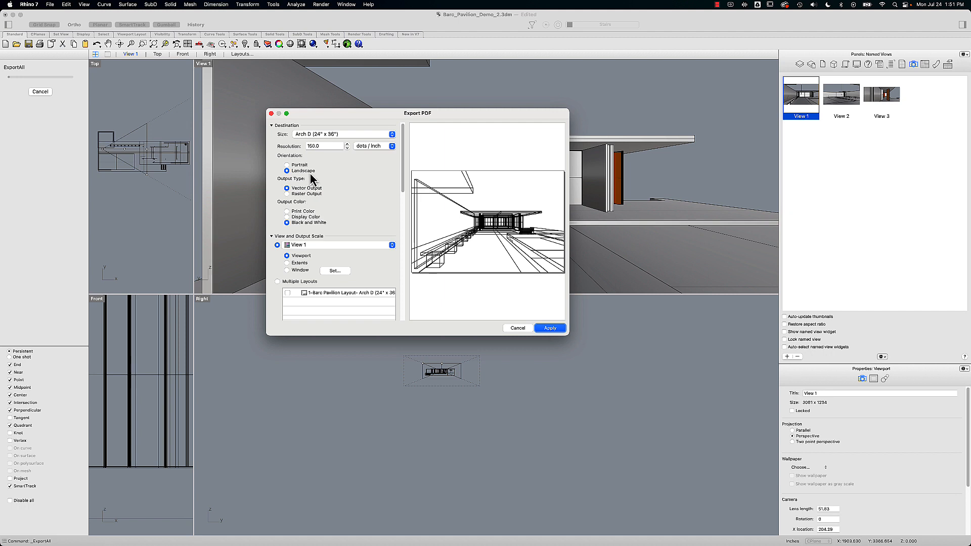
click(391, 134)
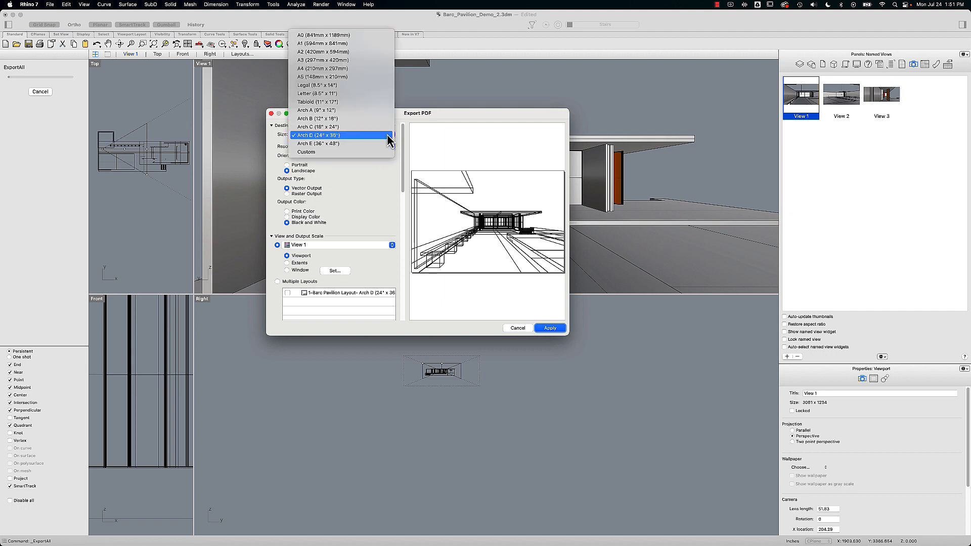
click(377, 191)
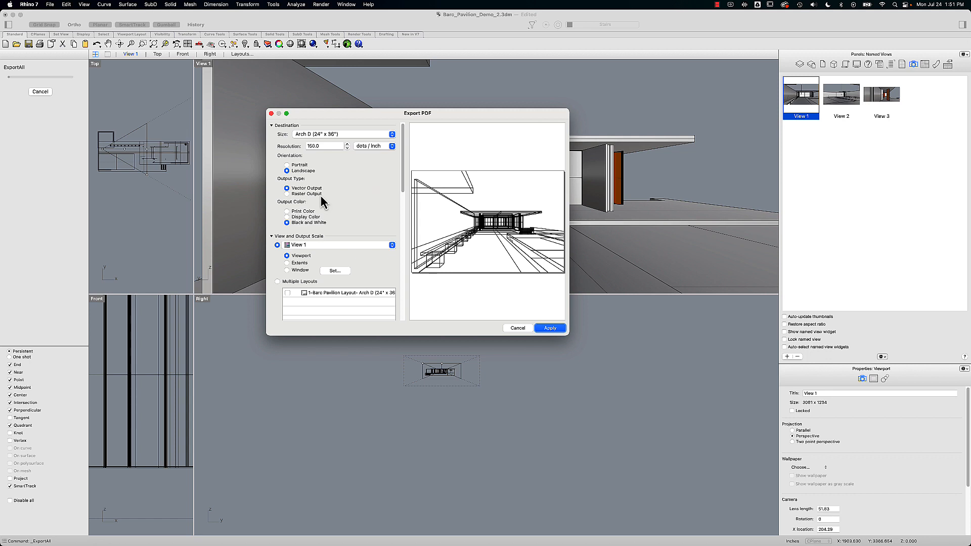
click(287, 193)
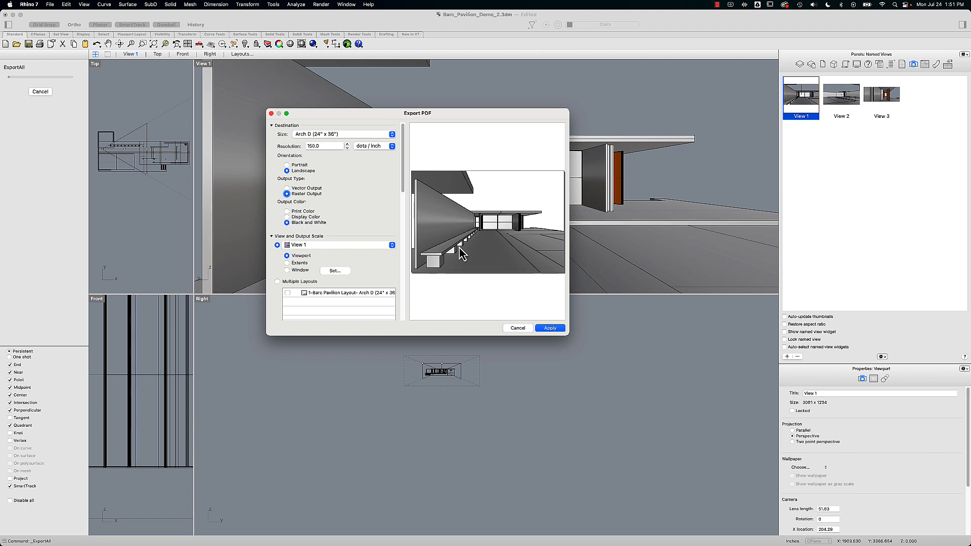
- Keep View 1 as the view to output and complete its PDF export
click(292, 248)
click(295, 246)
click(550, 328)
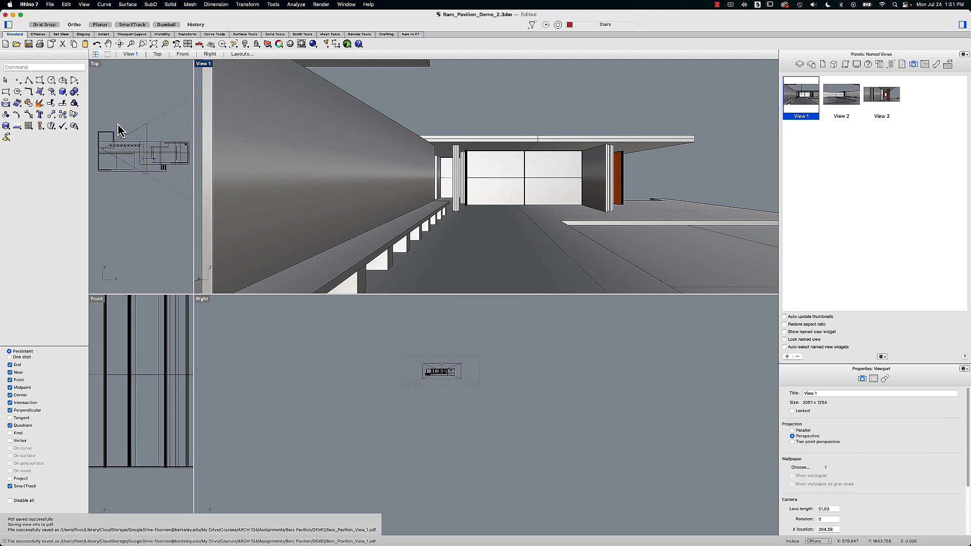
- Restore the named view View 2 and export it as Barc_Pavilion_View_2.pdf in the DEMO folder, keeping the Arch D raster output settings
double_click(840, 103)
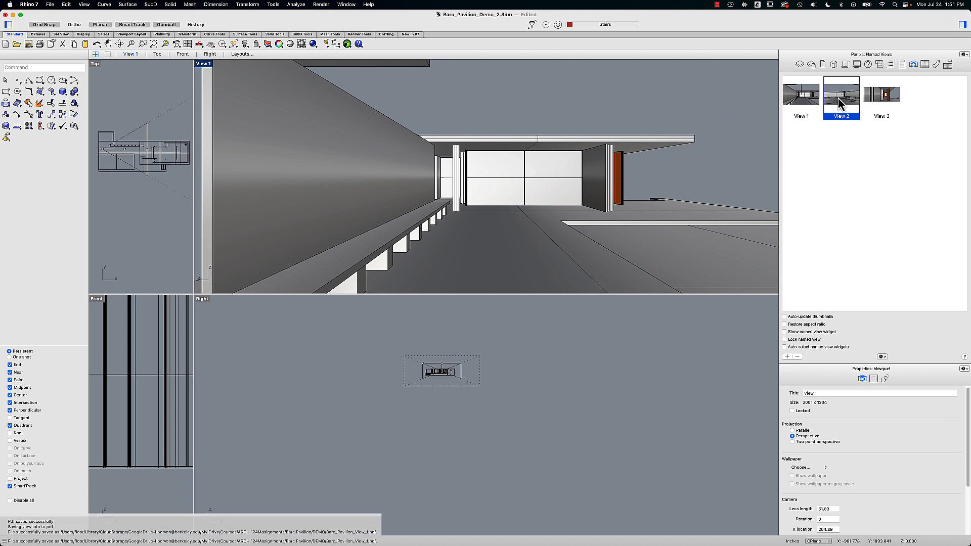
click(50, 5)
click(57, 153)
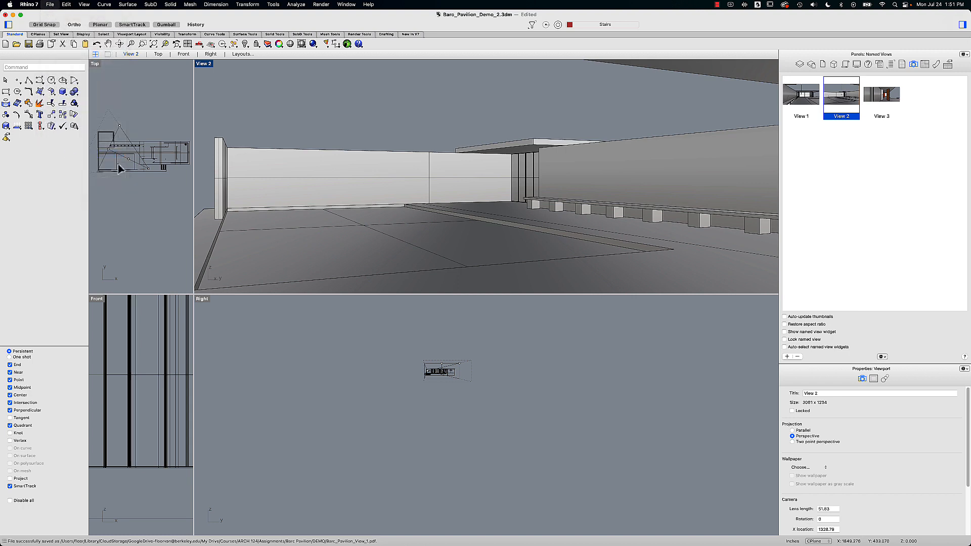
click(472, 150)
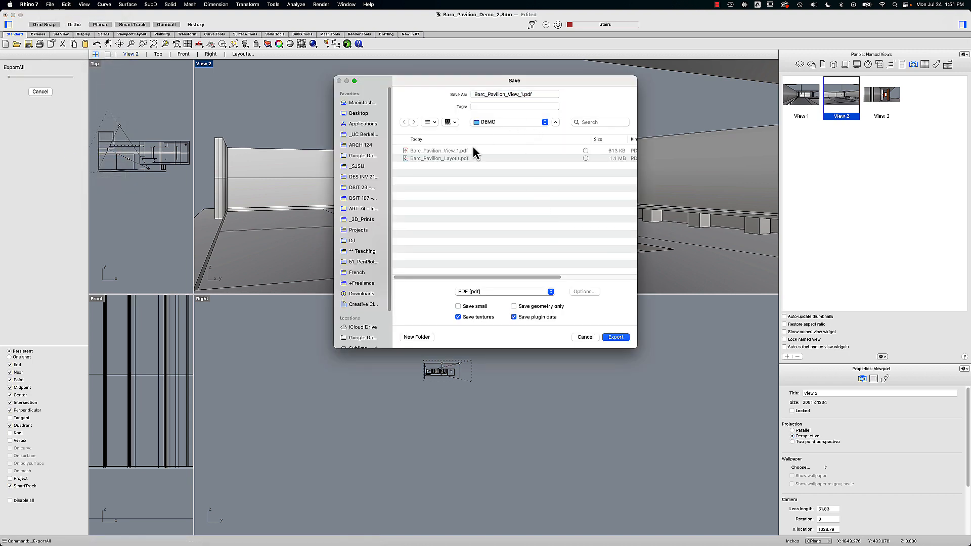
click(523, 96)
key(BackSpace)
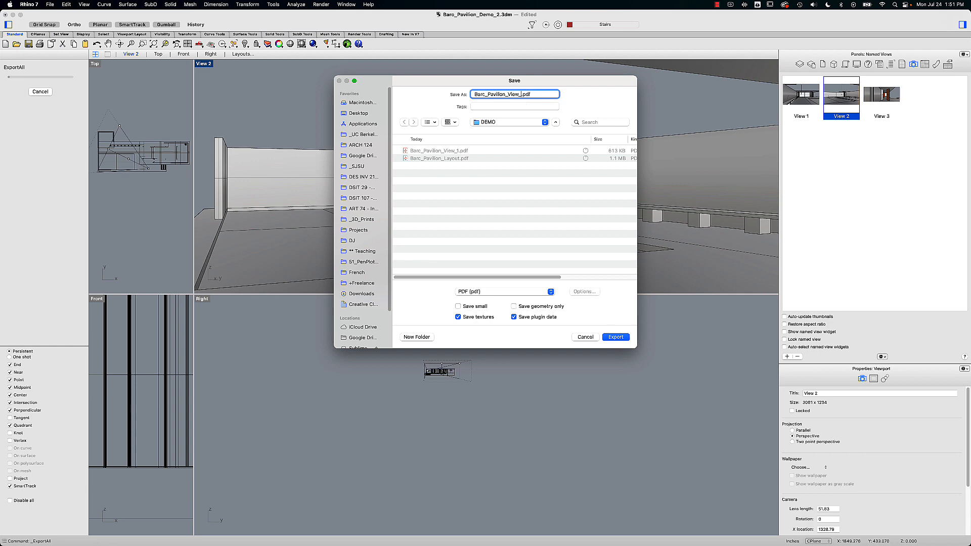
text(2)
key(Return)
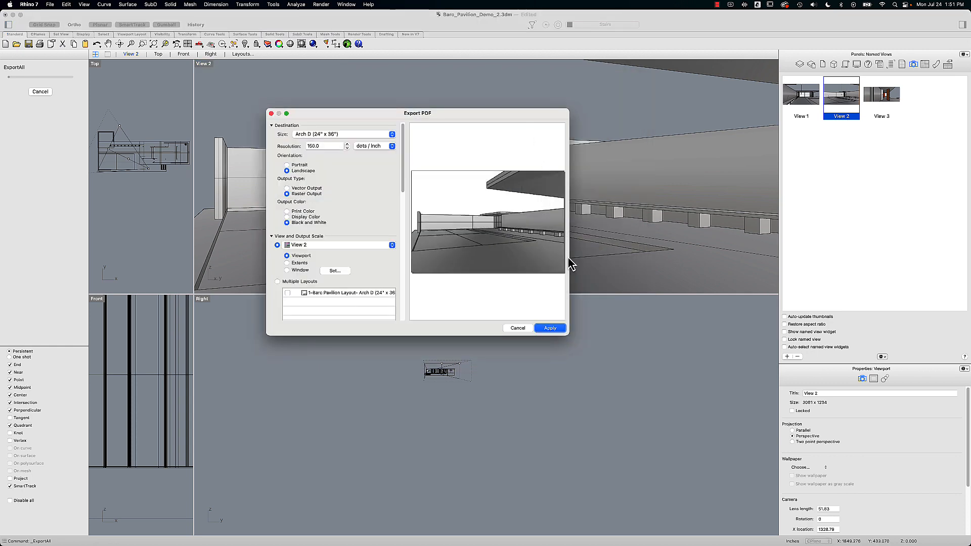
click(552, 329)
- Restore the named view View 3 and start exporting it as a PDF in the DEMO folder
double_click(883, 96)
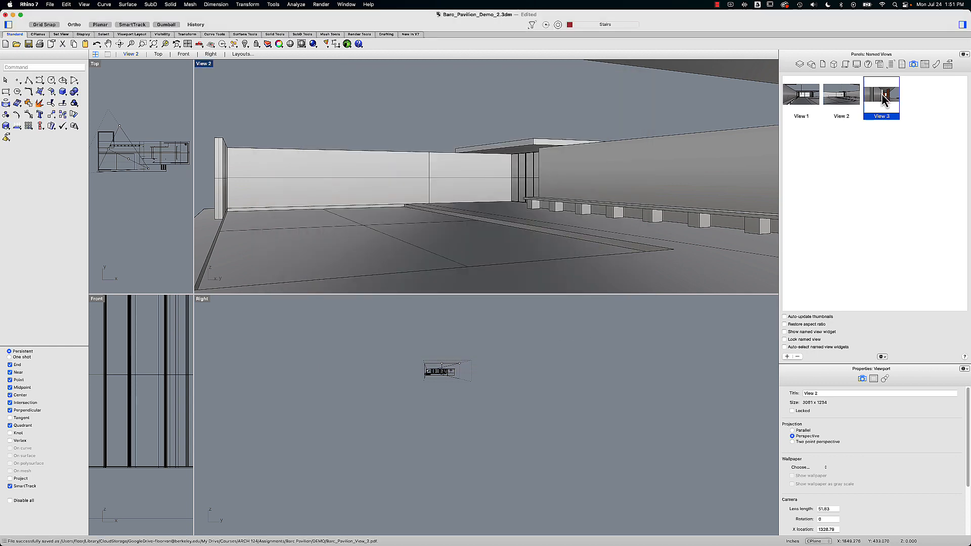
click(51, 5)
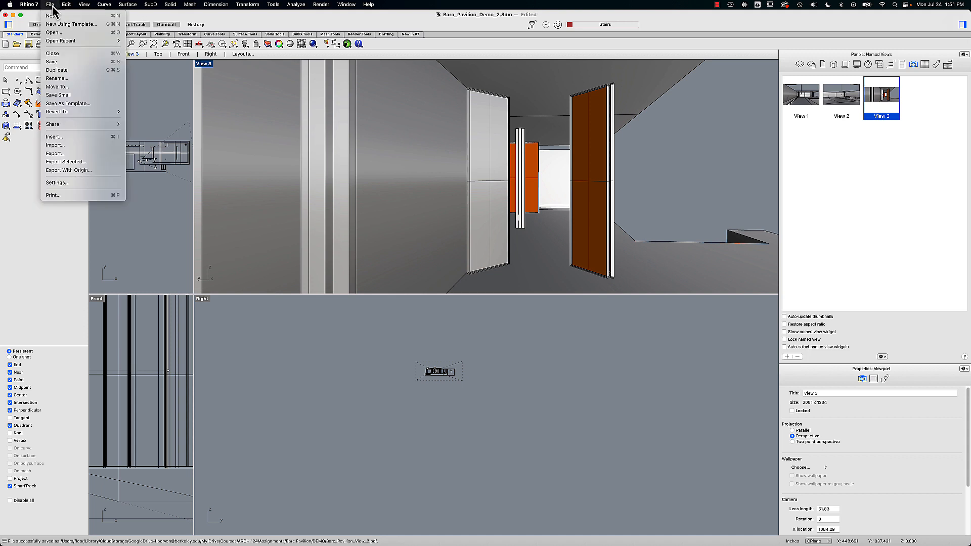
click(66, 154)
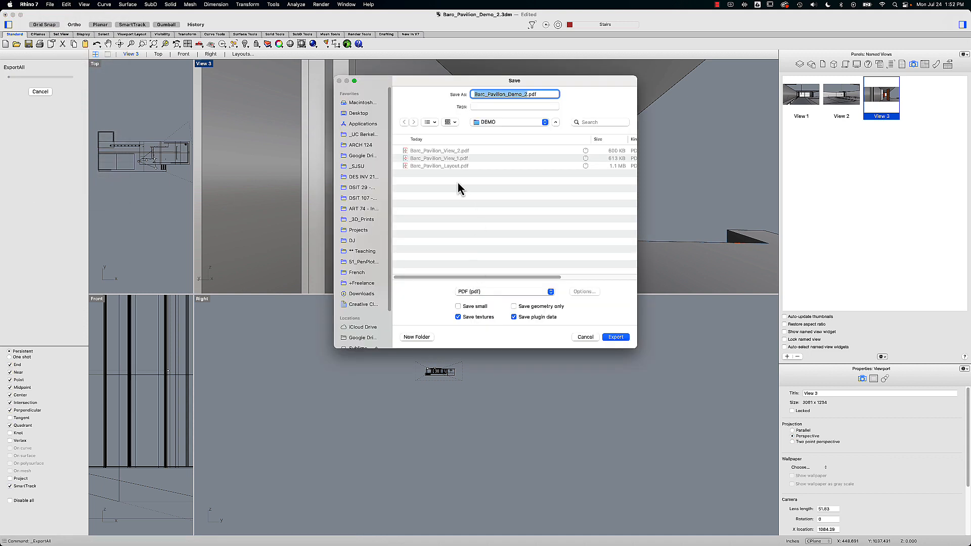
- Export the View 3 viewport to the DEMO folder as Barc_Pavilion_View_3.pdf, keeping the current PDF output settings
click(464, 154)
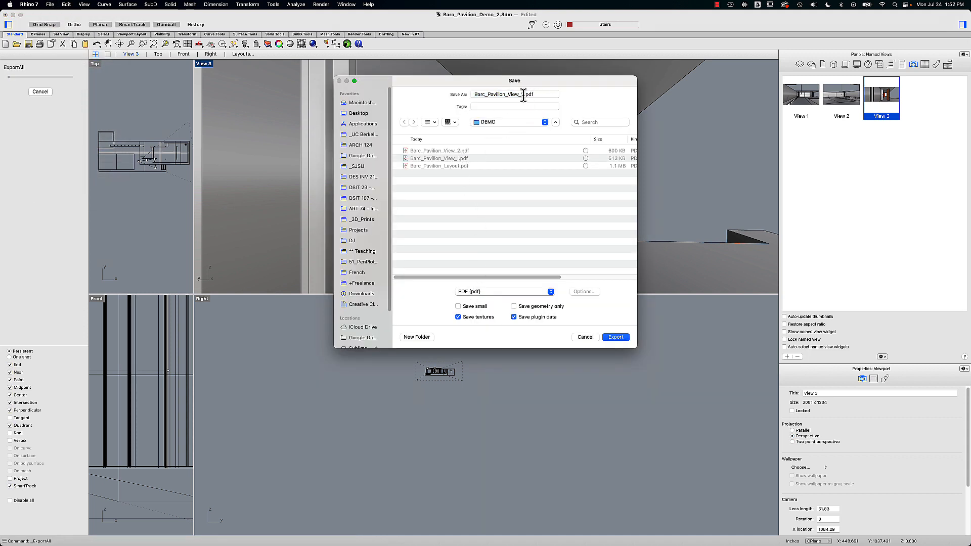
click(524, 95)
text(3)
key(Return)
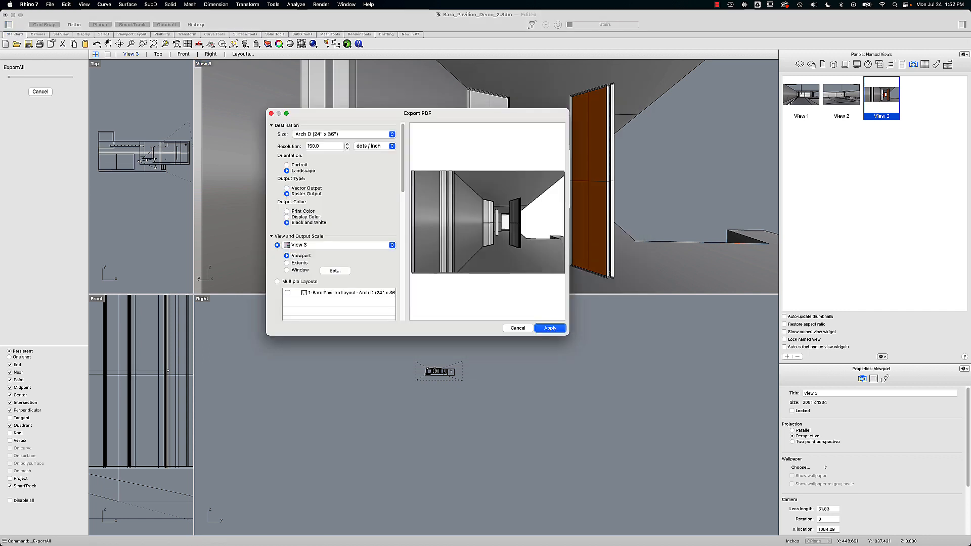
click(554, 330)
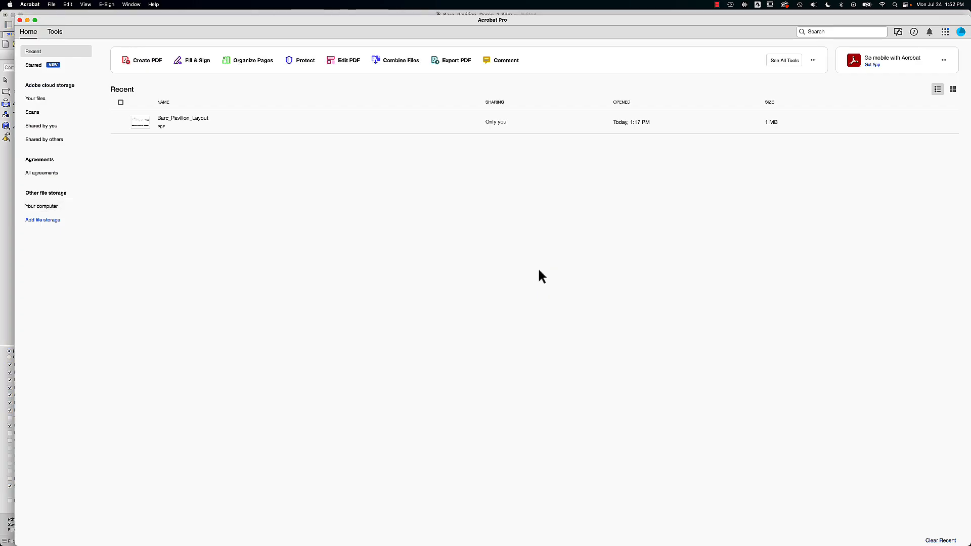
- In Acrobat, open the Barc_Pavilion_Layout, Barc_Pavilion_View_1 and Barc_Pavilion_View_2 PDFs from the DEMO folder
key(super+o)
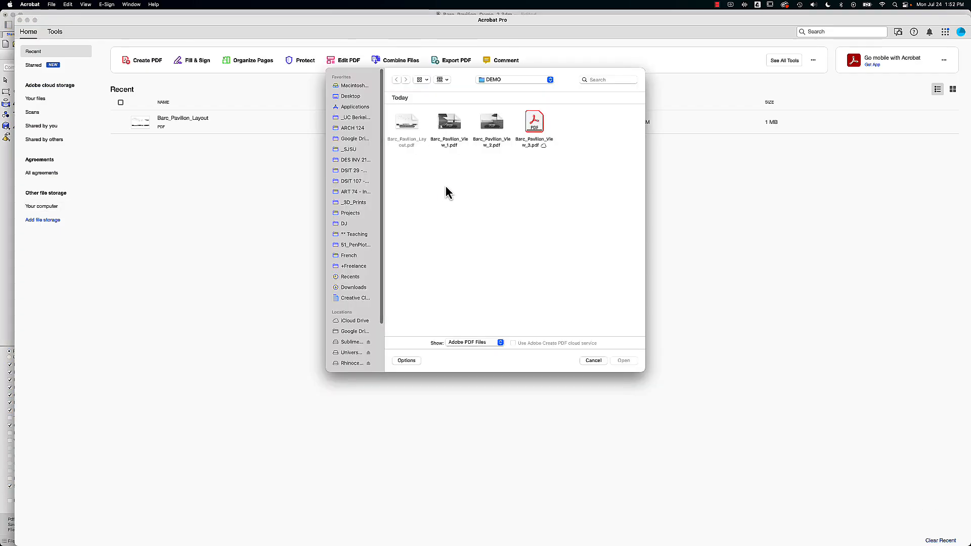
drag(506, 178, 394, 127)
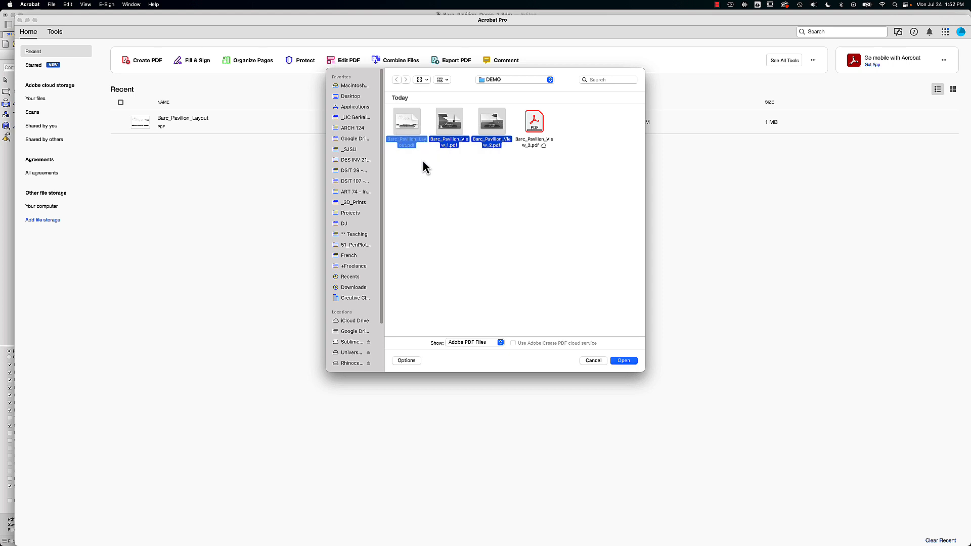
click(623, 360)
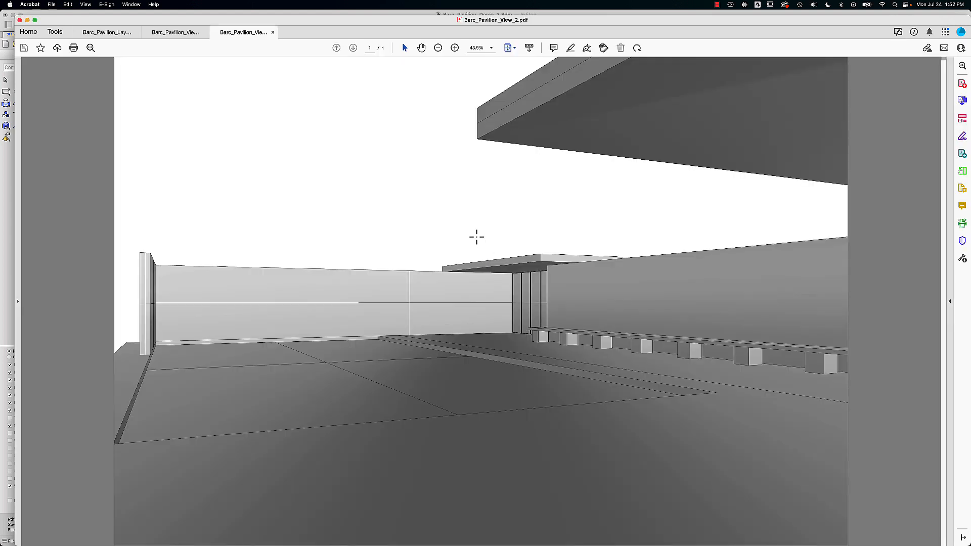
- Look through the opened layout, View 1 and View 2 PDFs to check the exported drawings
click(186, 35)
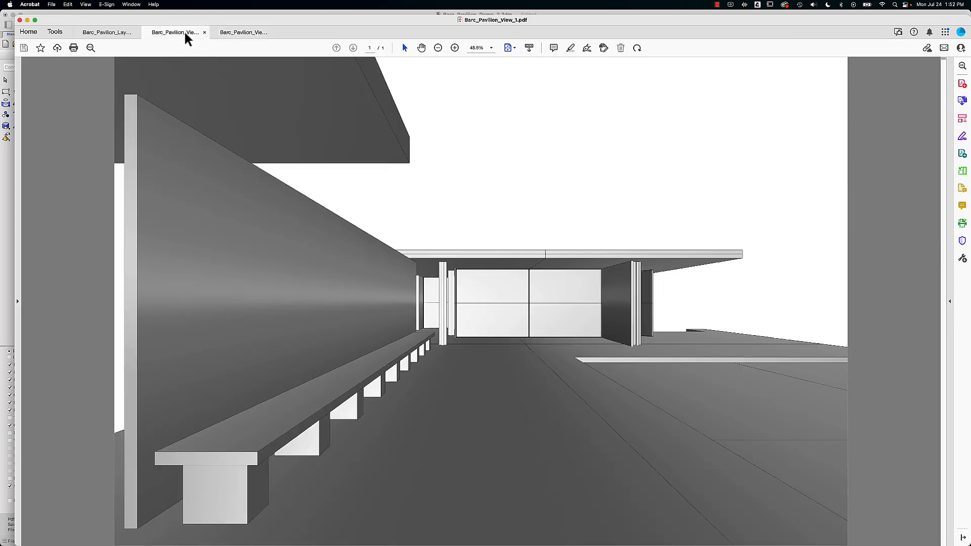
click(121, 35)
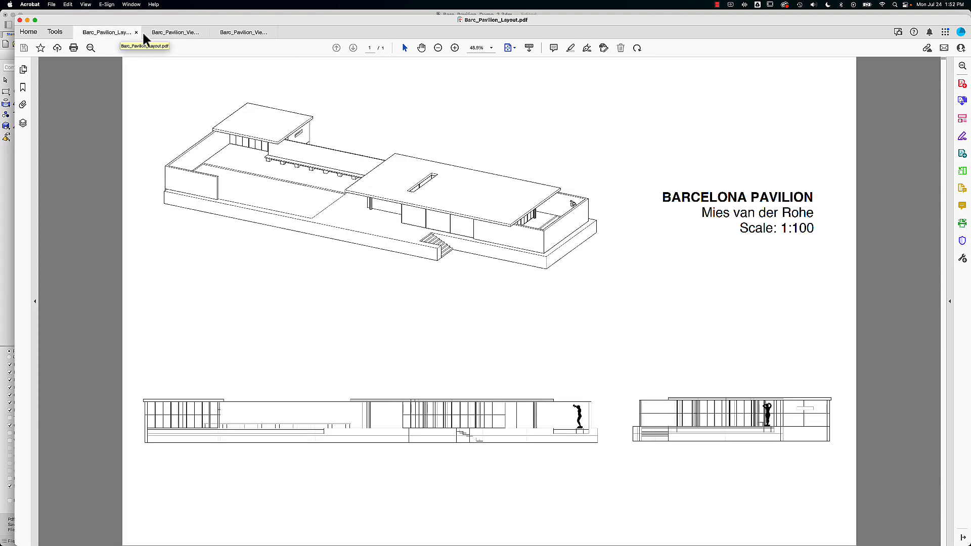
click(176, 32)
click(235, 34)
- Open Barc_Pavilion_View_3.pdf and review it alongside the View 2 and View 1 PDFs
key(super+o)
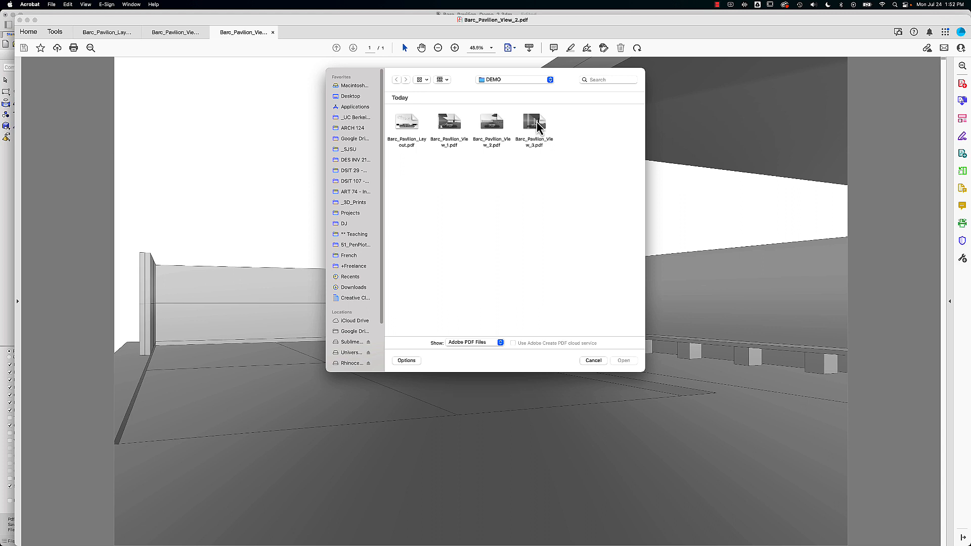
double_click(536, 123)
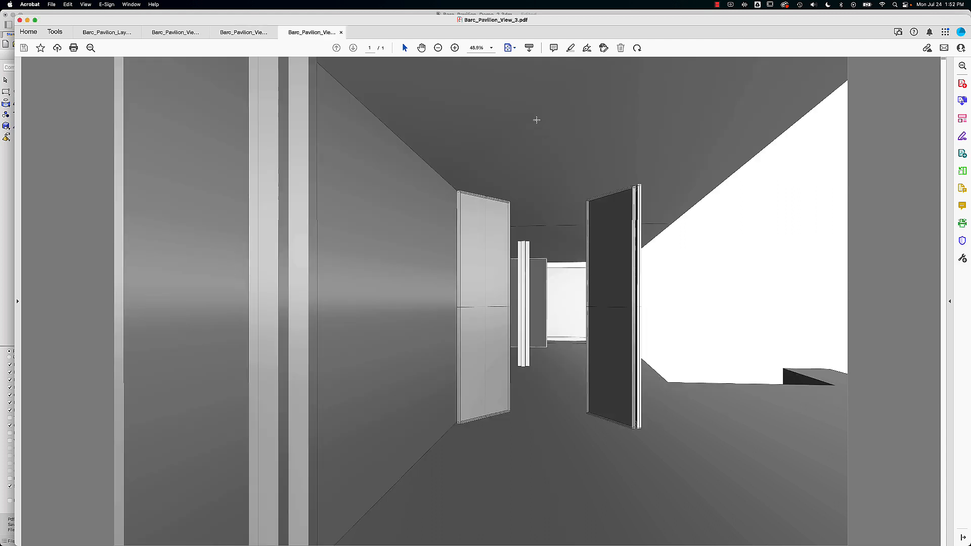
click(235, 32)
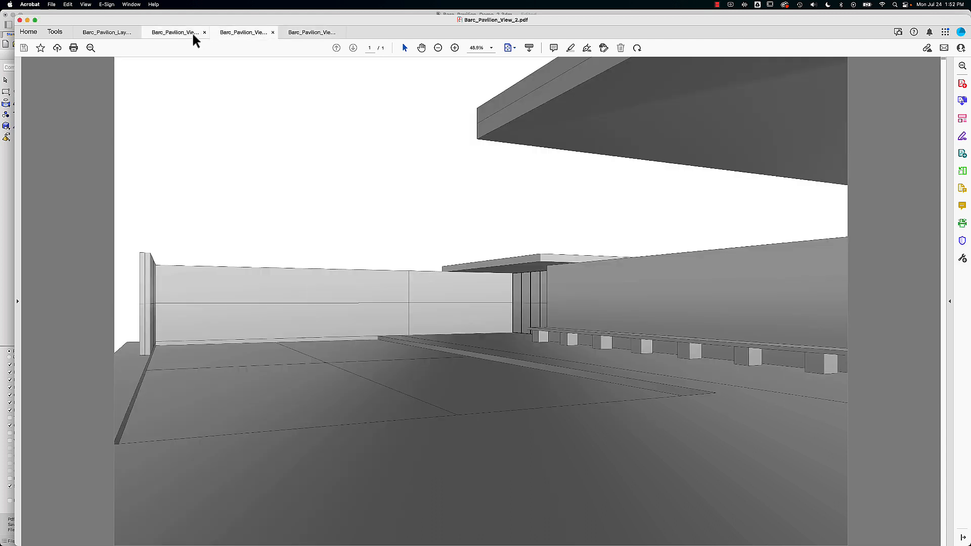
click(188, 33)
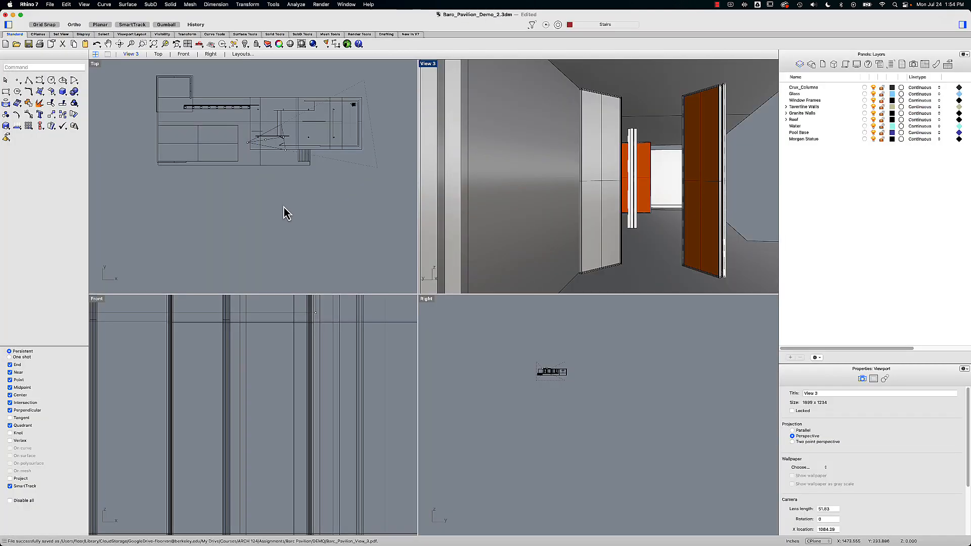
- Switch back to Rhino and turn off the displayed camera widget with the Camera command from the Top viewport
click(284, 207)
text(Camera)
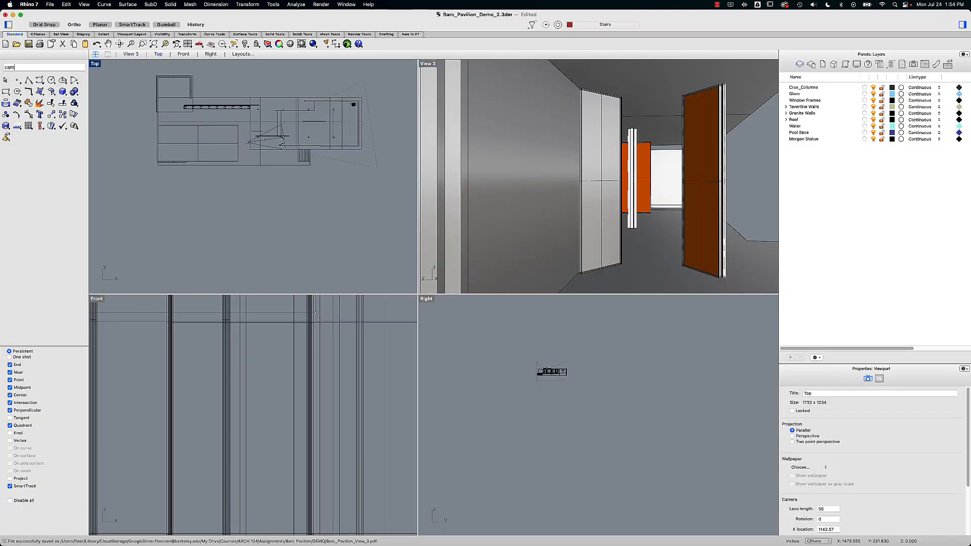
key(Return)
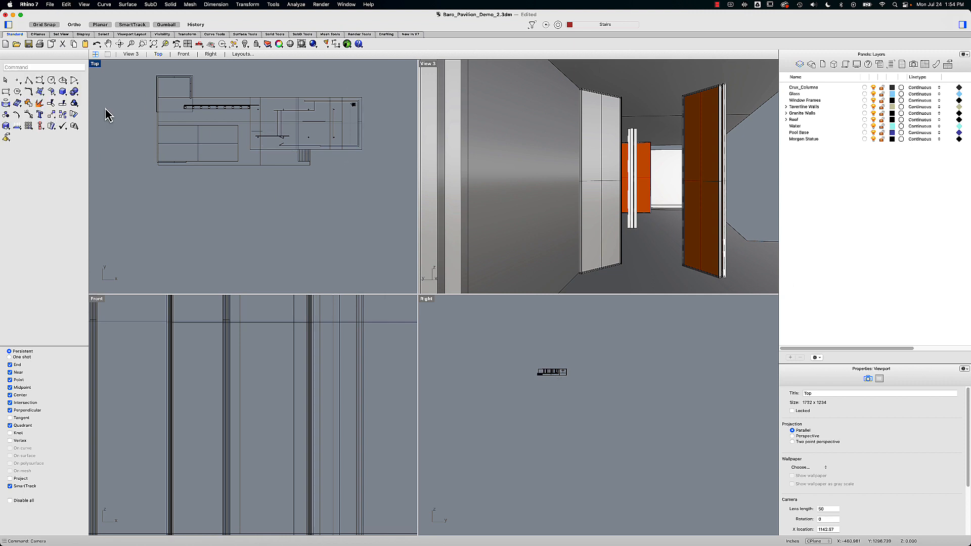
- Zoom every viewport to the extents of the pavilion model
right_drag(126, 101, 125, 119)
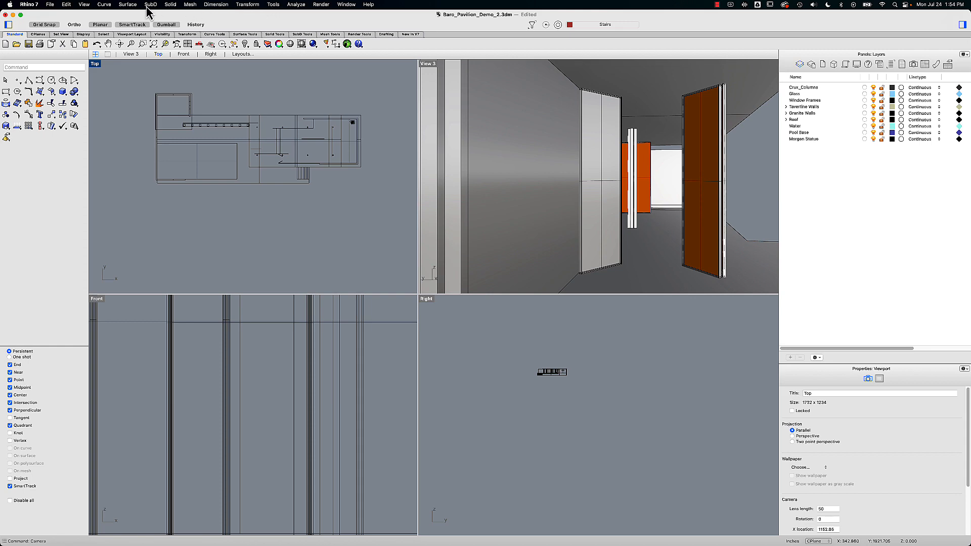
click(85, 5)
mouse_move(112, 93)
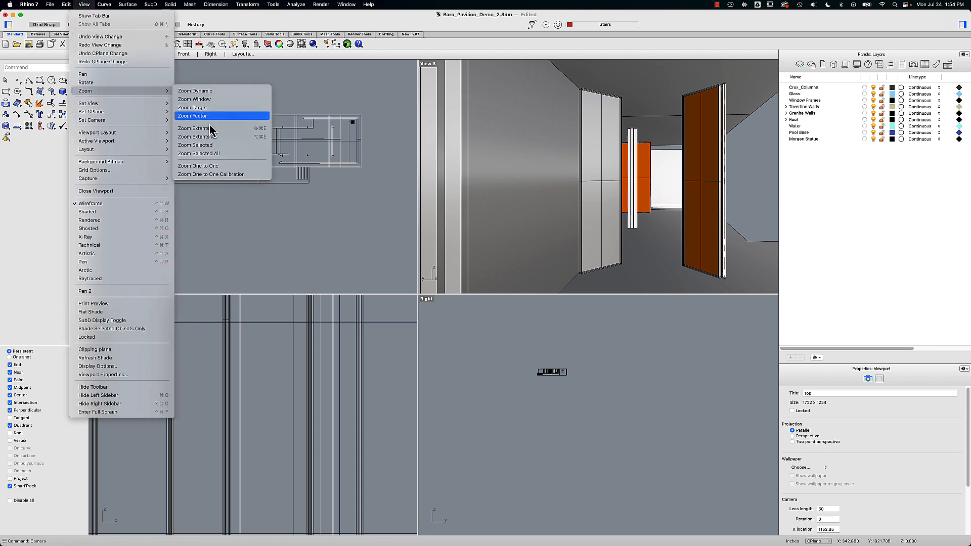
click(212, 137)
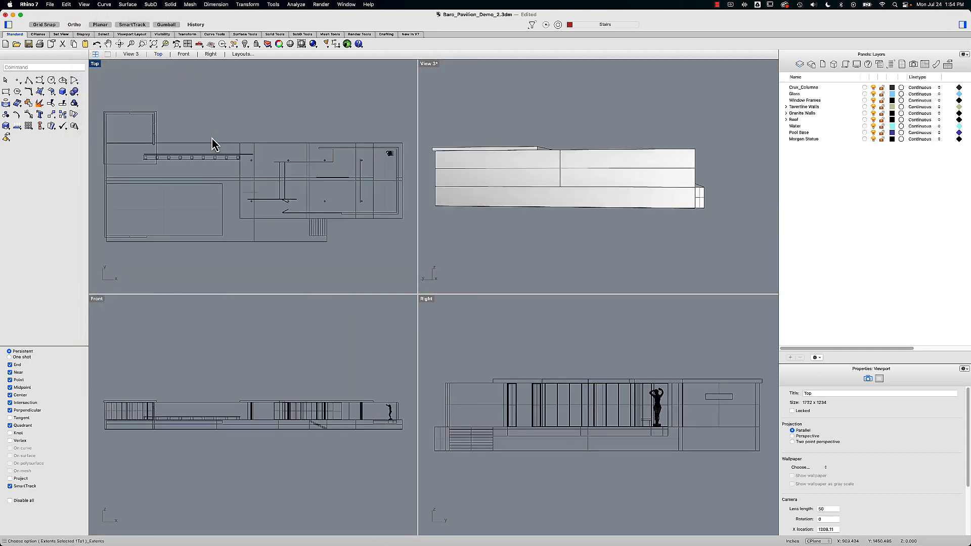
- Set the View 3 viewport to the standard Perspective view
click(431, 64)
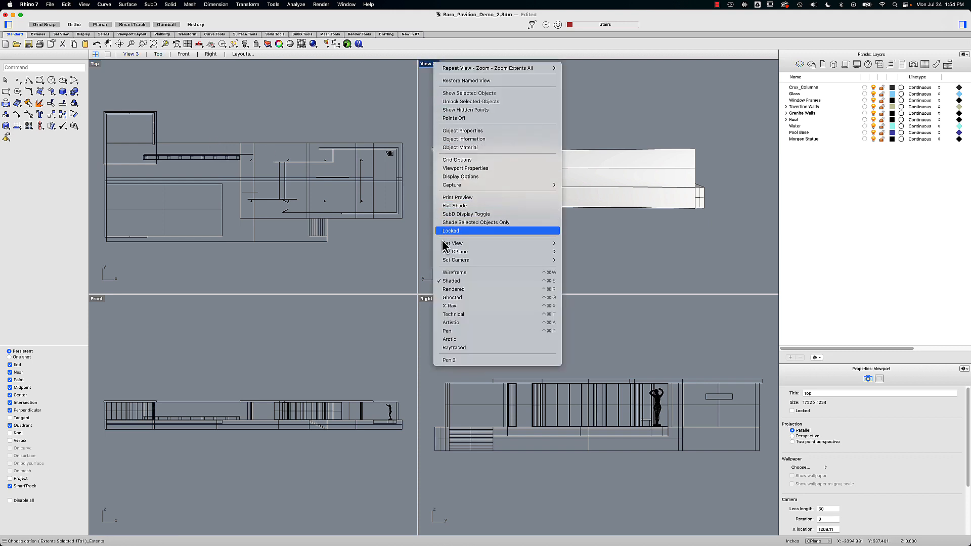
mouse_move(445, 245)
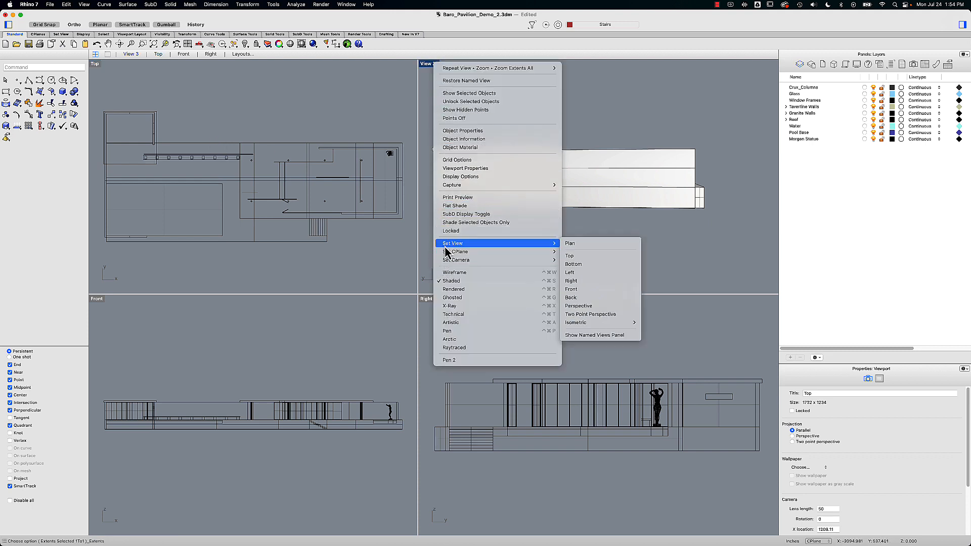
click(635, 306)
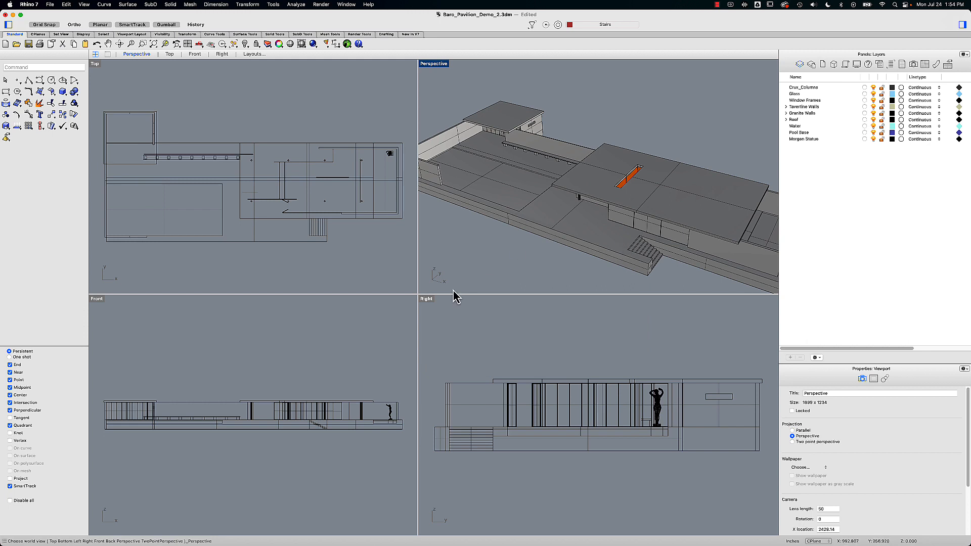
- Widen the Perspective viewport and zoom out so the whole pavilion fits with free space around it
right_drag(569, 239, 569, 235)
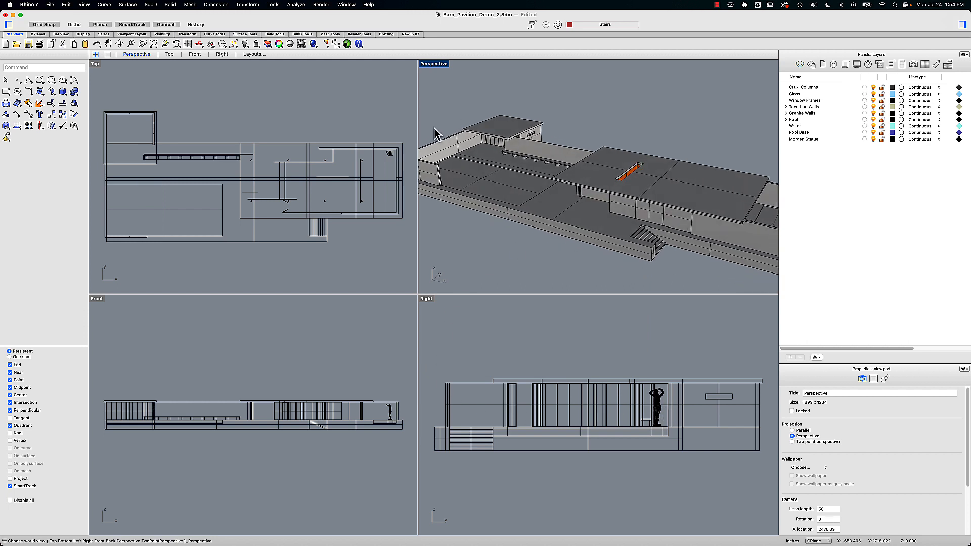
drag(418, 134, 347, 135)
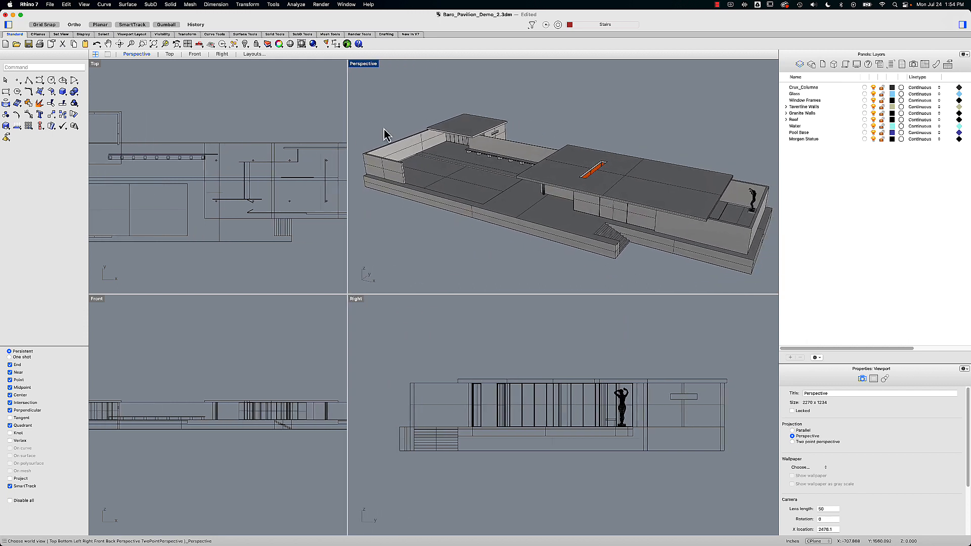
double_click(367, 64)
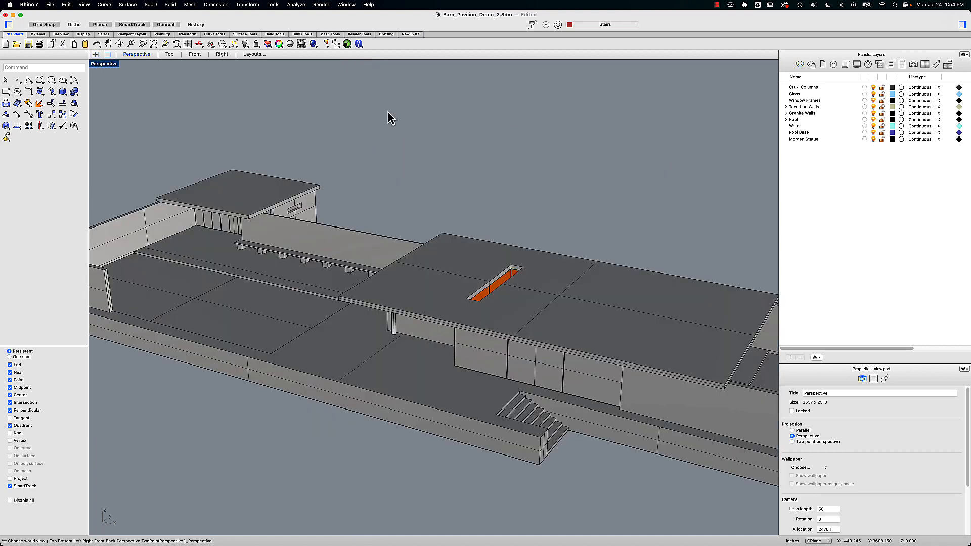
scroll(390, 120, down, 5)
double_click(101, 61)
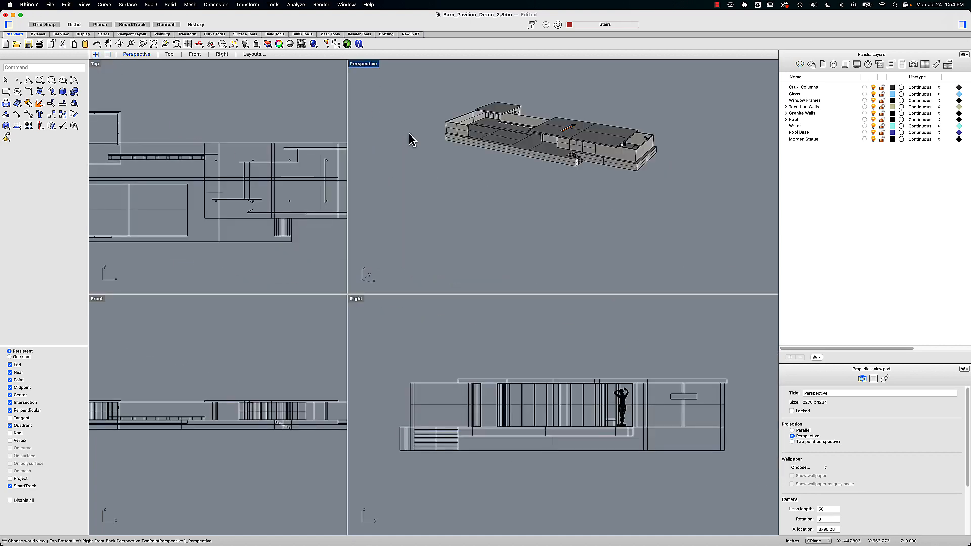
right_drag(410, 139, 412, 151)
drag(423, 78, 693, 227)
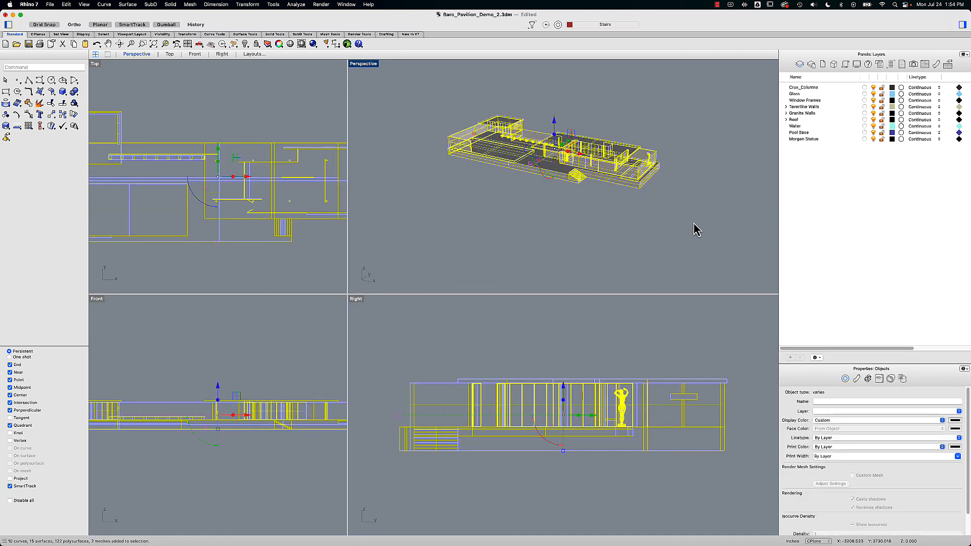
key(Escape)
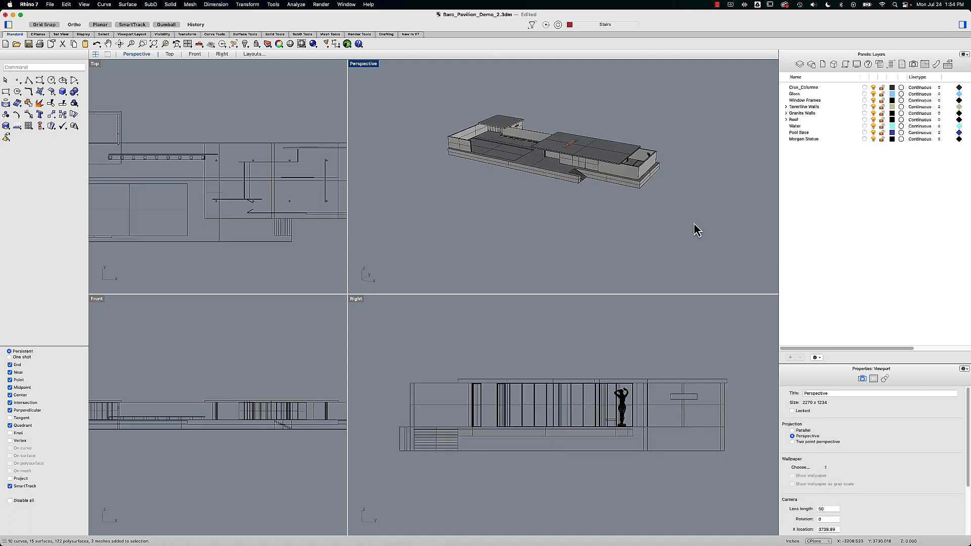
- Draw a solid box of roughly cubic proportions in the empty space beside the pavilion in the Perspective viewport
shift+right_drag(694, 223, 599, 250)
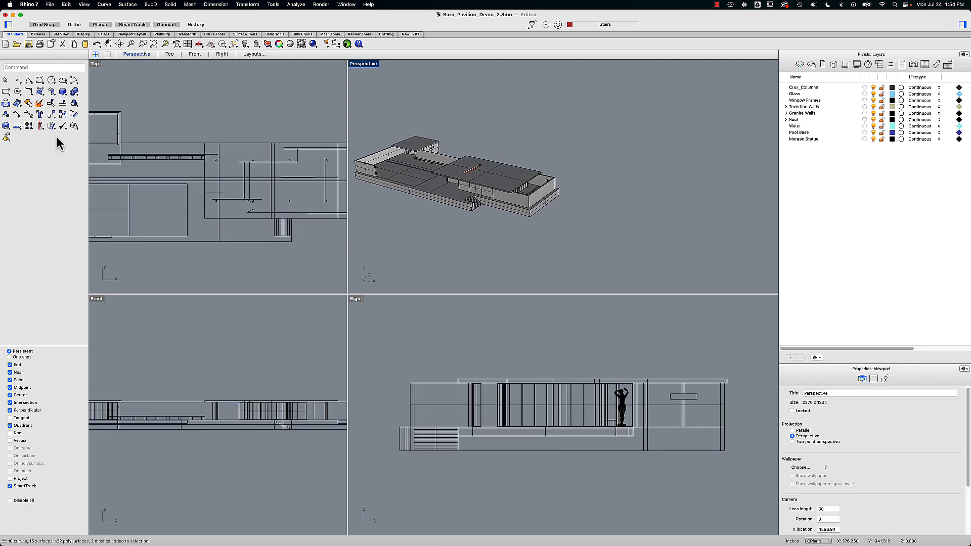
click(62, 92)
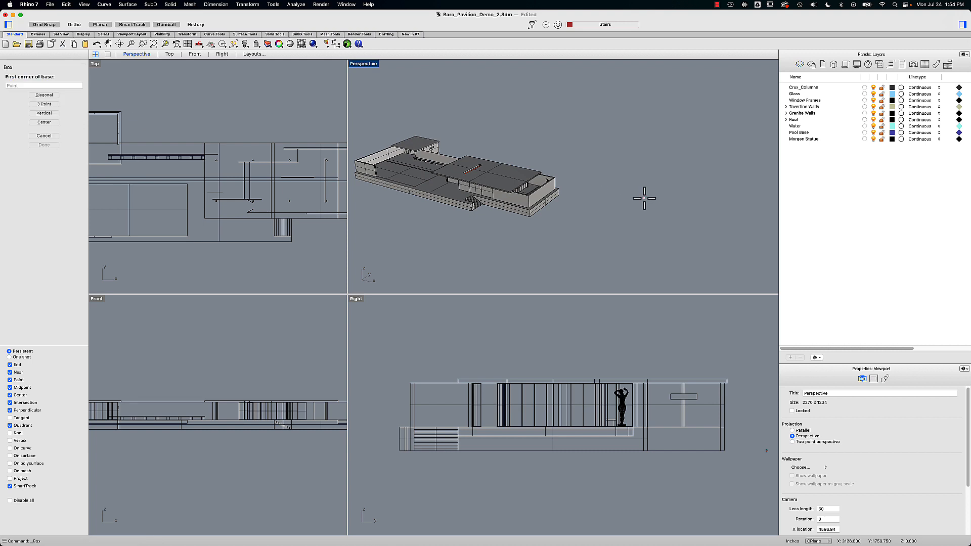
click(644, 198)
click(683, 227)
click(675, 186)
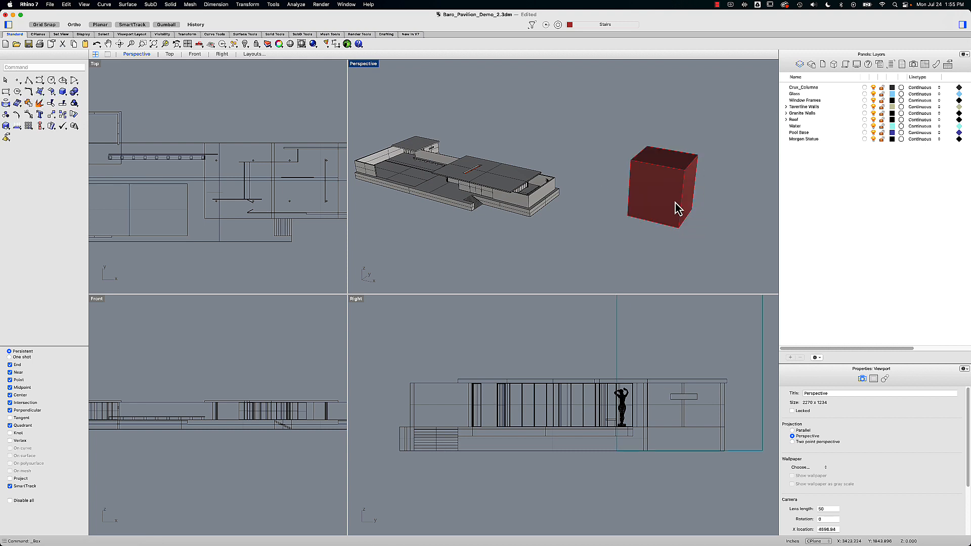
- Create a sphere centred on the box's near top corner, smaller than the box and overlapping it
text(sphere)
key(Return)
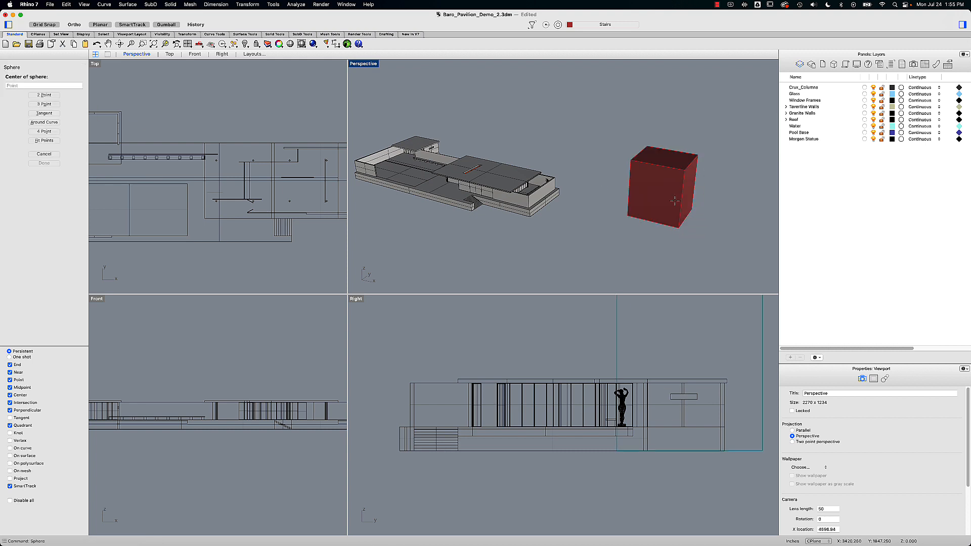
click(683, 172)
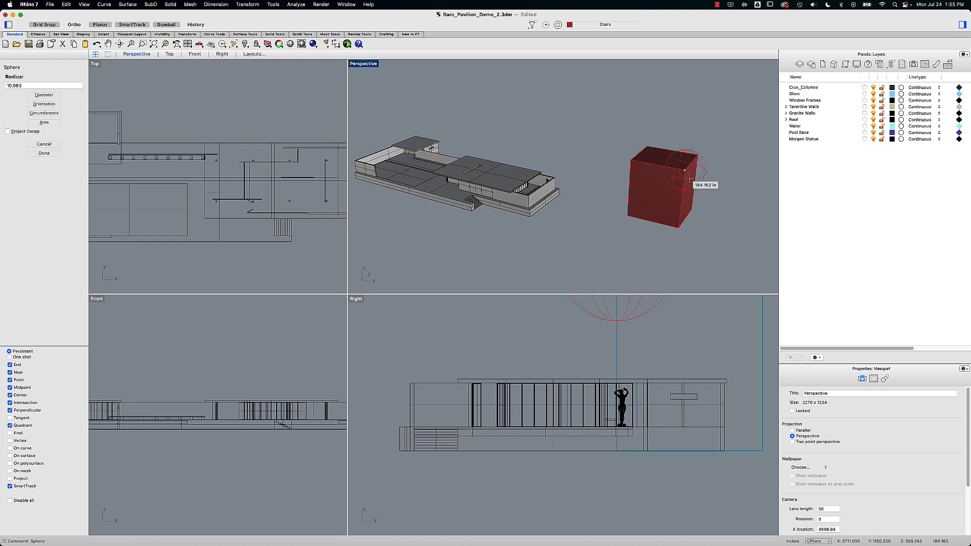
click(704, 174)
right_drag(733, 213, 727, 200)
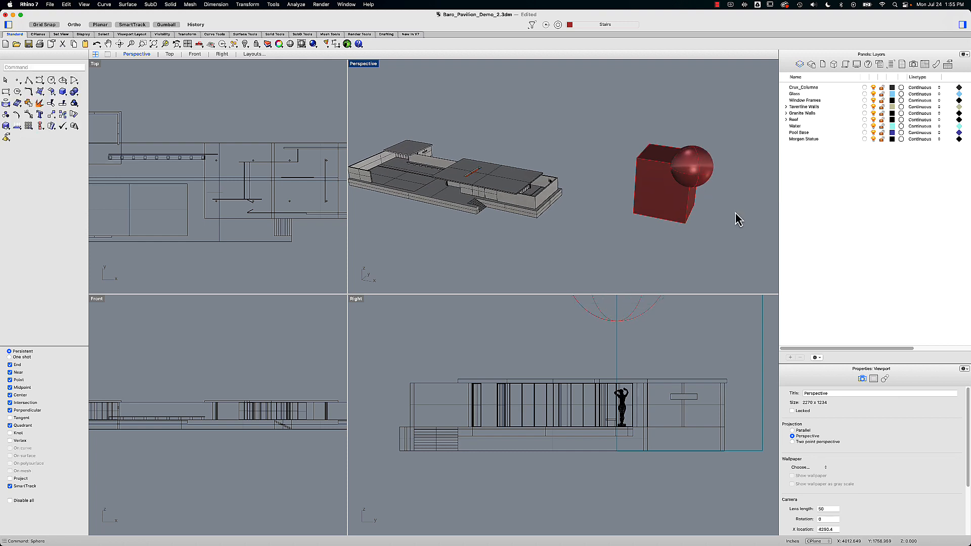
- Set the display color of both the box and the sphere to Black
drag(621, 127, 719, 245)
click(956, 420)
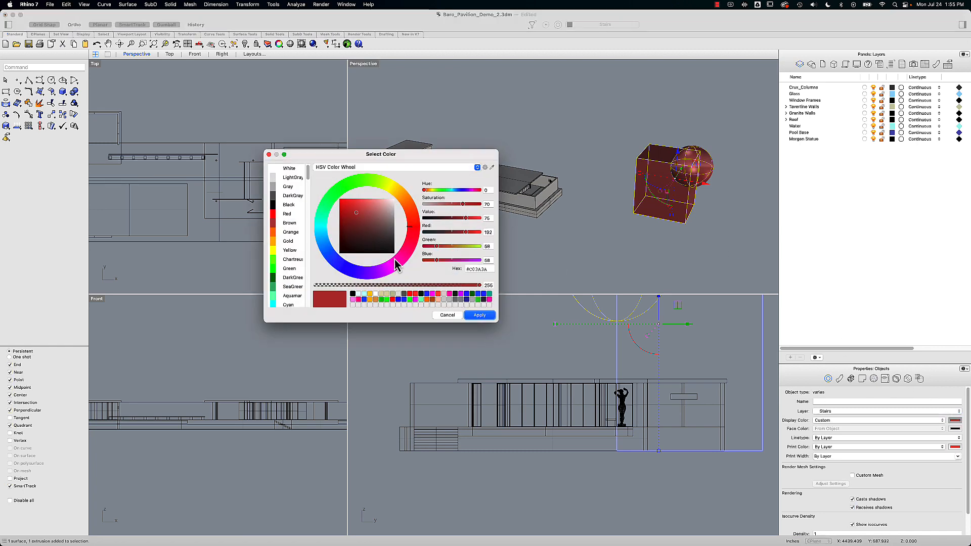
click(276, 204)
click(480, 315)
click(599, 238)
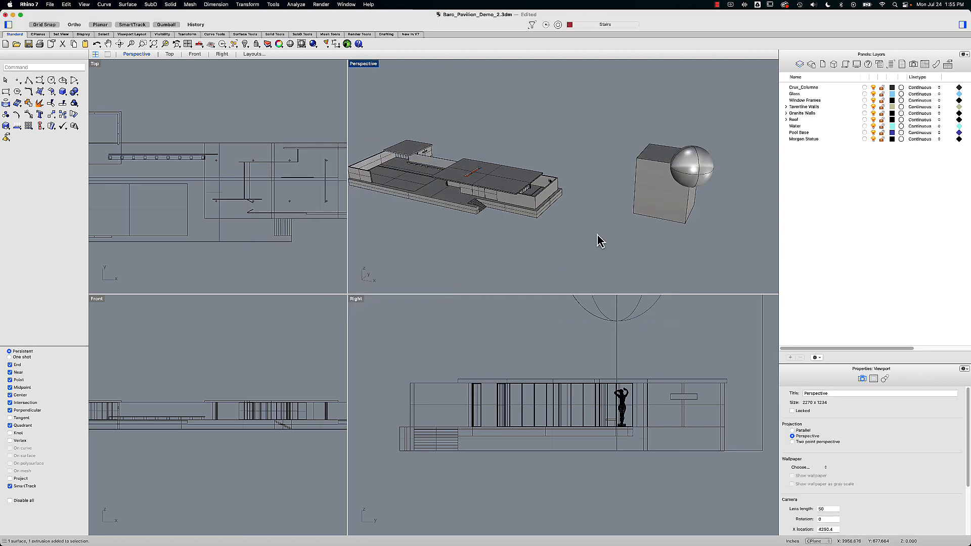
- Set up a Make2D drawing of the box and sphere from the Perspective view, with View projection and the scene silhouette off
drag(600, 96, 754, 273)
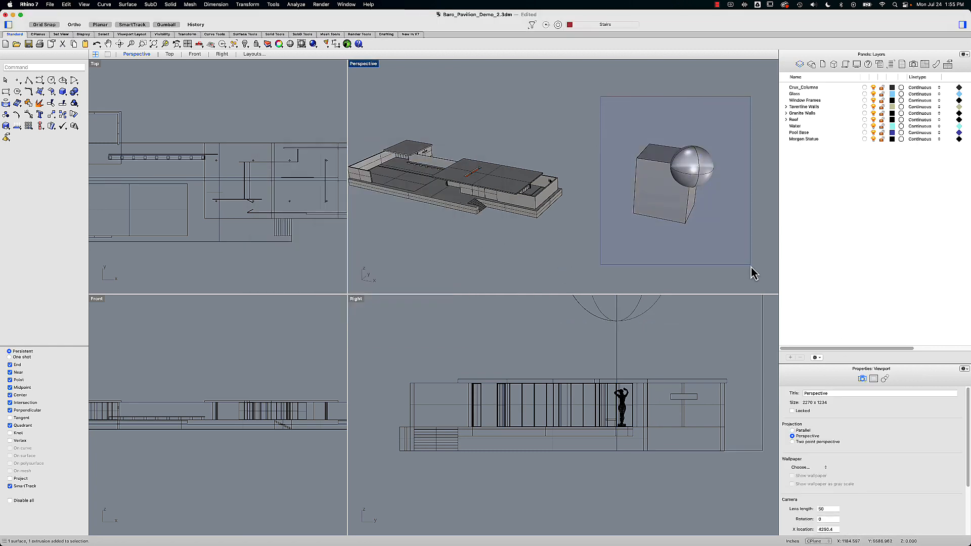
click(743, 239)
drag(615, 143, 733, 276)
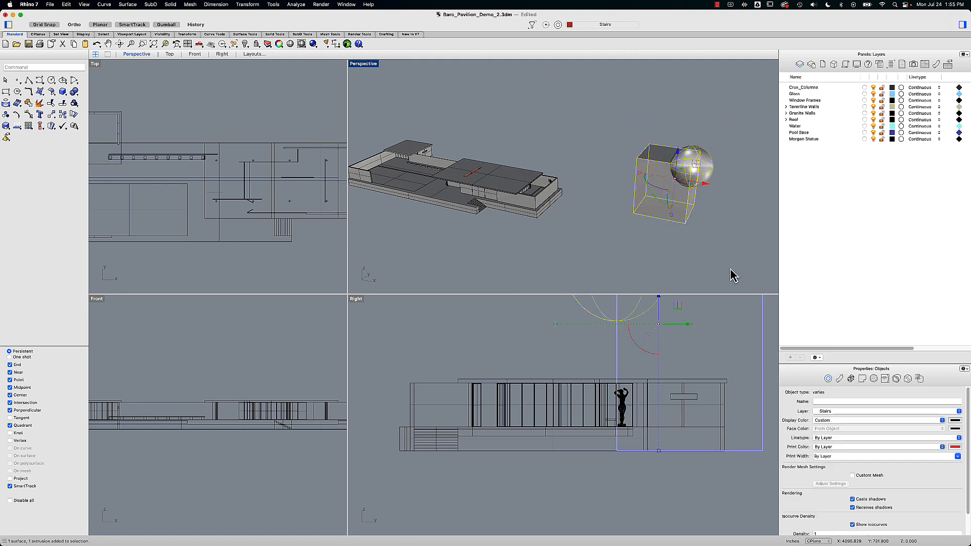
text(make2d)
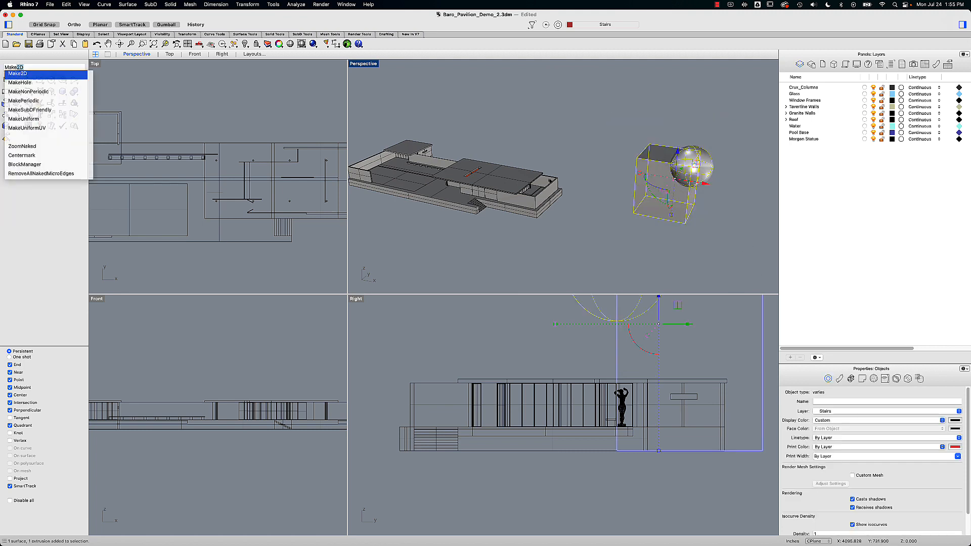
key(Return)
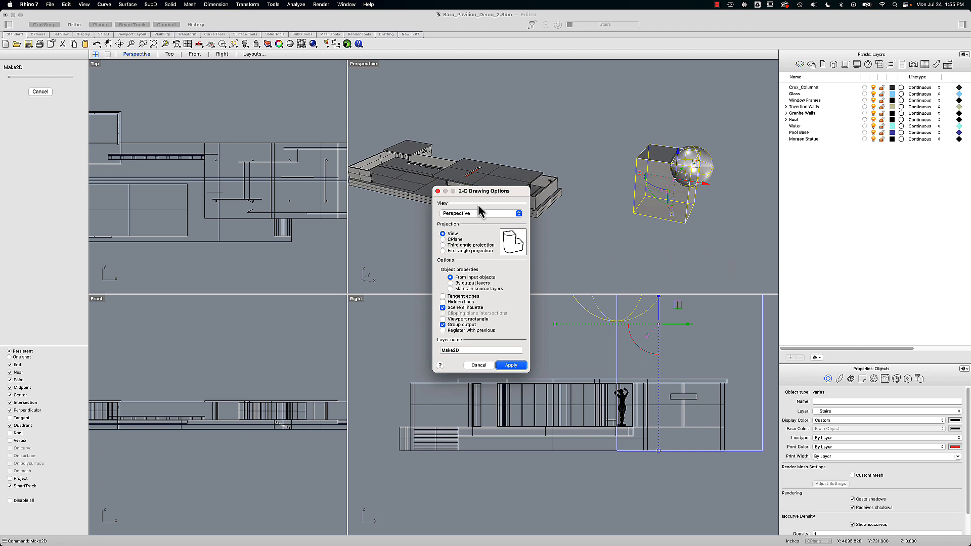
drag(480, 195, 456, 185)
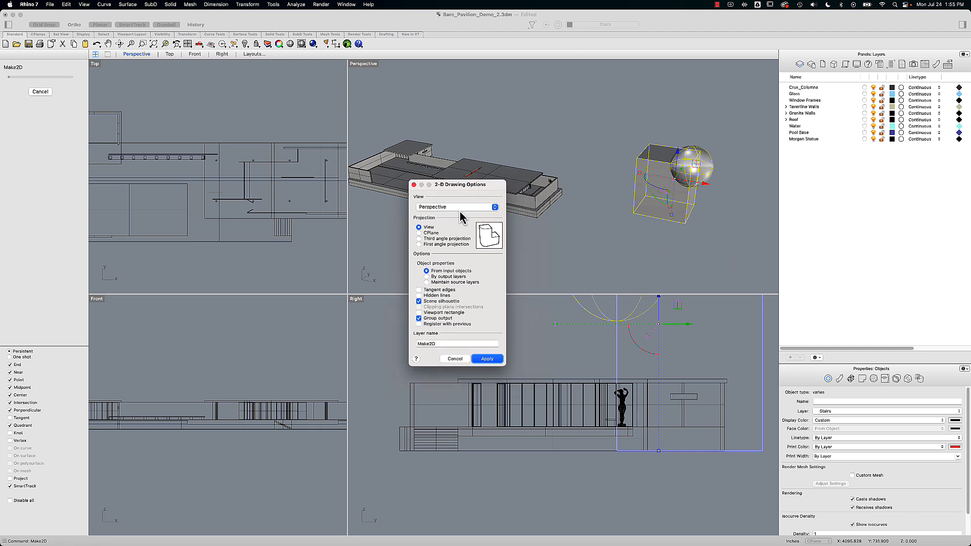
click(430, 234)
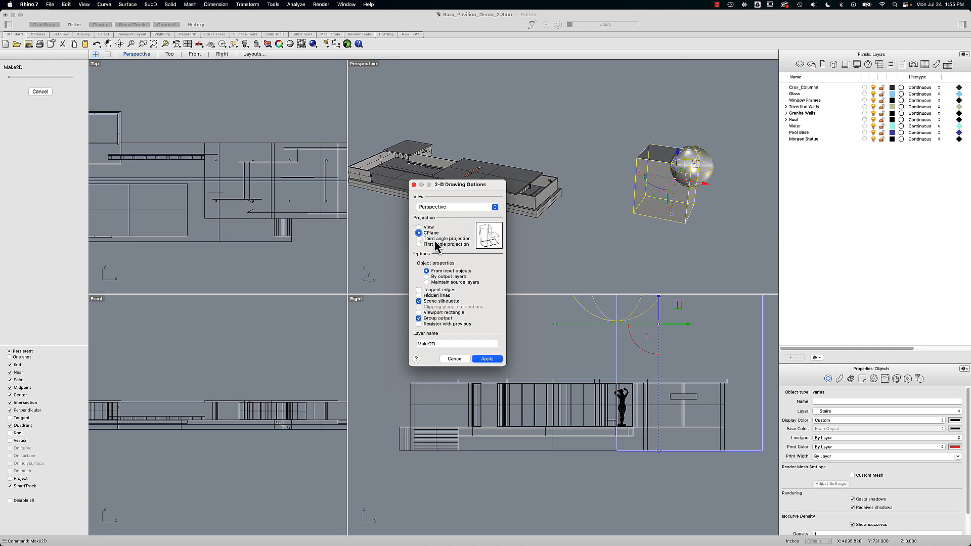
click(435, 240)
click(436, 245)
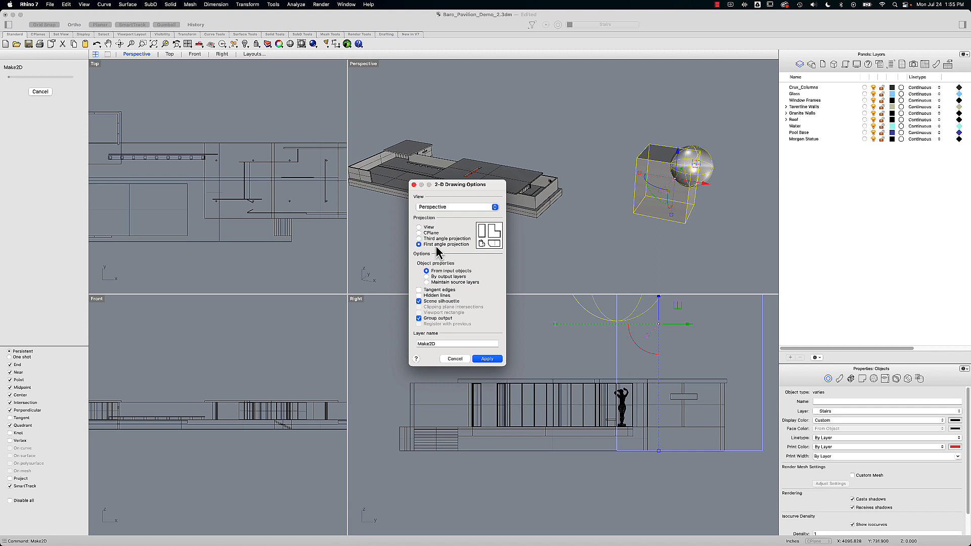
click(431, 231)
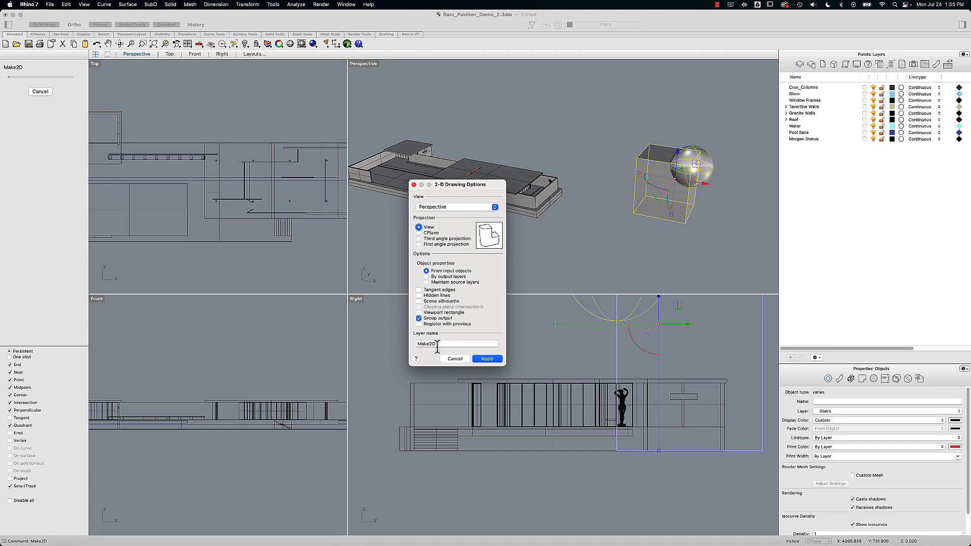
- Name the output layer Test Make 2D and generate the 2D drawing
double_click(422, 344)
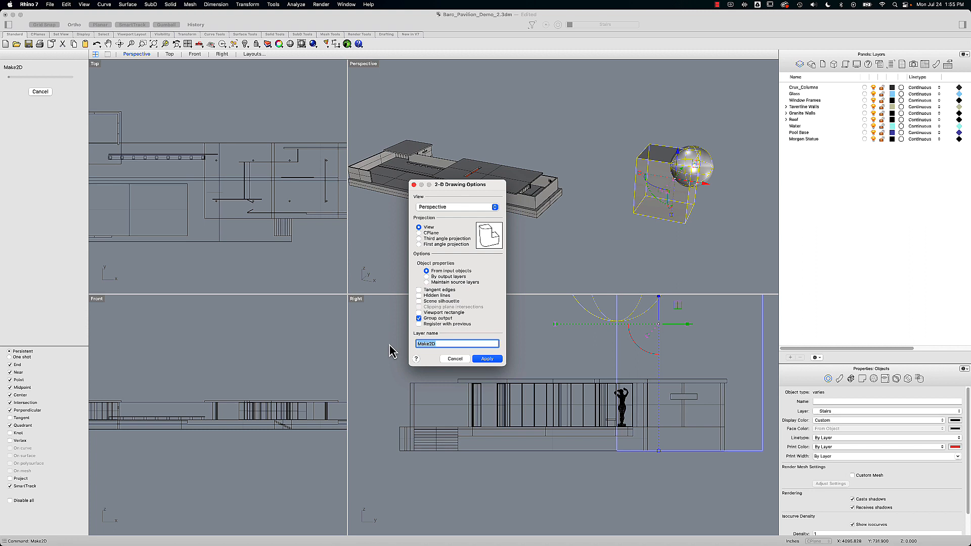
text(Test)
click(489, 361)
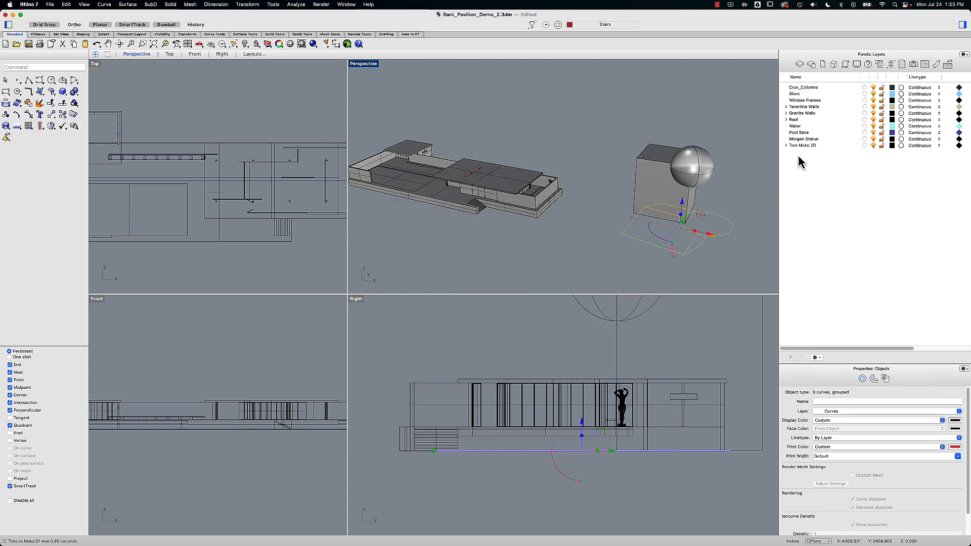
- Expand the Test Make 2D layer and its Visible sublayer to examine the layer structure, leaving the curves deselected
click(786, 146)
click(792, 152)
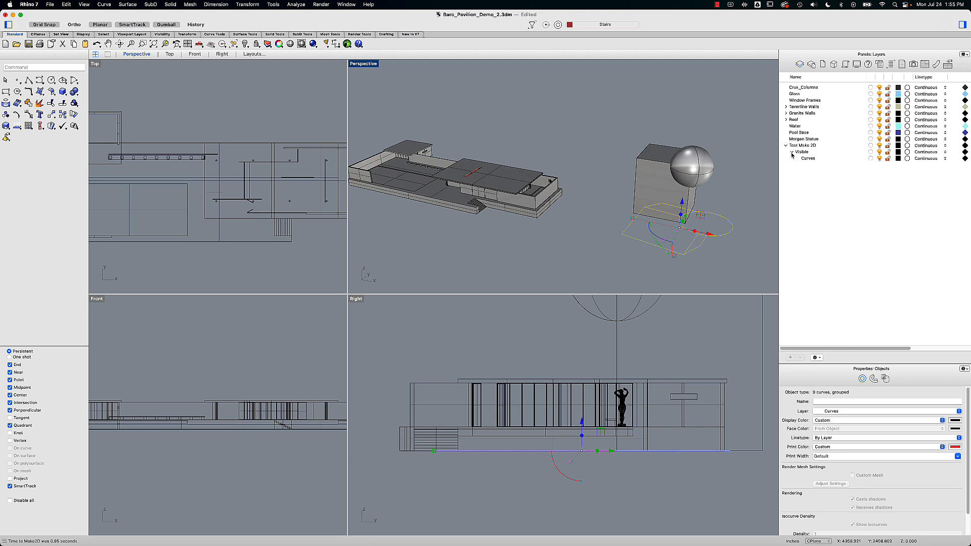
click(710, 268)
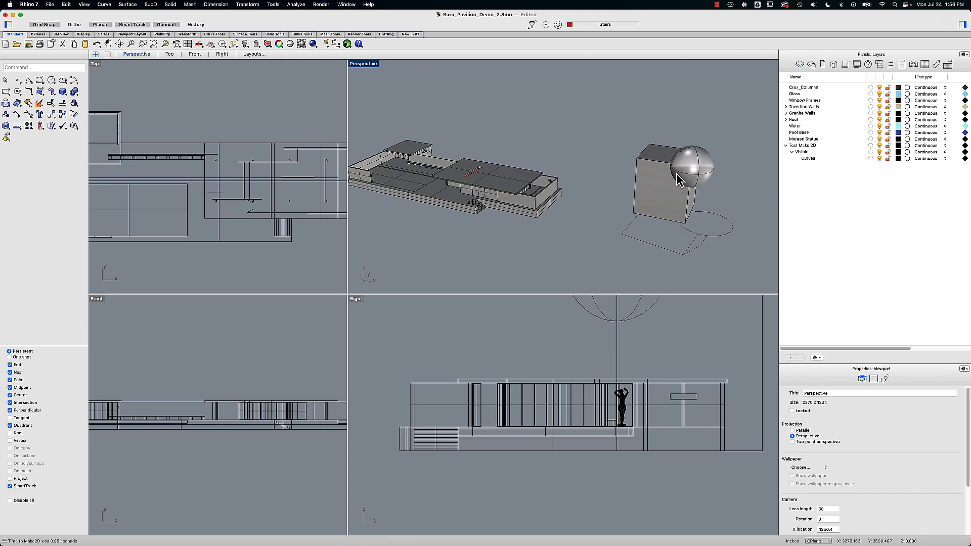
- In a maximized Top view, move the 2D line drawing clear of the box and sphere, and return to the four-view layout
double_click(95, 65)
scroll(198, 148, down, 5)
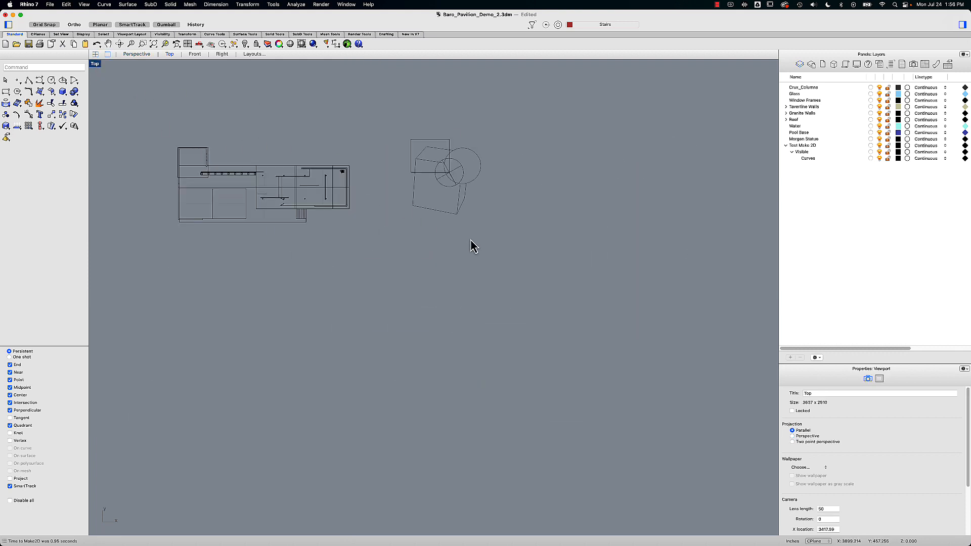
drag(445, 206, 563, 188)
shift+click(480, 174)
click(583, 214)
right_drag(558, 224, 558, 220)
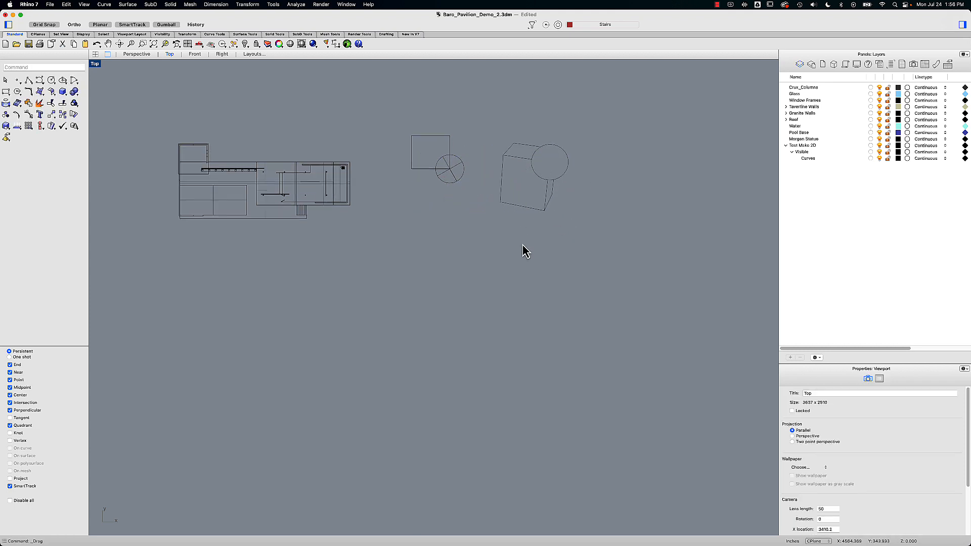
click(97, 55)
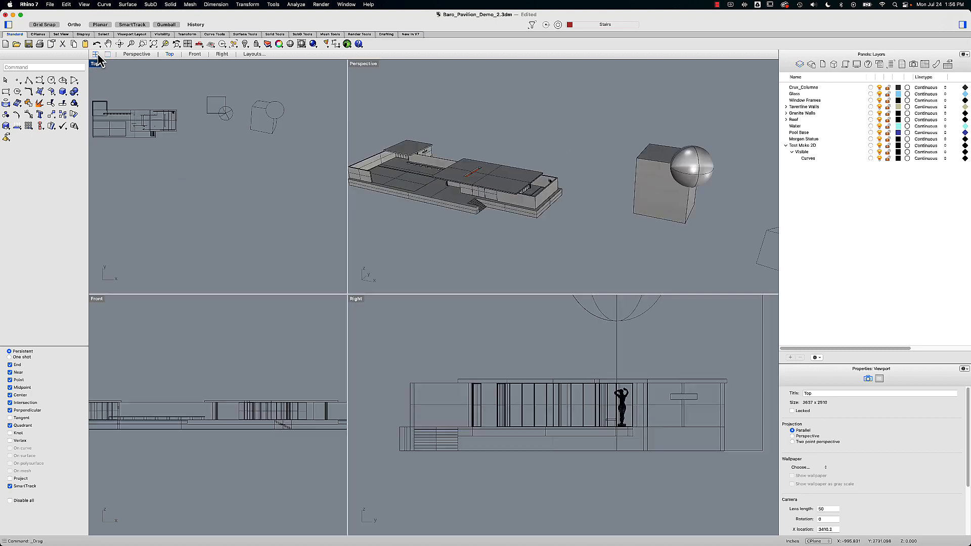
- Delete the 2D line drawing and the Test Make 2D layer
right_drag(405, 131, 596, 228)
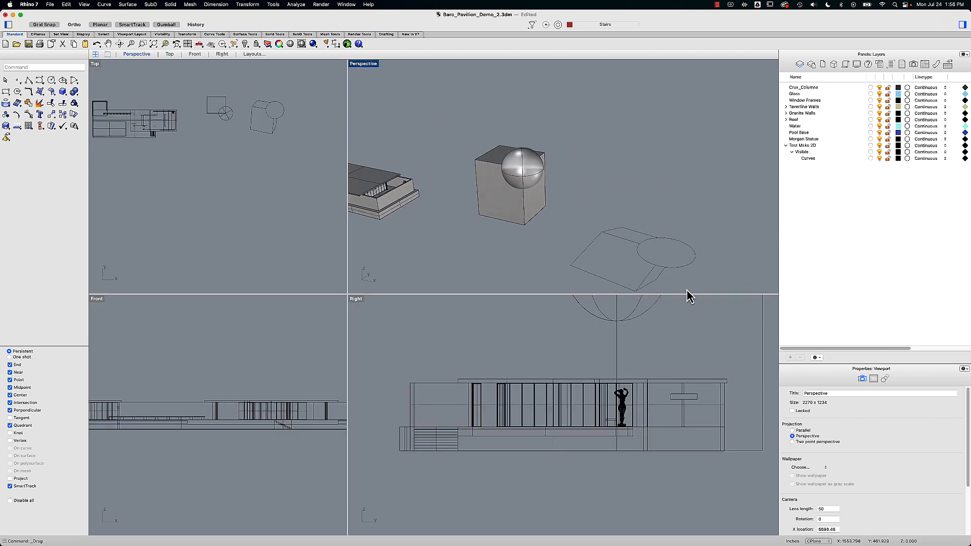
drag(688, 296, 589, 223)
key(F10)
key(Delete)
click(822, 146)
click(800, 357)
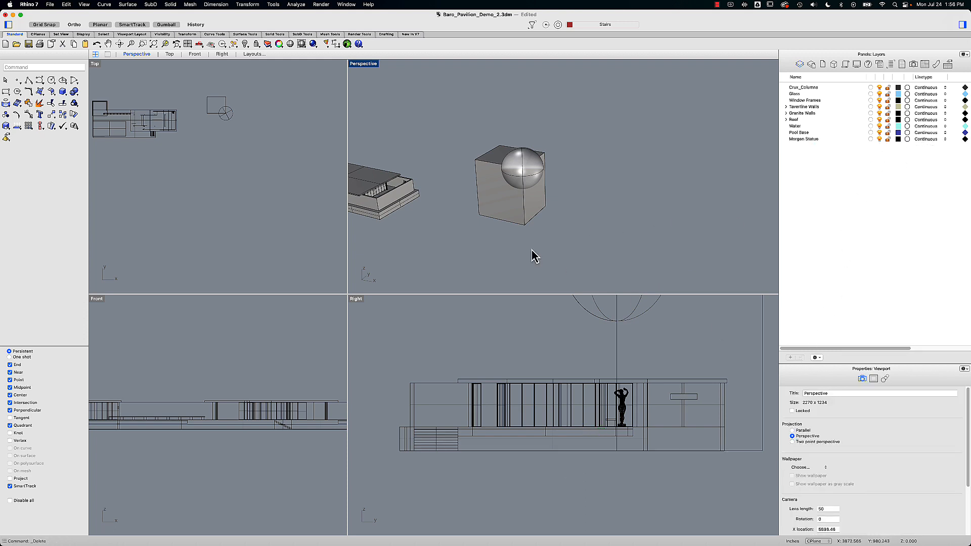
- Switch the Perspective viewport to the southeast isometric view
right_drag(534, 257, 587, 242)
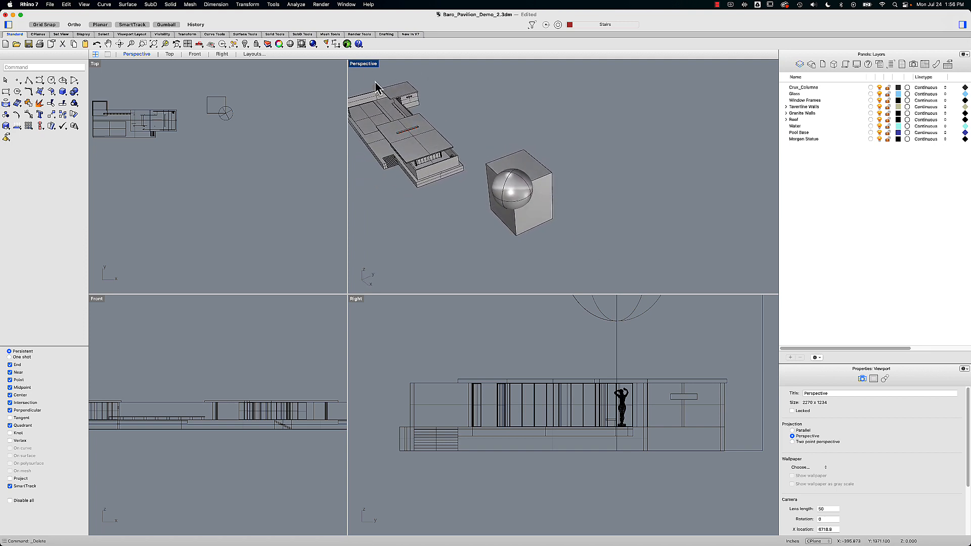
click(366, 66)
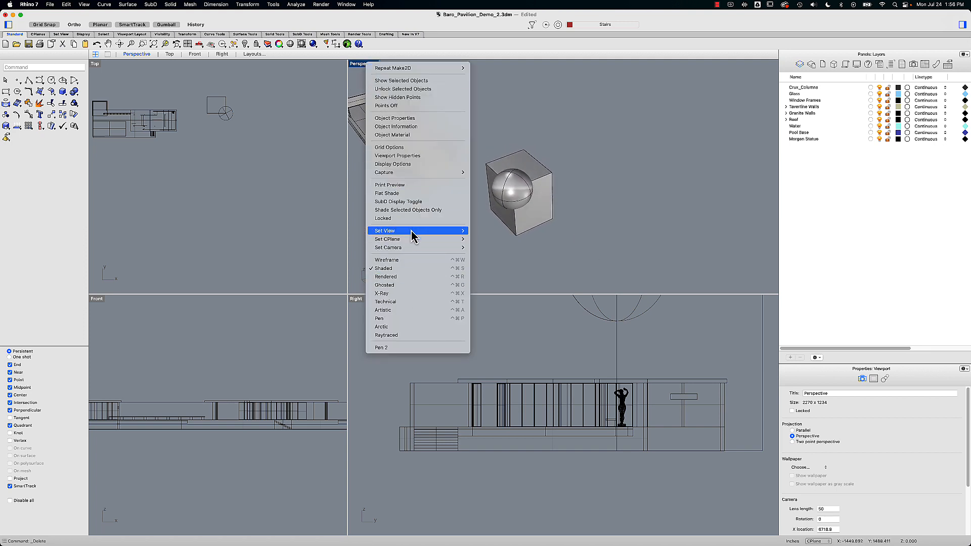
mouse_move(449, 231)
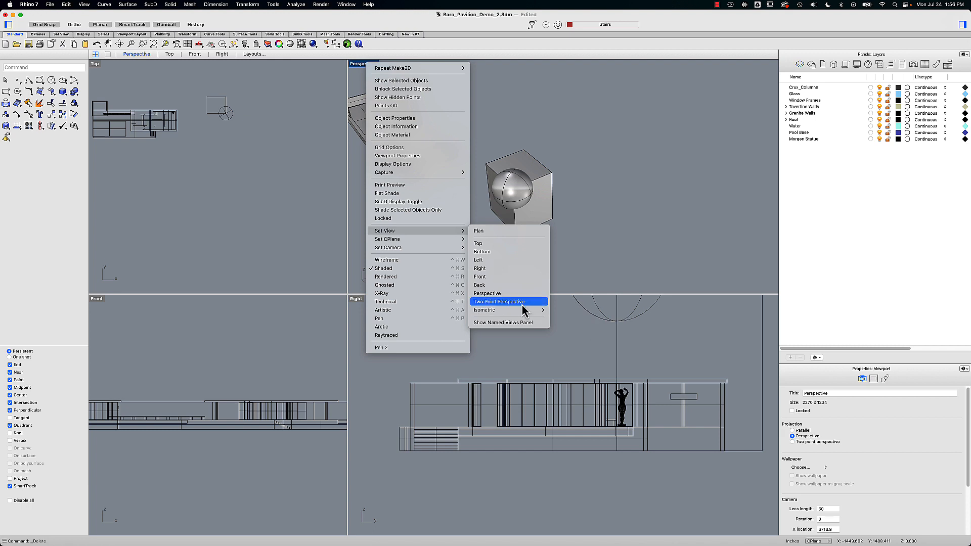
mouse_move(506, 311)
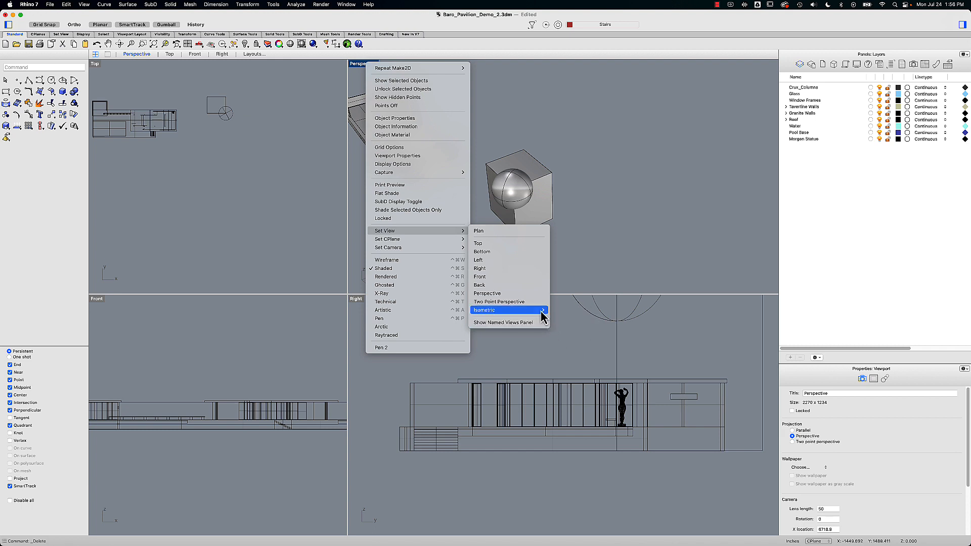
click(558, 327)
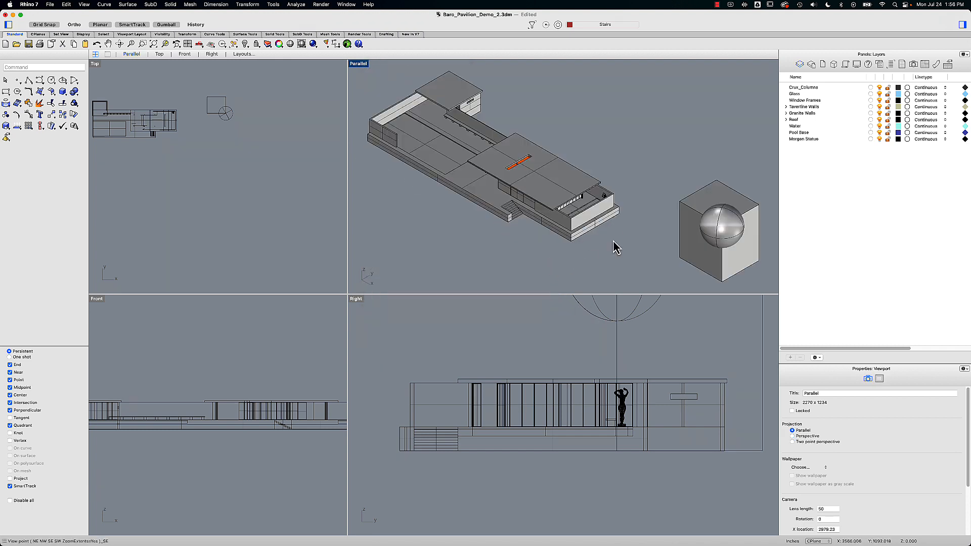
- Make a 2D drawing of the box and sphere from the Parallel view with View projection, on an output layer named Test 2
scroll(614, 243, up, 1)
right_drag(614, 243, 488, 182)
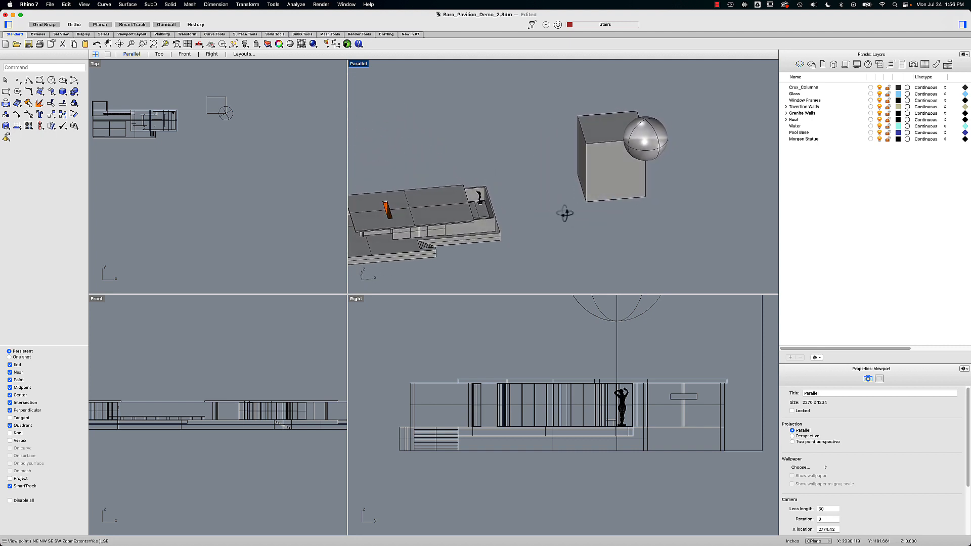
ctrl+shift+right_drag(566, 211, 574, 211)
drag(564, 68, 731, 213)
text(Make2D)
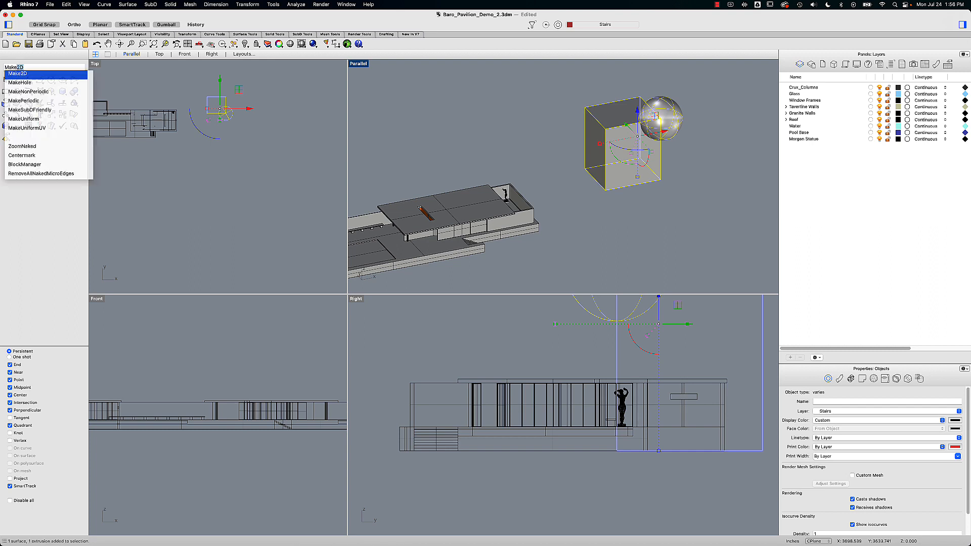
key(Return)
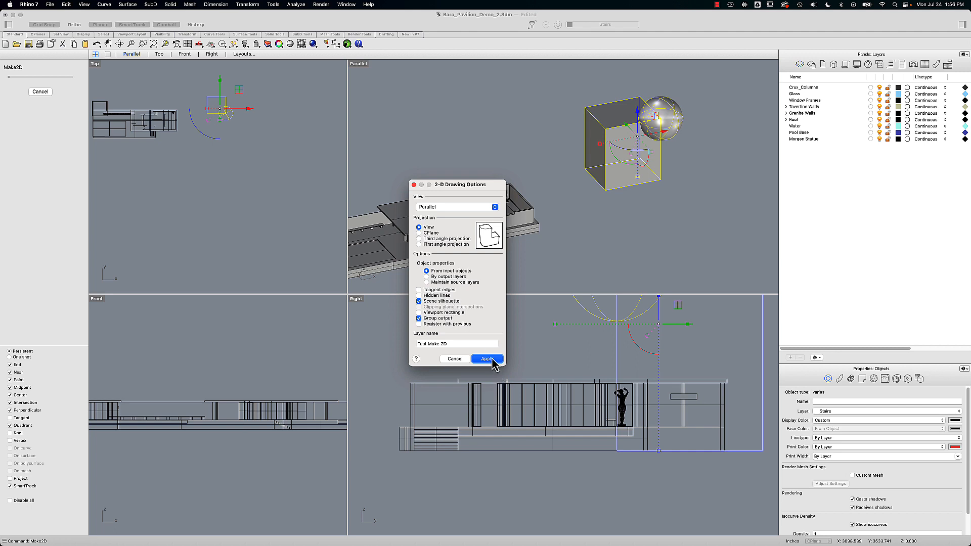
triple_click(453, 344)
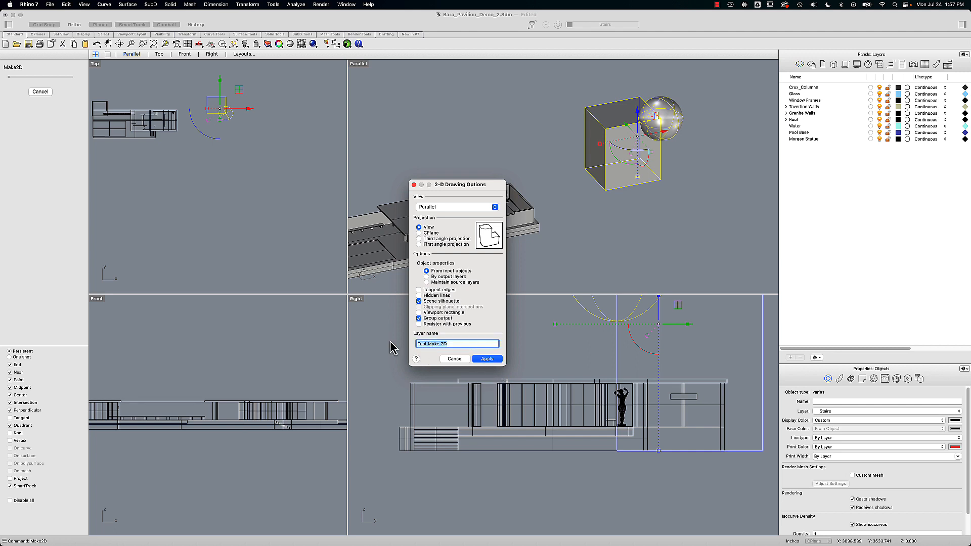
text(Te)
key(Return)
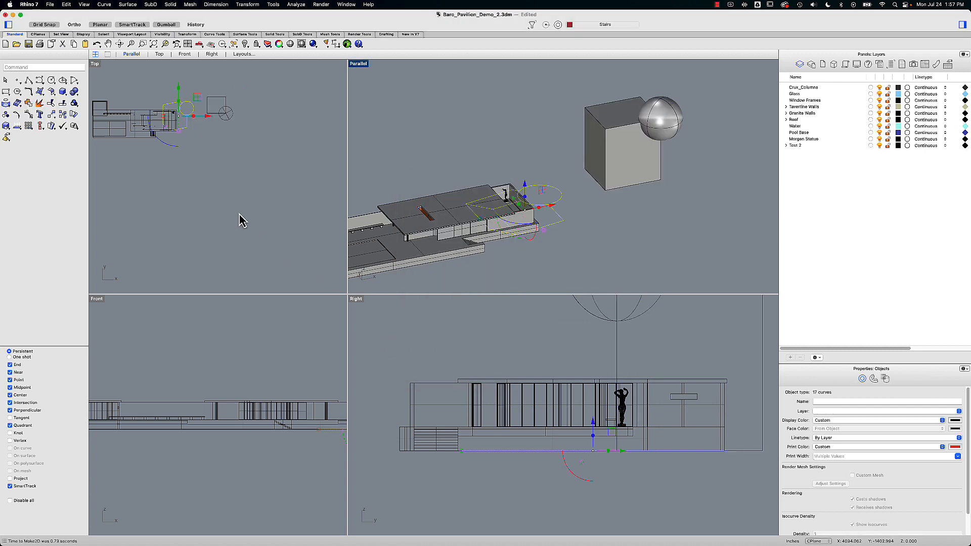
- In the Top view, move the new 2D drawing into the empty space on the far side of the box and sphere
scroll(230, 195, down, 2)
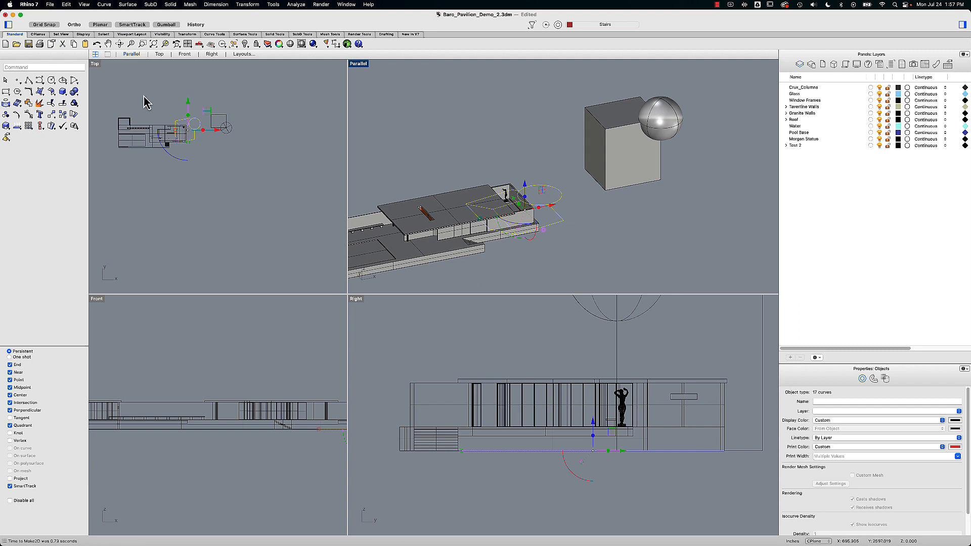
drag(217, 131, 287, 131)
click(280, 171)
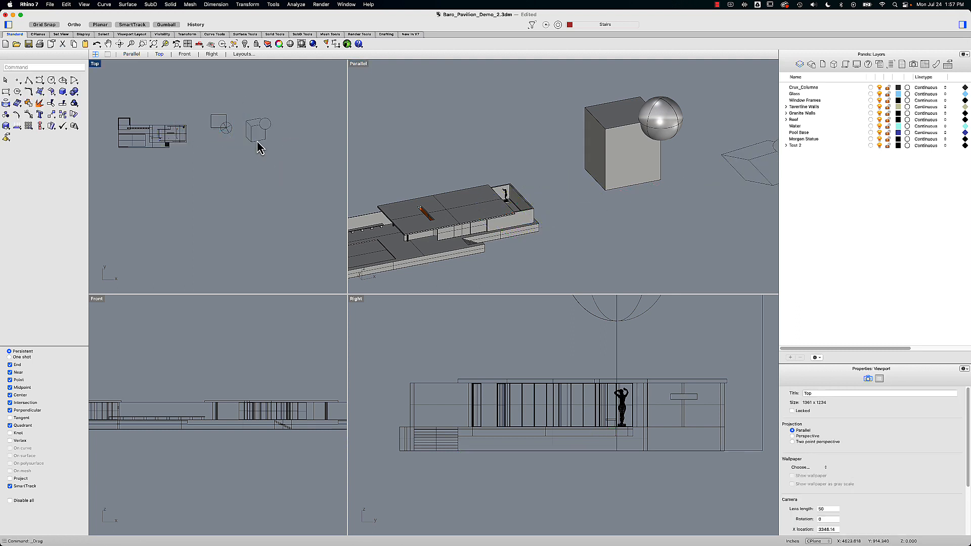
- Turn on Print Preview to display the model and the 2D drawing with their print settings
scroll(256, 146, up, 10)
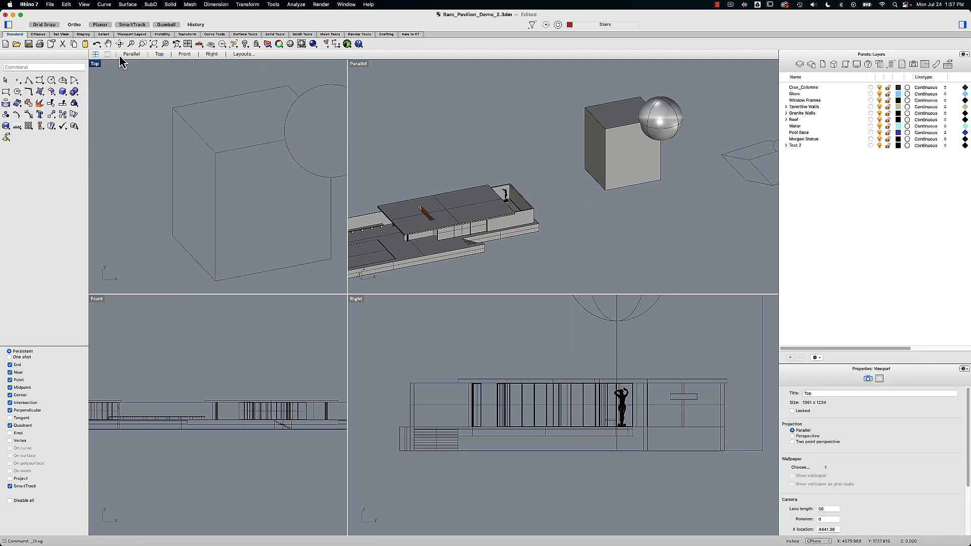
click(84, 5)
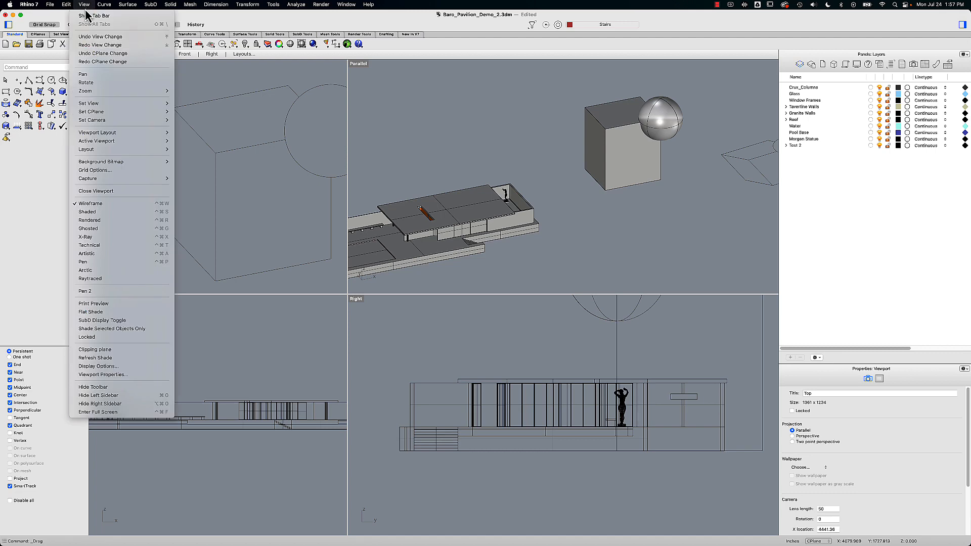
click(102, 310)
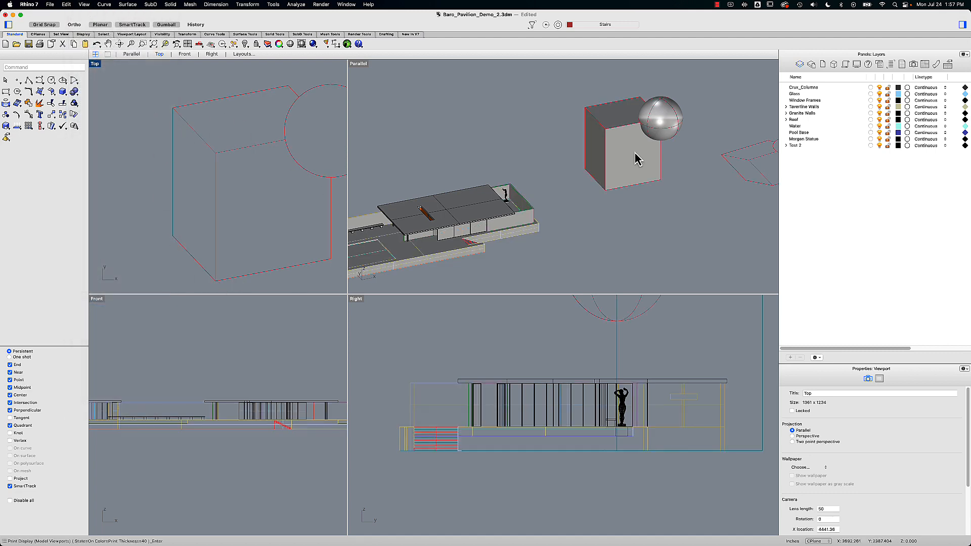
- Select the 2D drawing's curves in the Top view and set their print color to Black
right_drag(343, 215, 325, 210)
drag(325, 210, 164, 88)
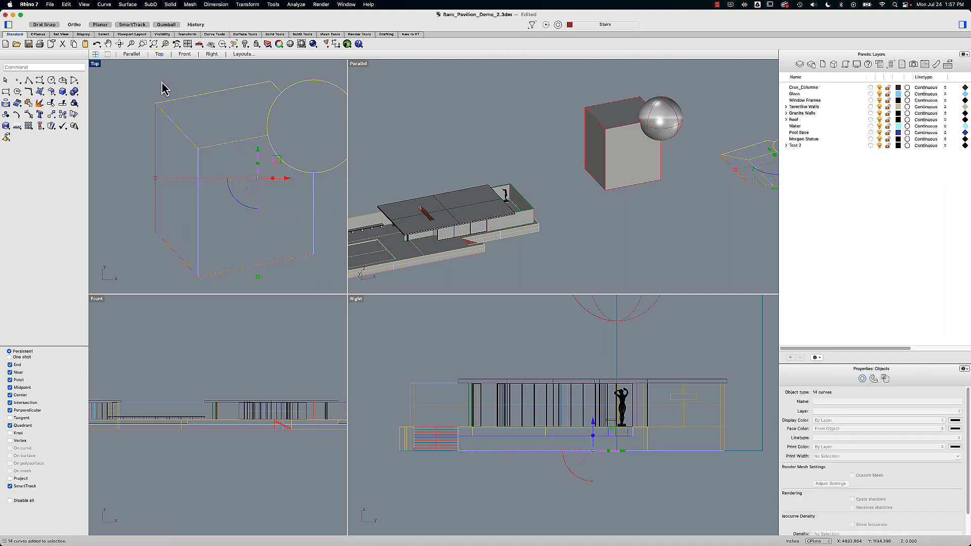
click(957, 447)
click(287, 204)
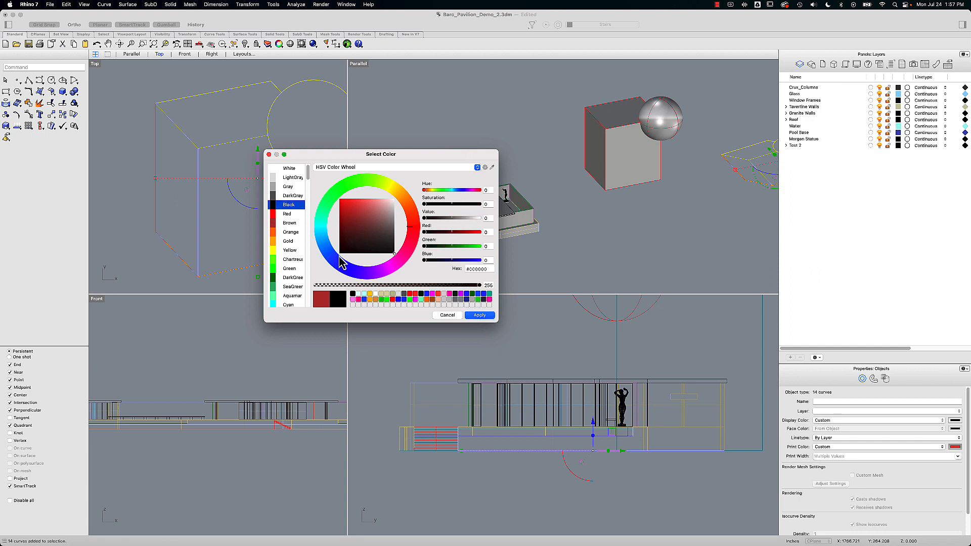
click(480, 315)
click(150, 92)
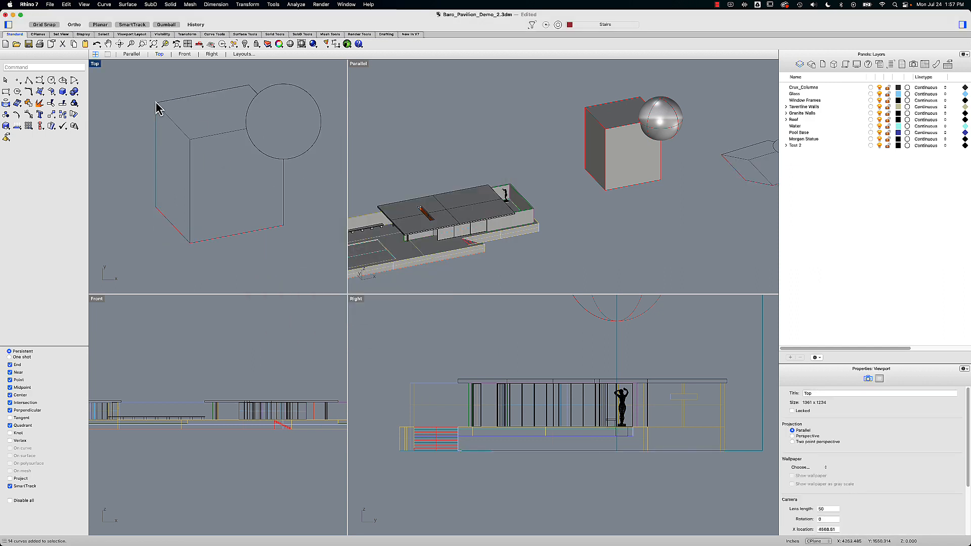
- Set the display color of the box's grouped curves in the 2D drawing to By Layer
click(156, 124)
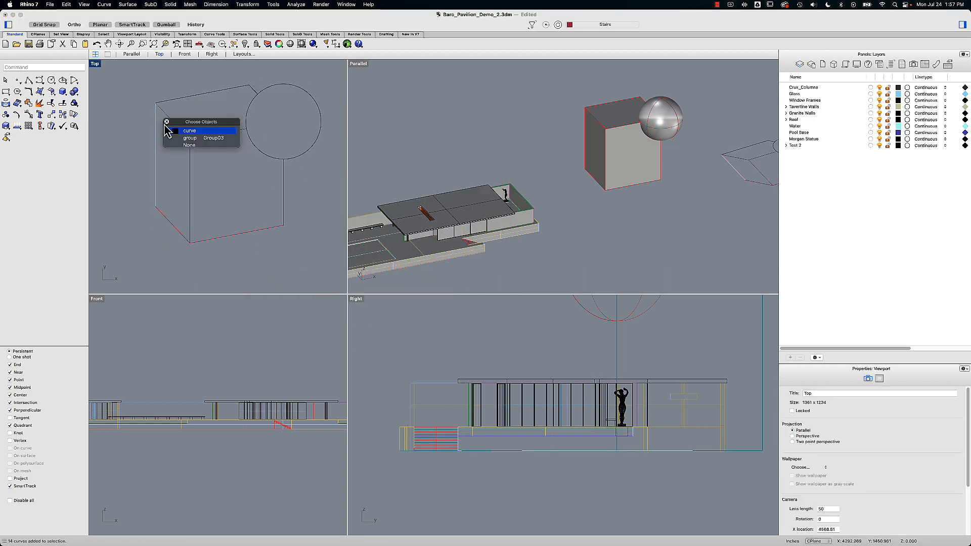
click(175, 142)
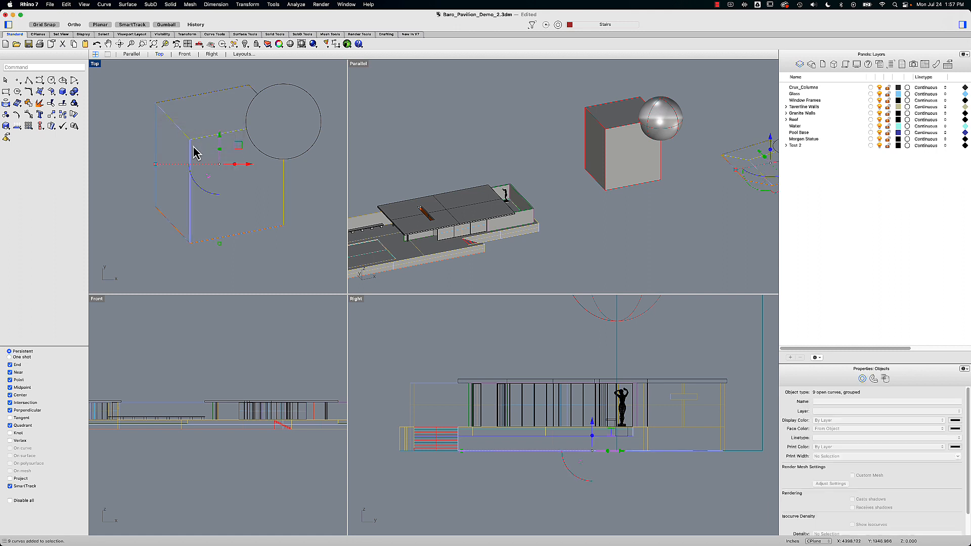
click(895, 422)
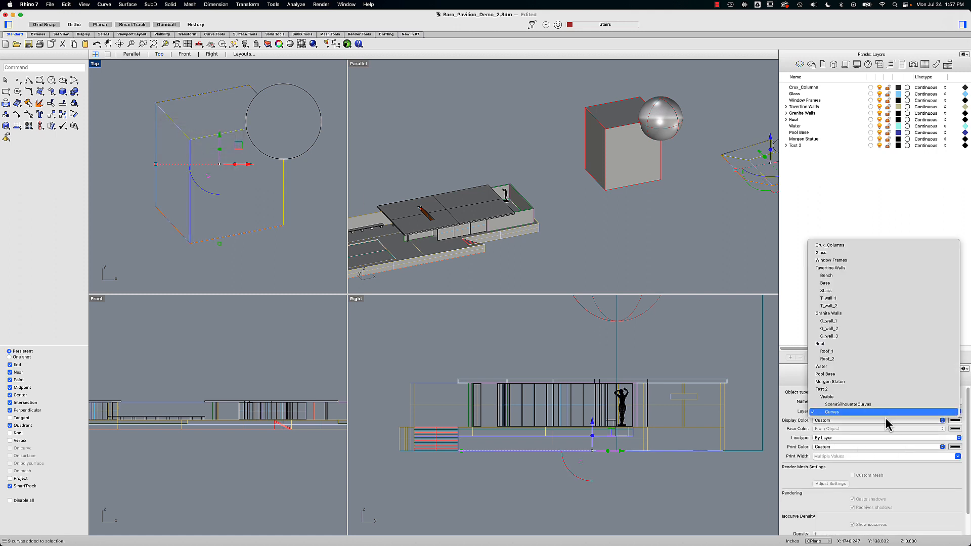
click(888, 420)
click(886, 425)
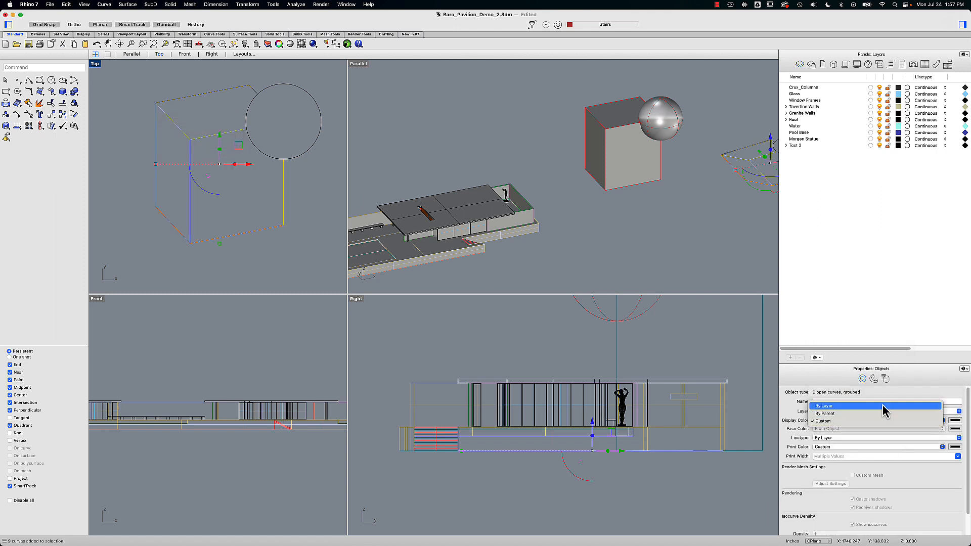
click(887, 420)
click(269, 244)
- Set the print color of the bottom silhouette edge on the box drawing's front face to Black
click(264, 231)
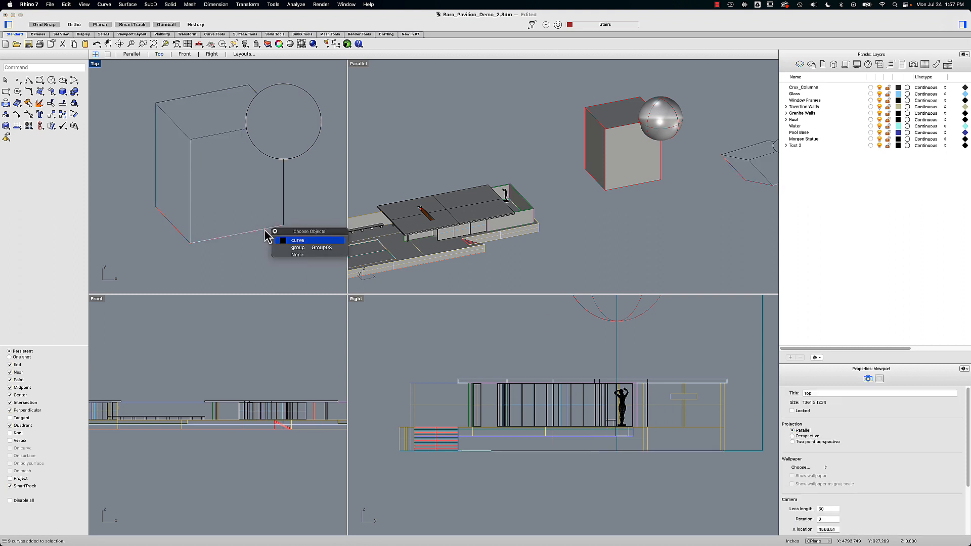
click(295, 247)
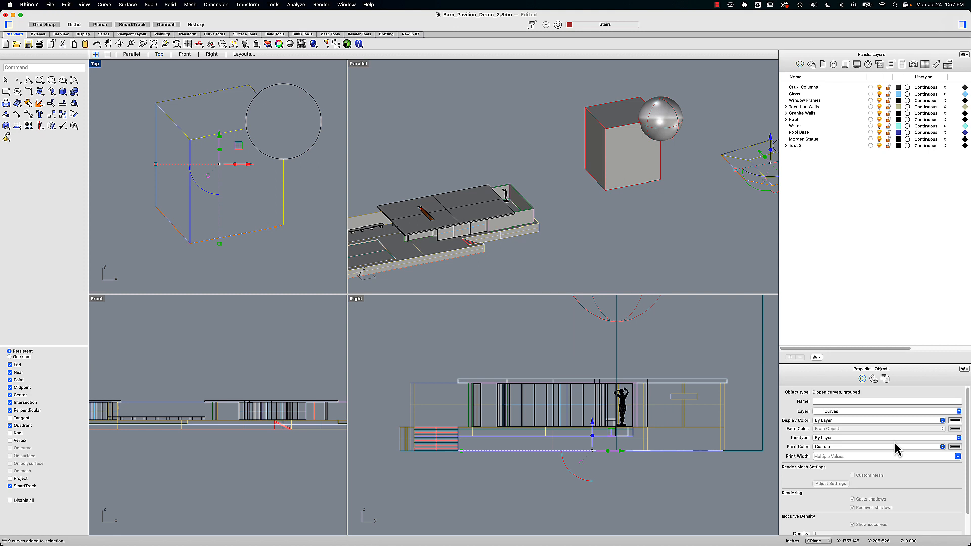
click(297, 257)
click(261, 232)
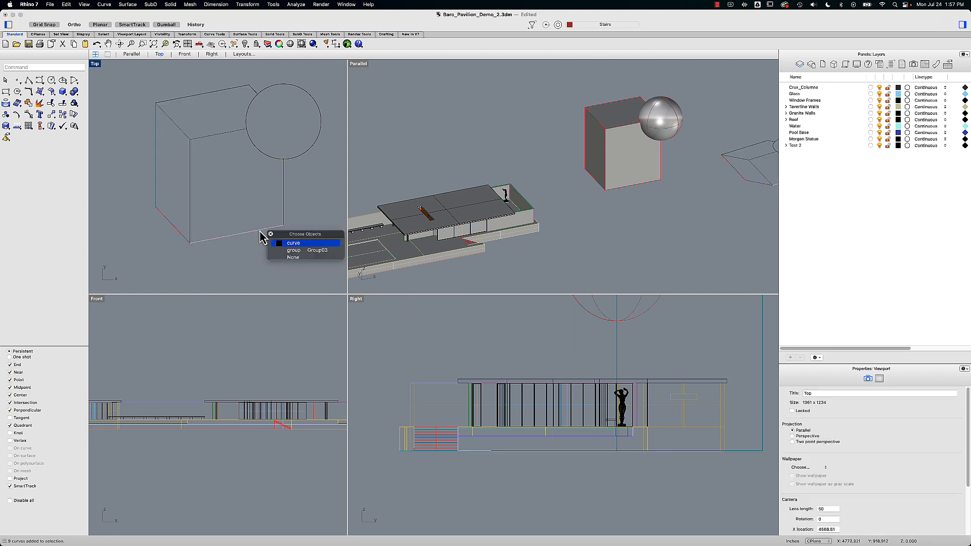
click(286, 245)
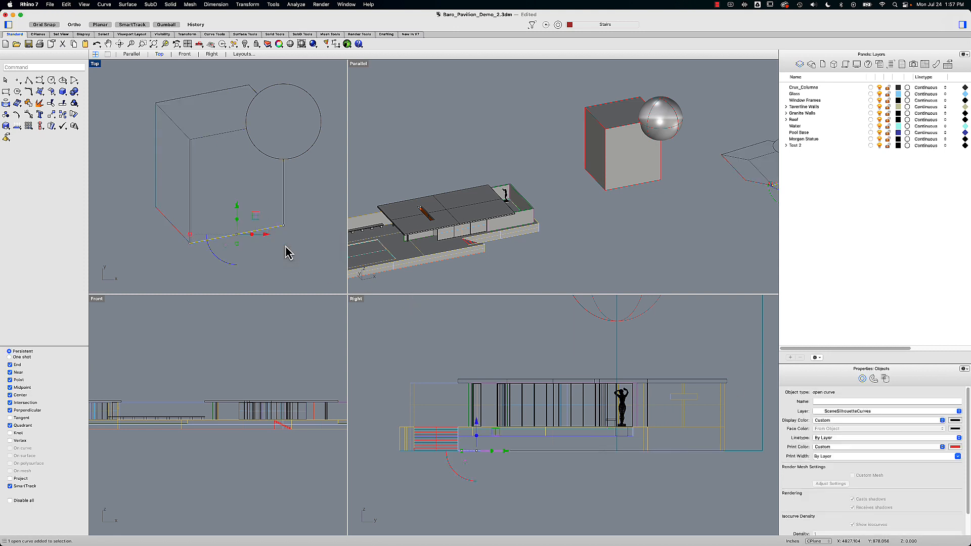
click(955, 447)
click(273, 205)
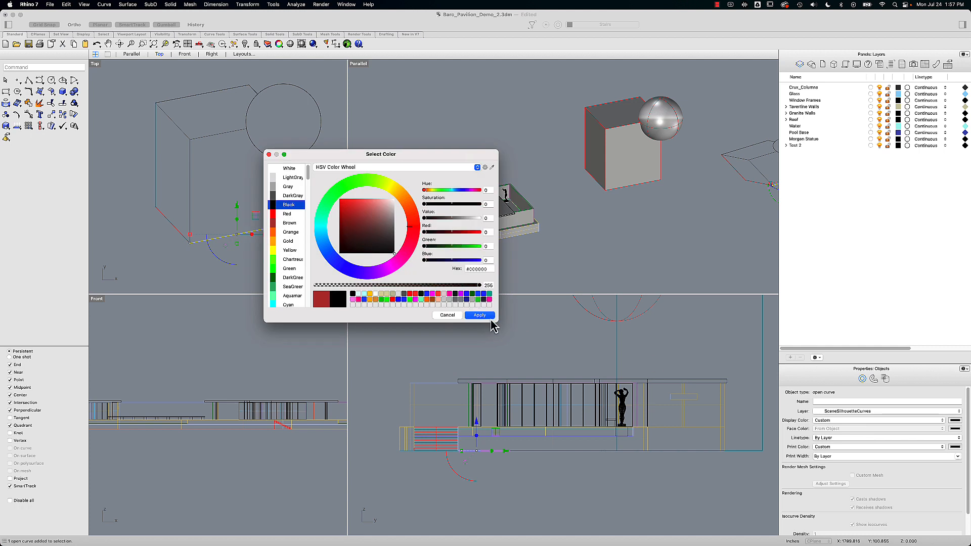
click(480, 316)
- Set the print color of the box drawing's leftmost vertical silhouette edge to Black
click(156, 172)
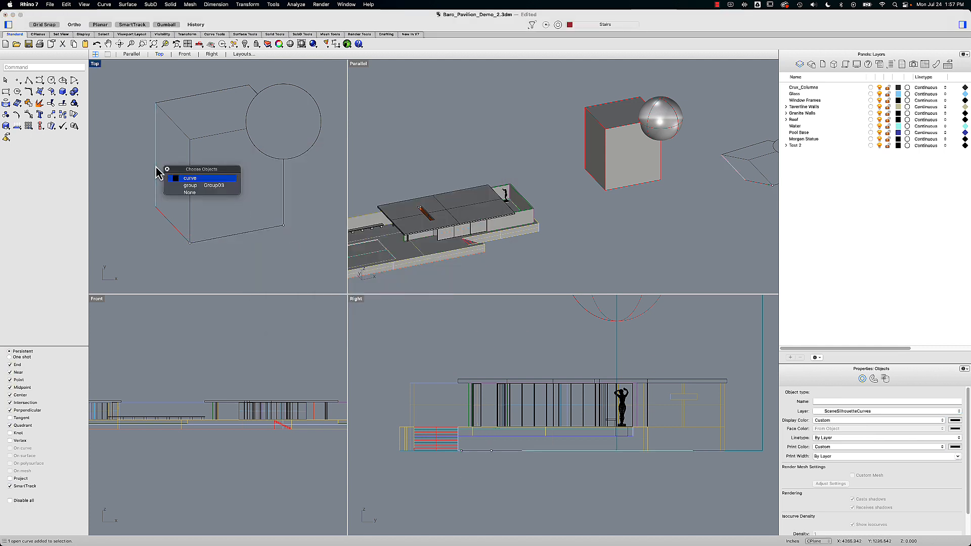
click(170, 184)
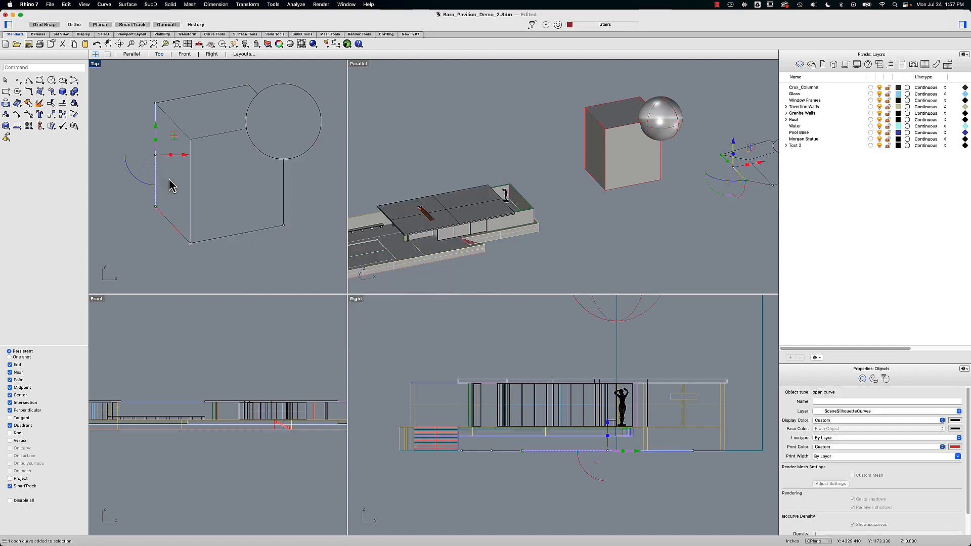
click(955, 447)
click(273, 205)
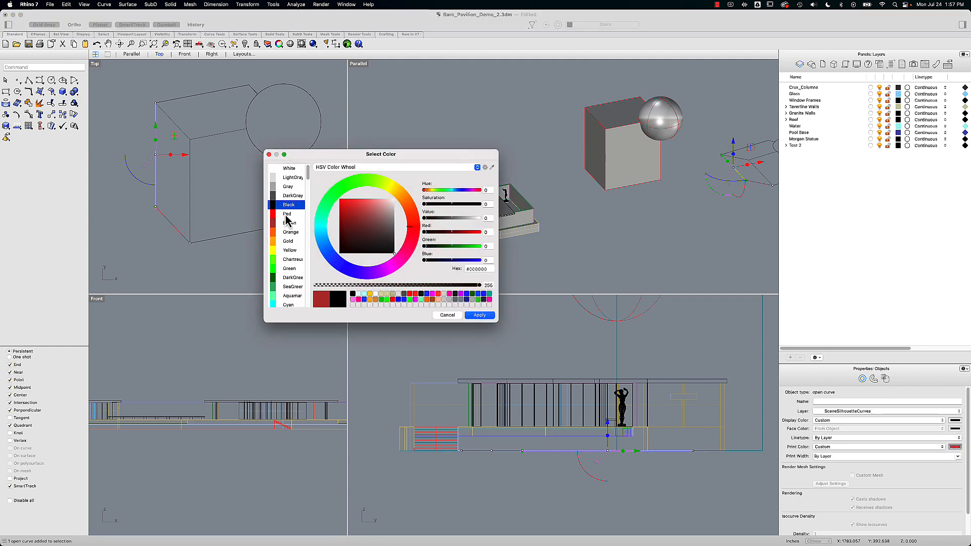
click(480, 315)
- Set the print color of the slanted bottom silhouette edge on the box drawing's left face to Black
click(181, 235)
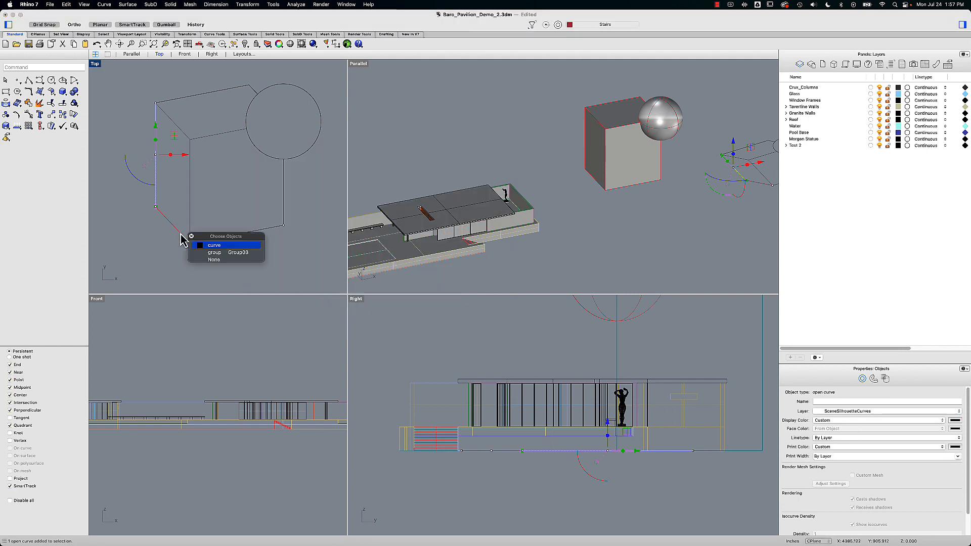
click(207, 245)
click(955, 448)
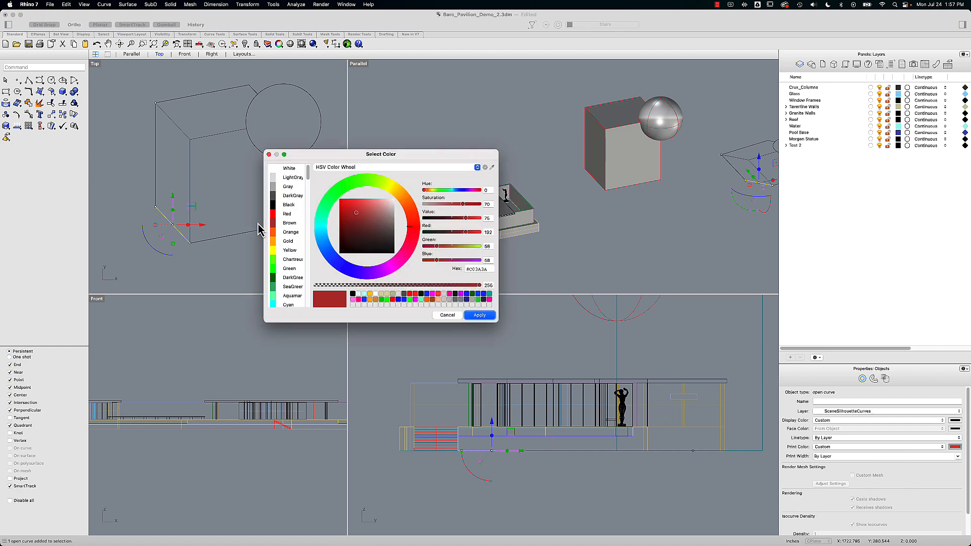
click(272, 206)
click(480, 315)
click(186, 260)
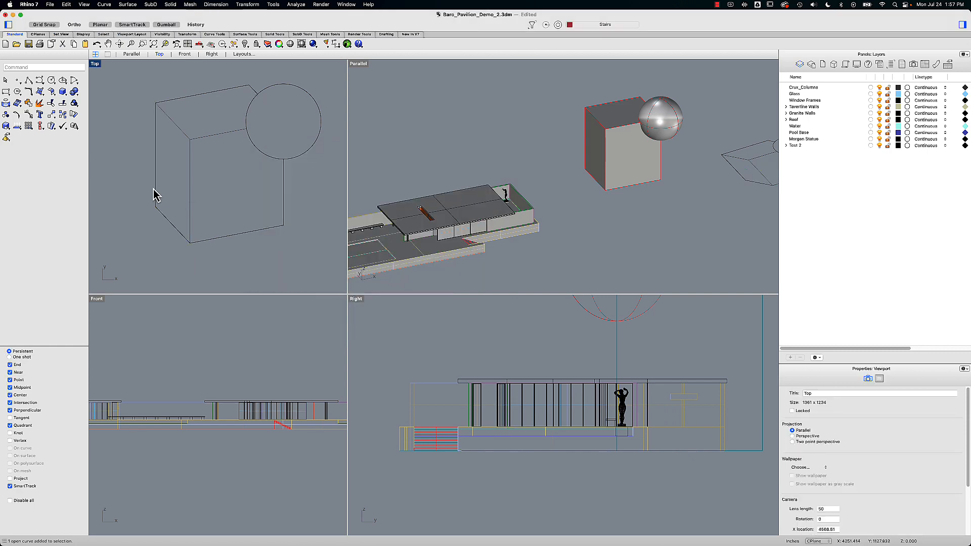
- Delete the box-and-sphere 2D drawing in the Top view and the 3D box and sphere in the Parallel view
scroll(201, 231, down, 2)
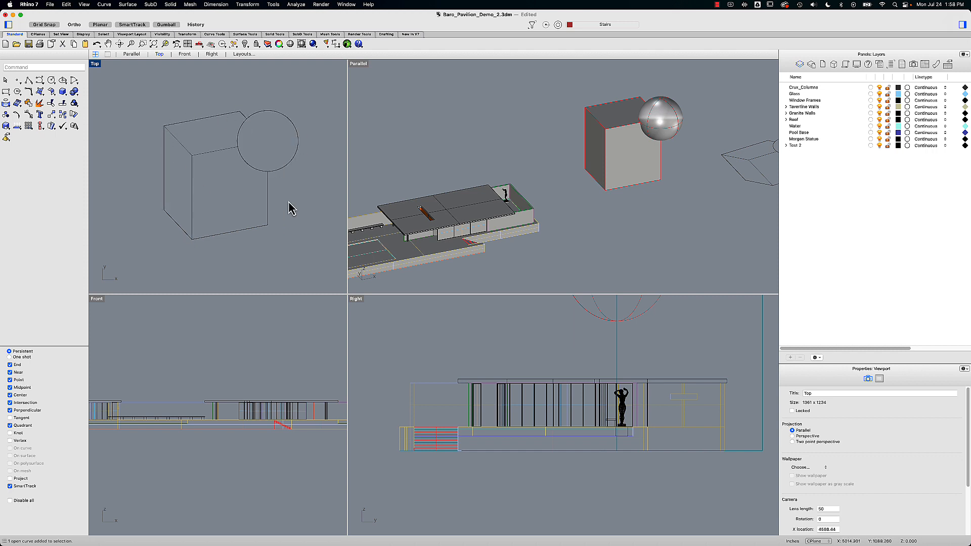
drag(138, 85, 319, 280)
key(Delete)
right_drag(559, 208, 555, 181)
drag(550, 80, 710, 235)
key(Delete)
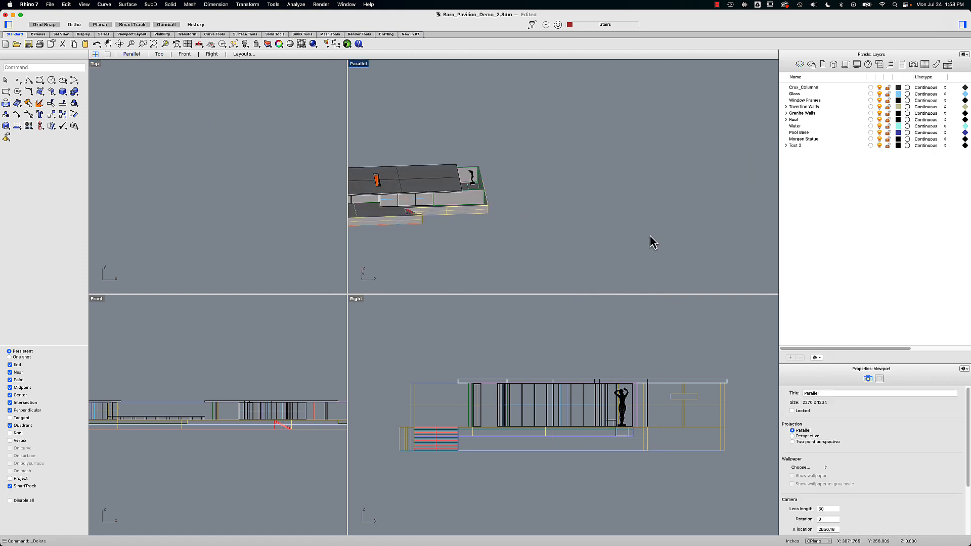
- Fit the Top view to the pavilion's extents and orbit the Parallel view to an aerial corner view of the whole pavilion
right_drag(651, 243, 703, 238)
click(127, 87)
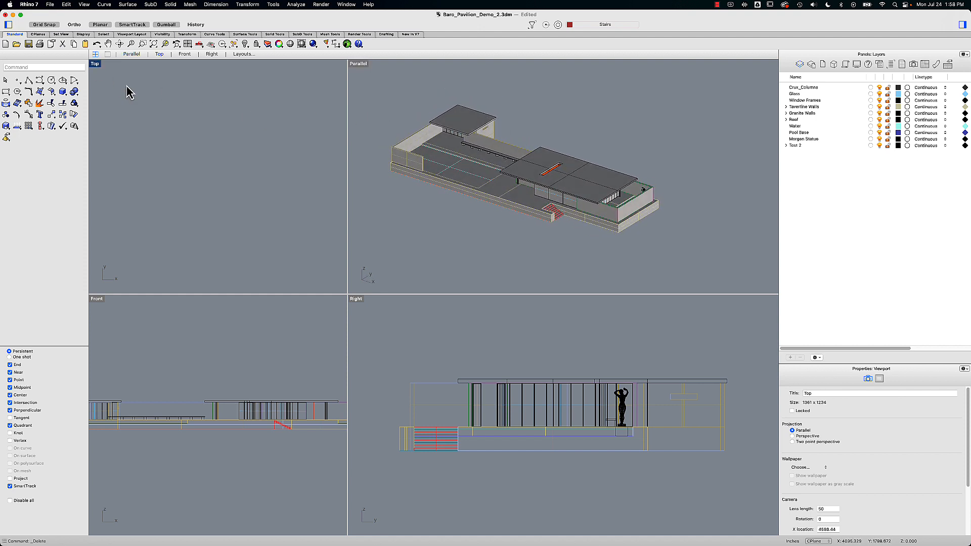
key(super+shift+e)
click(504, 230)
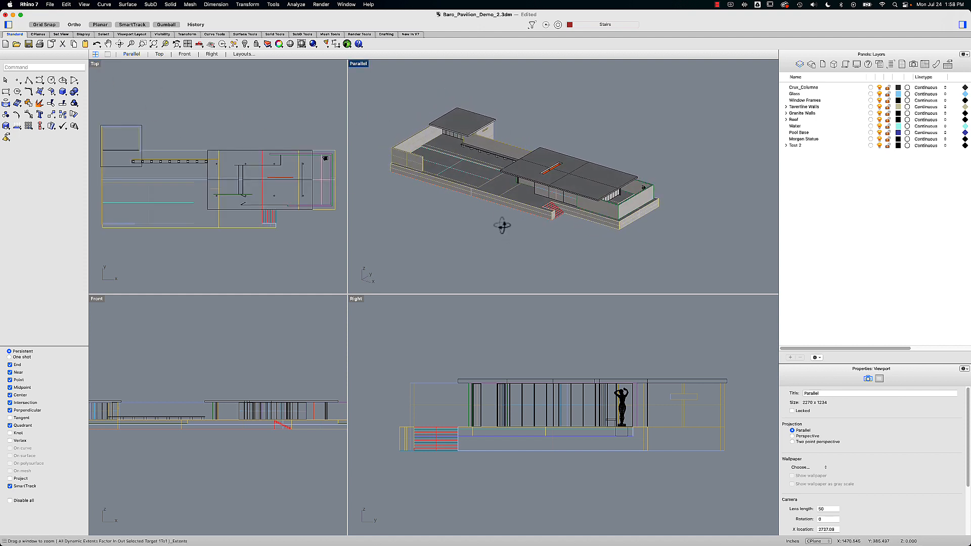
drag(369, 96, 675, 261)
key(Escape)
mouse_move(590, 217)
right_down()
mouse_move(581, 204)
mouse_move(559, 216)
mouse_move(524, 212)
mouse_move(512, 226)
mouse_move(561, 236)
mouse_move(581, 204)
right_up()
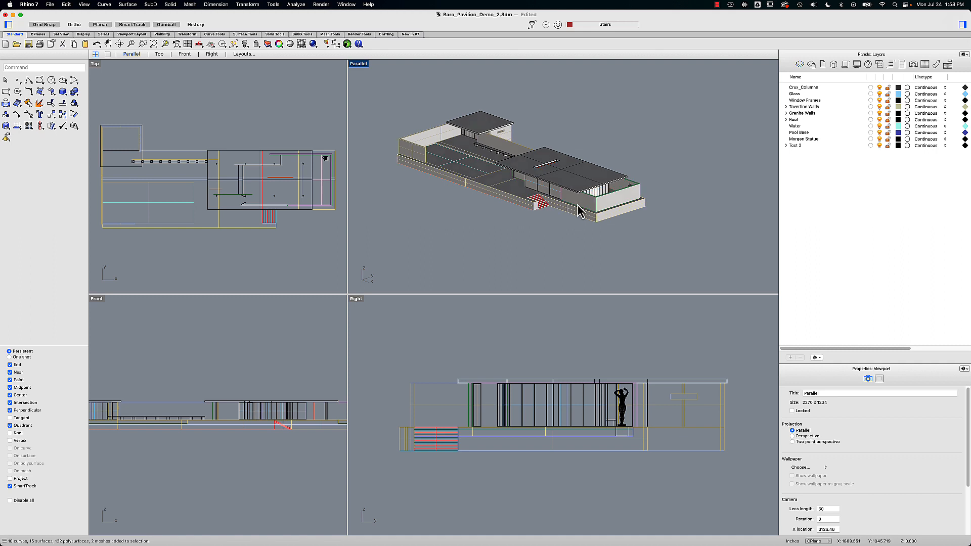
- Make a 2D drawing of the whole pavilion from the Parallel view with View projection, on an output layer named Barc Pavilion 2D
drag(464, 127, 693, 253)
text(Make2D)
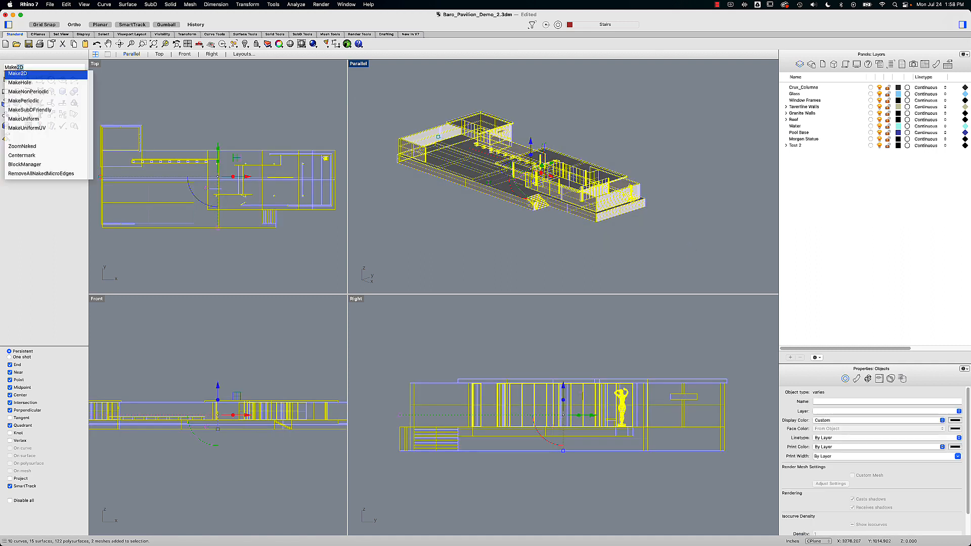
key(Return)
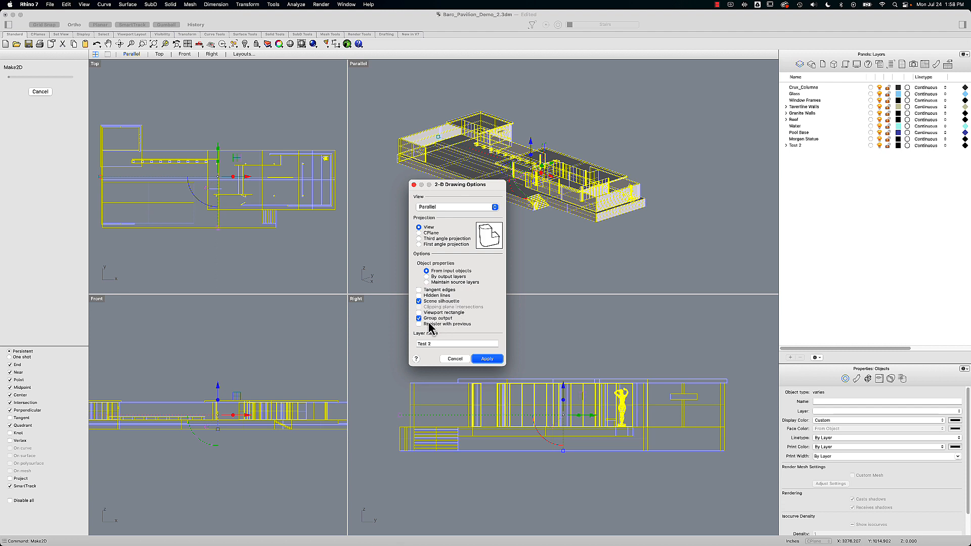
click(445, 344)
text(Barc Pavilion 2D)
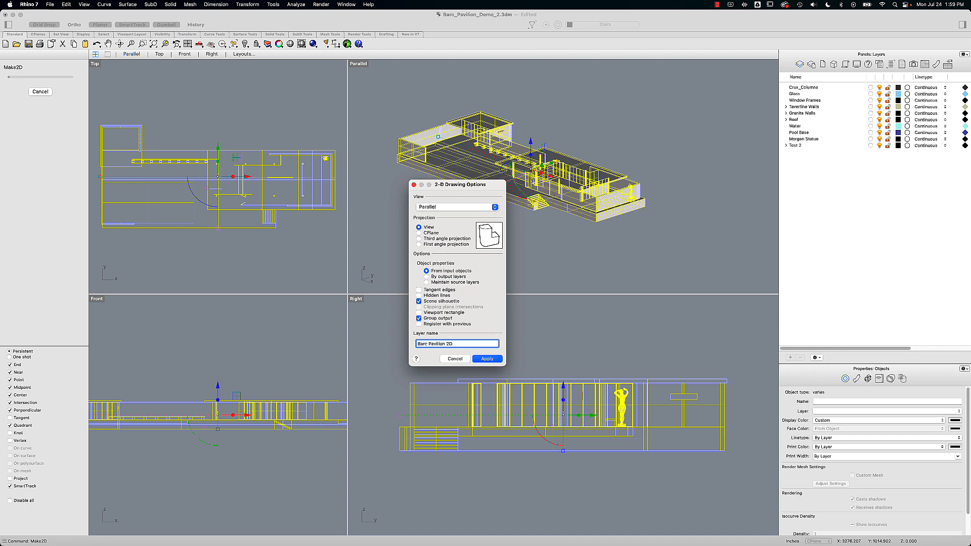
key(Return)
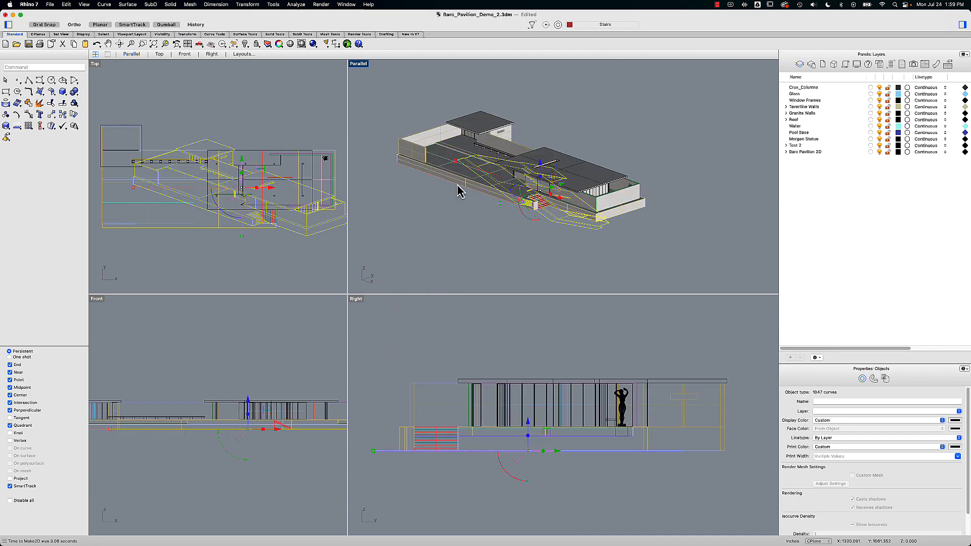
- Maximize the Top view and move the pavilion's 2D drawing into the empty space to the right of the plan
double_click(96, 64)
scroll(461, 218, down, 5)
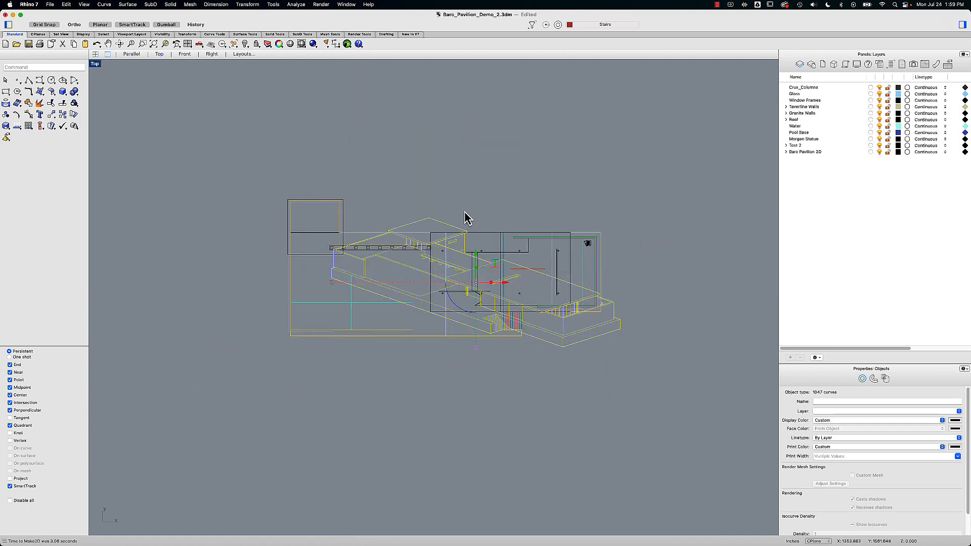
drag(495, 260, 717, 255)
right_drag(706, 203, 467, 204)
click(467, 204)
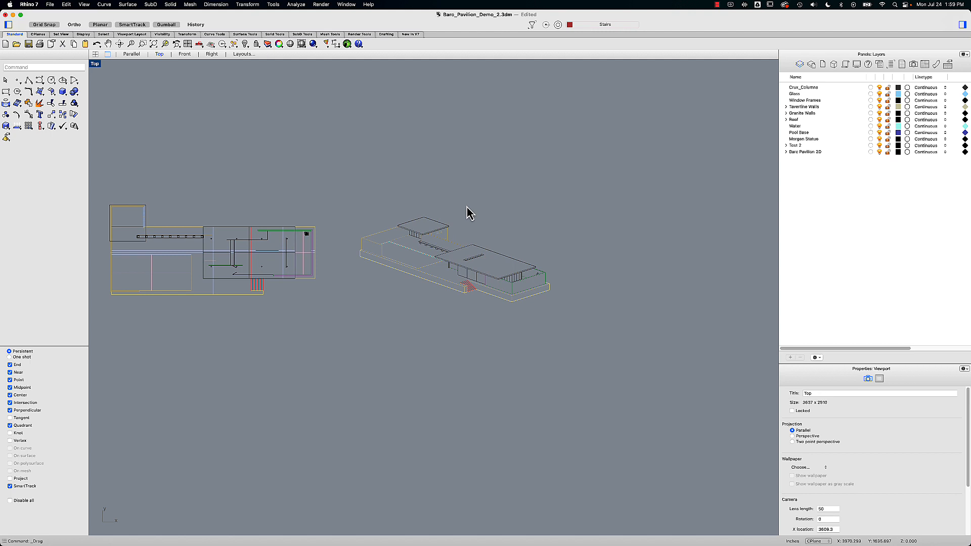
- Set the display color of all curves in the pavilion's 2D drawing to Black
scroll(467, 206, up, 4)
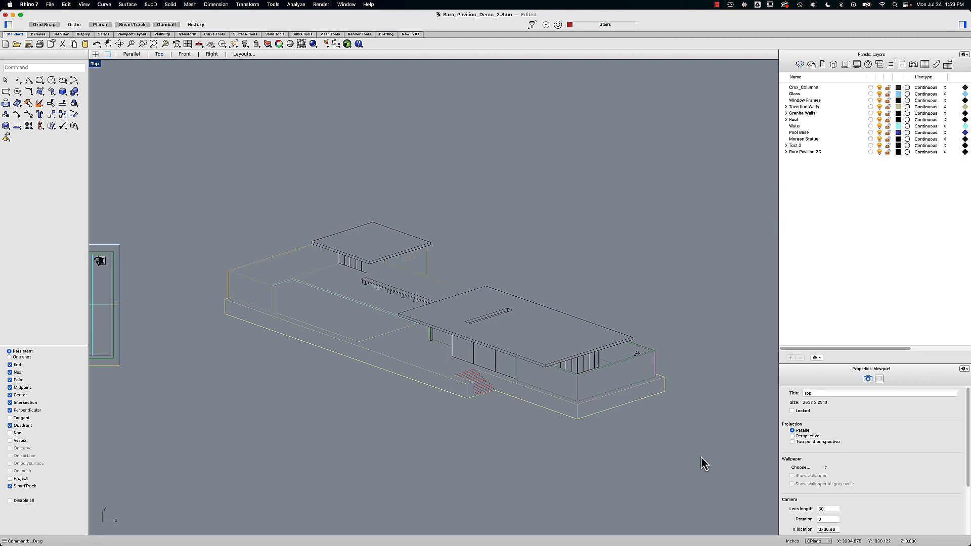
key(super+a)
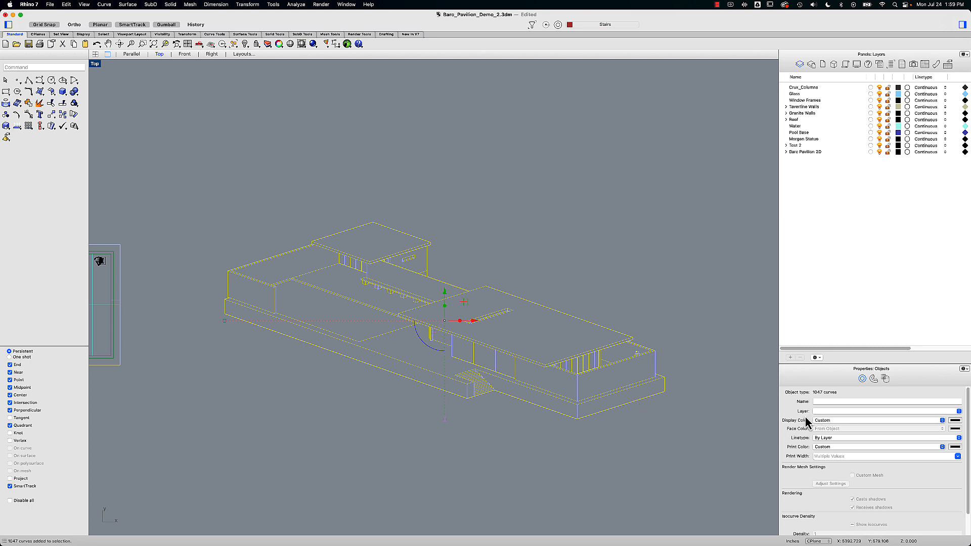
click(837, 421)
click(829, 420)
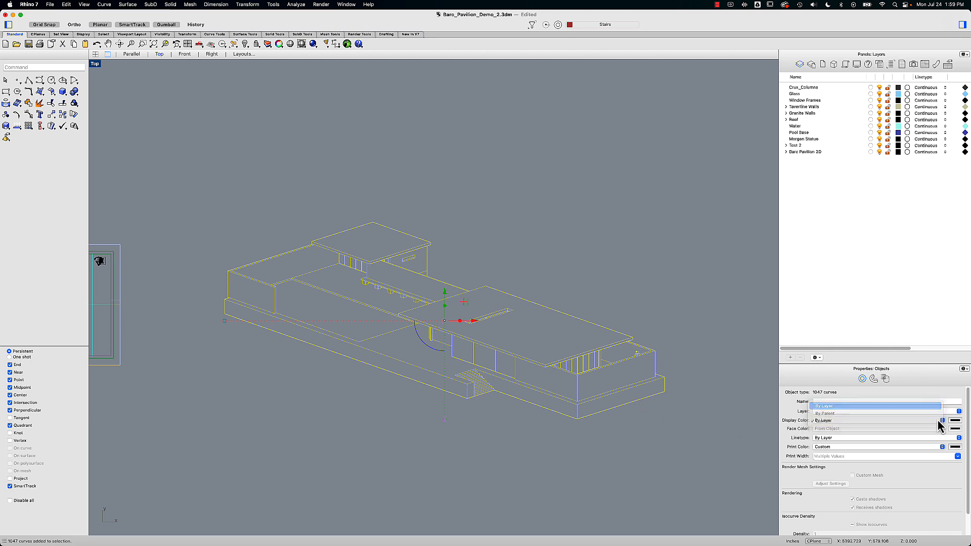
click(955, 421)
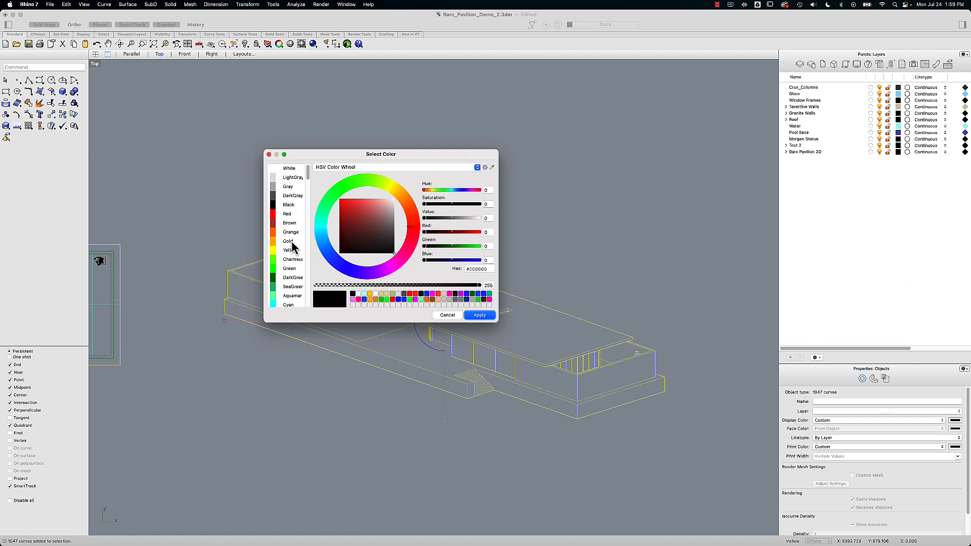
click(276, 205)
click(480, 315)
click(510, 270)
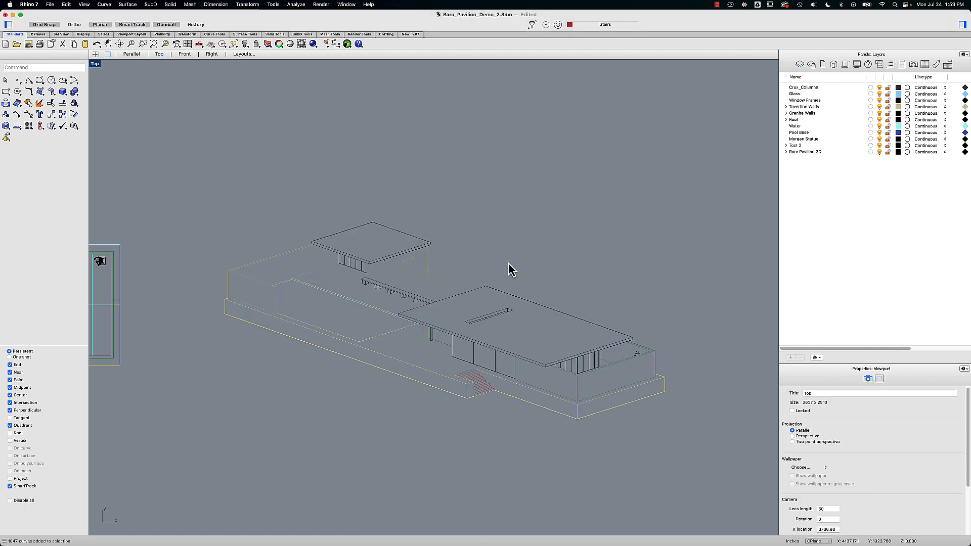
- Select the stair curves in the pavilion's 2D drawing to examine their display and print color properties
click(489, 398)
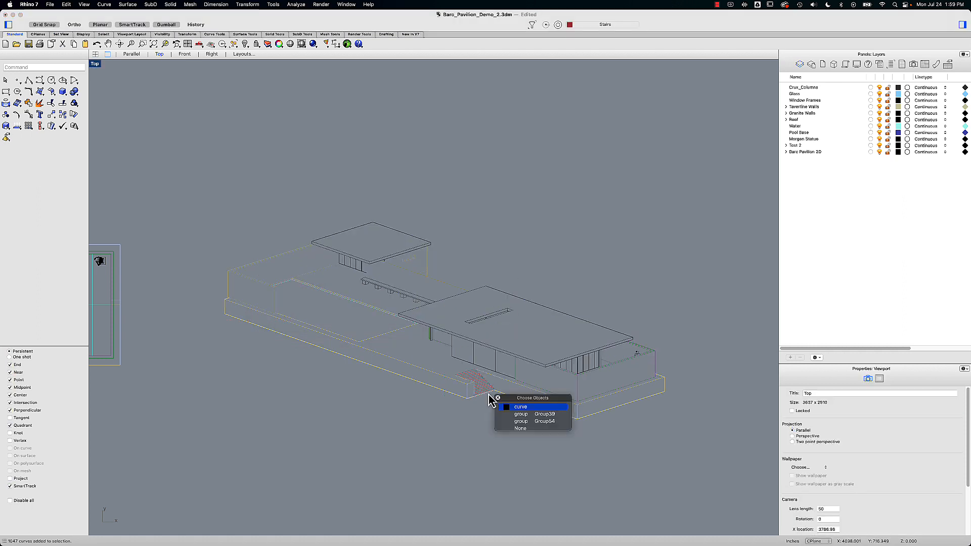
click(528, 420)
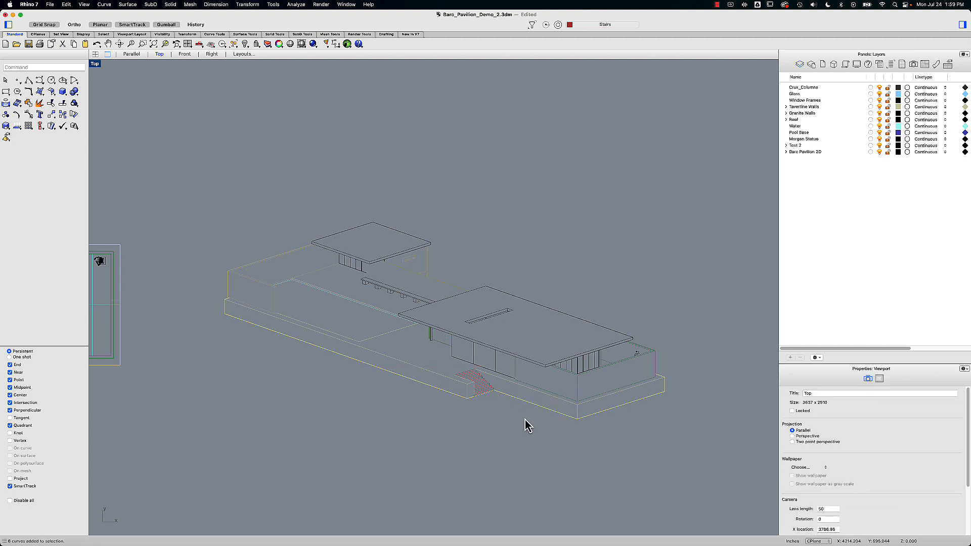
click(487, 388)
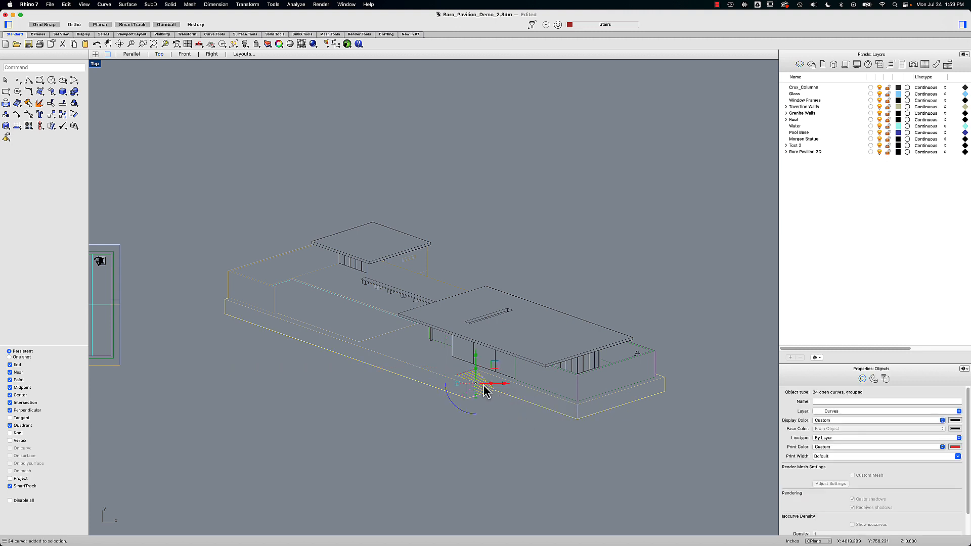
click(209, 206)
- Set the display color of all curves in the pavilion's 2D drawing to By Layer and their print color to Black
drag(174, 173, 700, 455)
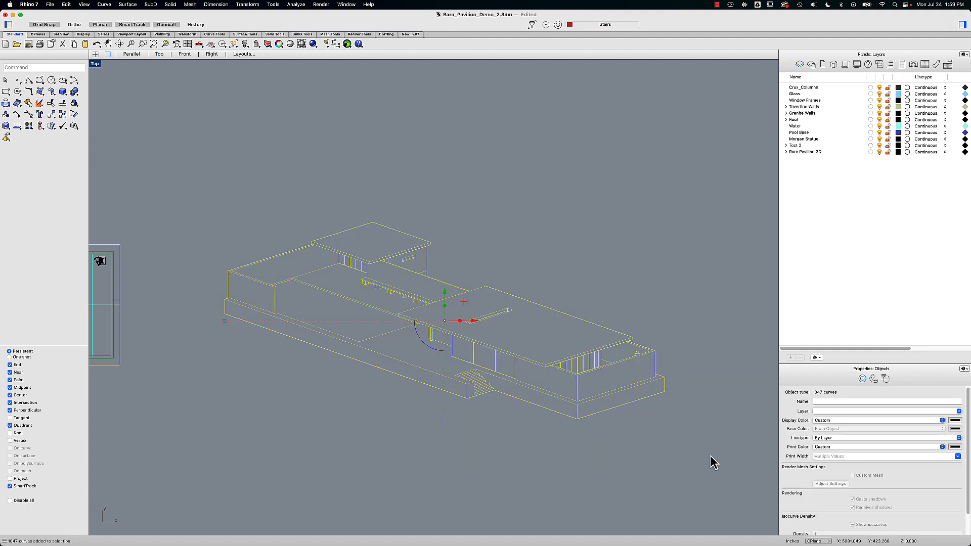
click(926, 421)
click(921, 407)
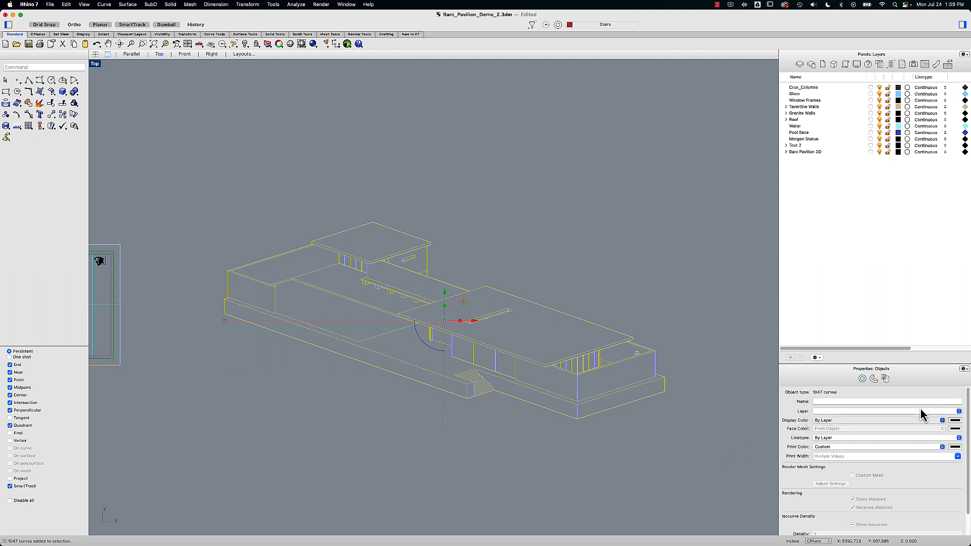
click(868, 447)
click(866, 433)
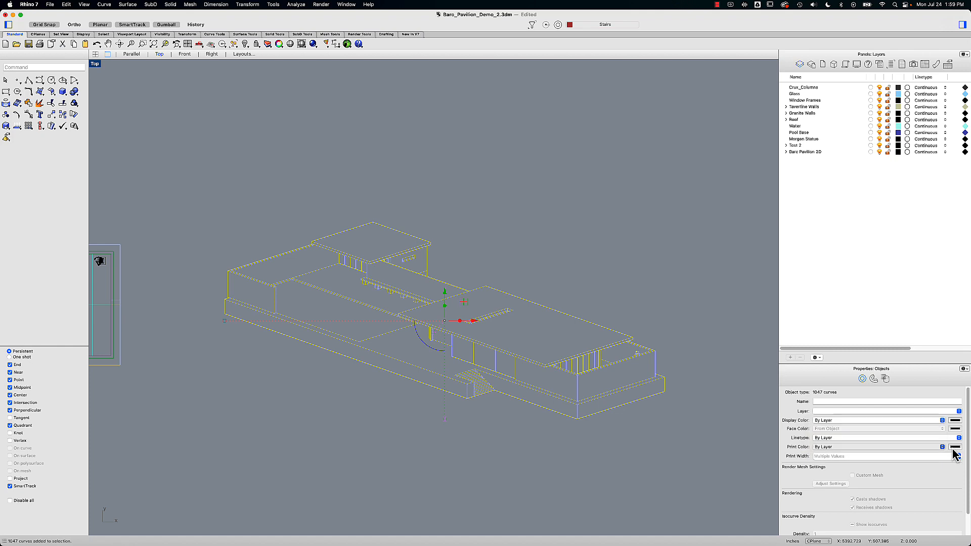
click(955, 448)
click(277, 204)
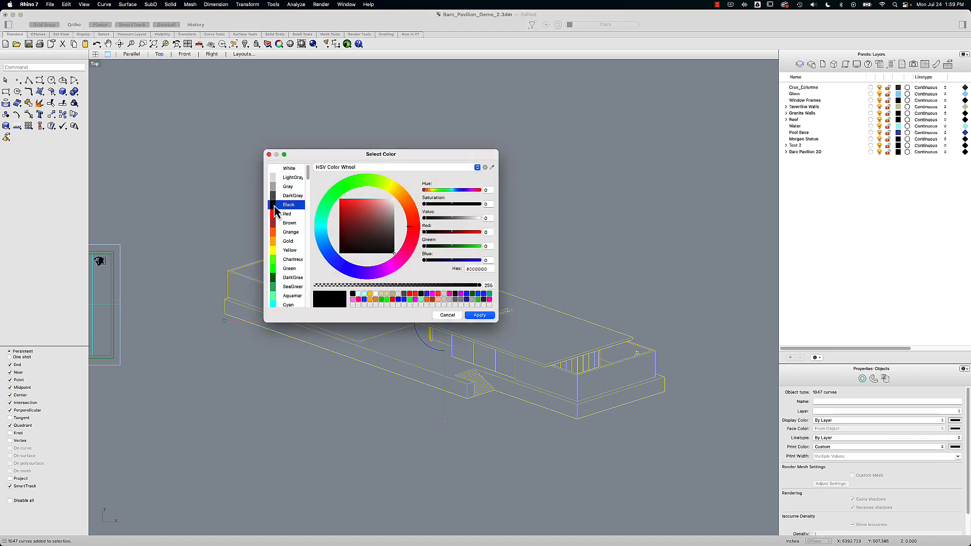
click(479, 315)
click(463, 463)
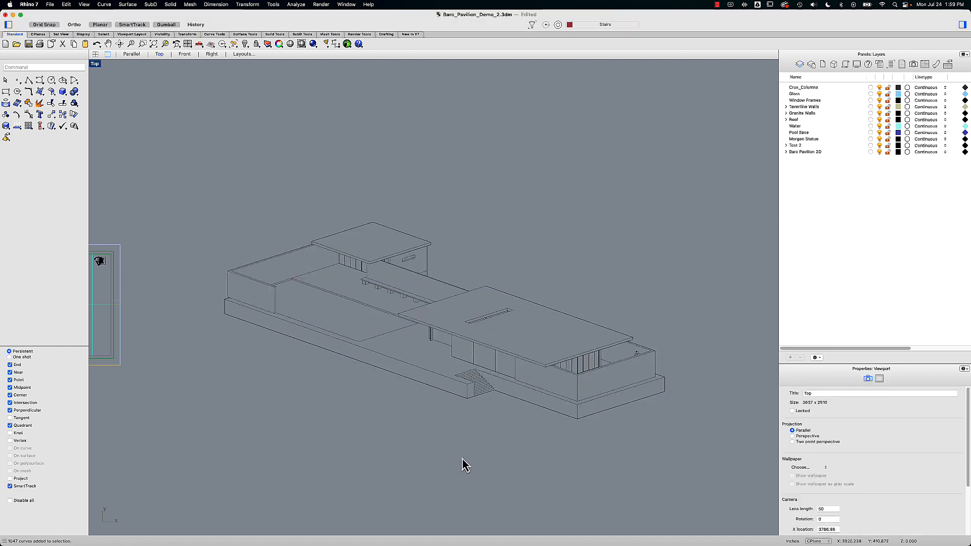
- Examine the linework of the pavilion's 2D drawing up close and beside the plan
right_drag(475, 451, 455, 419)
scroll(457, 367, up, 2)
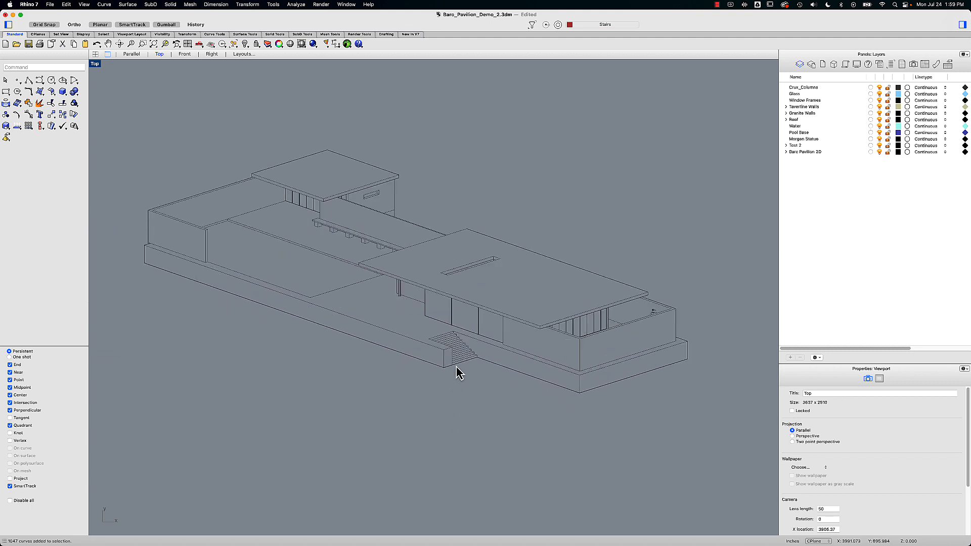
scroll(457, 374, down, 4)
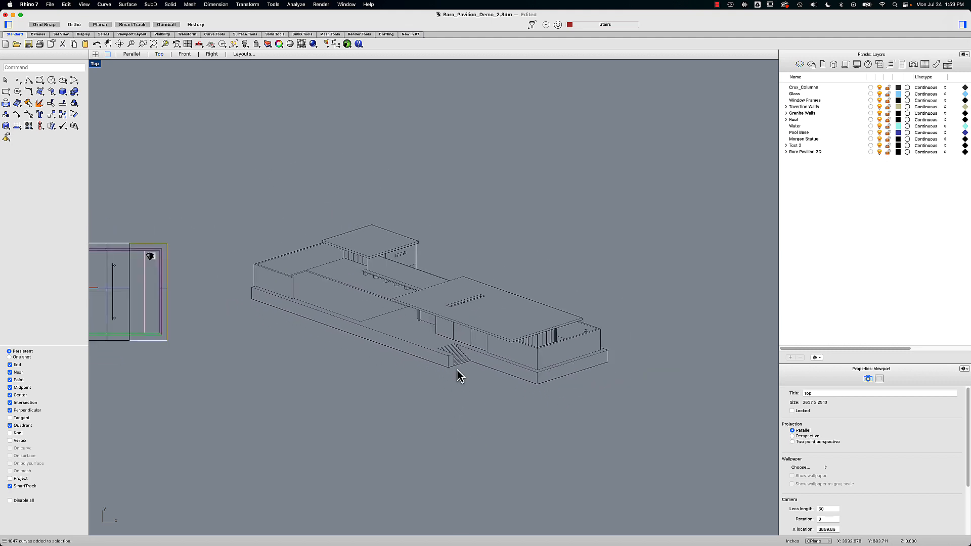
scroll(450, 401, down, 1)
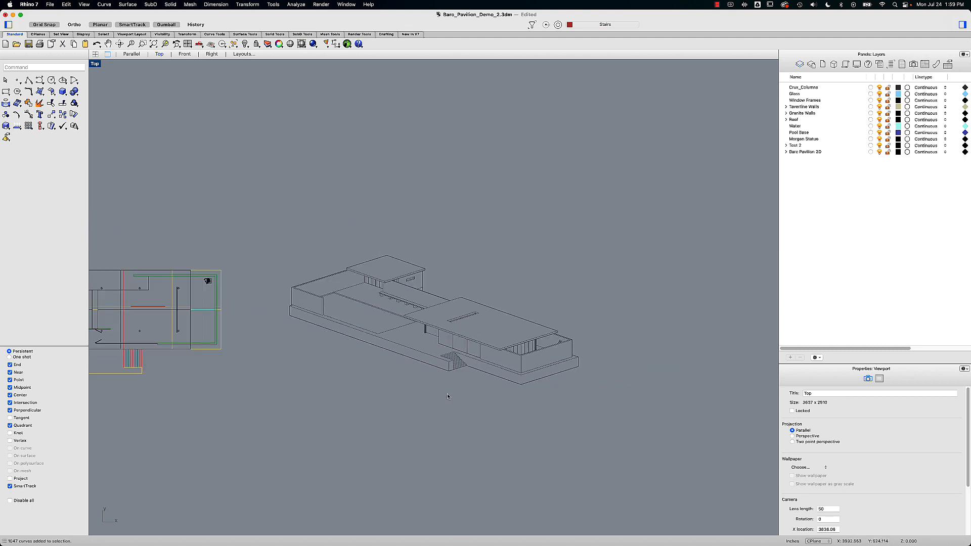
right_drag(403, 408, 421, 404)
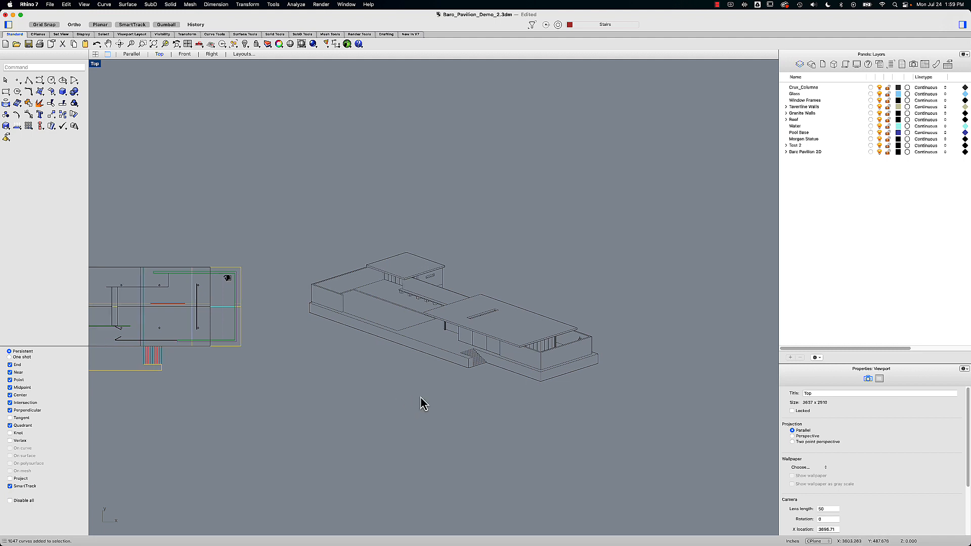
scroll(420, 397, up, 1)
scroll(420, 398, down, 1)
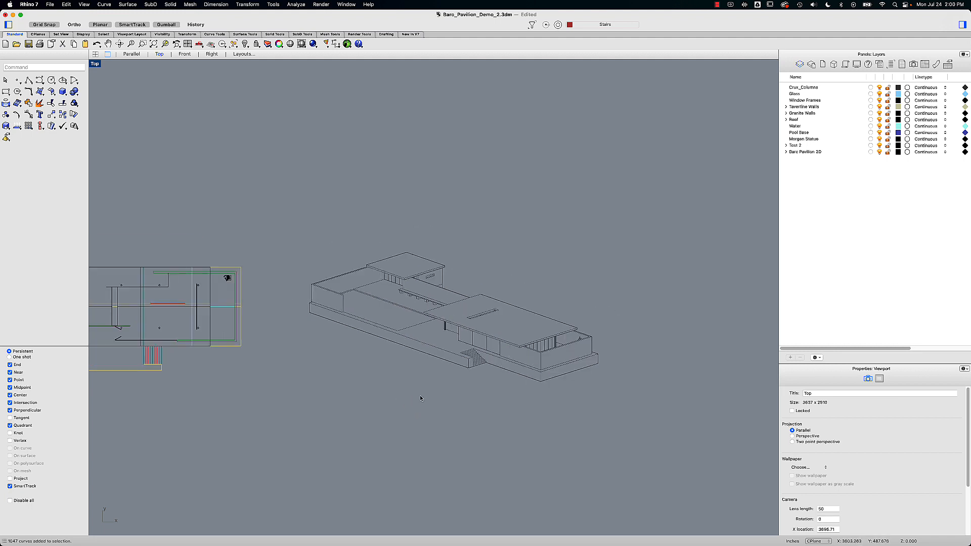
- Make a 2D drawing of the whole pavilion from a new angle in the Parallel view, using View projection and the Barc Pavilion 2D layer
double_click(97, 64)
right_drag(432, 253, 375, 238)
drag(425, 66, 736, 225)
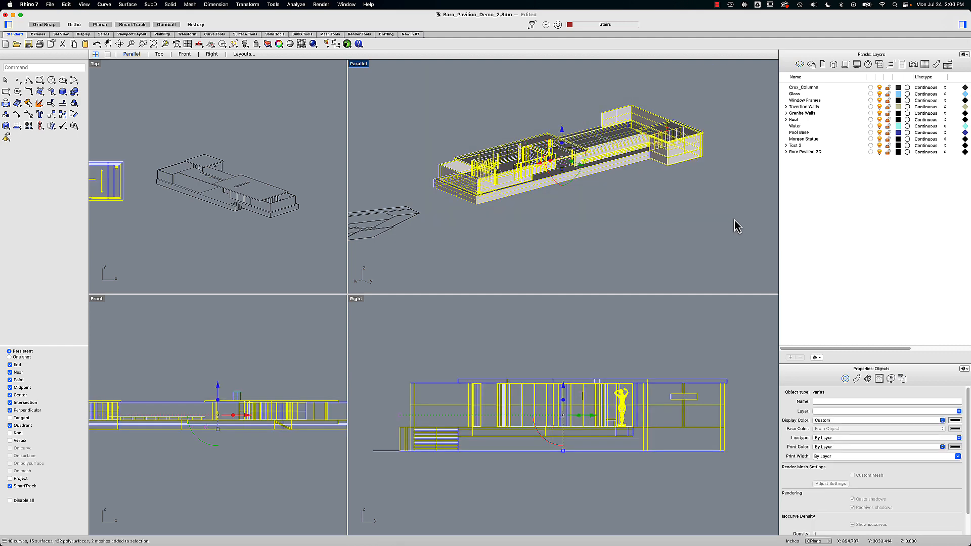
text(Make2D)
key(Return)
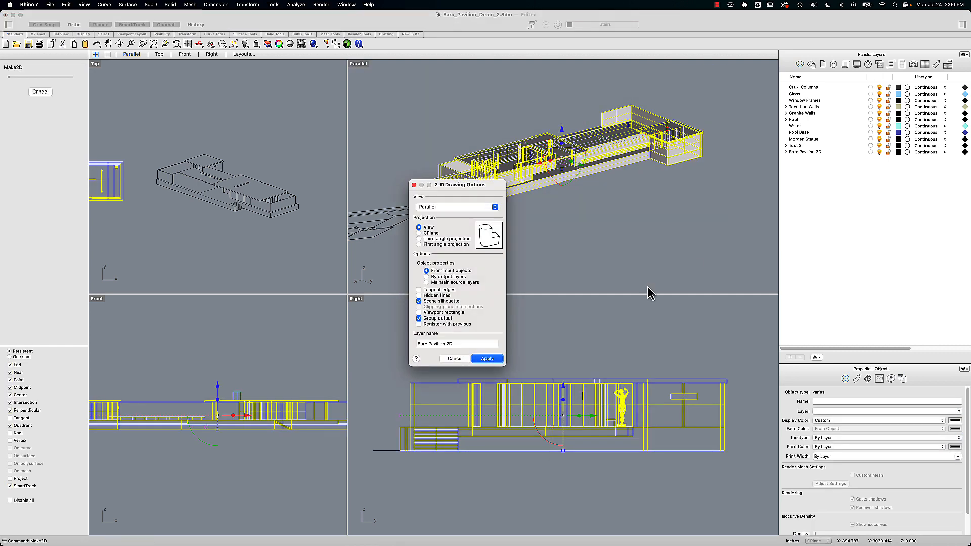
click(491, 362)
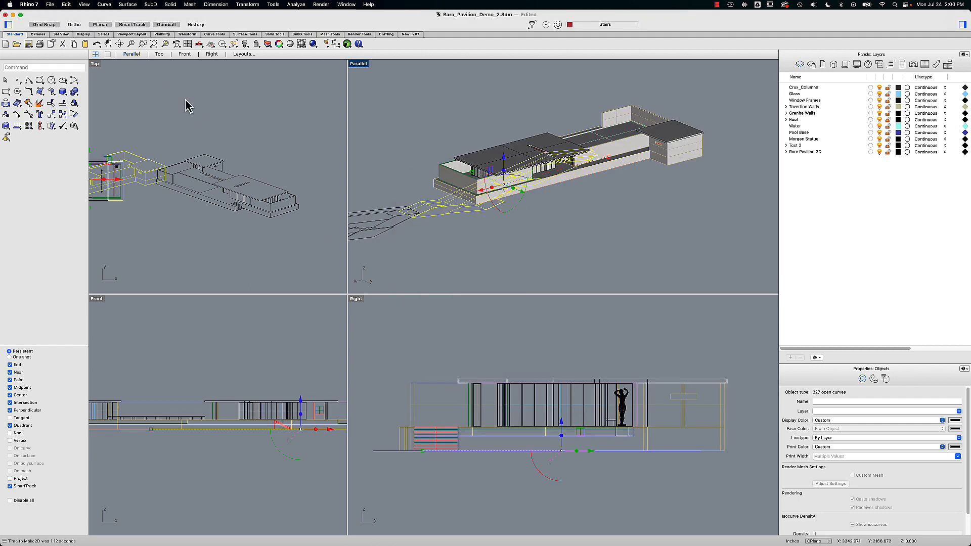
- Maximize the Top view and move the new 2D drawing into the empty space to the right of the first one
click(95, 65)
double_click(96, 64)
drag(182, 304, 675, 292)
click(628, 327)
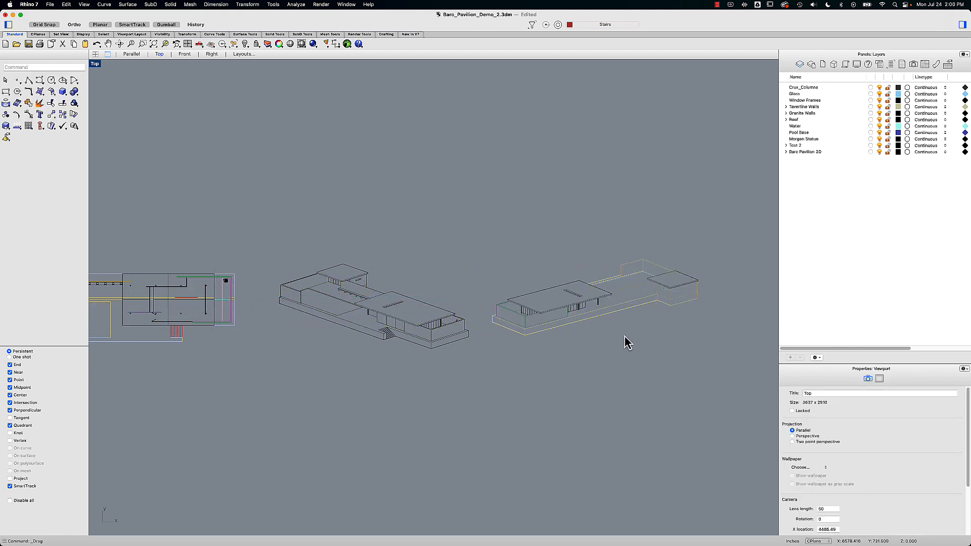
- Set the print color of all curves in the second pavilion drawing to a custom Black
drag(478, 207, 739, 372)
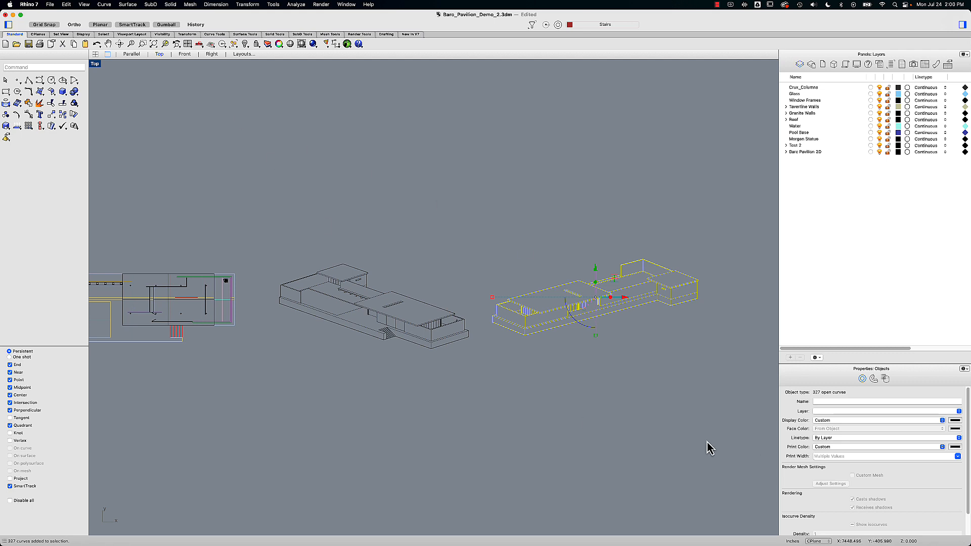
click(826, 448)
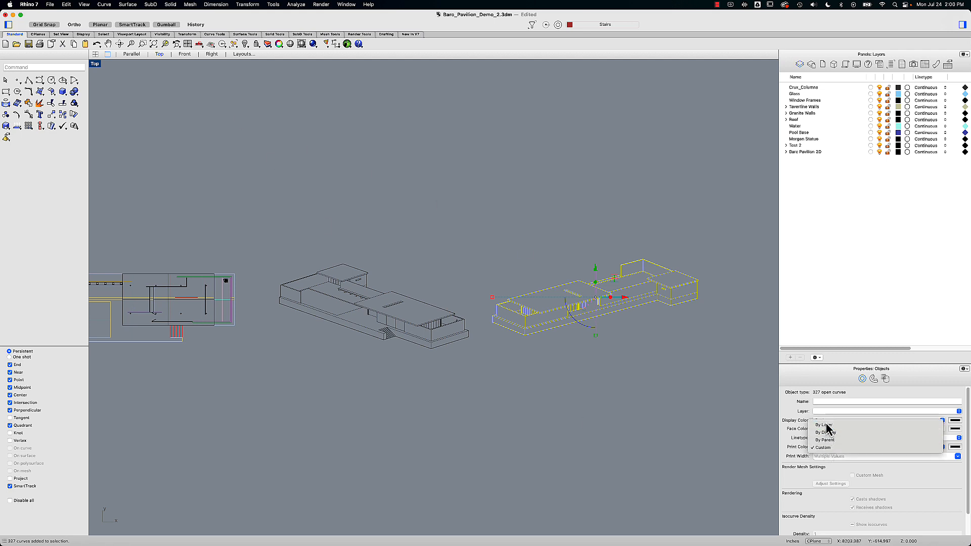
click(823, 448)
click(955, 447)
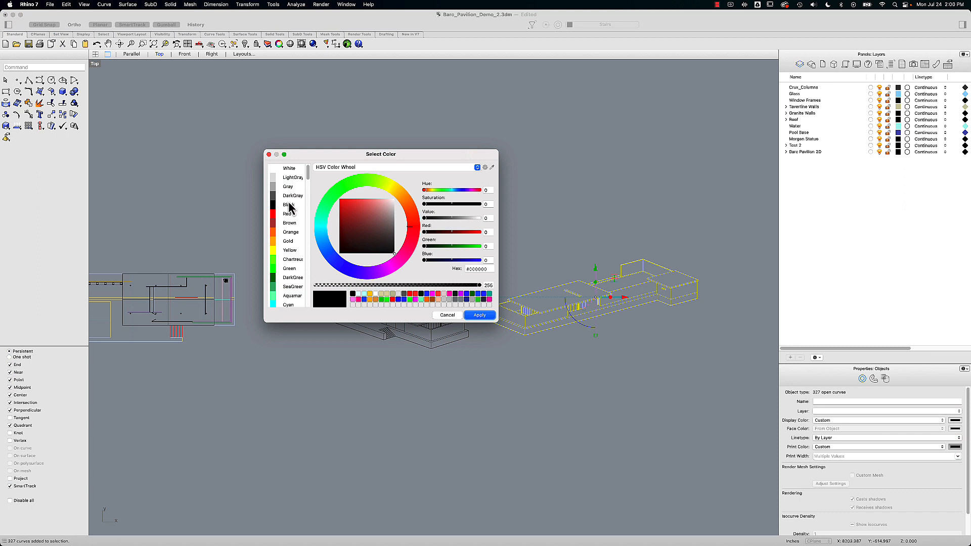
click(289, 204)
click(479, 315)
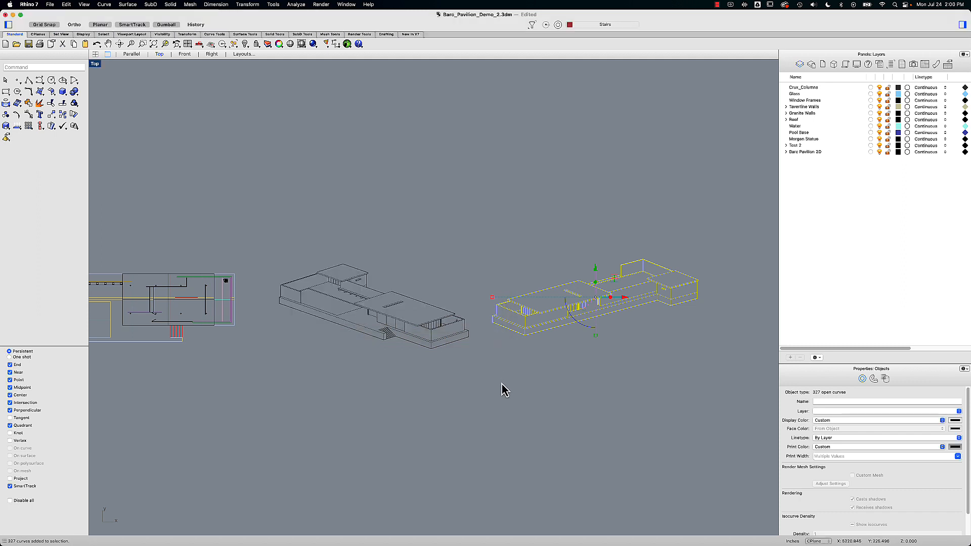
click(502, 389)
- Move the second pavilion drawing directly below the first one
drag(472, 200, 759, 386)
drag(610, 278, 406, 394)
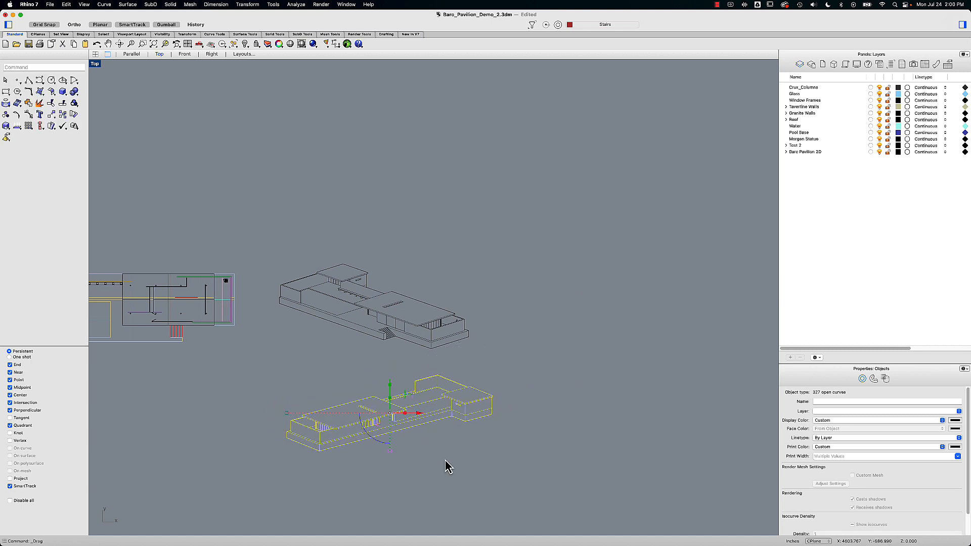
click(448, 462)
- Move both pavilion 2D drawings together farther to the right, away from the plan
right_drag(511, 449, 549, 413)
drag(290, 183, 577, 505)
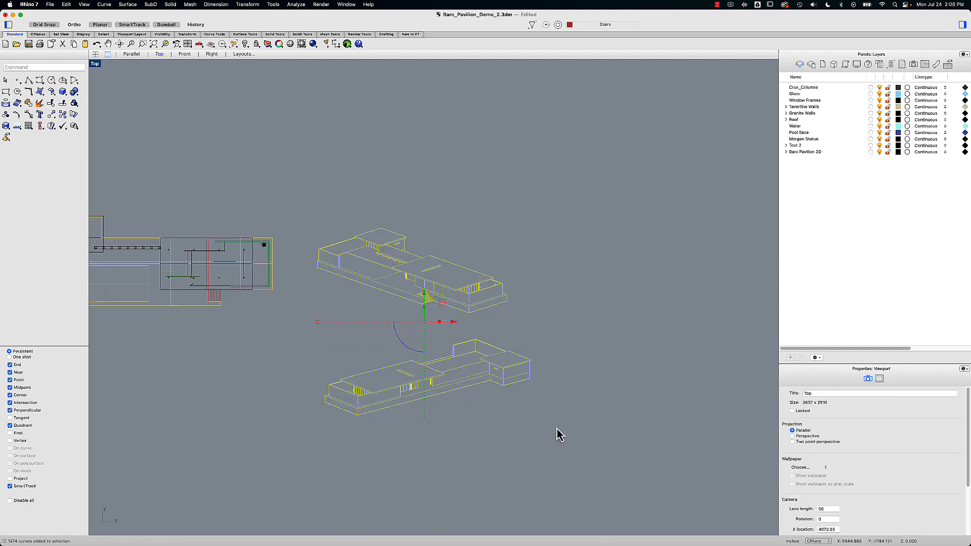
drag(453, 323, 563, 322)
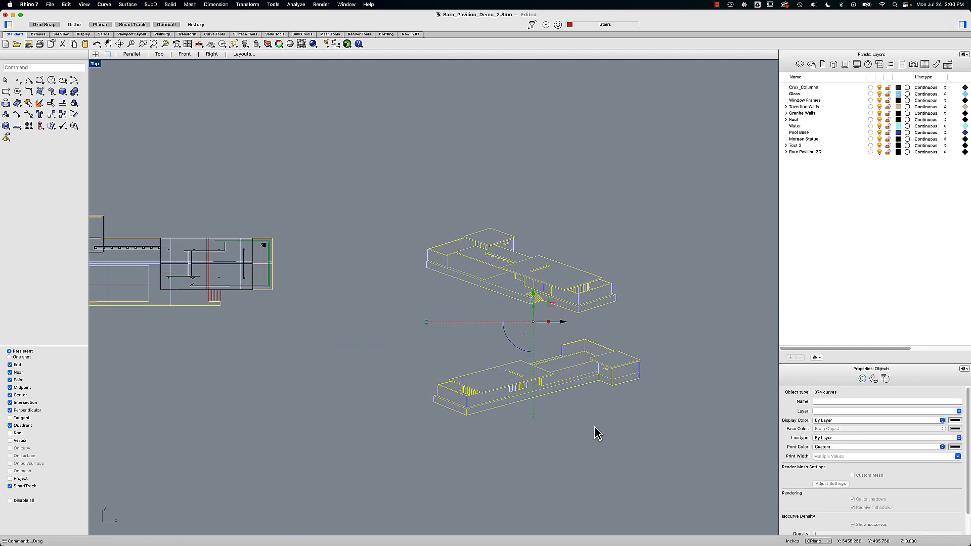
click(595, 428)
right_drag(605, 427, 587, 405)
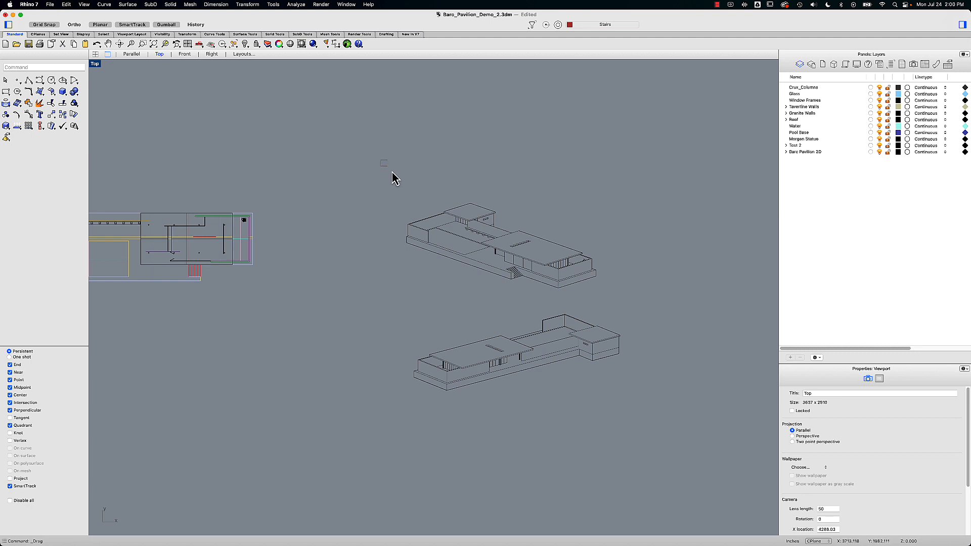
- Select both pavilion 2D drawings and start exporting only the selection in PDF format to the DEMO folder
drag(380, 160, 680, 471)
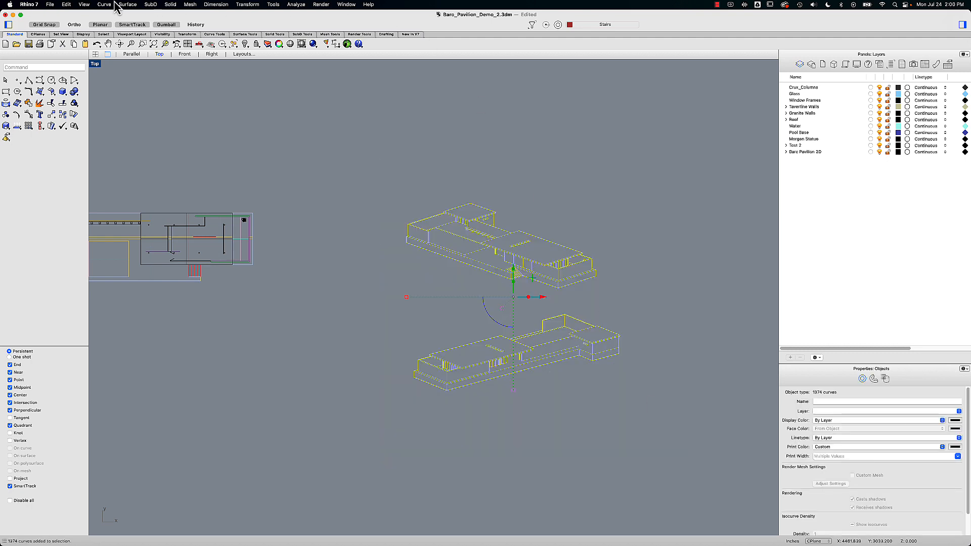
click(52, 6)
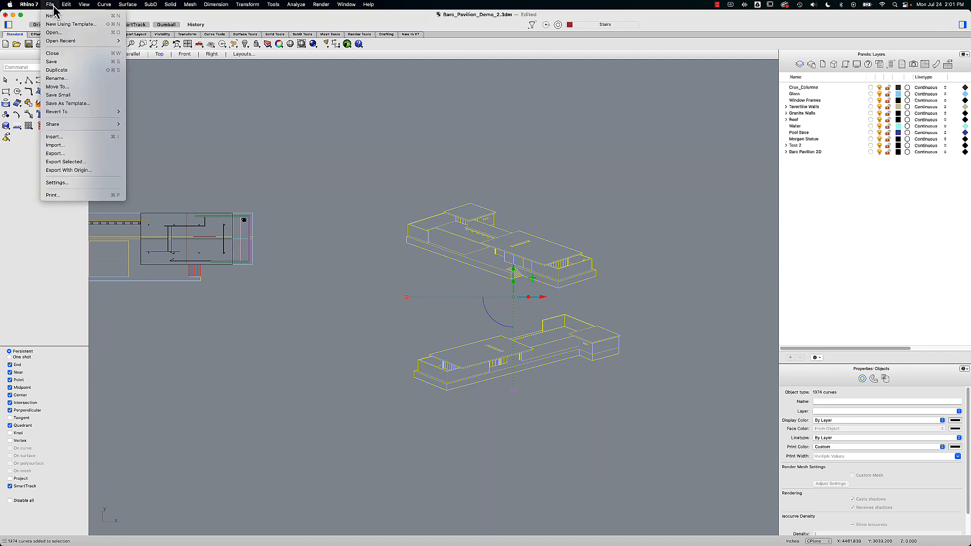
click(55, 162)
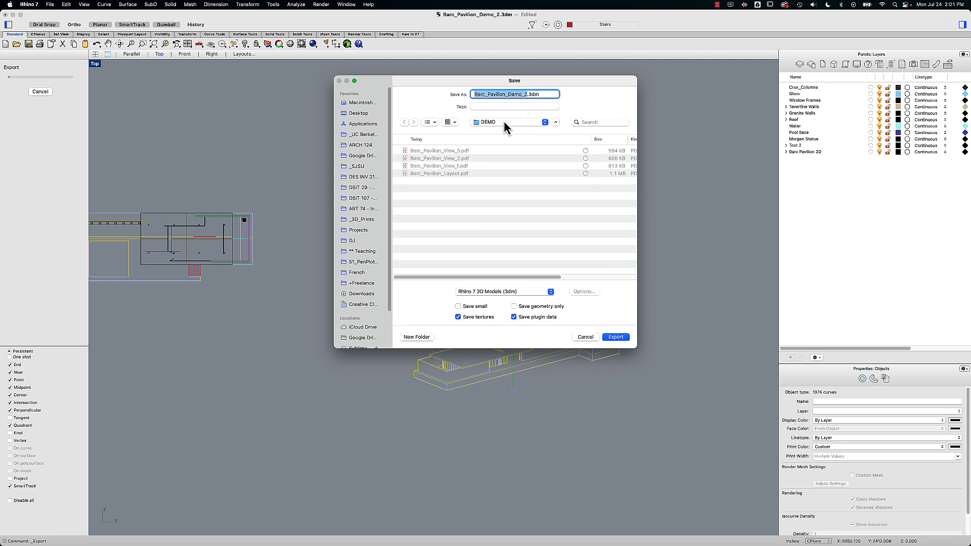
click(484, 294)
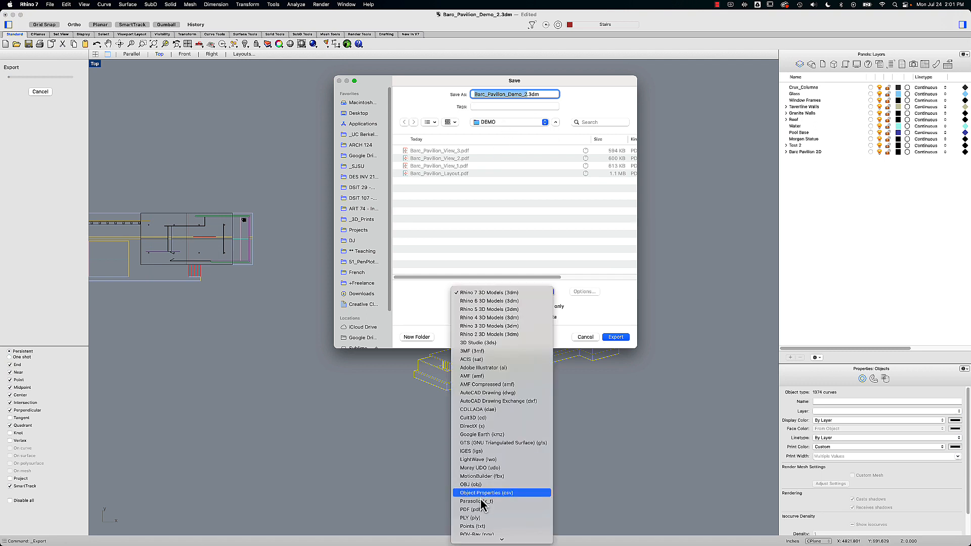
click(470, 510)
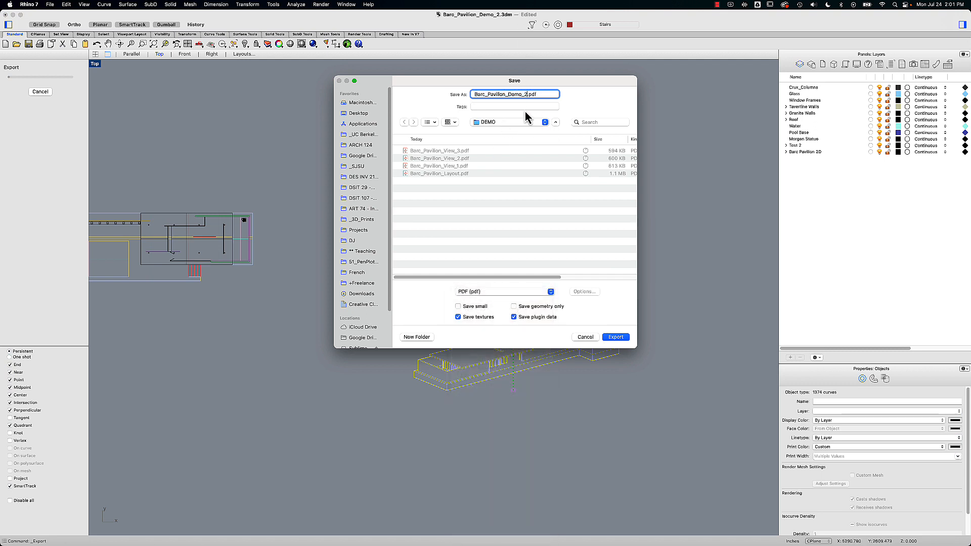
- Remove the ending Demo_2 from the PDF's file name and proceed to the PDF export settings
key(BackSpace)
key(BackSpace)
key(BackSpace)
key(BackSpace)
key(BackSpace)
key(BackSpace)
key(Return)
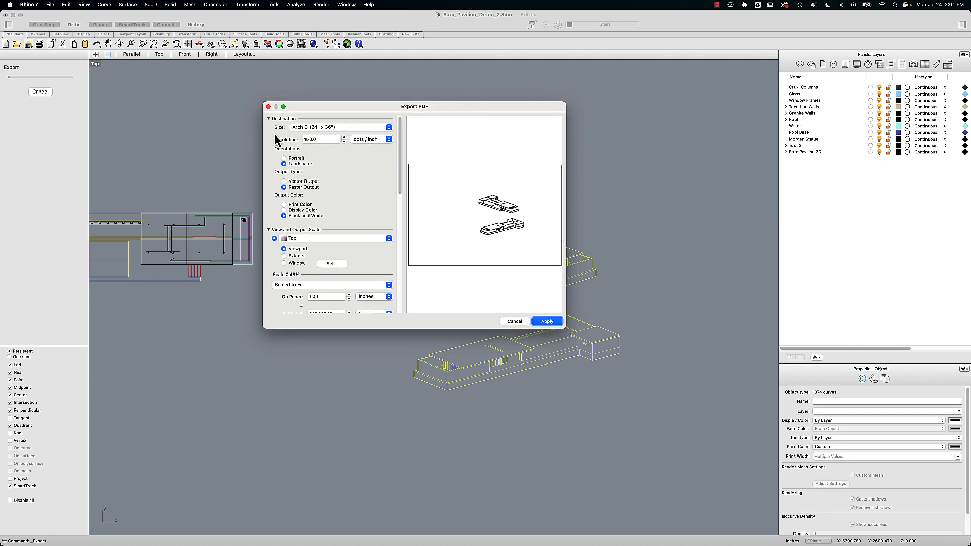
- Set the PDF to Vector Output with the Top view's Extents, keeping the scale at Scaled to Fit
click(284, 182)
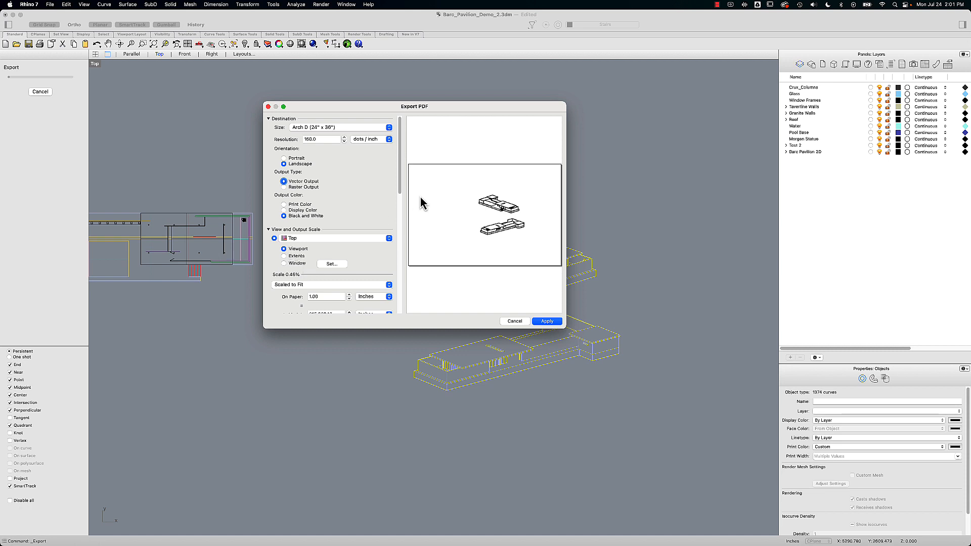
click(284, 256)
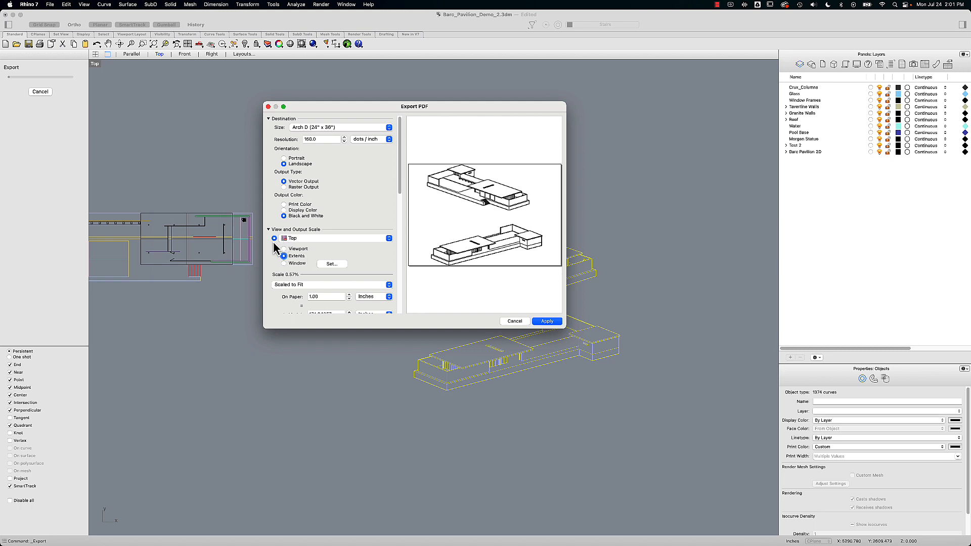
scroll(390, 291, down, 1)
click(388, 282)
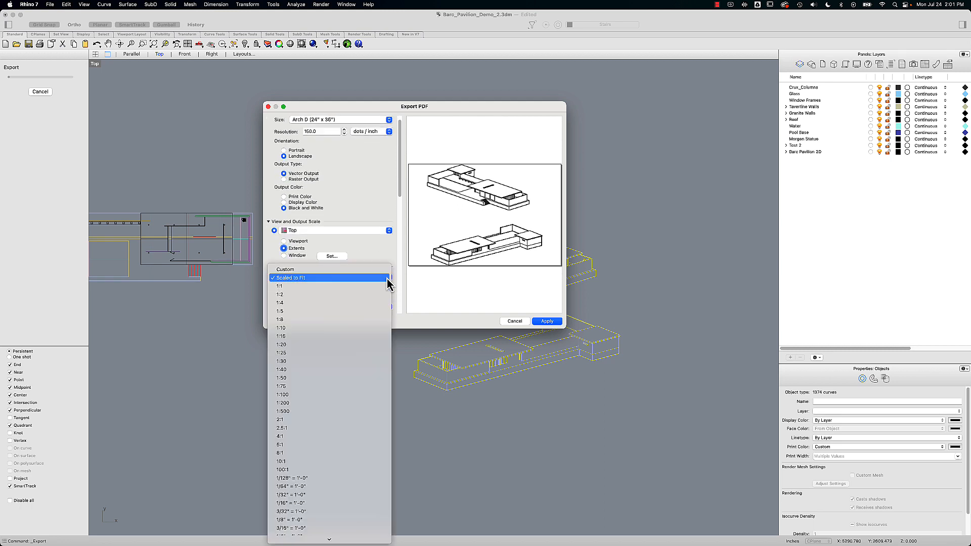
click(387, 279)
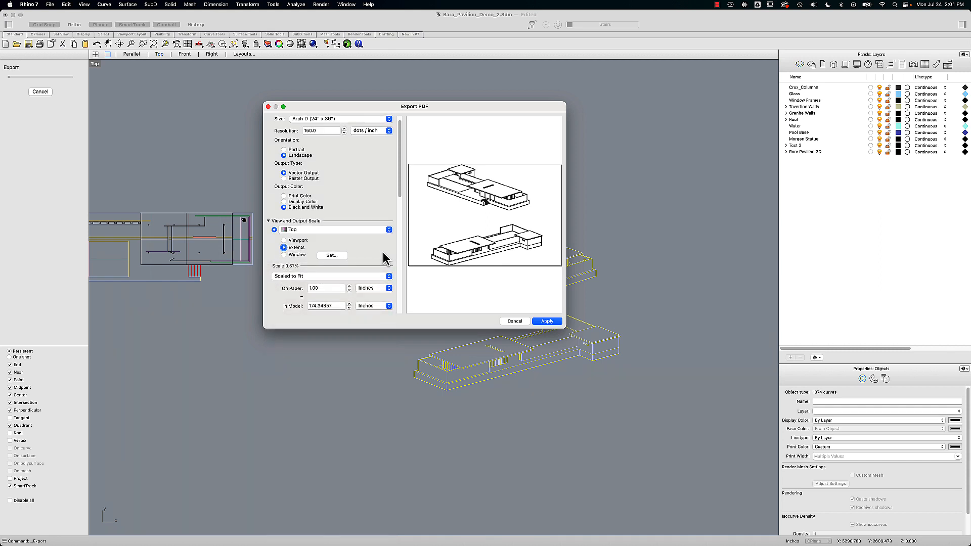
- Try a custom scale of 1 inch on paper to 150 inches in the model, and change the model value to 180 inches
double_click(321, 306)
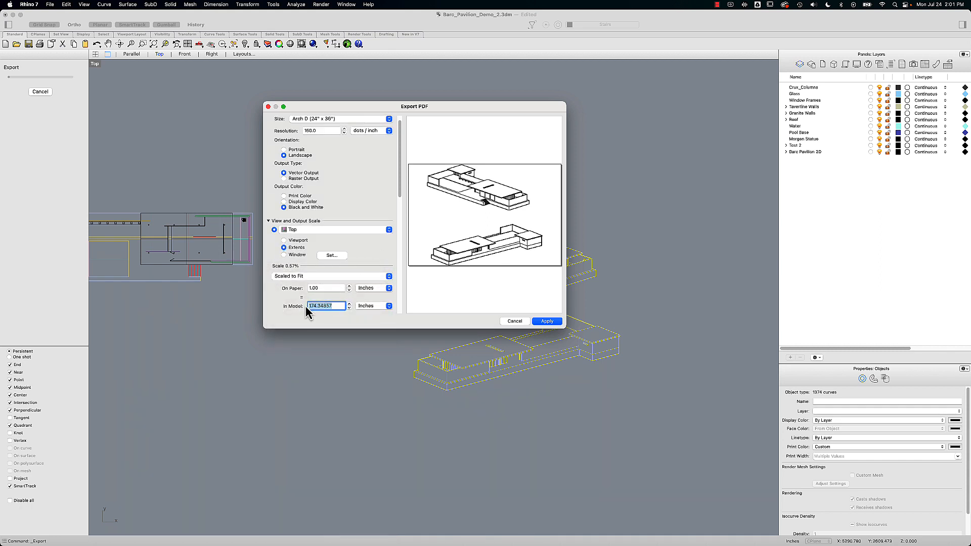
text(150)
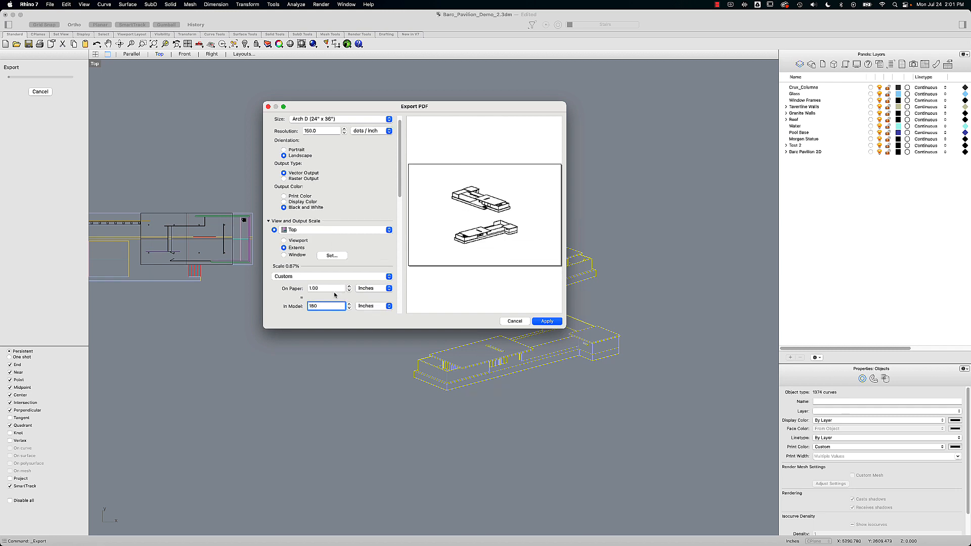
key(BackSpace)
key(BackSpace)
text(7)
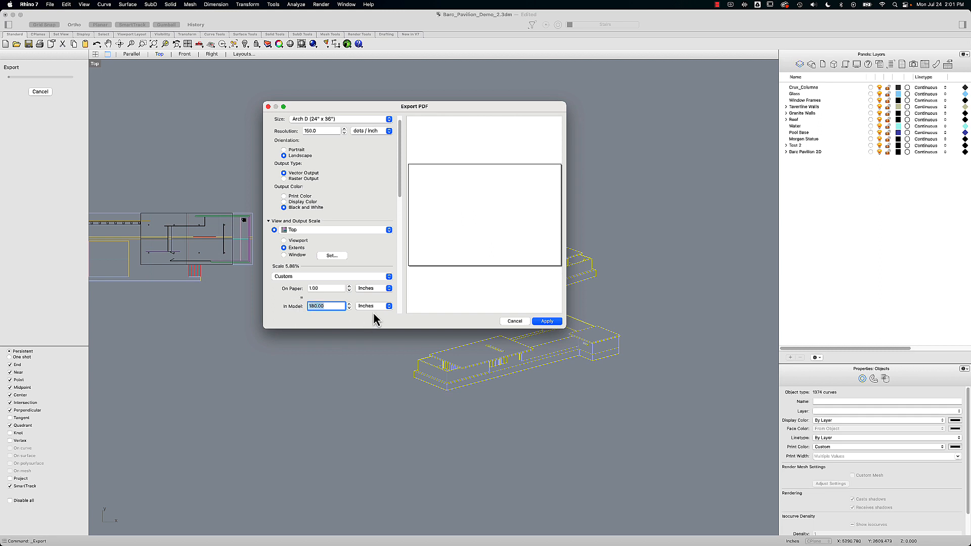
- Set the custom scale to 1 inch on paper for 120 inches in the model, and apply the PDF export
click(330, 288)
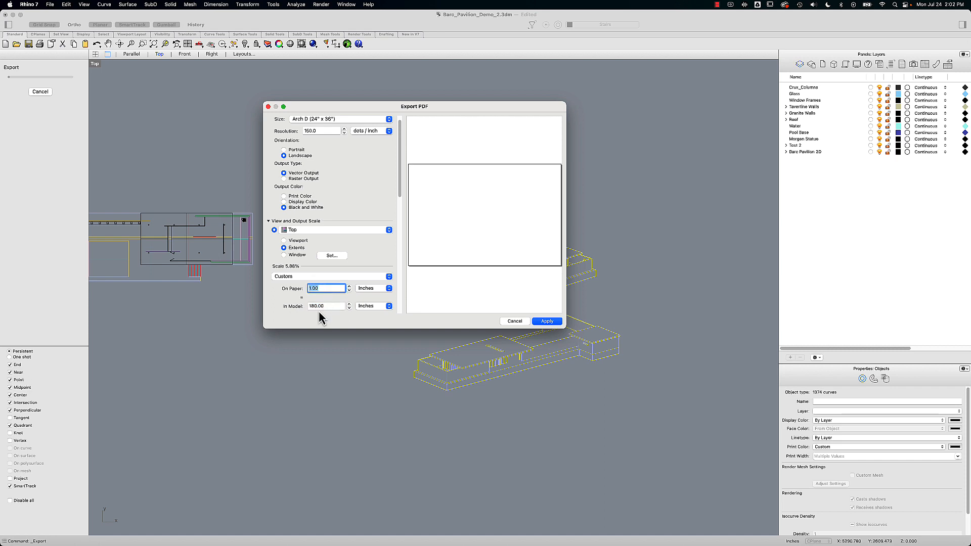
click(334, 305)
text(120)
key(Return)
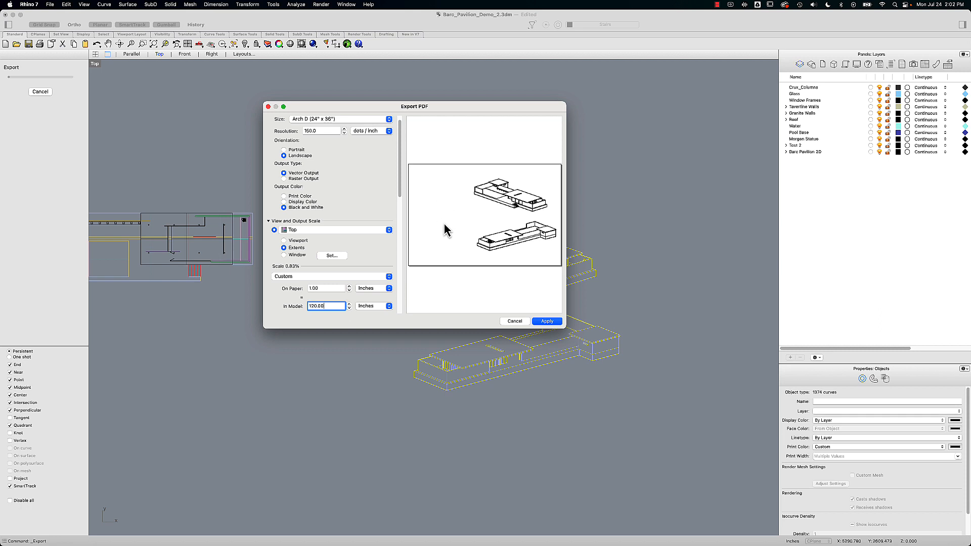
click(553, 322)
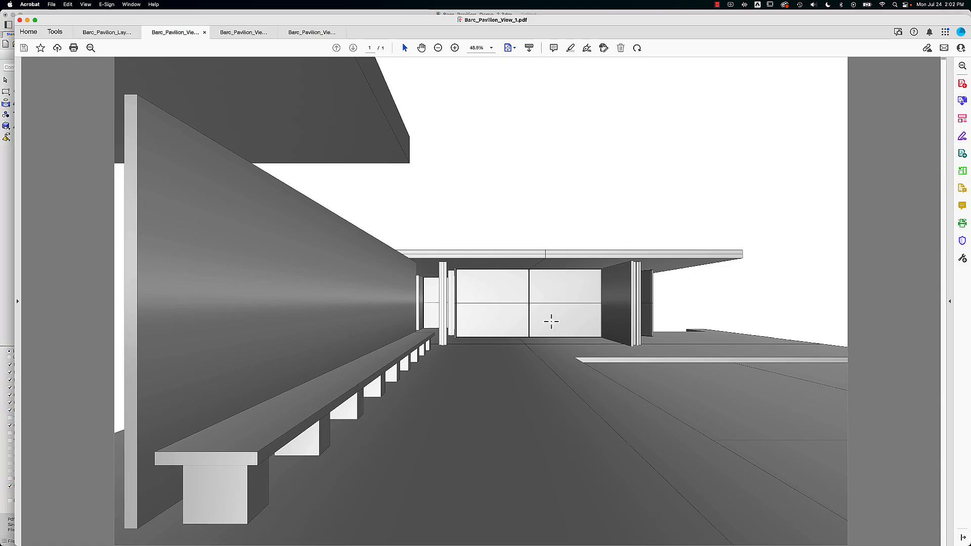
- Switch to Acrobat and open the exported Barc_Pavilion_Make2D.pdf from the DEMO folder
key(super+o)
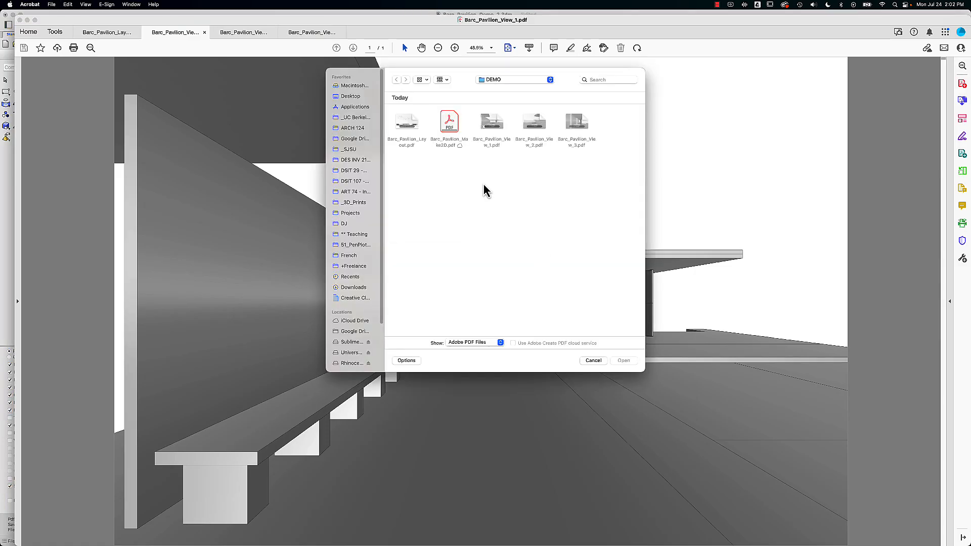
click(450, 120)
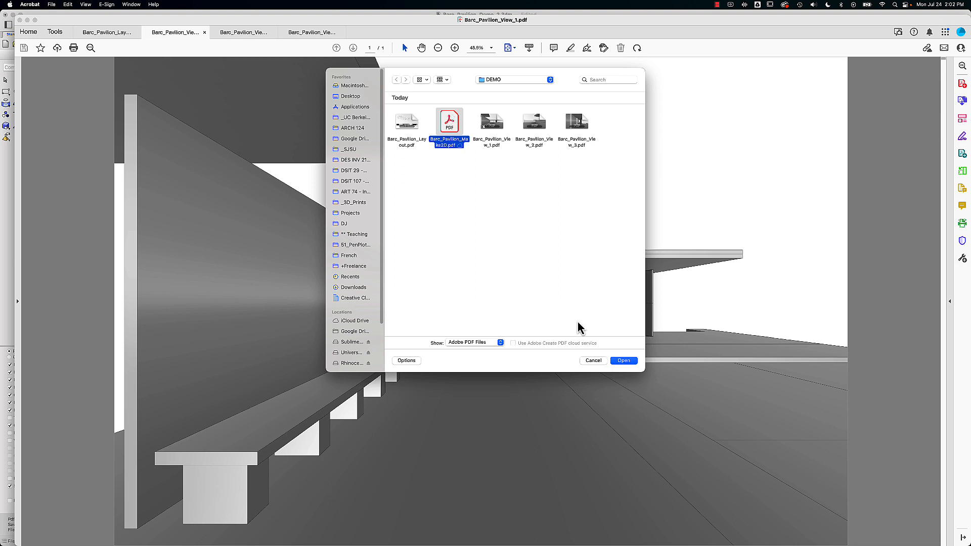
click(621, 360)
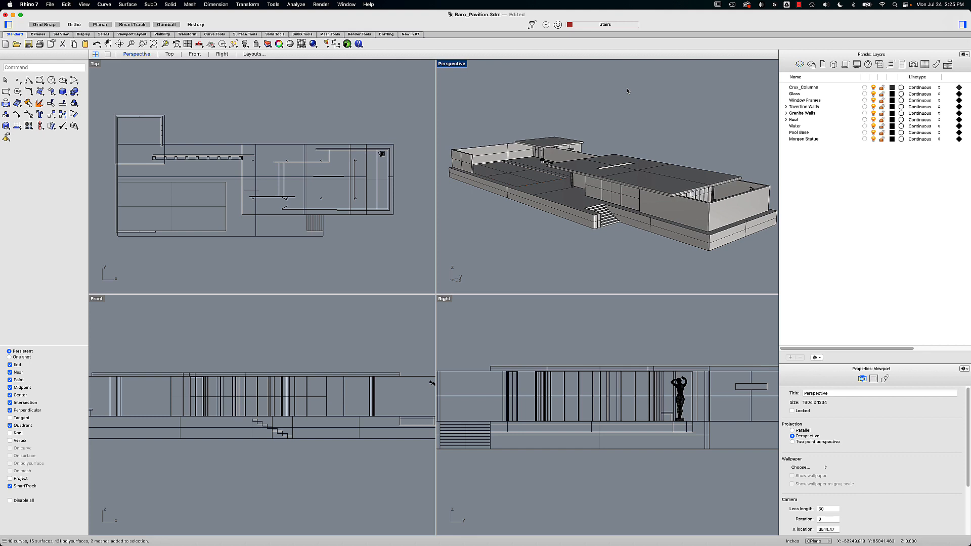
- In Rhino, create a horizontal clipping plane in the Perspective view with a rectangle drawn around the whole pavilion footprint
right_drag(625, 103, 623, 105)
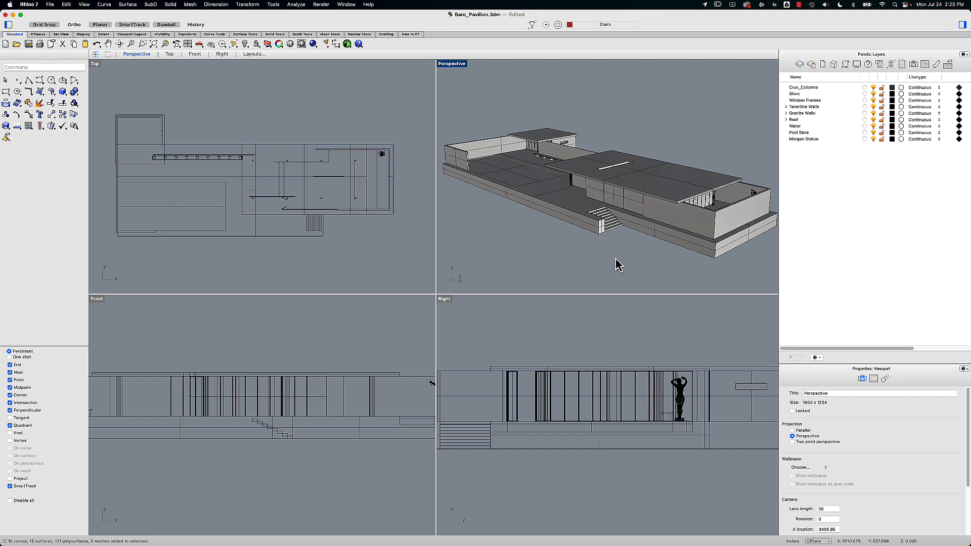
scroll(553, 230, up, 2)
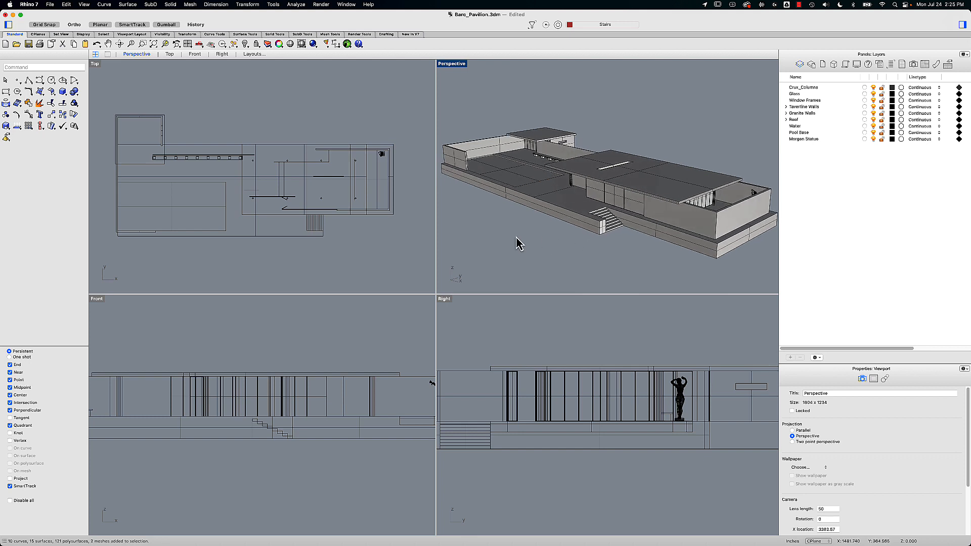
scroll(521, 234, down, 3)
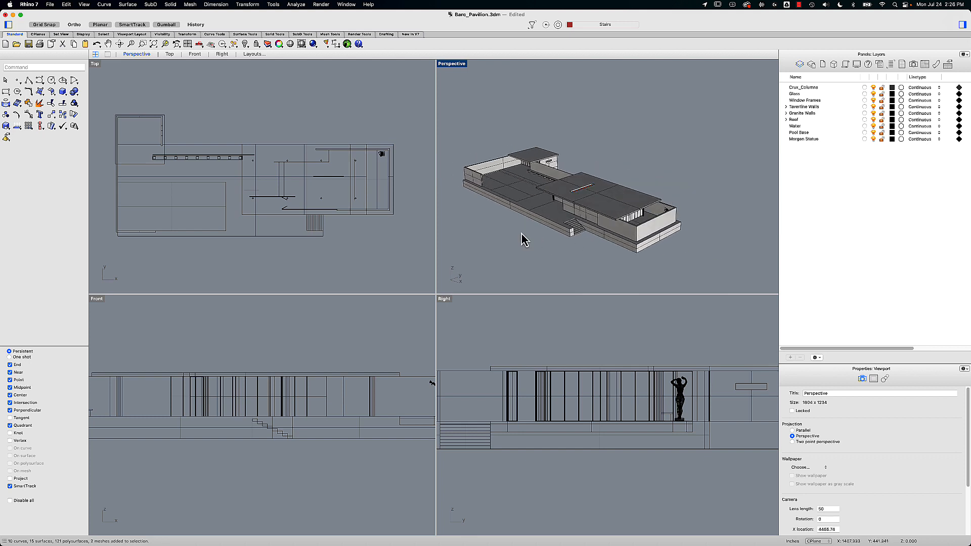
text(lippingPlane)
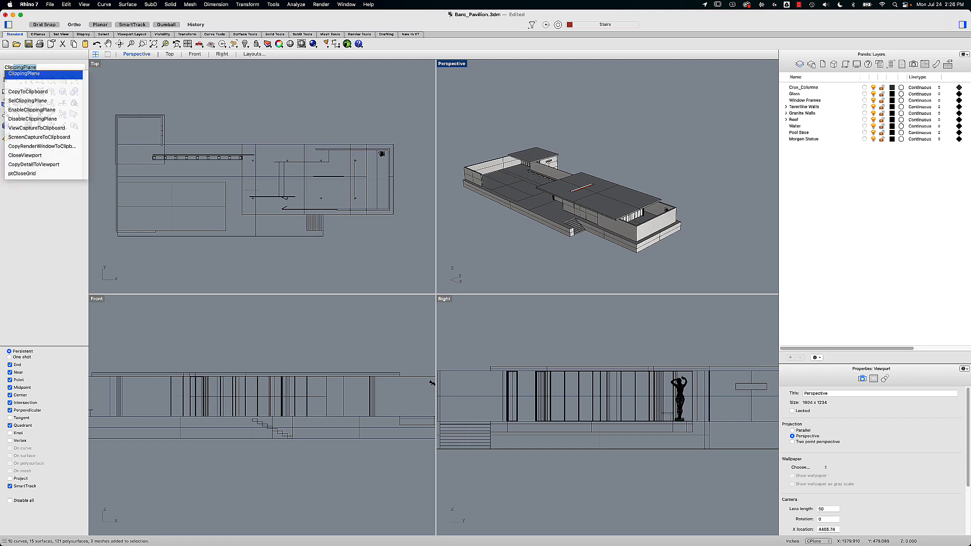
key(Return)
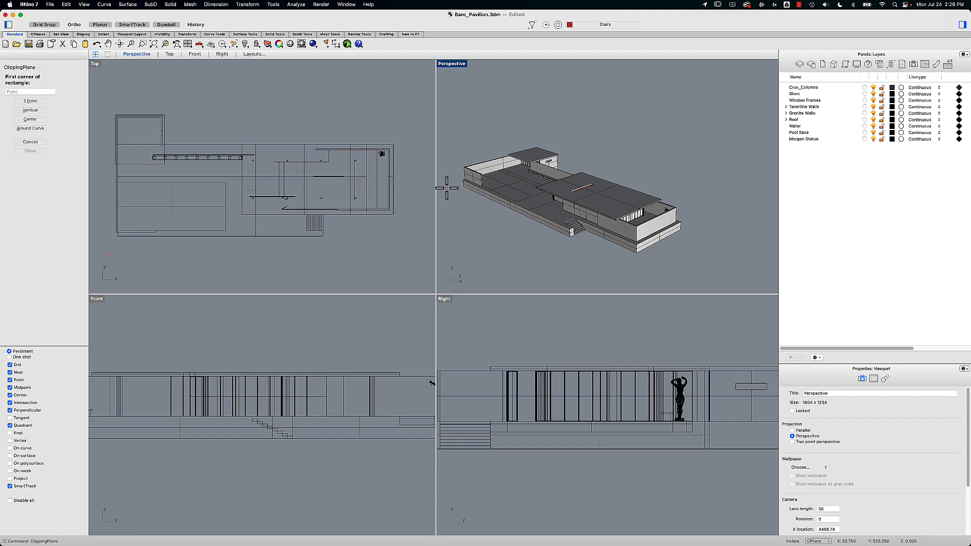
click(442, 187)
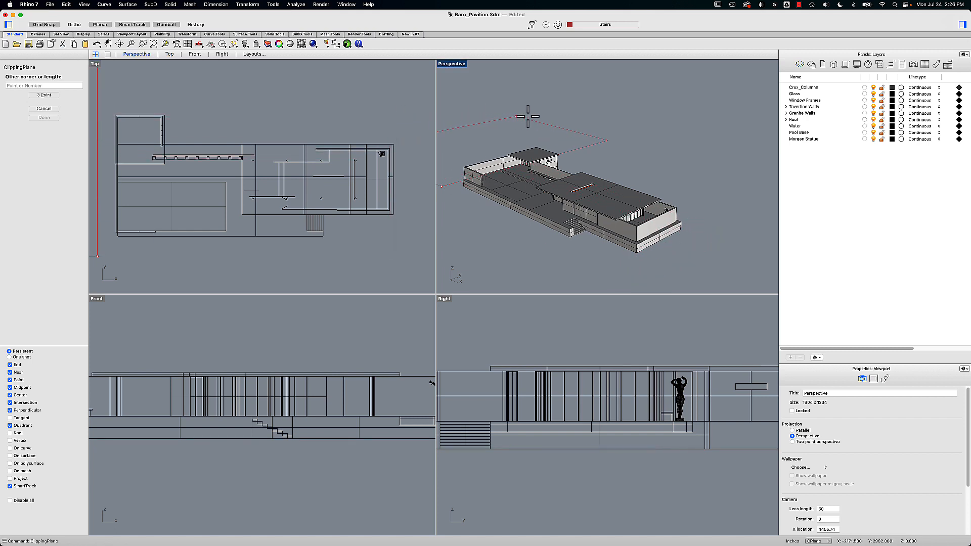
click(732, 223)
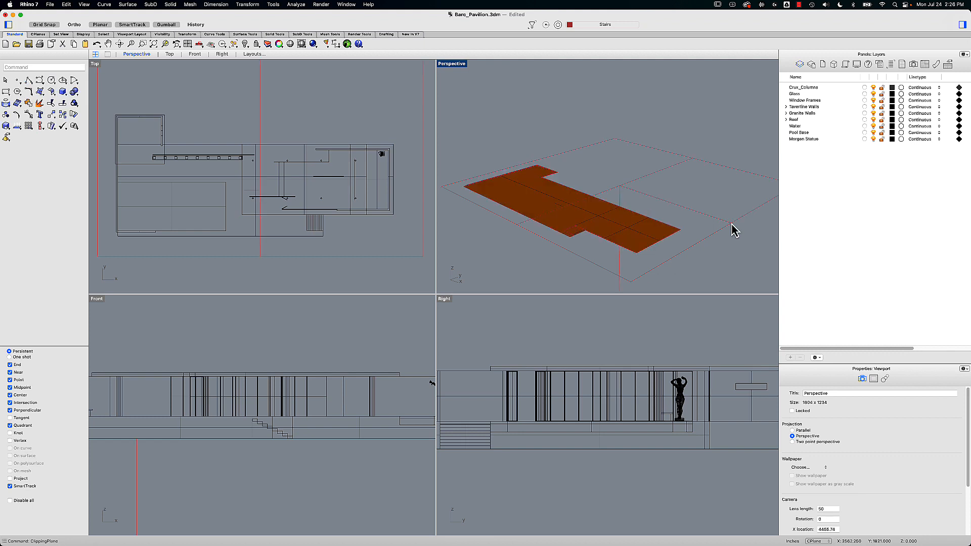
- Raise the clipping plane to cut the walls just below the roof, and view the cut pavilion in a maximized Perspective viewport
click(666, 154)
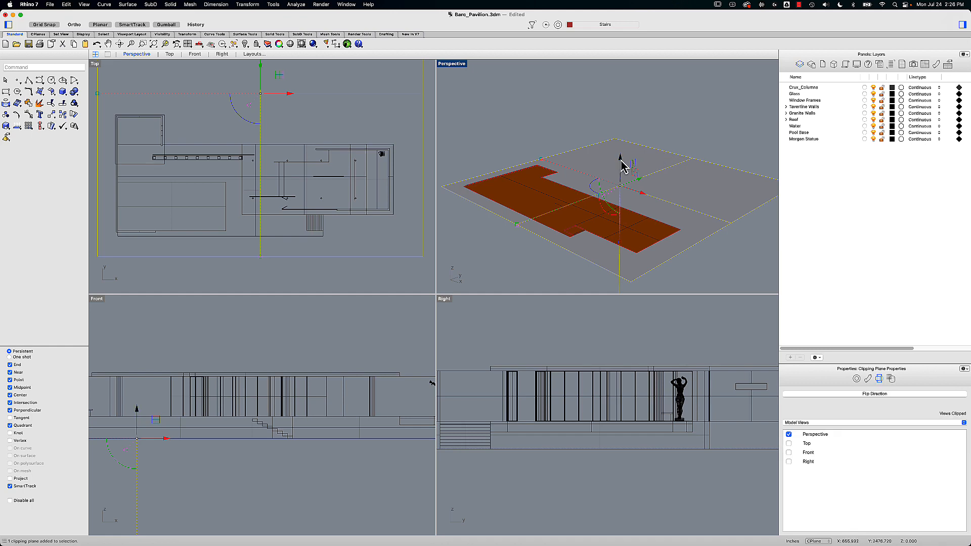
mouse_move(620, 164)
mouse_down()
mouse_move(619, 138)
mouse_move(623, 147)
mouse_up()
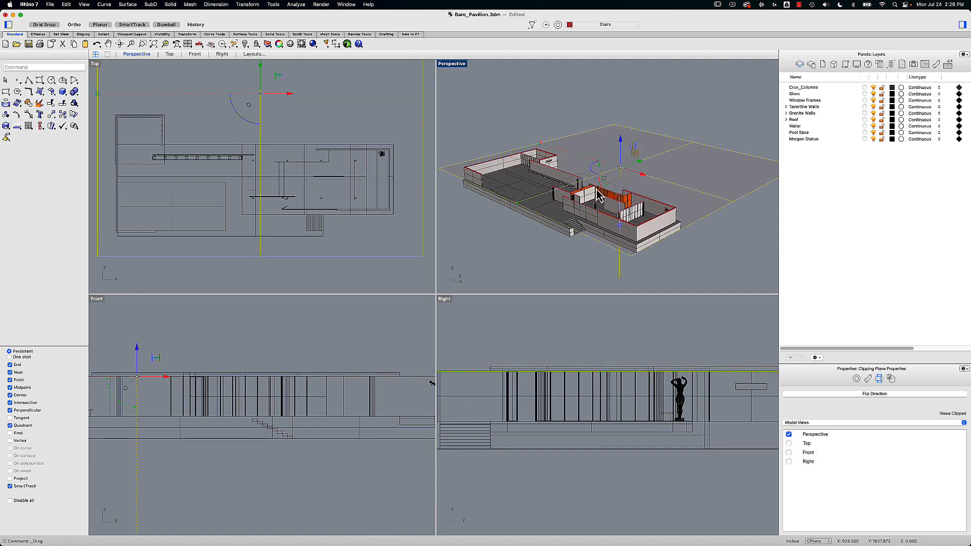
double_click(455, 67)
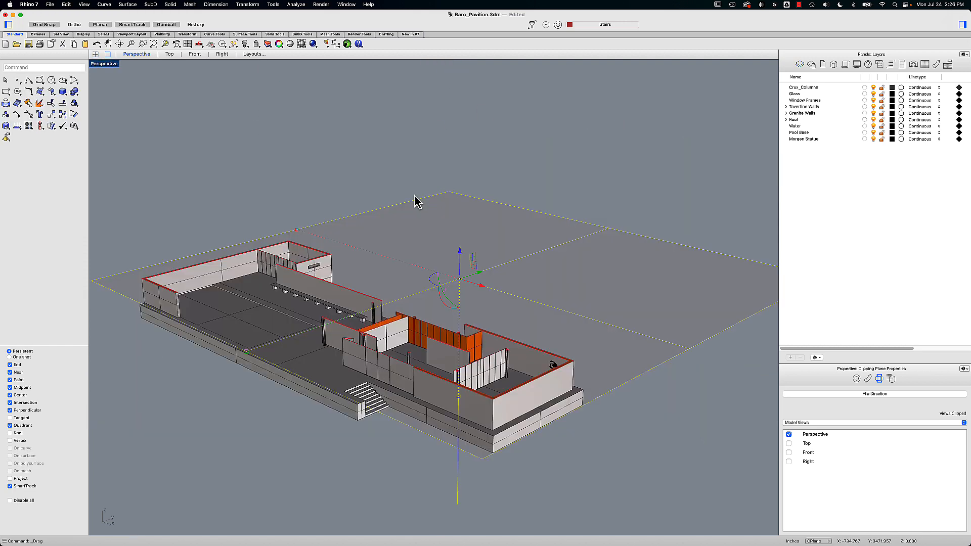
right_drag(407, 204, 412, 213)
shift+right_drag(274, 147, 297, 136)
key(Escape)
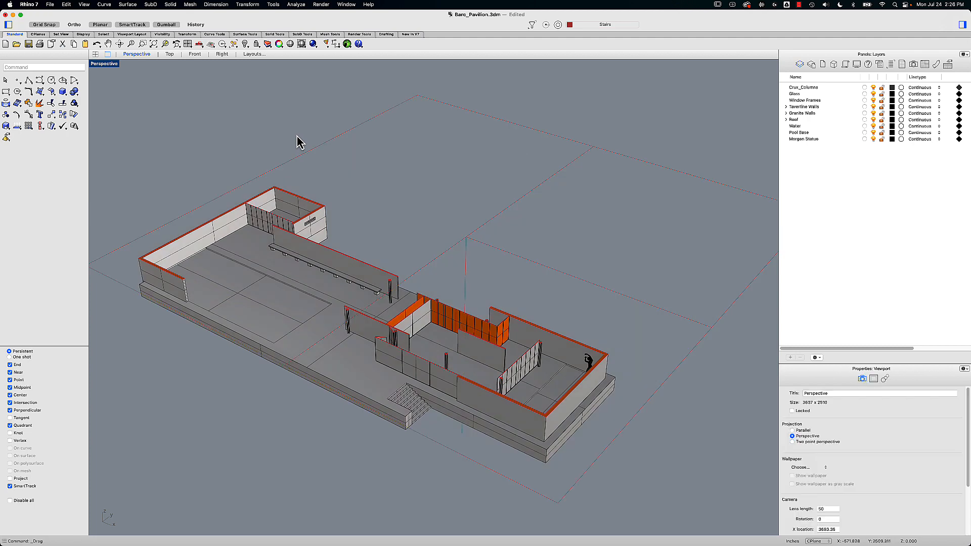
- Hide the clipping plane object while keeping the pavilion cut open
click(300, 157)
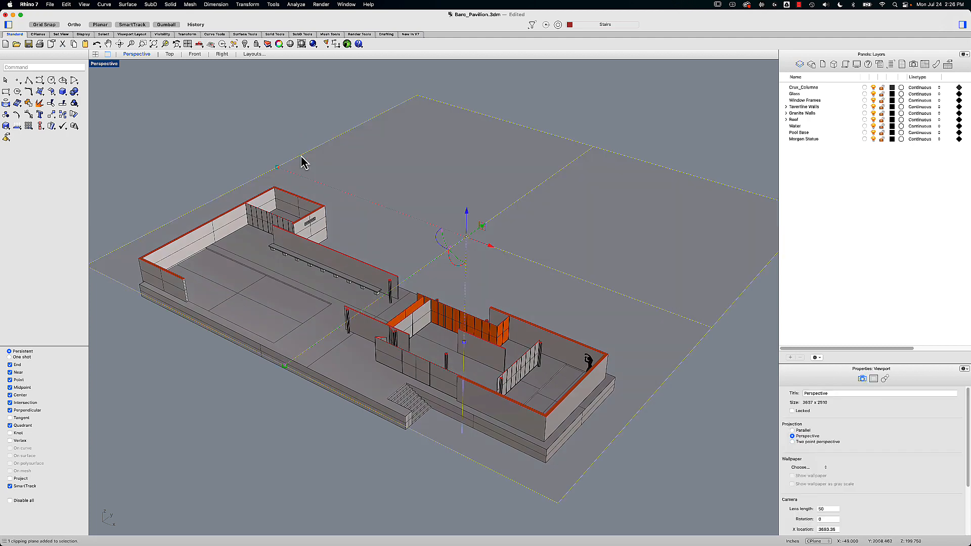
text(hide)
key(Return)
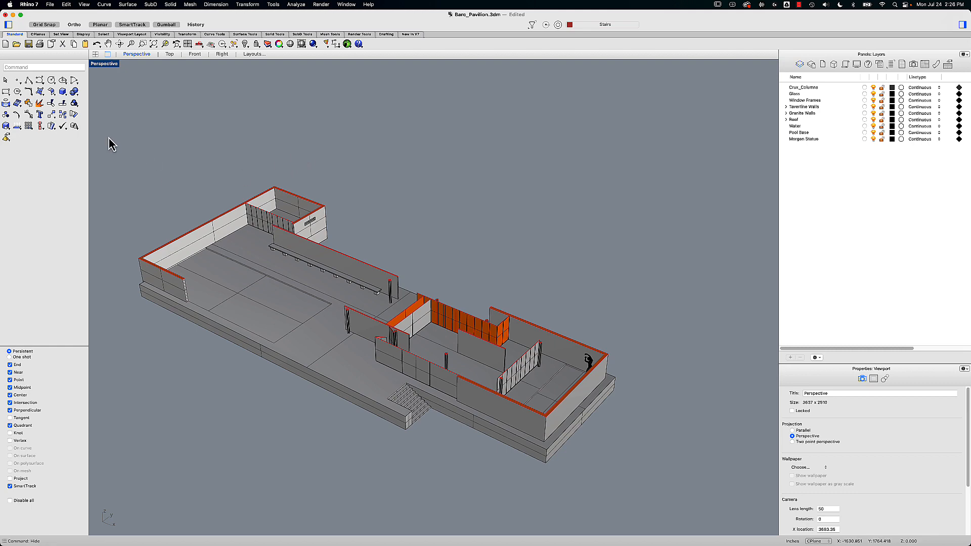
drag(109, 137, 834, 516)
key(super+z)
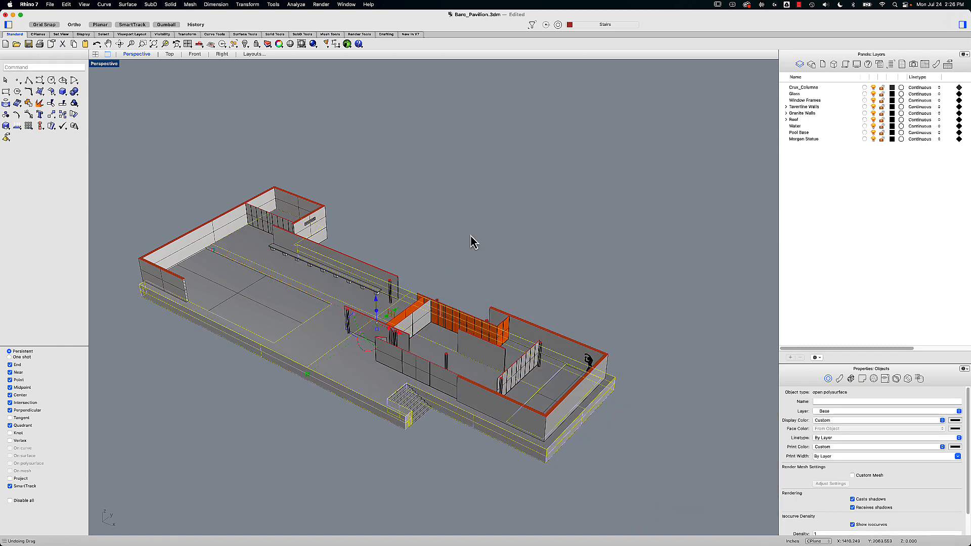
click(133, 171)
- Select the entire cut pavilion and start the Make2D command on it
drag(119, 148, 651, 500)
text(Hide)
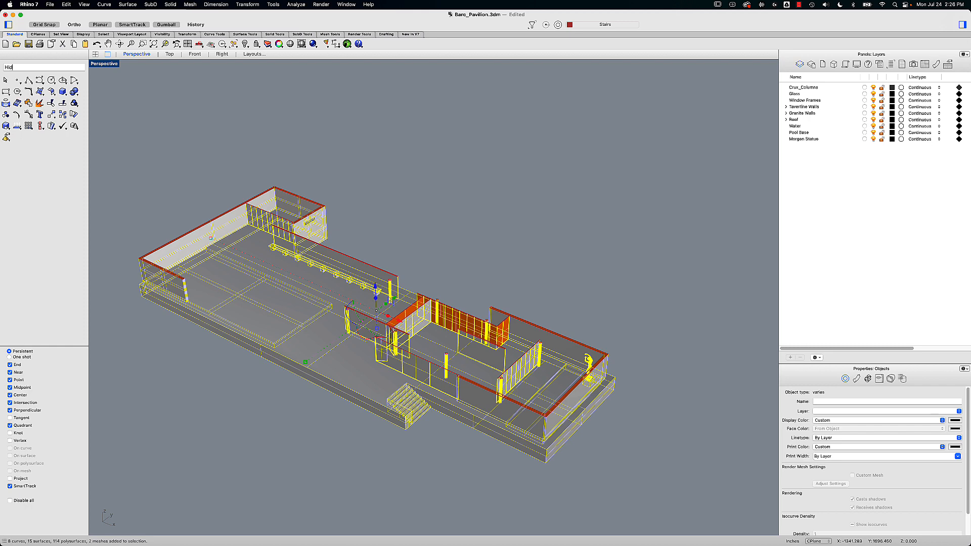
key(BackSpace)
key(BackSpace)
key(BackSpace)
text(2D)
key(Return)
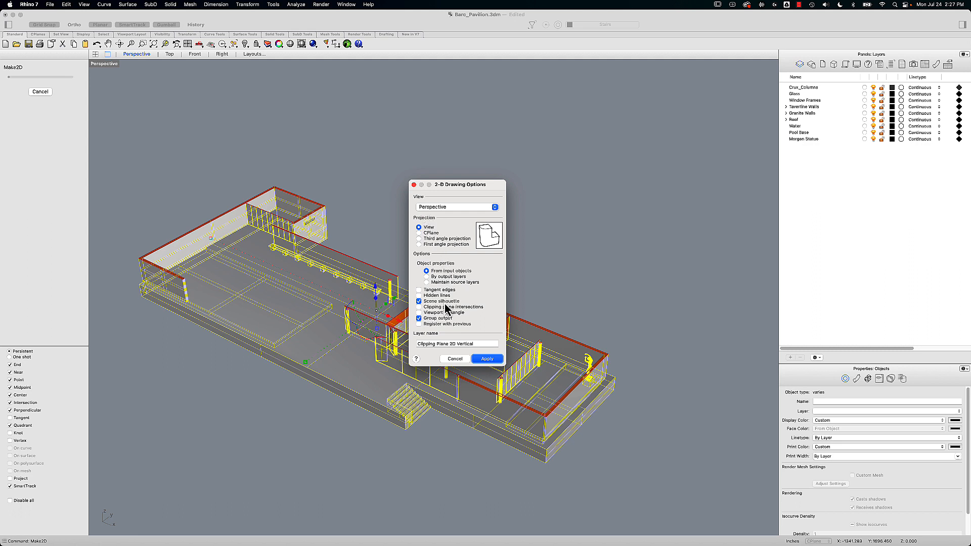
- Name the output layer Clipping Plane 2D Horizontal and generate the 2D drawing of the Perspective view
click(476, 344)
drag(476, 344, 466, 344)
drag(460, 344, 457, 344)
text(Horizon)
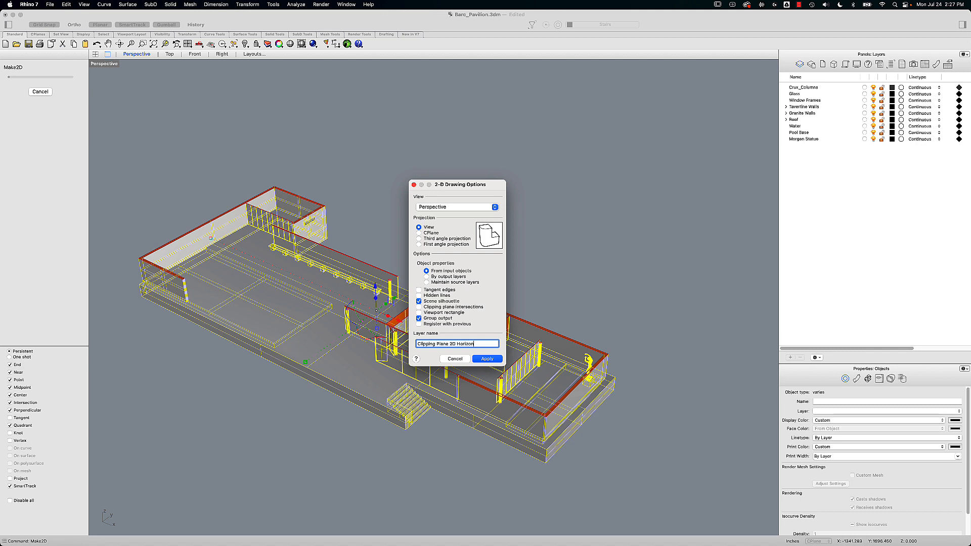
key(Return)
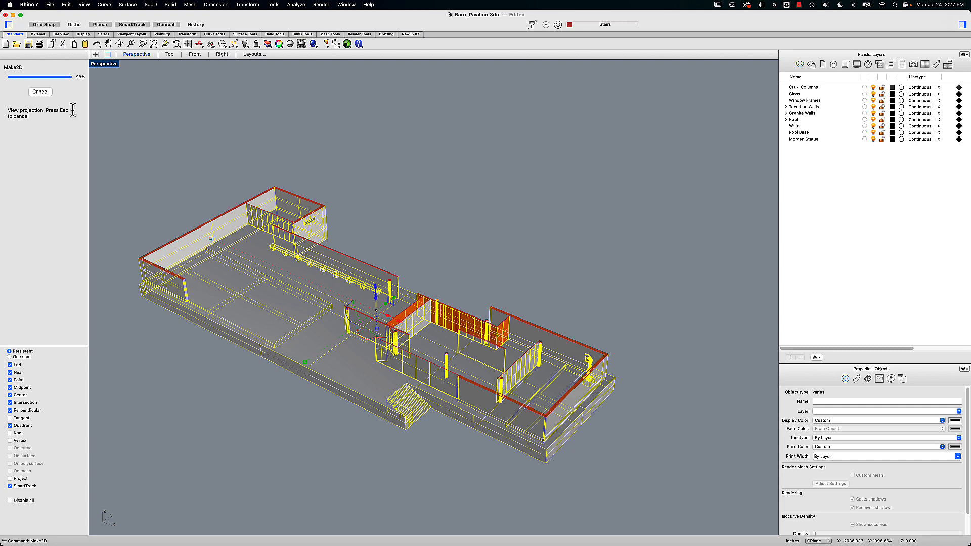
- In the Top view, move the new 2D drawing to the right of the pavilion plan and deselect it
click(170, 54)
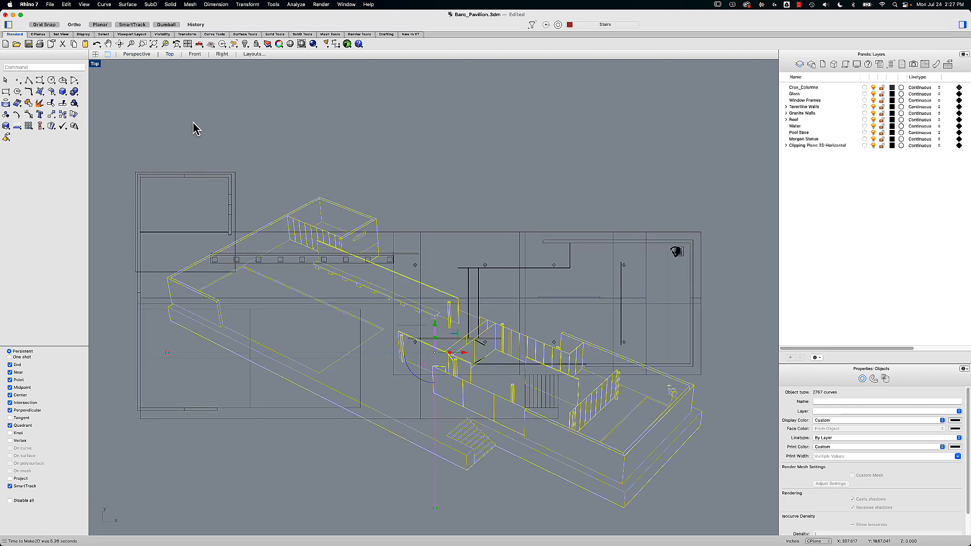
scroll(369, 218, down, 5)
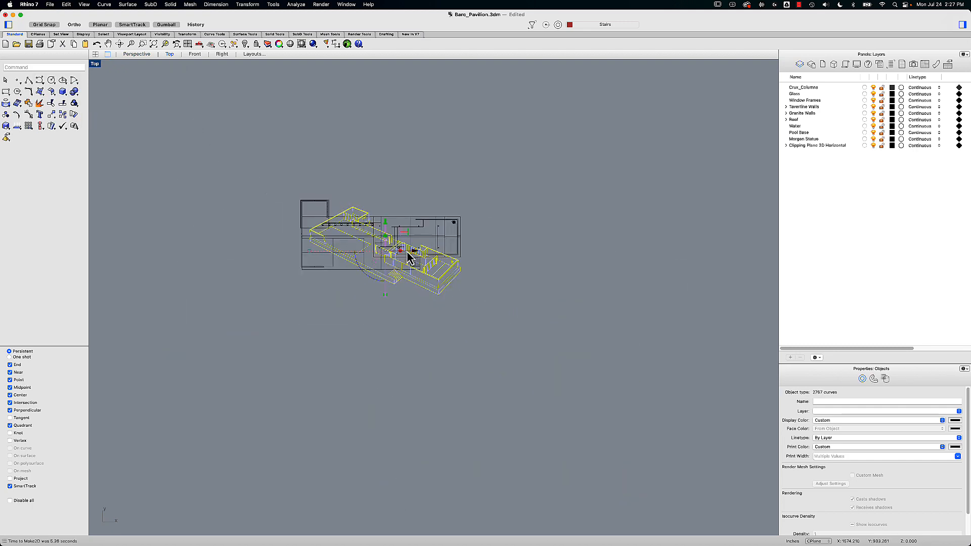
drag(412, 258, 611, 238)
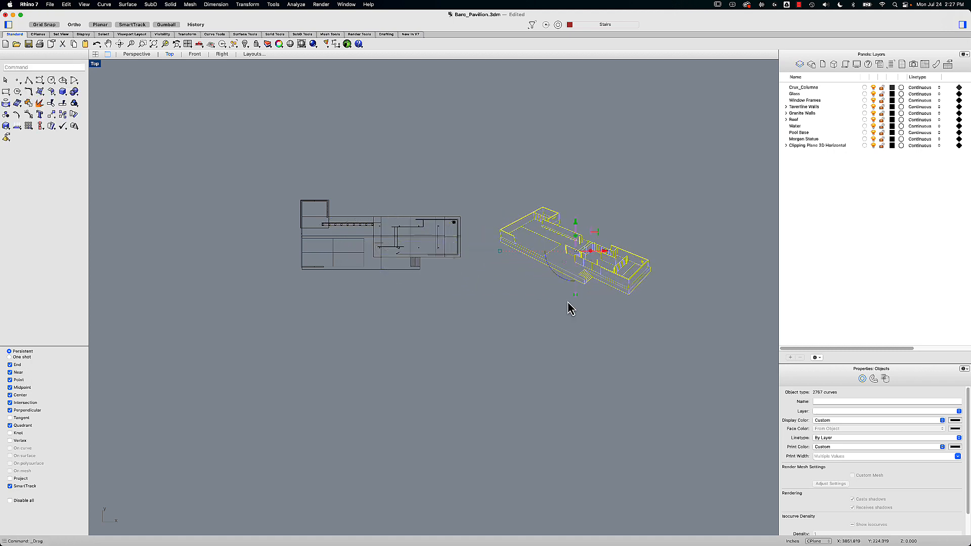
click(539, 292)
scroll(565, 269, up, 5)
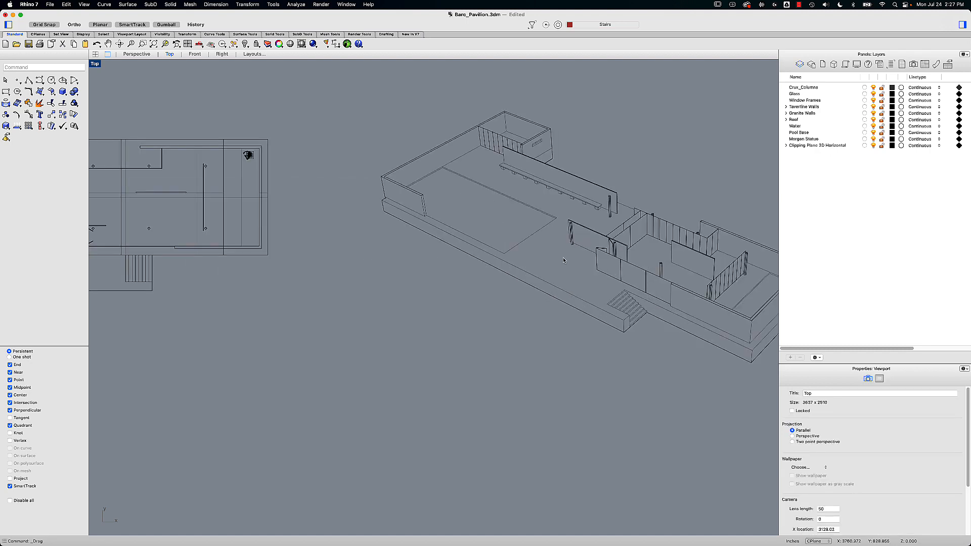
click(84, 4)
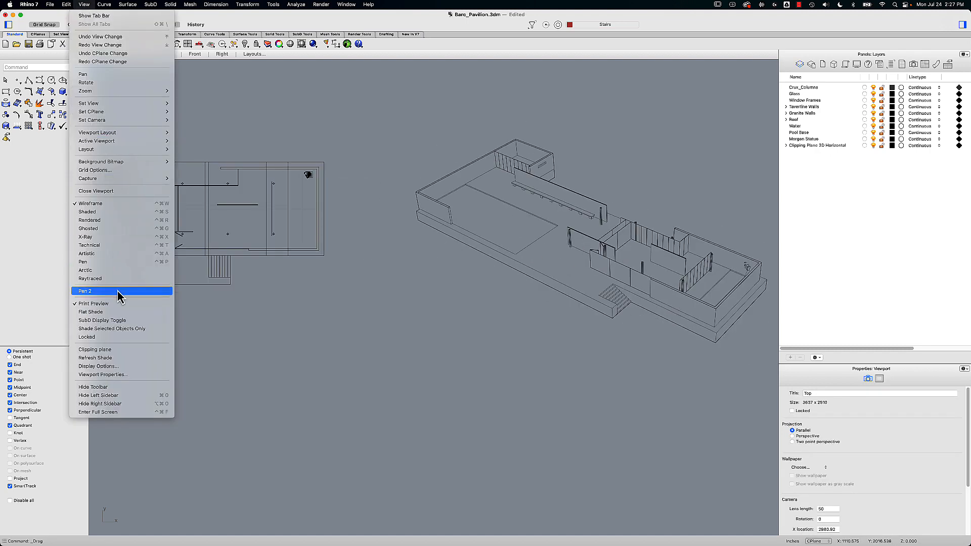
click(530, 326)
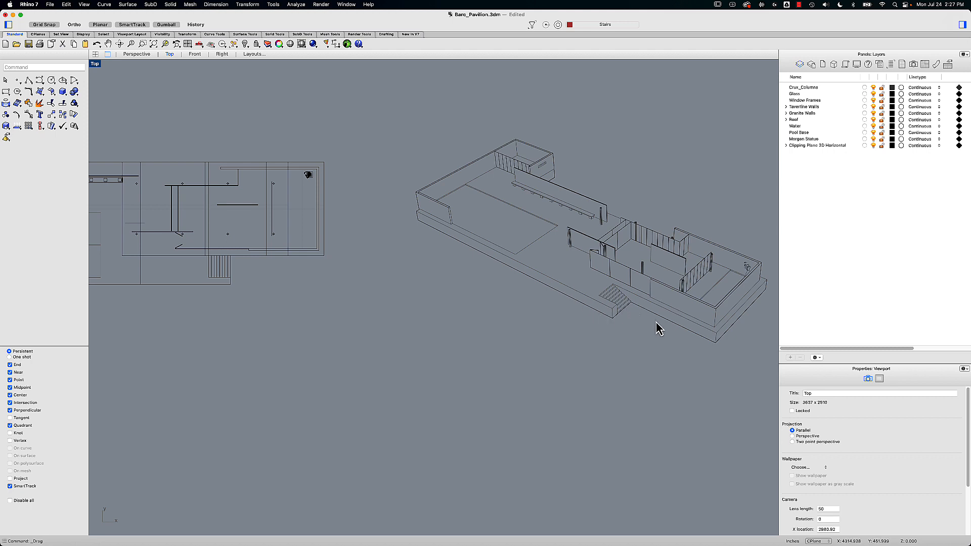
- Turn off the Clipping Plane 2D Horizontal layer and return to the four-viewport layout
click(874, 146)
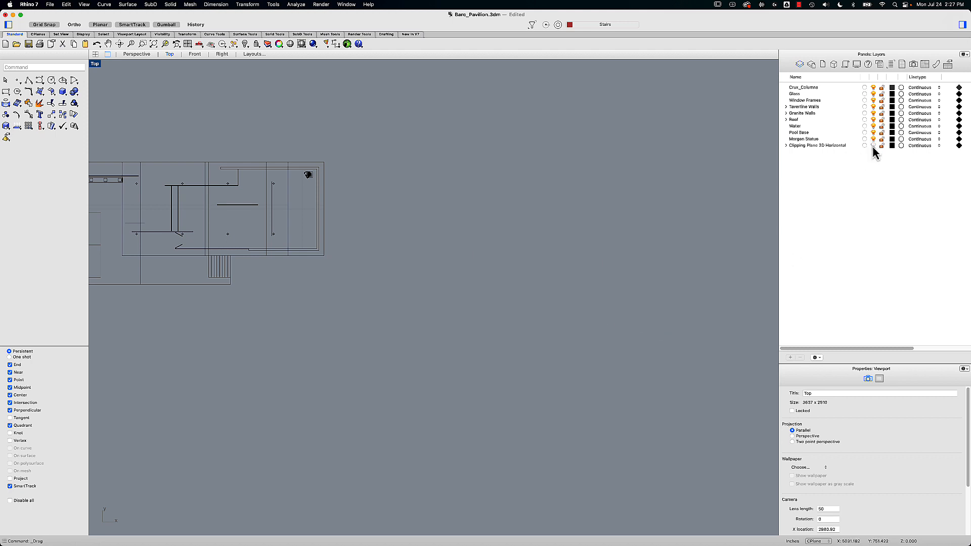
double_click(95, 63)
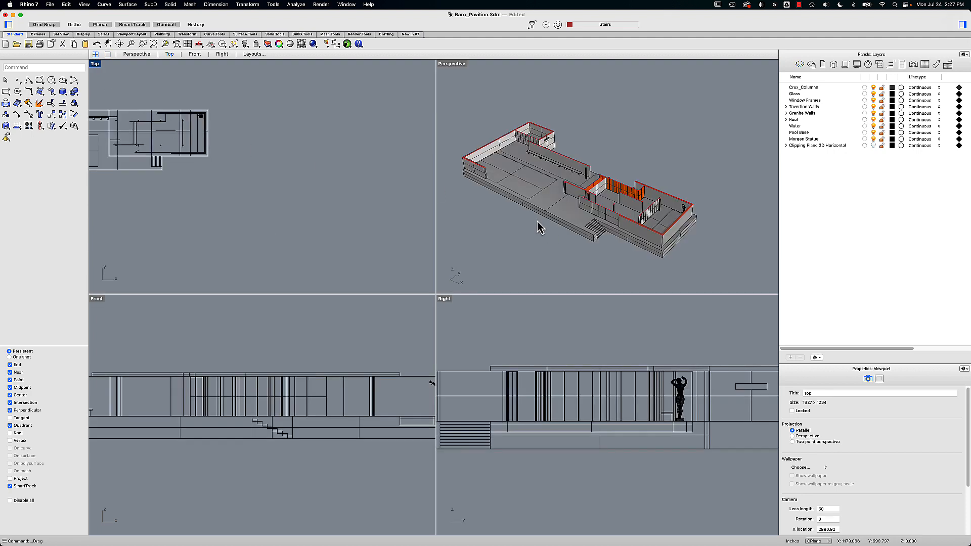
- Show the hidden clipping plane again and widen the Perspective and Right viewports
click(463, 65)
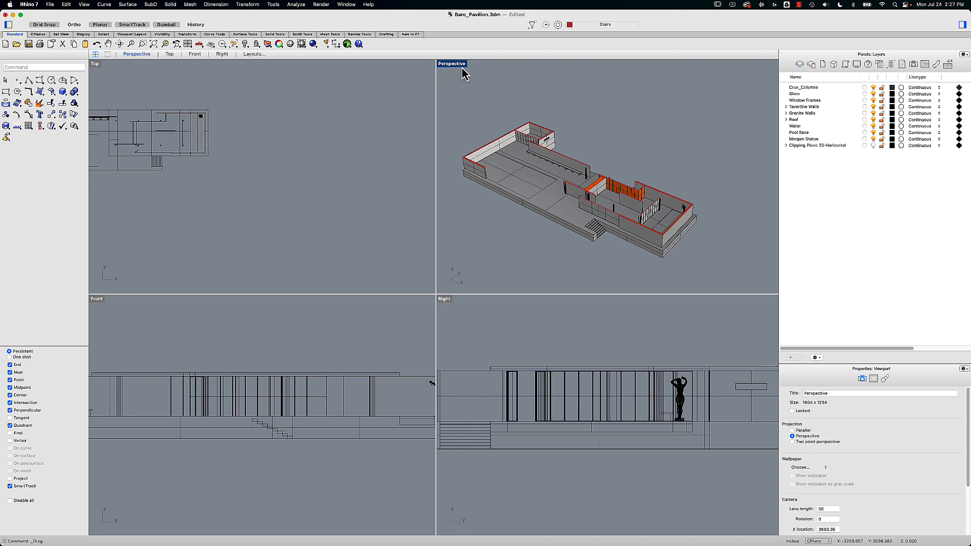
text(sho)
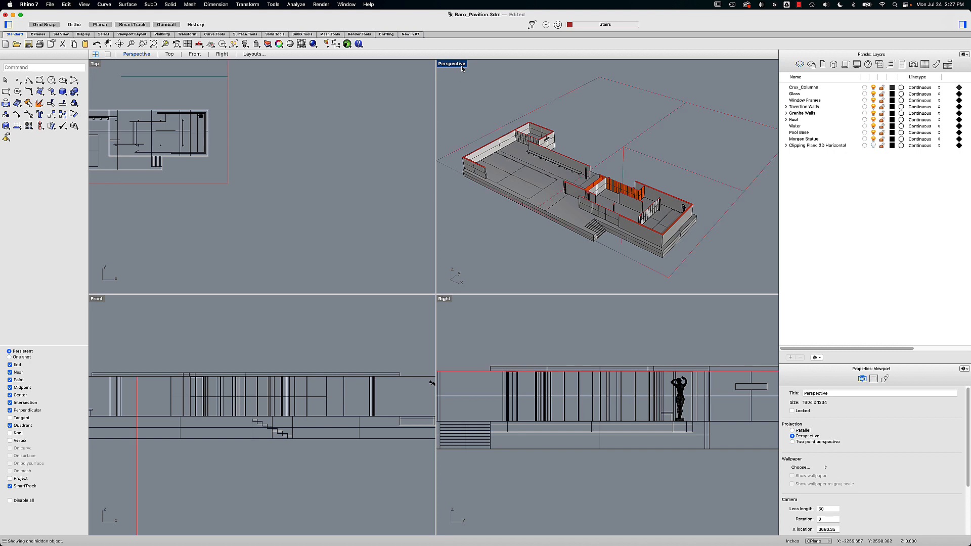
drag(436, 92, 380, 89)
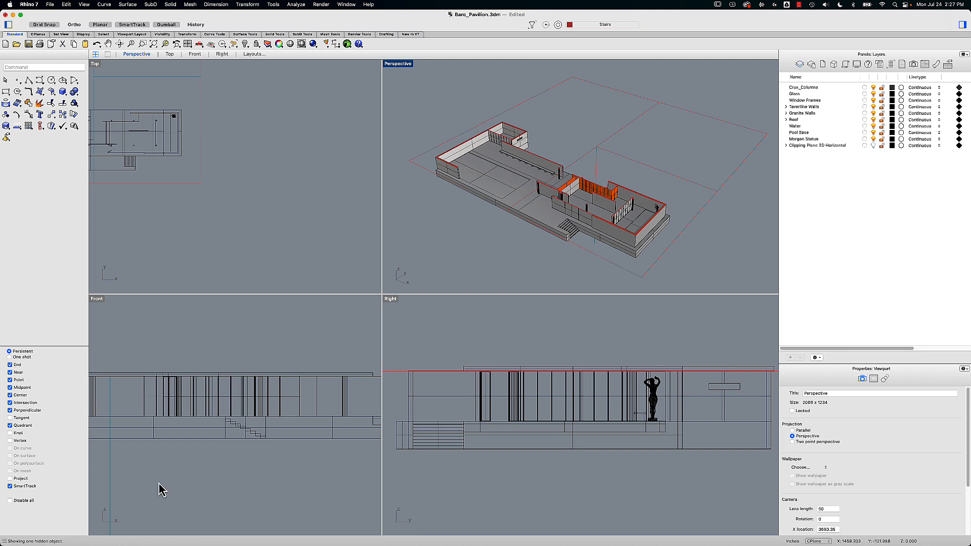
- Select the horizontal clipping plane and rotate it around the X axis so it stands vertically along the pavilion's length
scroll(147, 352, down, 2)
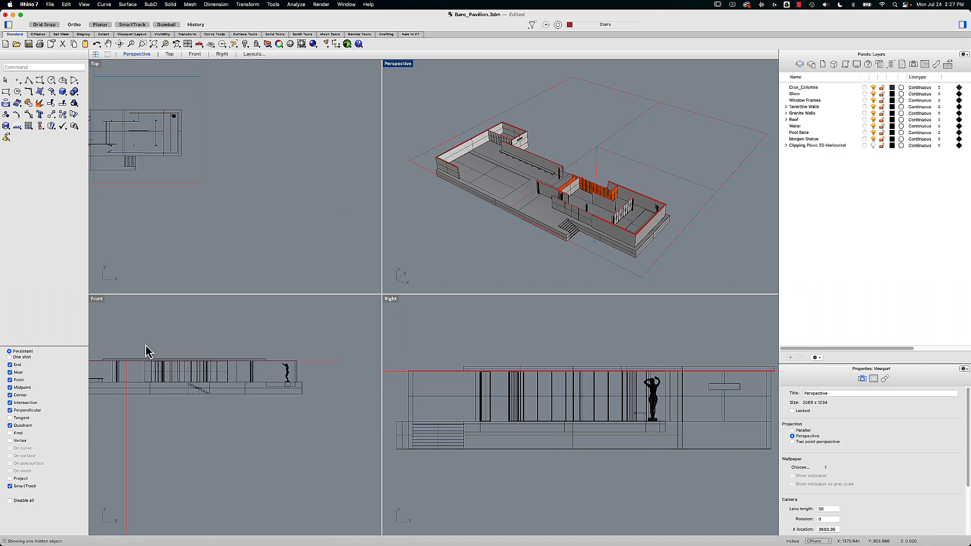
scroll(146, 349, down, 3)
click(152, 336)
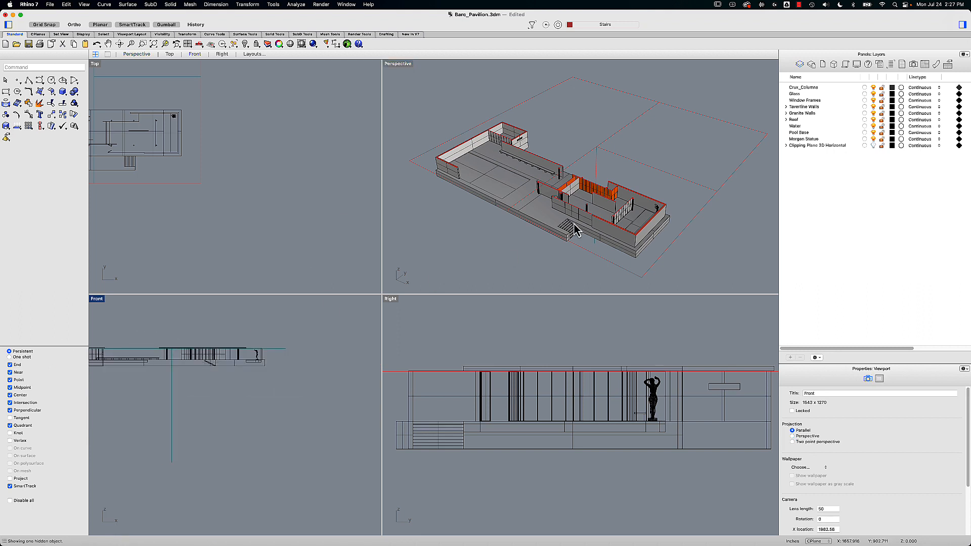
click(693, 219)
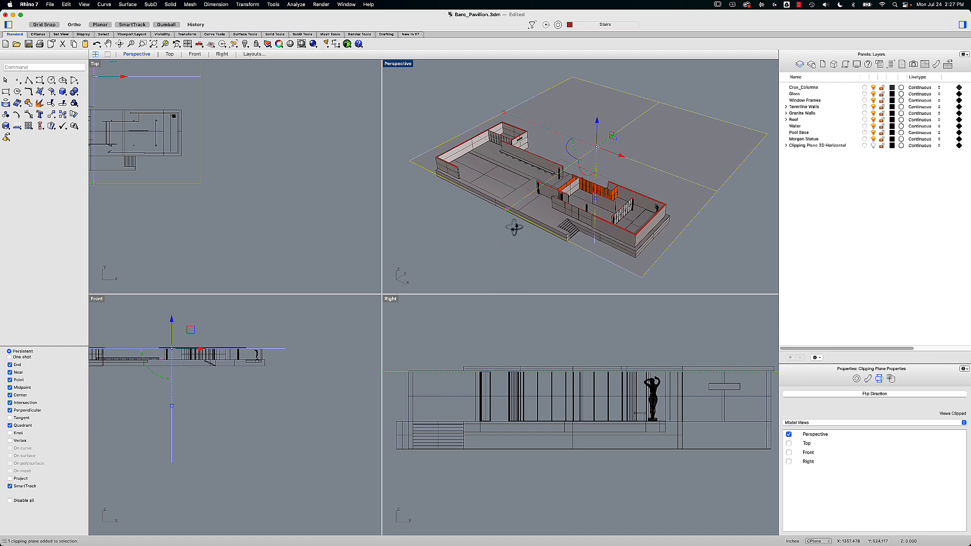
right_drag(514, 226, 549, 194)
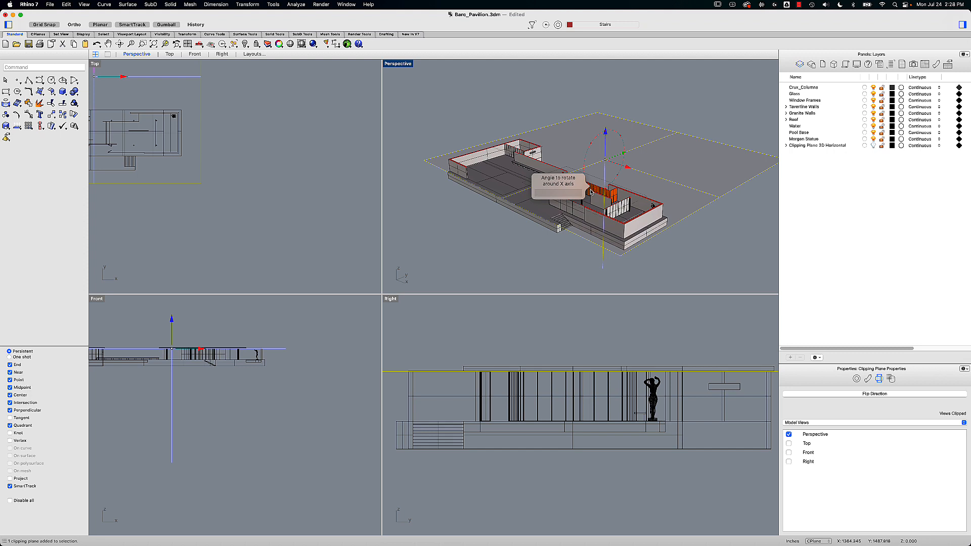
key(Return)
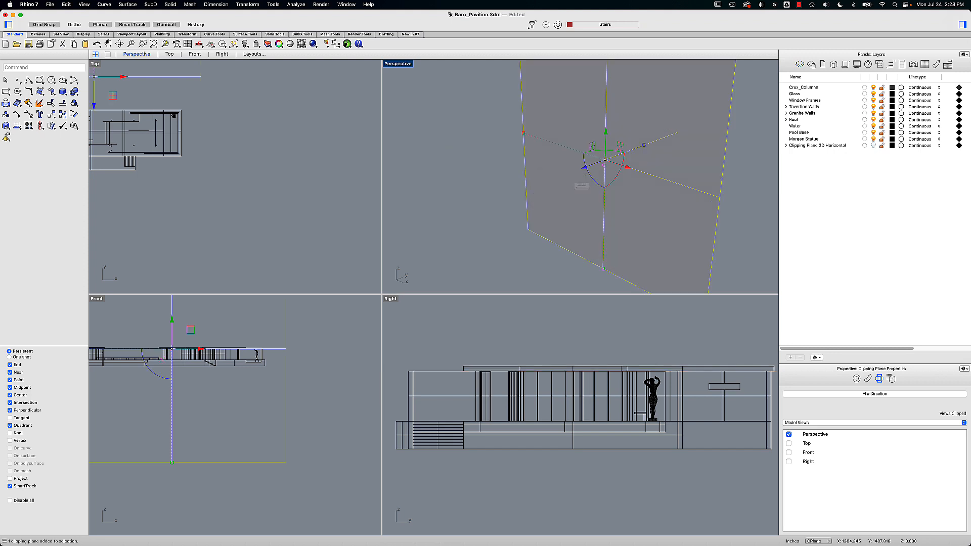
scroll(590, 196, down, 5)
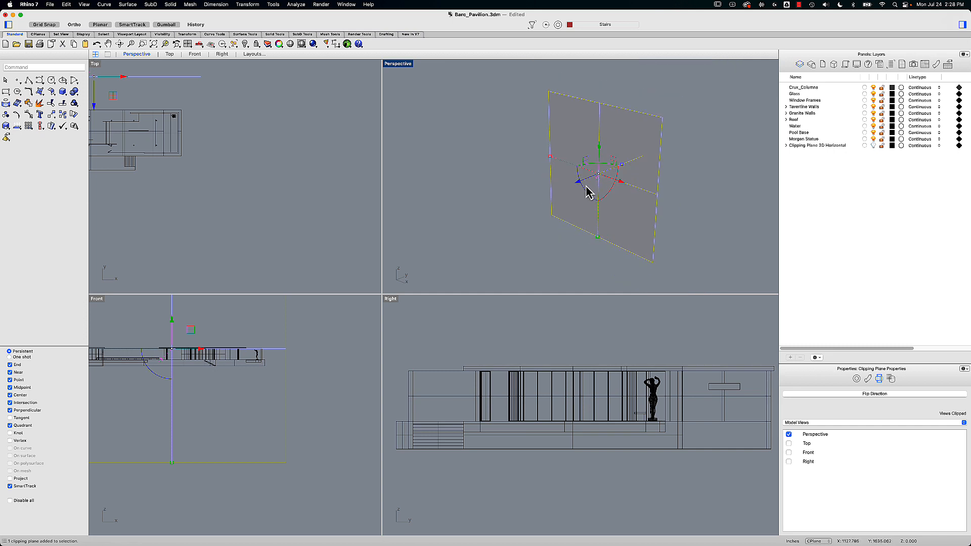
- Move the vertical clipping plane along its normal to cut lengthwise through the pavilion, and maximize the Perspective viewport to adjust the cut
drag(577, 181, 542, 194)
right_drag(492, 228, 497, 211)
double_click(398, 63)
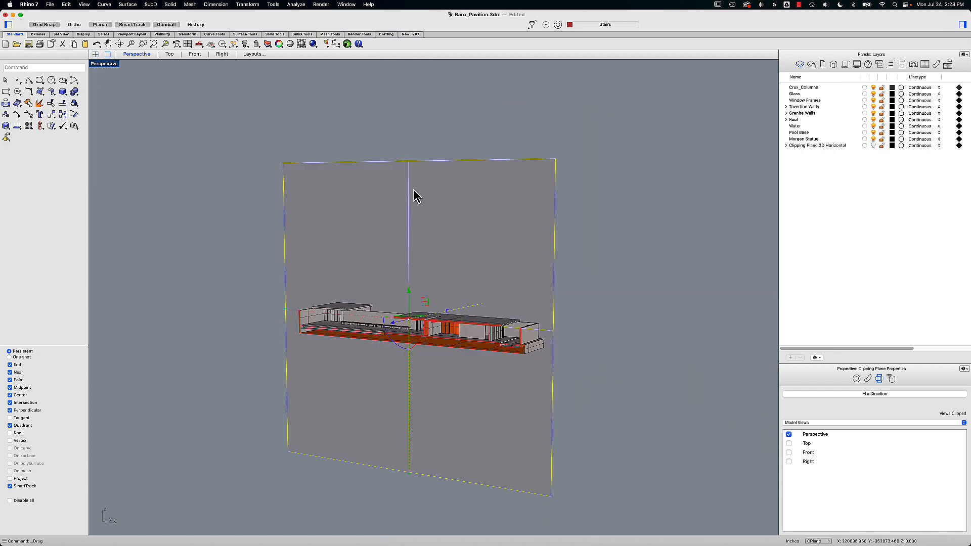
right_drag(386, 263, 419, 253)
scroll(419, 253, up, 10)
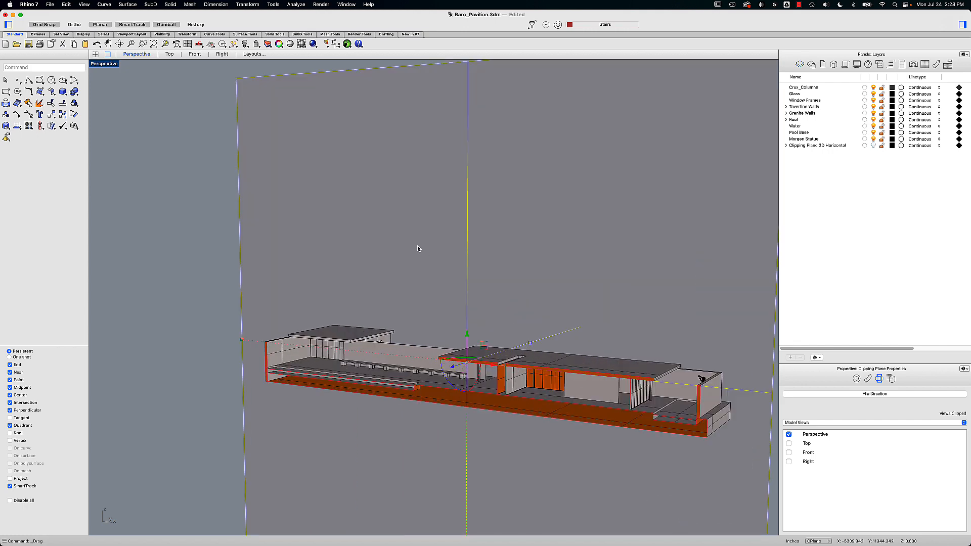
right_drag(446, 251, 428, 241)
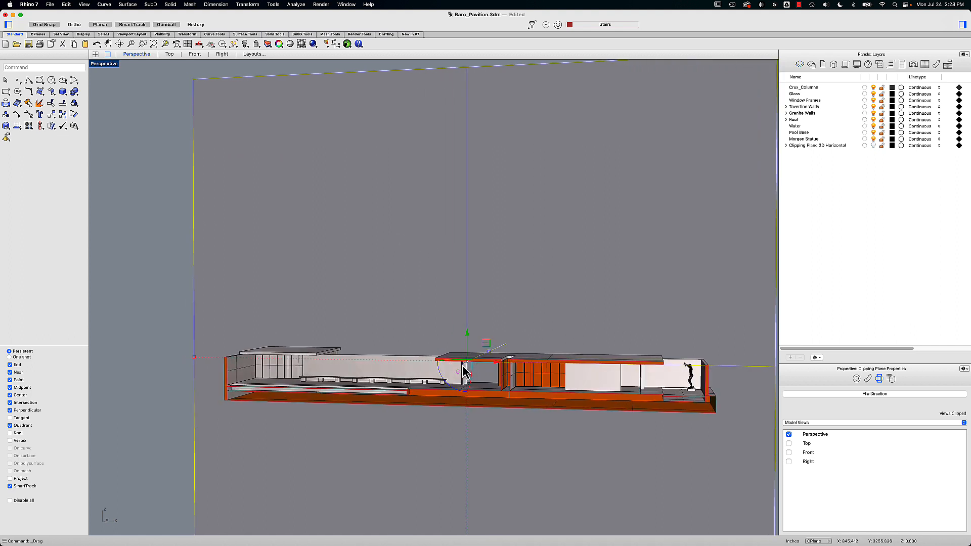
drag(466, 371, 458, 369)
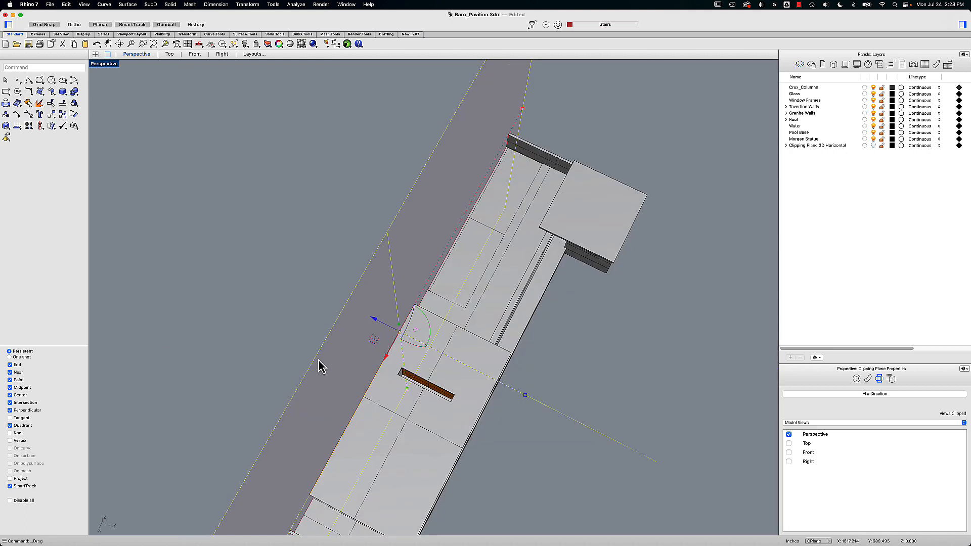
- Set the viewport to the SE isometric view and orbit to a low angle facing the pavilion's long cut side
right_click(119, 74)
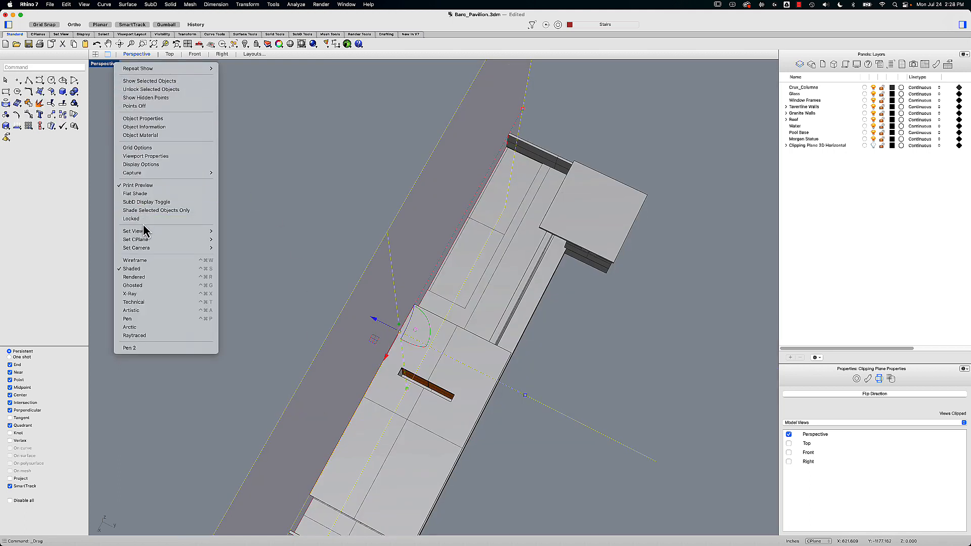
mouse_move(151, 233)
mouse_move(238, 310)
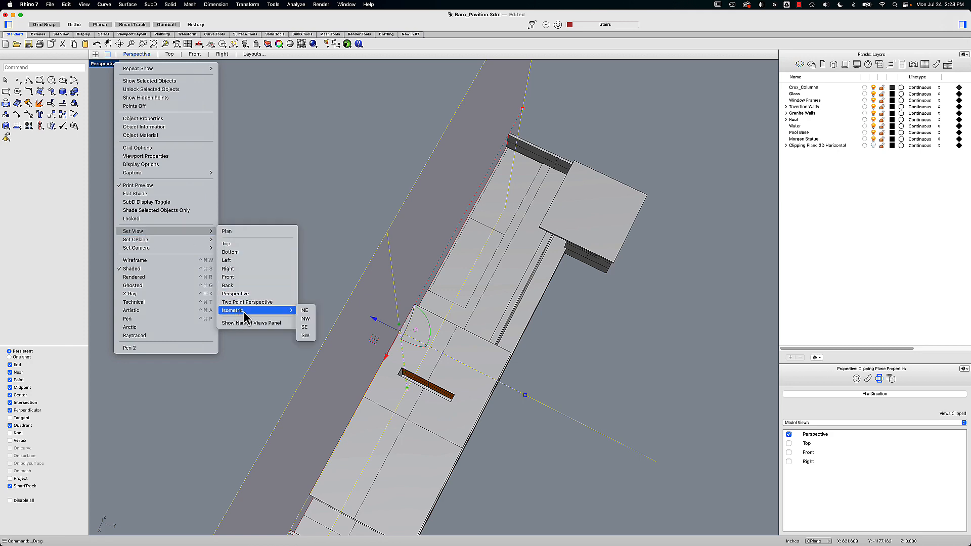
click(305, 329)
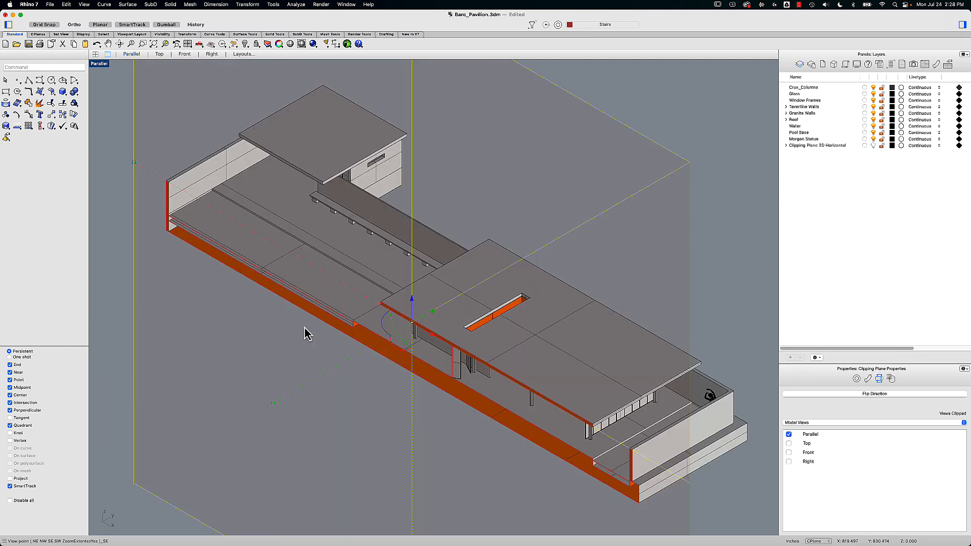
right_drag(293, 313, 278, 285)
right_click(277, 279)
- Select the vertical clipping plane by its edge and hide it
click(500, 354)
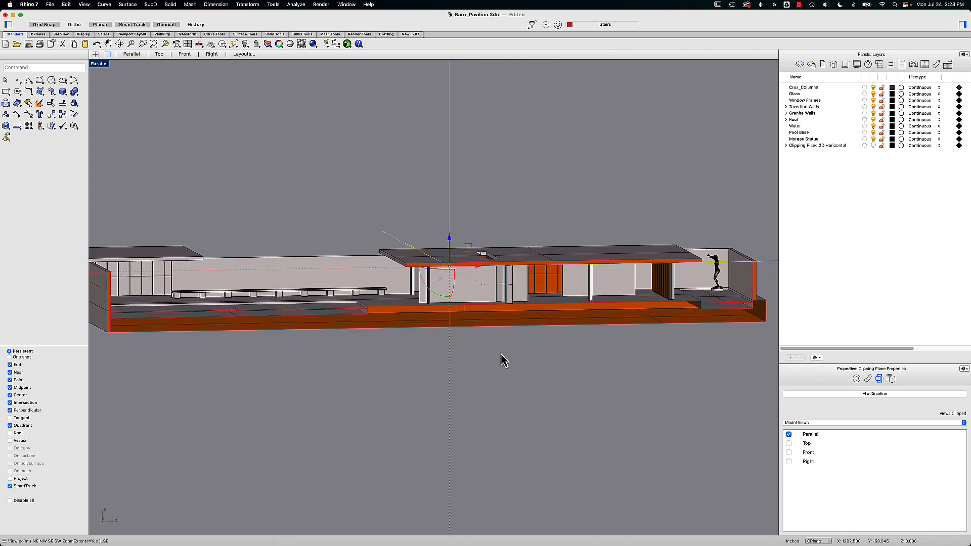
click(500, 354)
scroll(500, 354, down, 8)
click(471, 148)
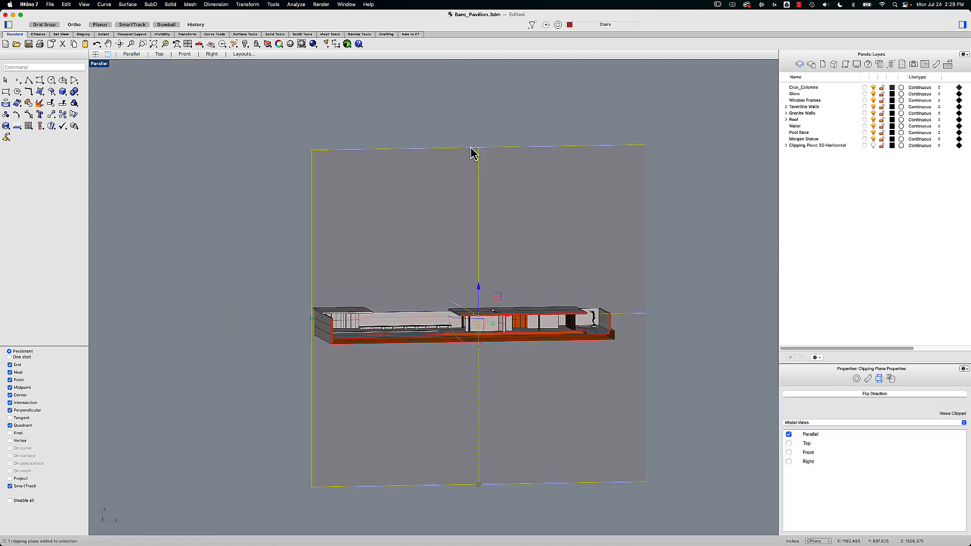
key(super+h)
scroll(471, 219, up, 4)
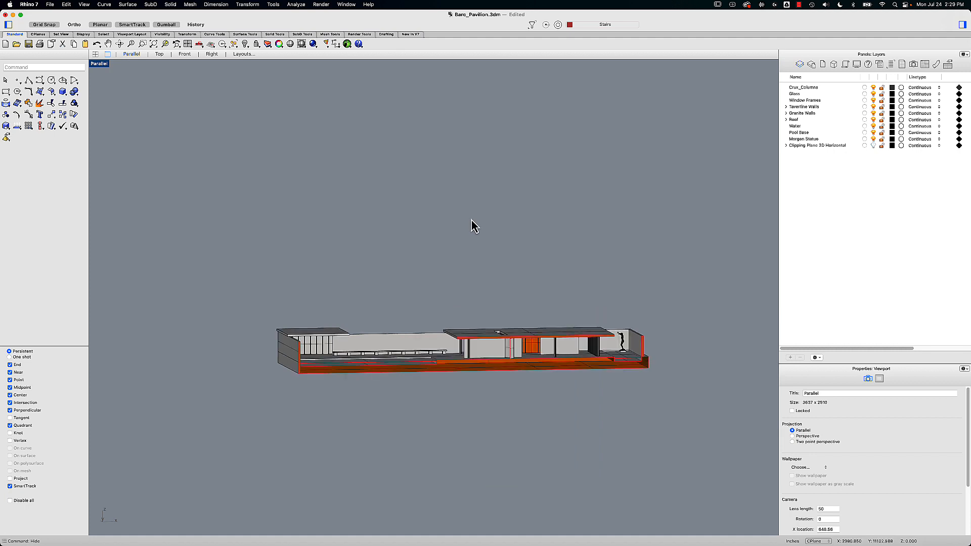
- Run Make2D on the whole cut pavilion from the Parallel view, with the output layer named Clipping Plane 2D Vertical
shift+right_drag(471, 218, 451, 165)
drag(185, 244, 692, 389)
text(make2d)
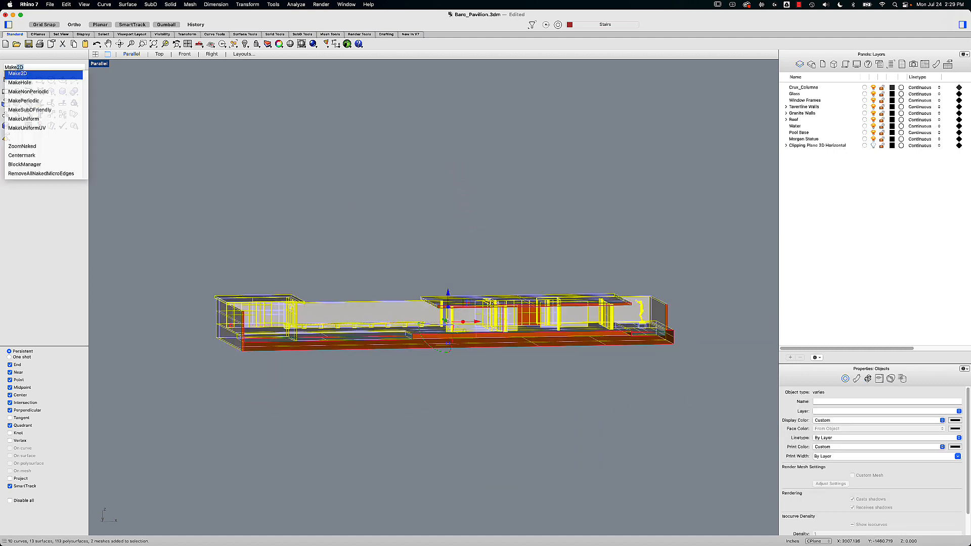
key(Return)
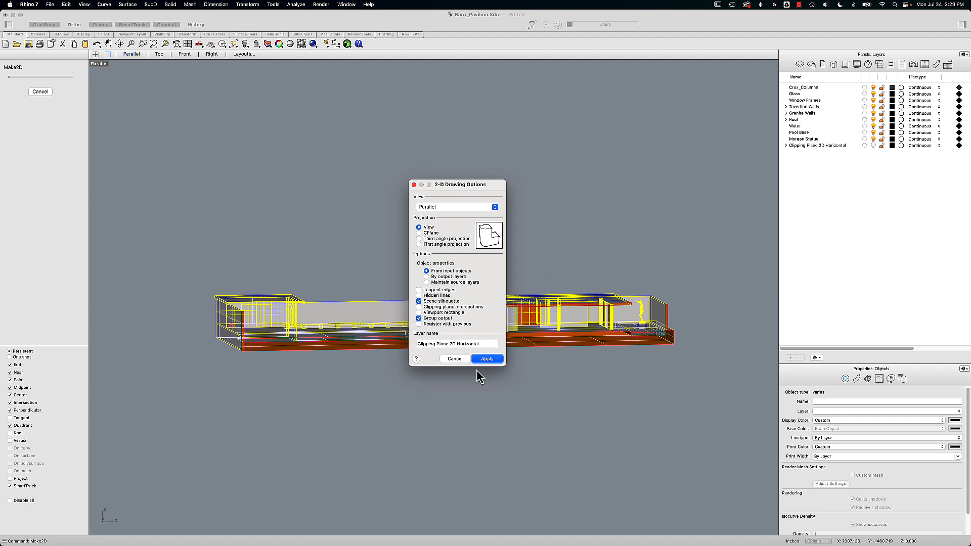
click(483, 344)
key(BackSpace)
key(BackSpace)
key(BackSpace)
key(BackSpace)
key(BackSpace)
key(BackSpace)
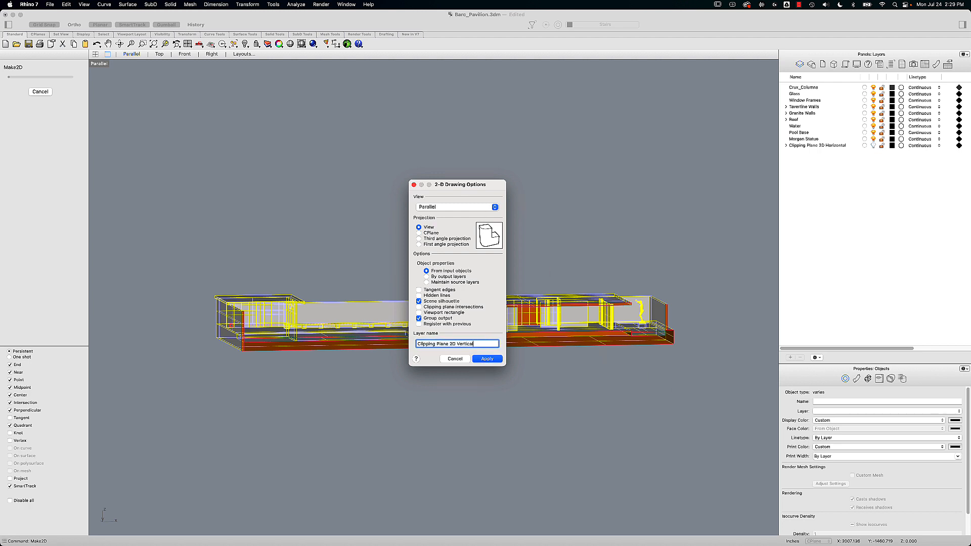
click(488, 359)
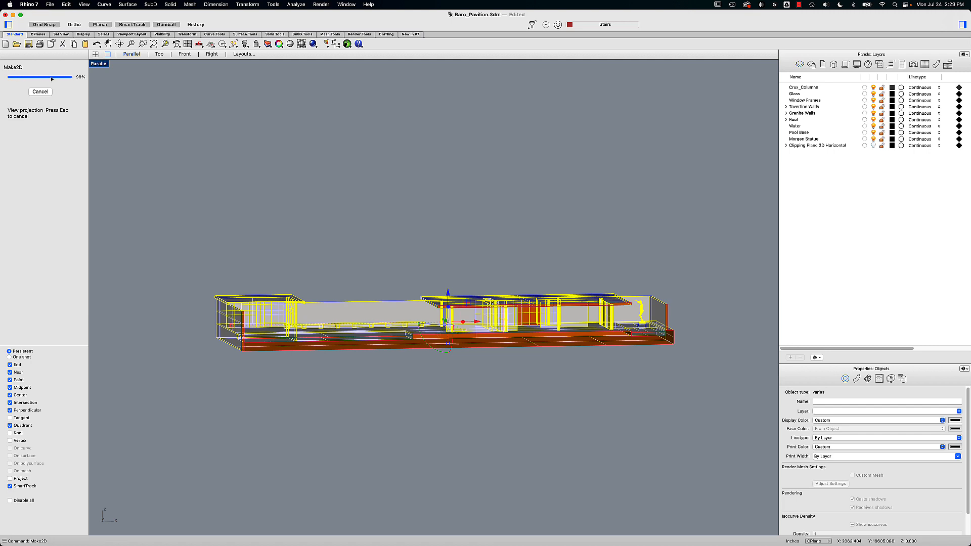
- In the Top view, move the new vertical-section drawing to the right, clear of the pavilion plan
click(159, 54)
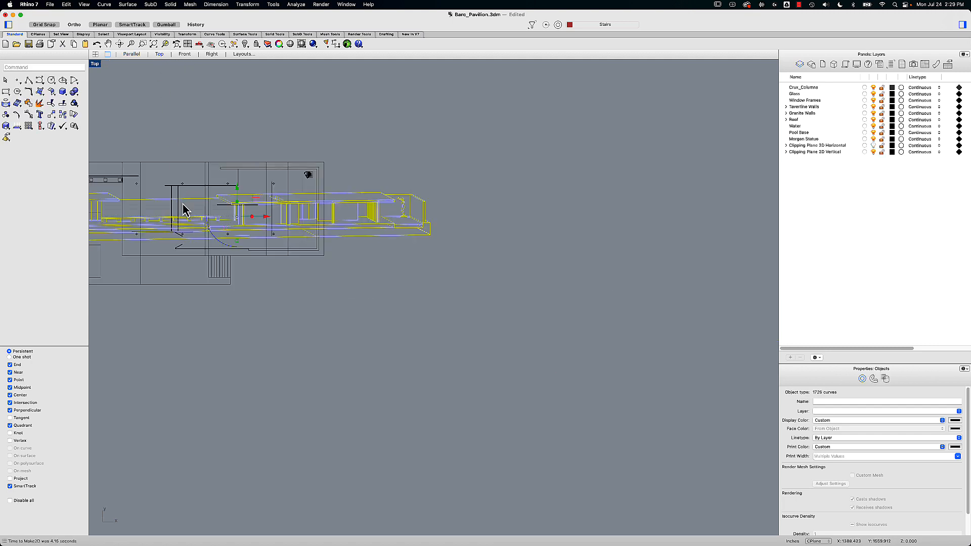
scroll(183, 204, down, 3)
drag(241, 214, 466, 214)
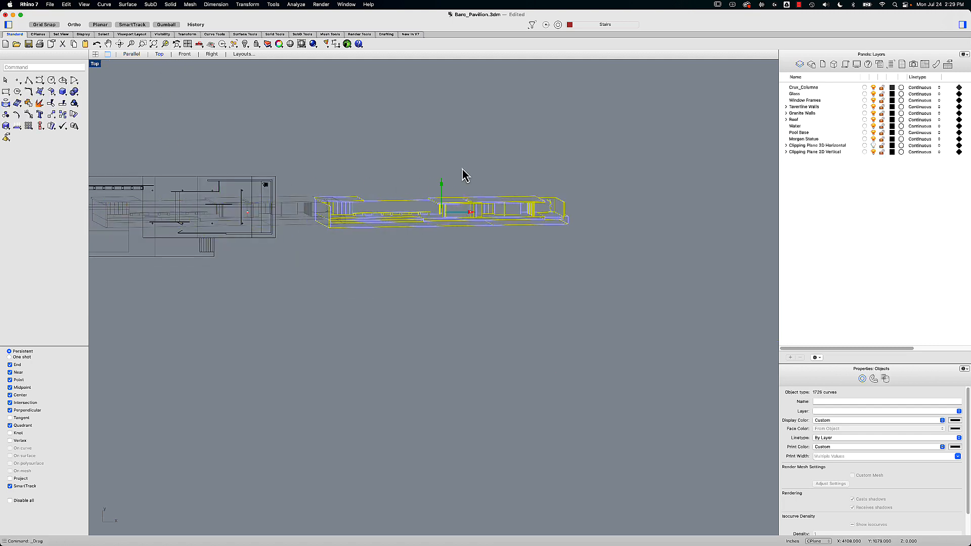
- Turn on the Clipping Plane 2D Horizontal layer and place the vertical-section drawing below the horizontal-cut drawing, then deselect it
click(873, 146)
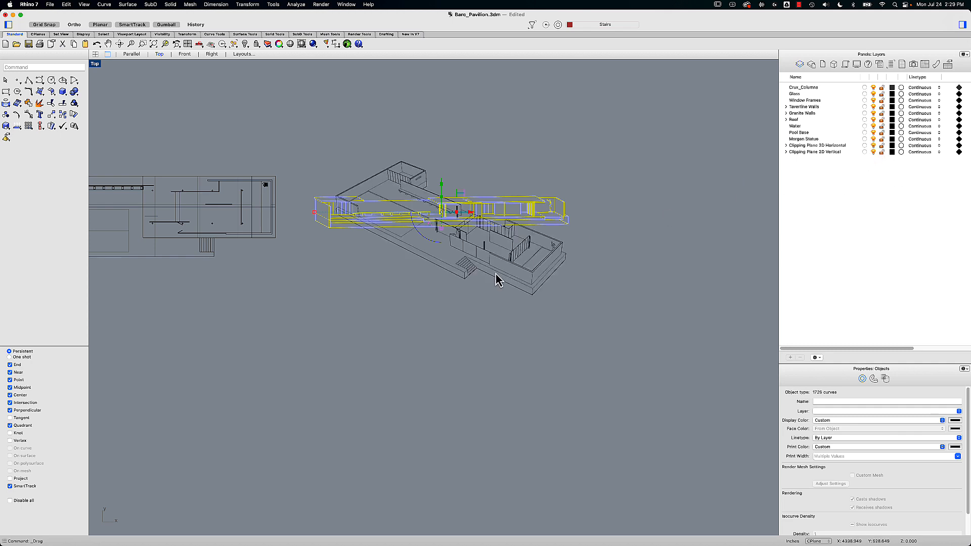
drag(443, 194, 437, 301)
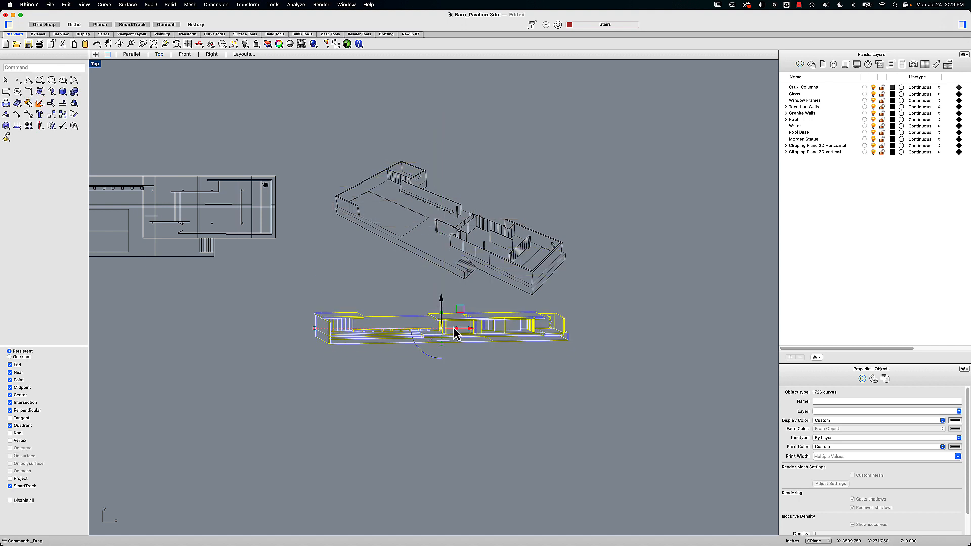
drag(471, 329, 487, 327)
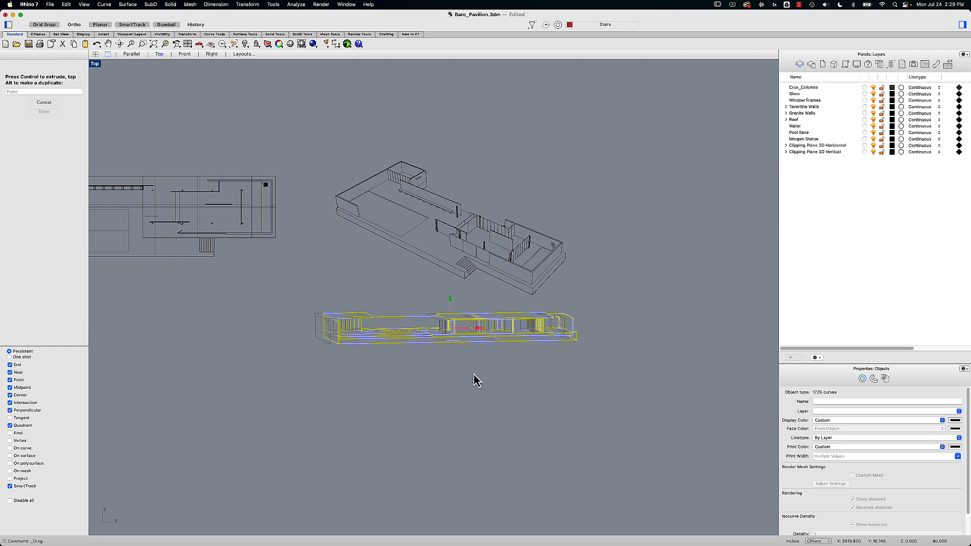
click(329, 264)
- Select both clipping-plane 2D drawings and start exporting only the selected curves
drag(322, 121, 606, 386)
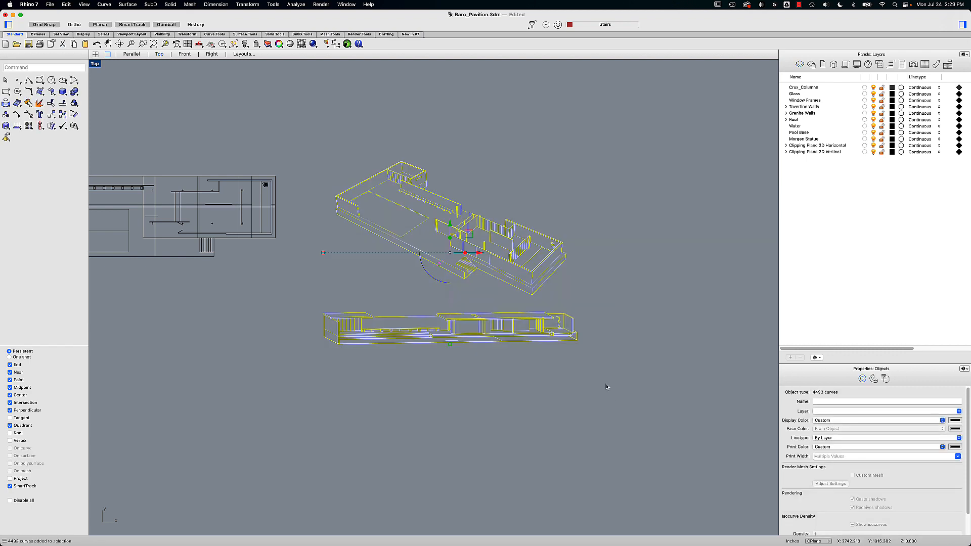
right_drag(607, 376, 629, 383)
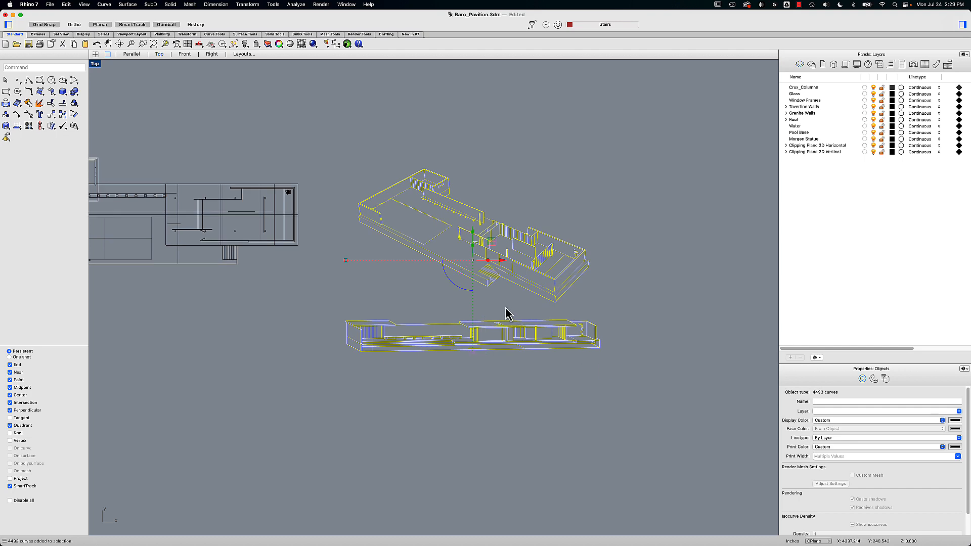
scroll(505, 307, up, 3)
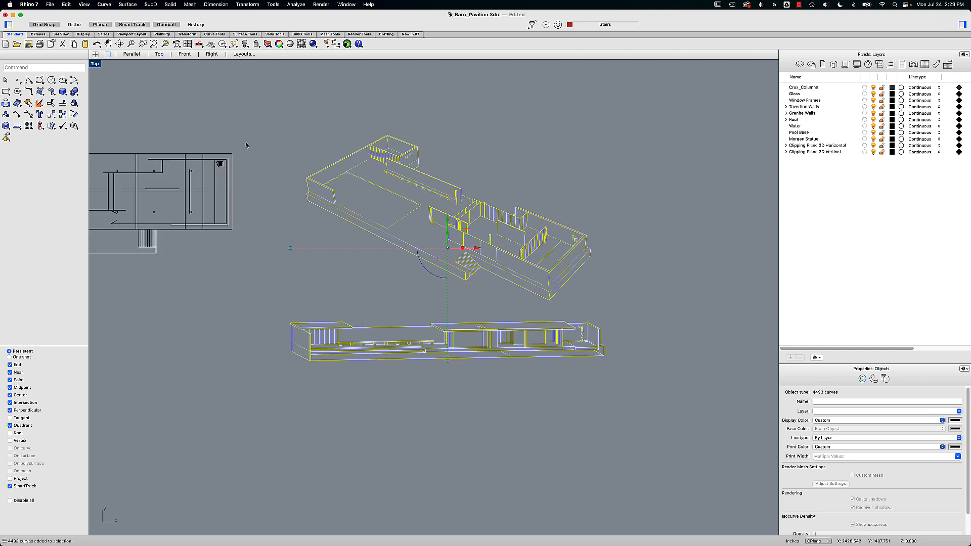
click(50, 5)
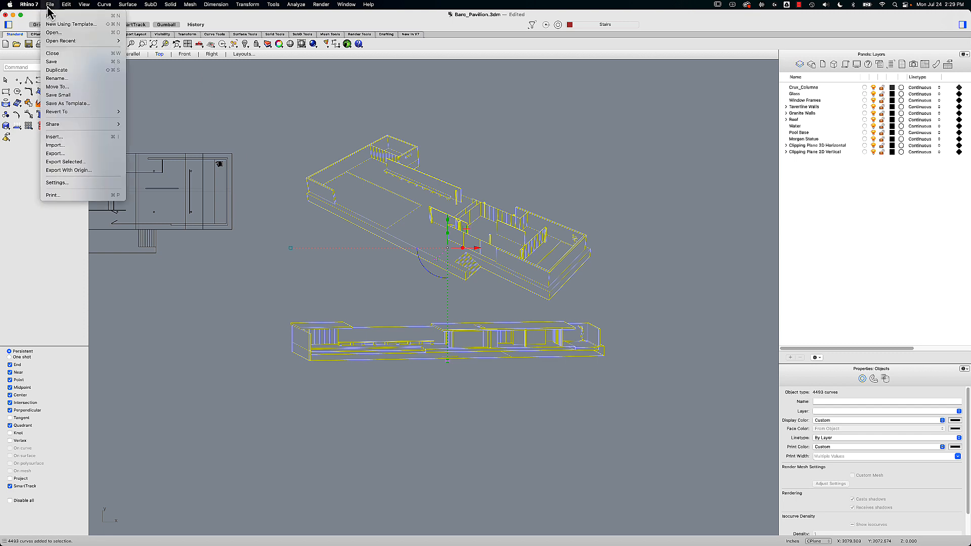
click(81, 163)
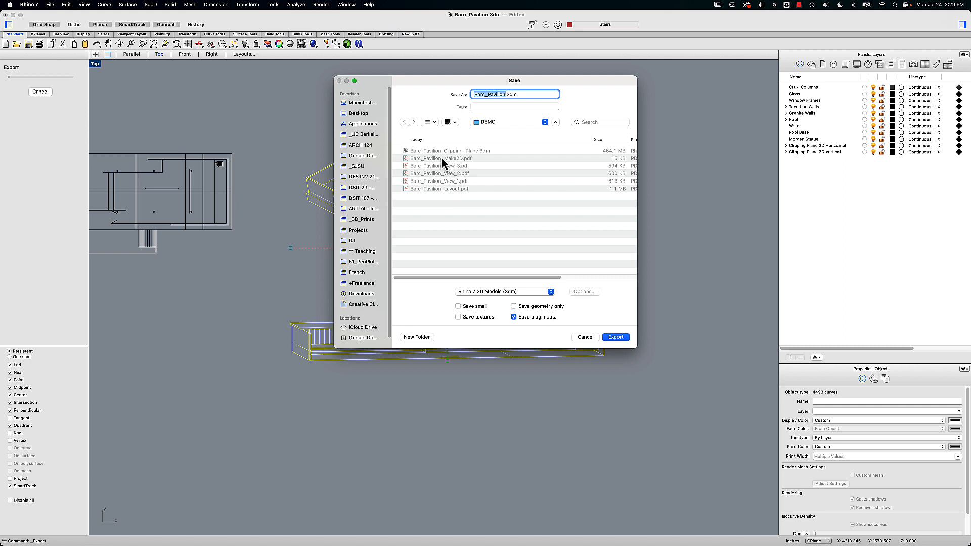
- Name the export file Barc_Pavilion_Clipping_Plane in the DEMO folder and set its format to PDF (pdf)
click(460, 159)
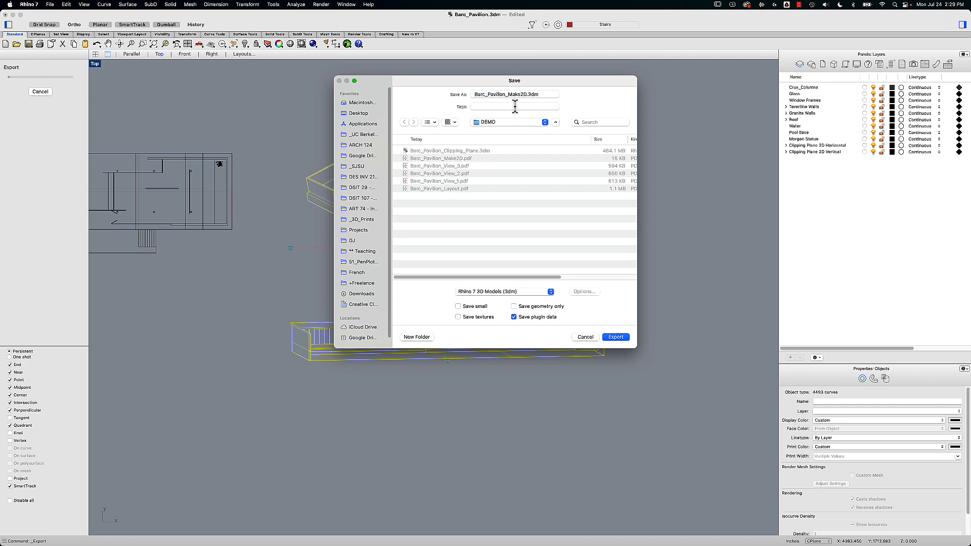
click(527, 94)
key(BackSpace)
key(BackSpace)
key(BackSpace)
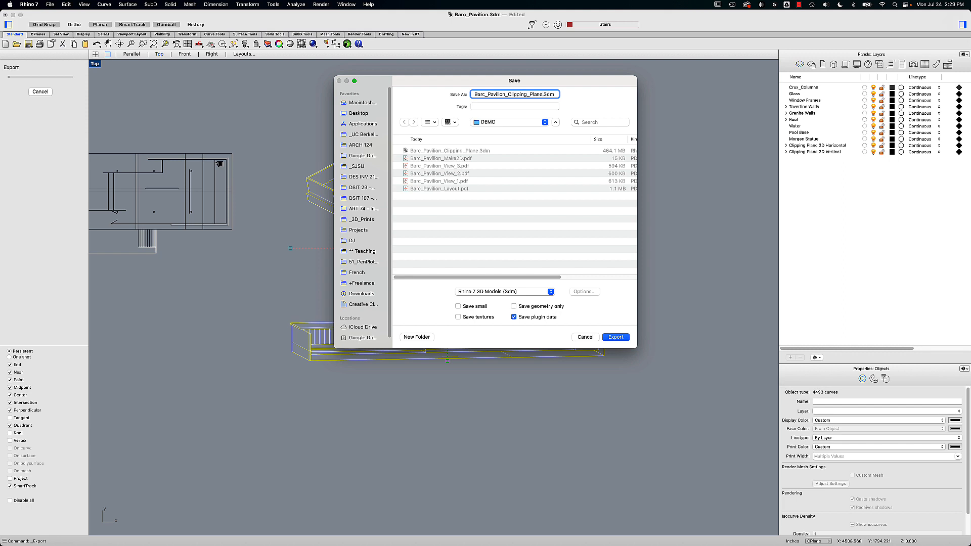
click(542, 292)
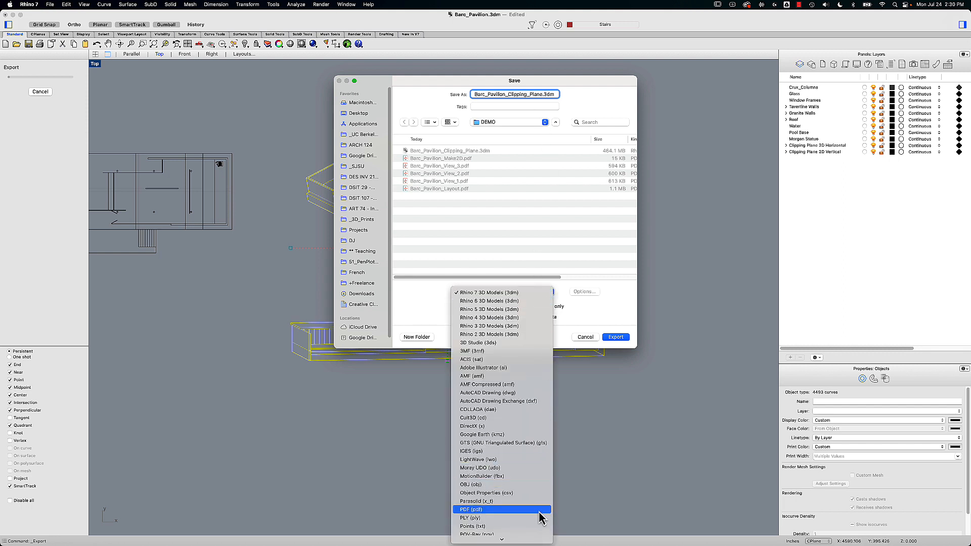
scroll(541, 517, down, 5)
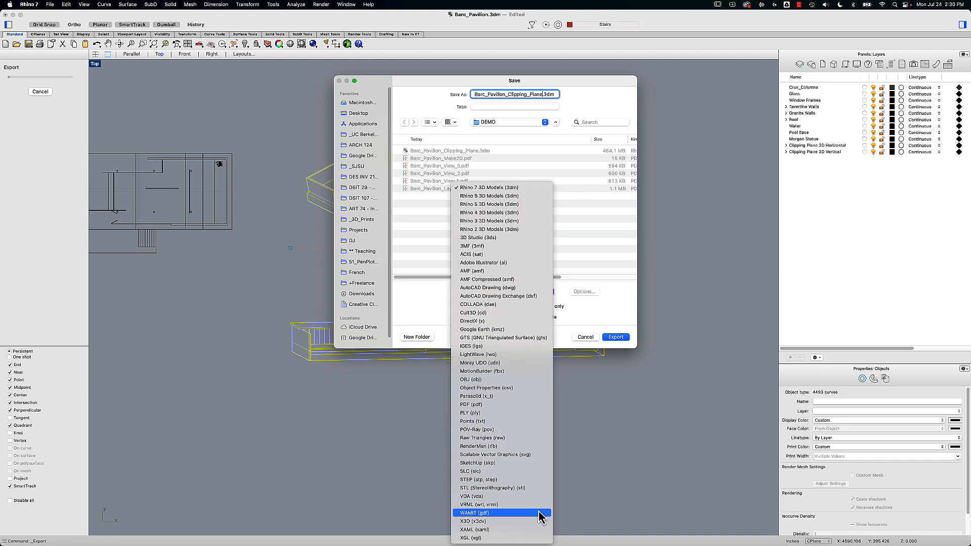
click(526, 404)
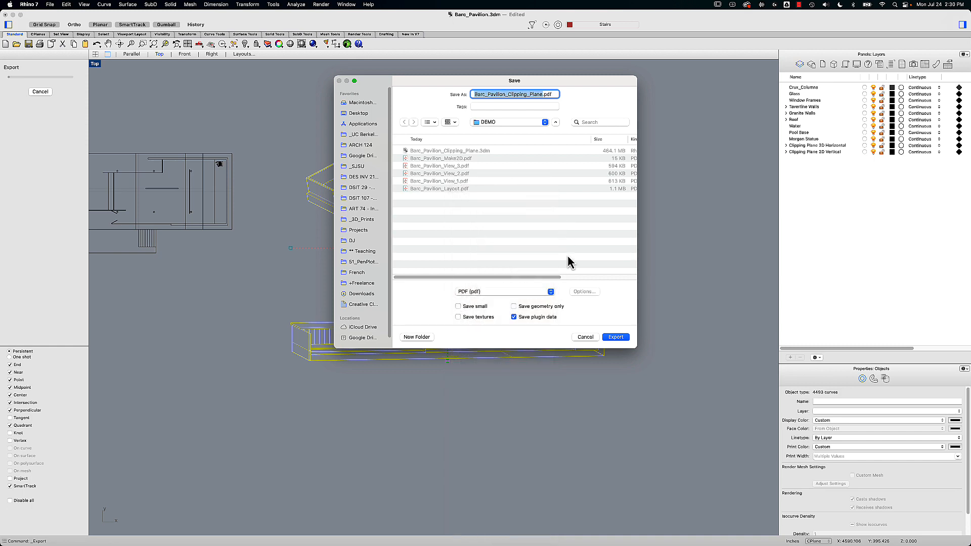
- Proceed with the PDF export and set the Top view's output area to Extents
click(615, 338)
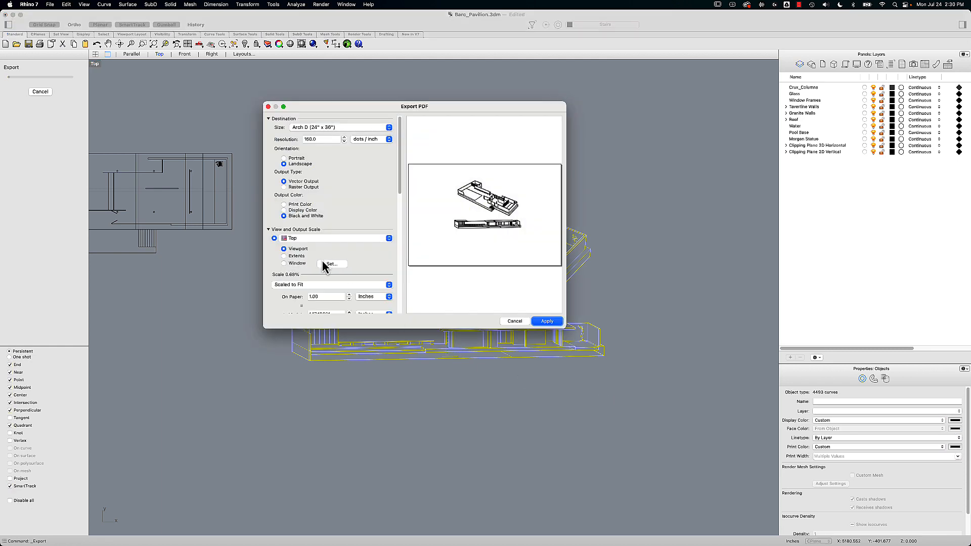
click(285, 256)
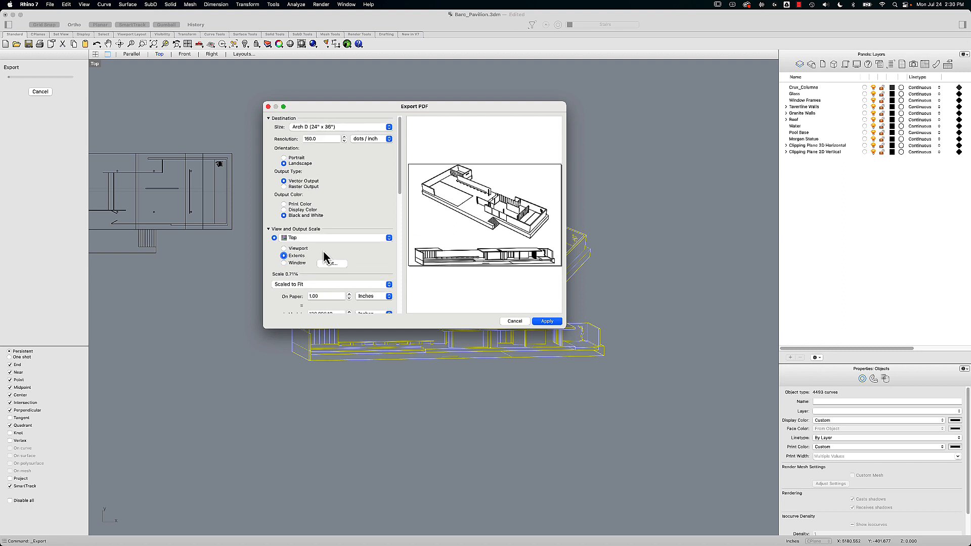
drag(400, 179, 400, 197)
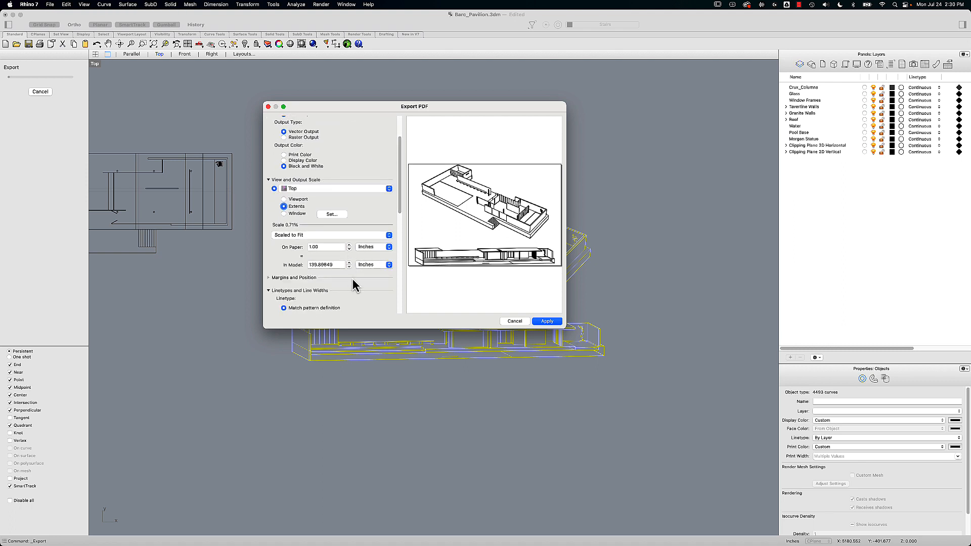
- Try a custom output scale of 1.00 inch on paper to 120 inches in the model
click(350, 263)
click(349, 263)
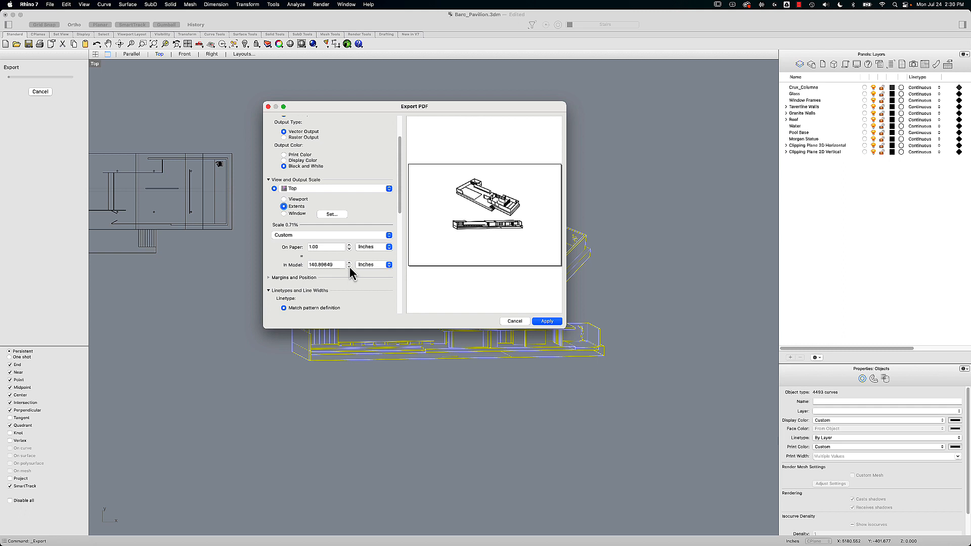
click(349, 267)
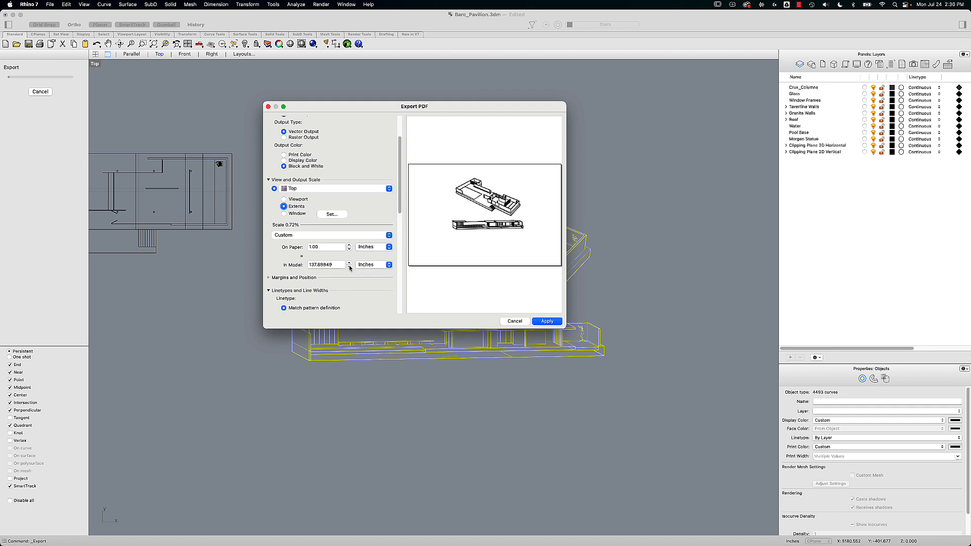
double_click(340, 266)
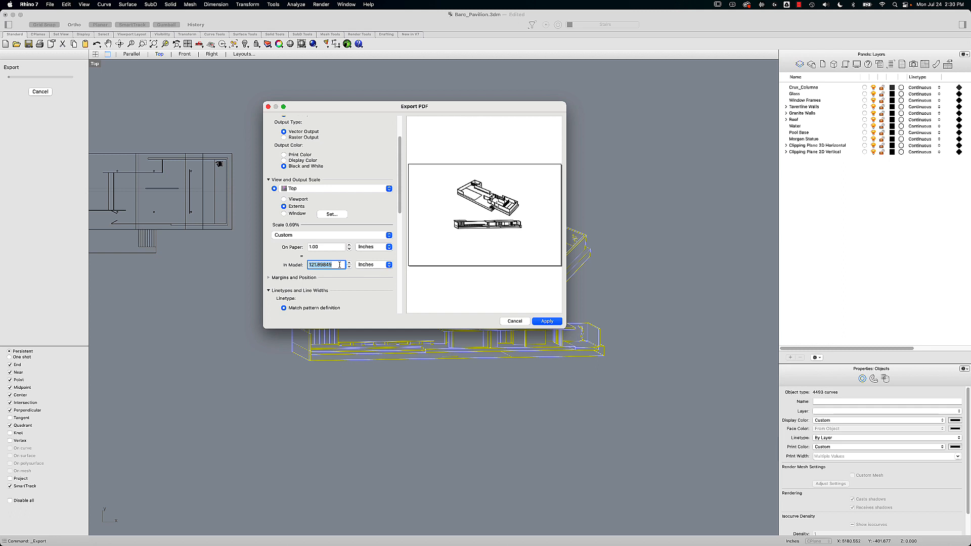
text(120)
click(334, 248)
- Set the output scale to 1.00 inch on paper equals 100 inches in the model (1:100) and export the PDF
click(328, 265)
text(100)
key(Return)
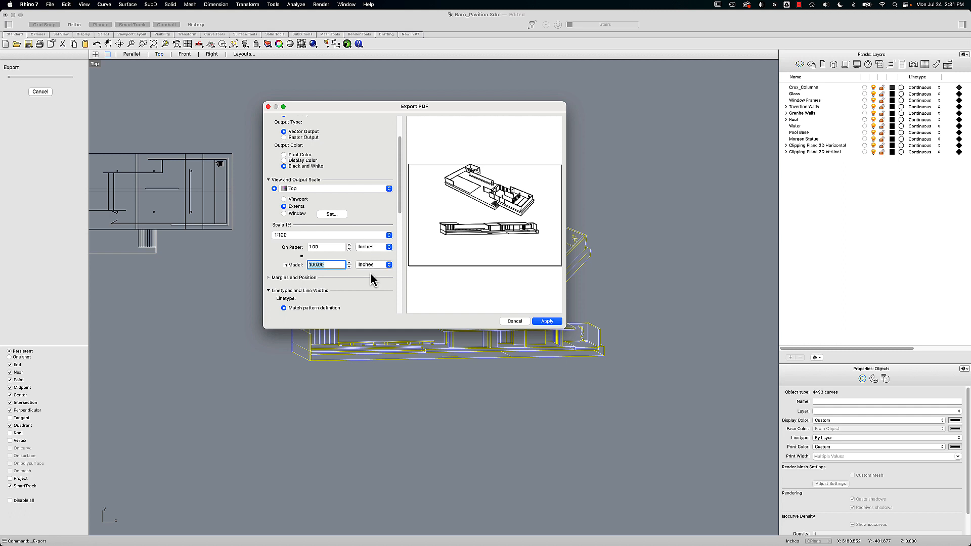
click(554, 322)
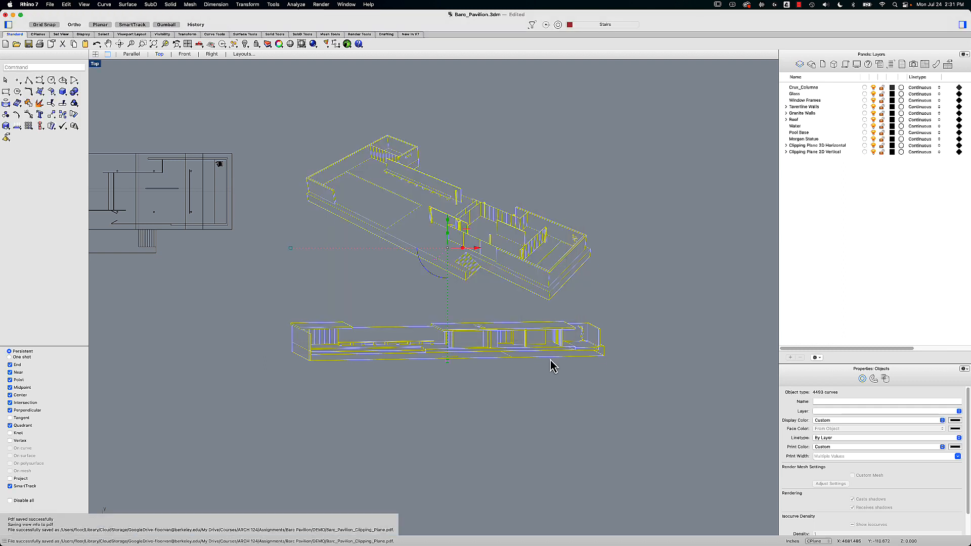
- Switch to Acrobat Pro and open Barc_Pavilion_Clipping_Plane.pdf from the DEMO folder
key(super+Tab)
key(super+Tab)
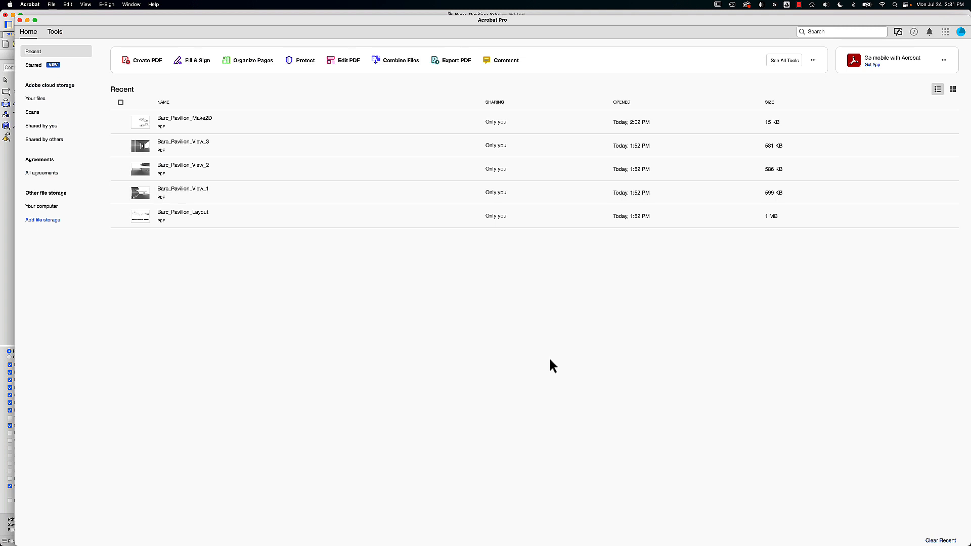
key(super+o)
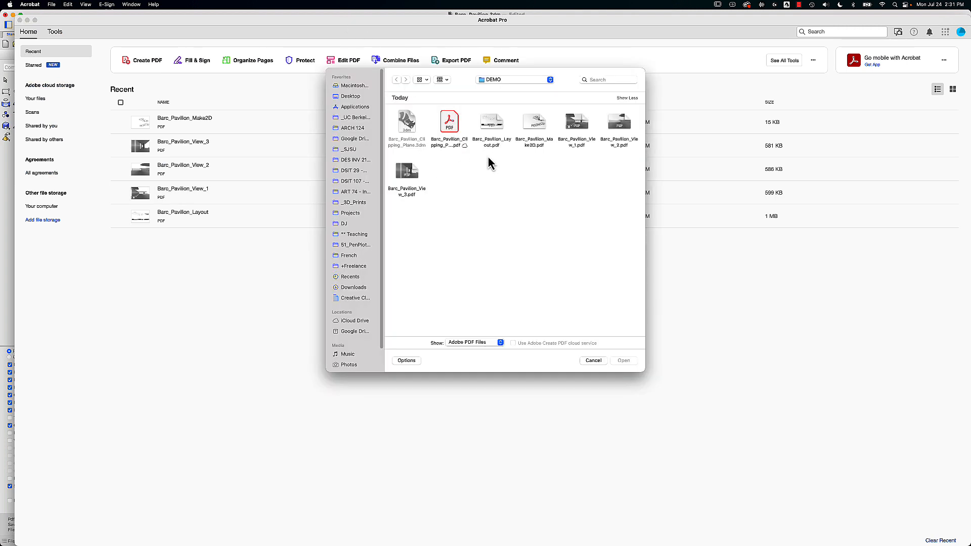
click(458, 141)
click(624, 360)
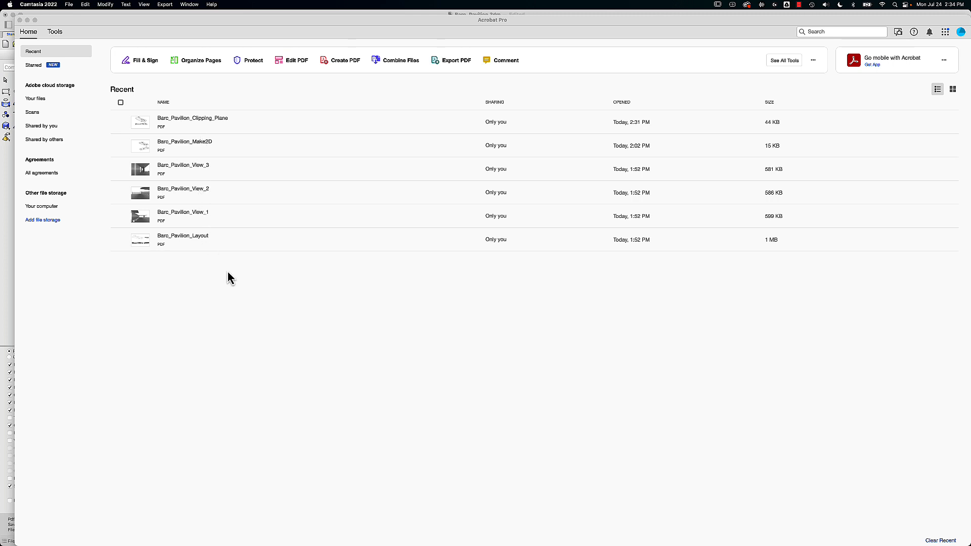
click(249, 286)
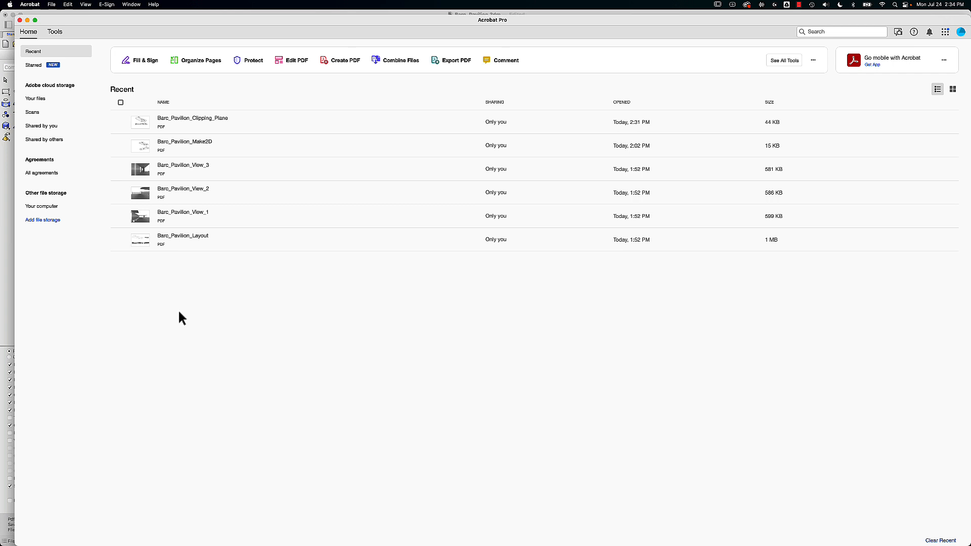
drag(352, 23, 351, 19)
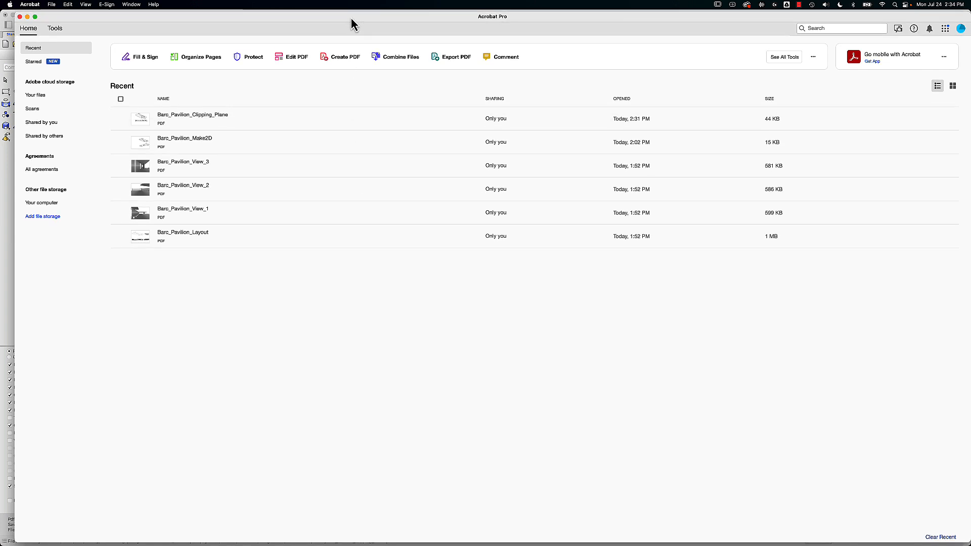
- Start combining files and add the Clipping_Plane, Layout, Make2D, View_1, View_2 and View_3 PDFs of Barc_Pavilion from the DEMO folder
click(386, 60)
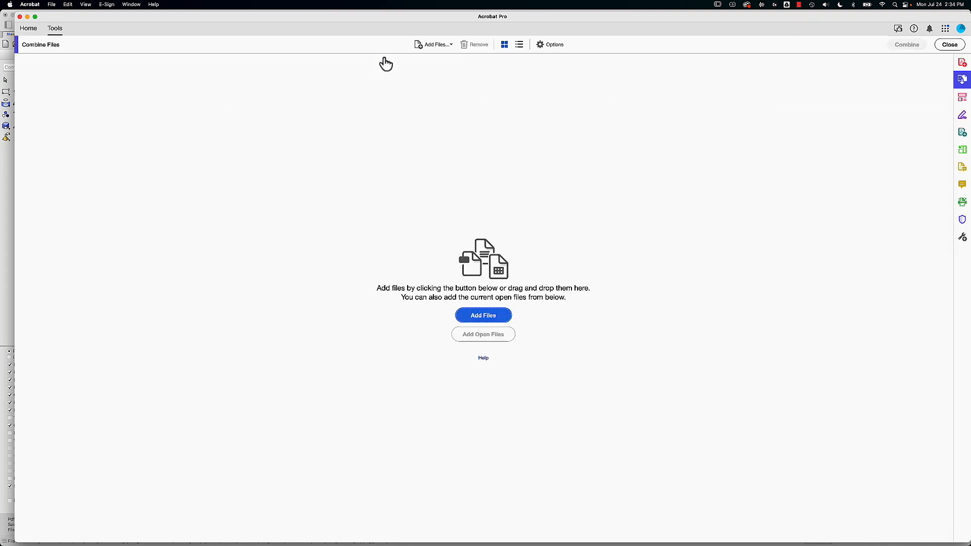
click(493, 316)
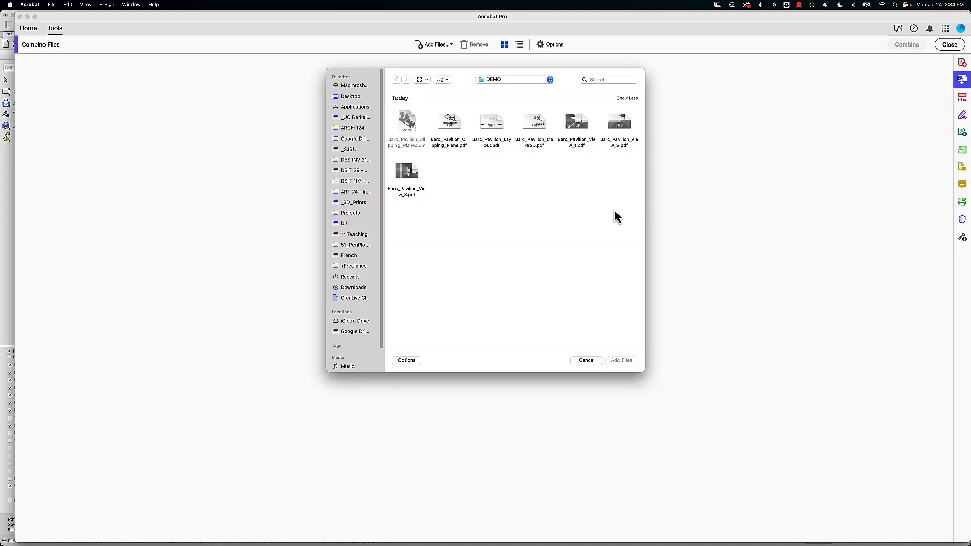
drag(620, 204, 377, 96)
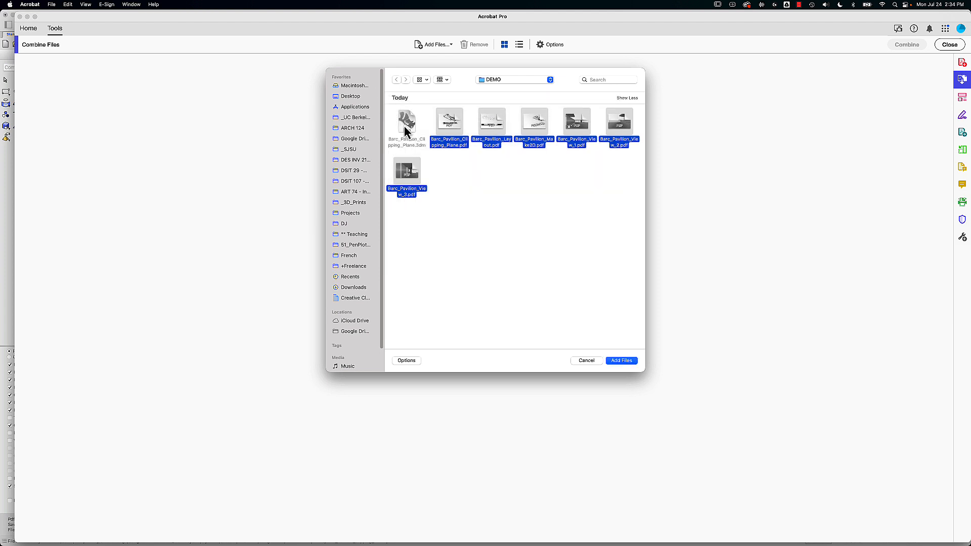
click(450, 153)
click(450, 124)
shift+click(492, 124)
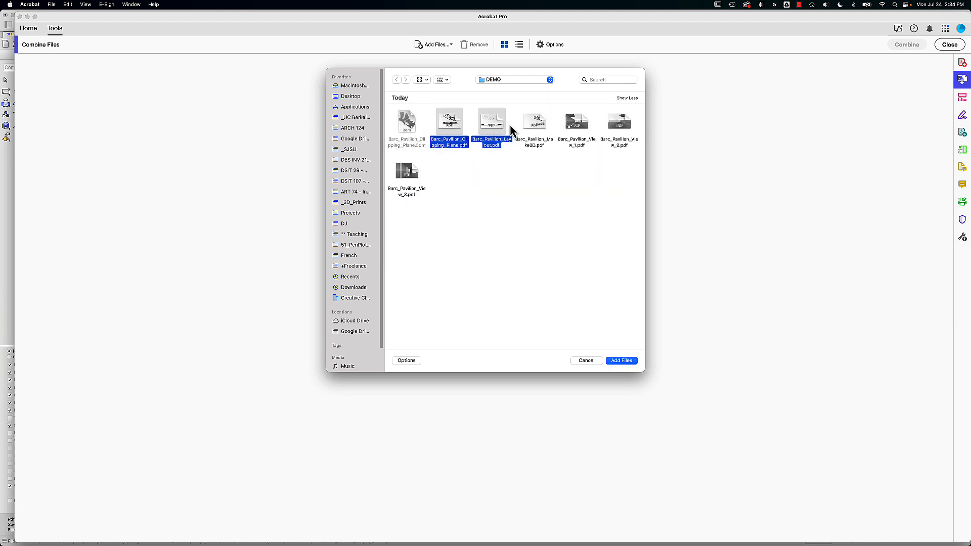
shift+click(541, 126)
shift+click(577, 126)
shift+click(617, 129)
shift+click(408, 177)
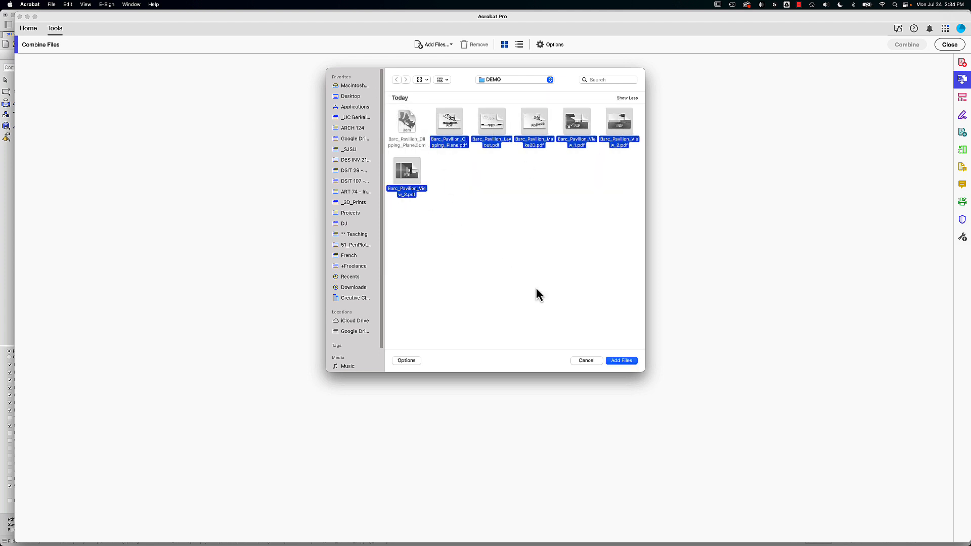
click(621, 361)
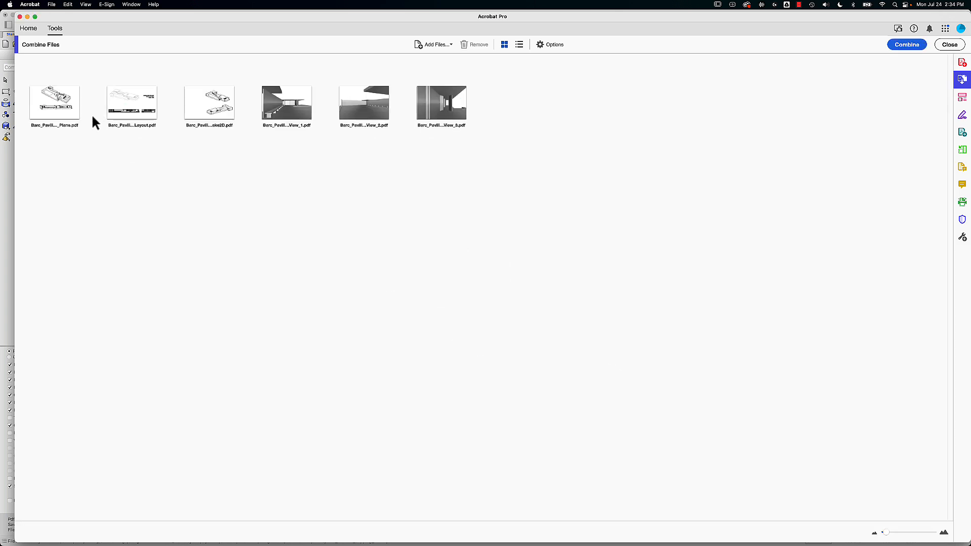
- Order the files as Layout, Make2D, Clipping_Plane, followed by the three views, and combine them into one PDF
drag(123, 104, 35, 102)
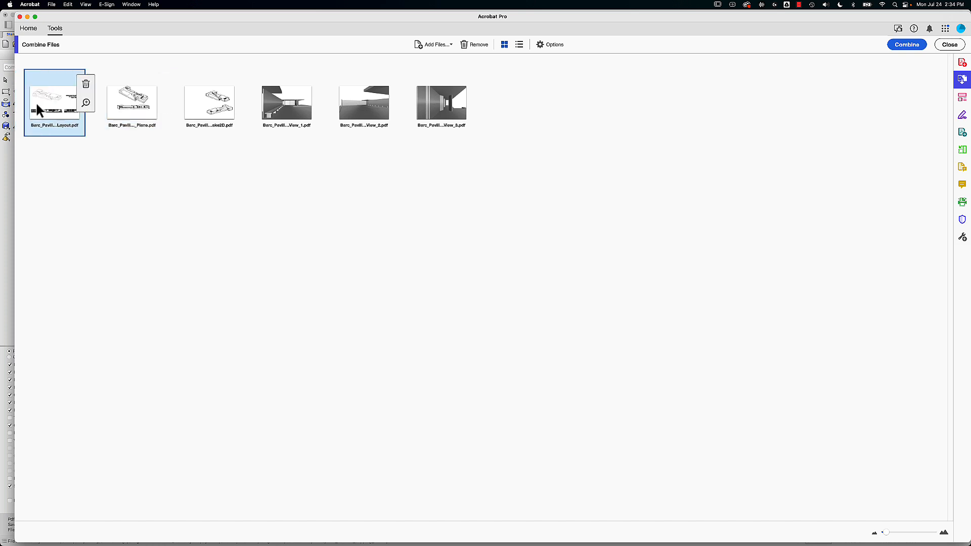
click(134, 151)
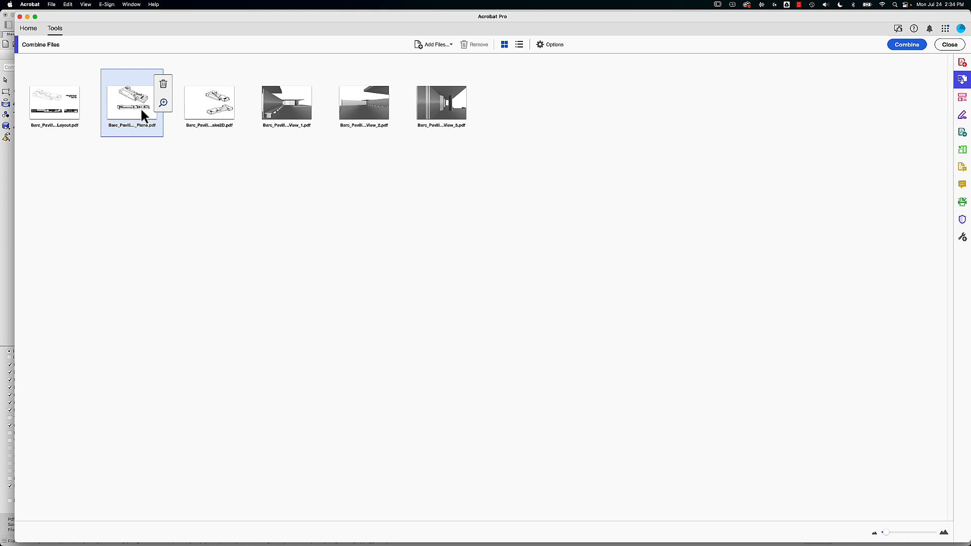
drag(187, 107, 108, 108)
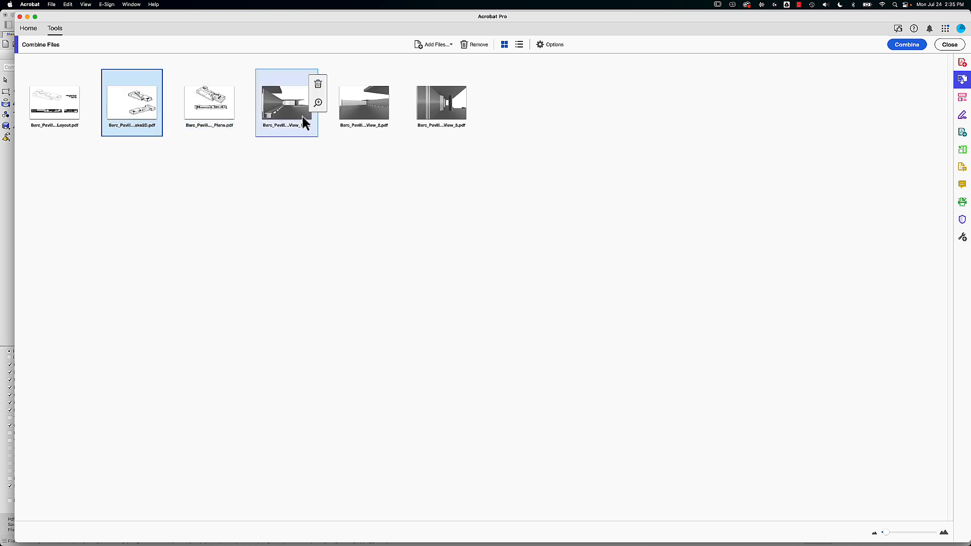
click(494, 184)
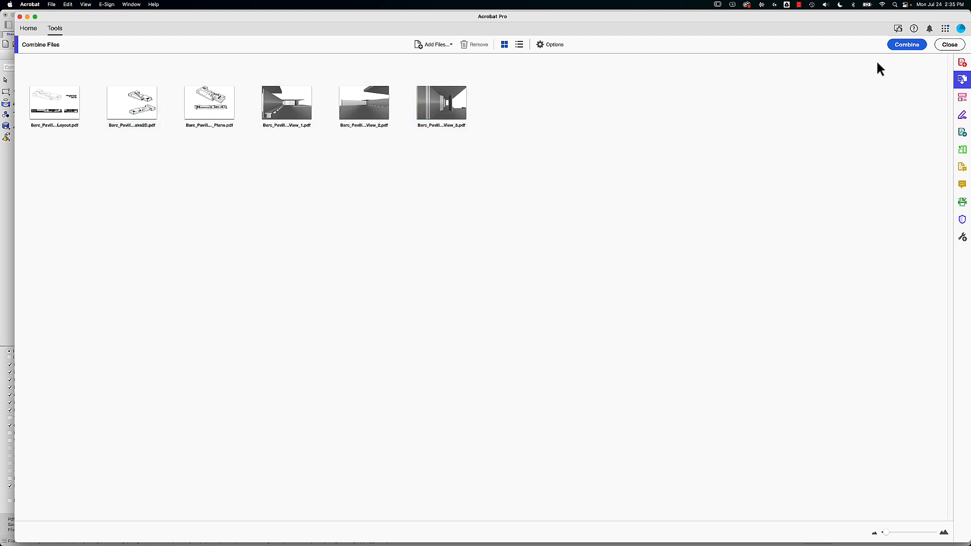
click(909, 45)
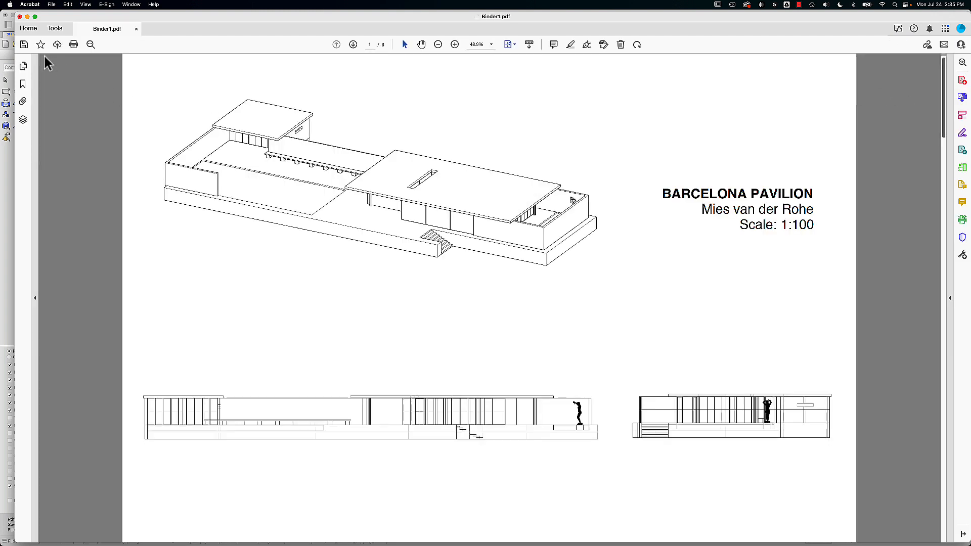
- Show the page thumbnails and review the combined PDF's layout, Make2D, clipping-plane and perspective pages, ending on page 1
click(23, 66)
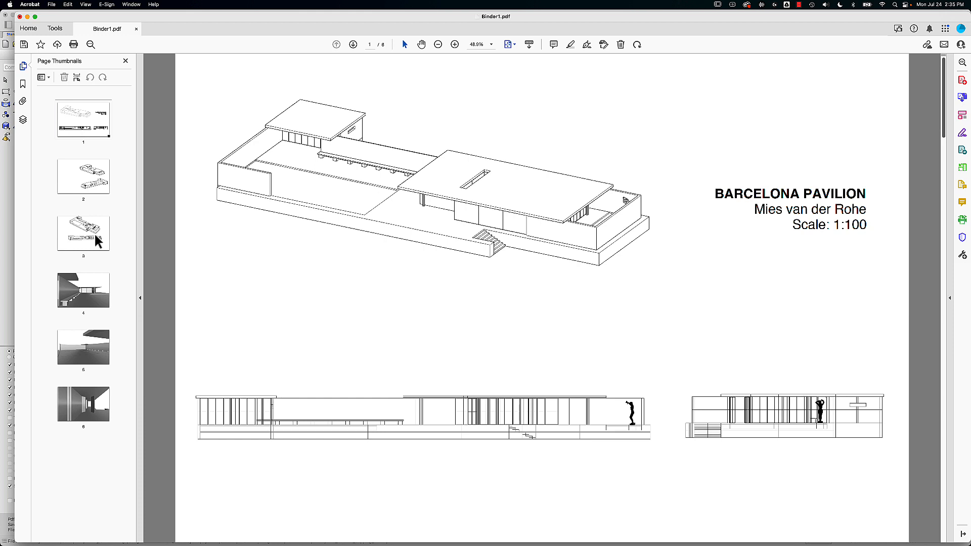
click(92, 180)
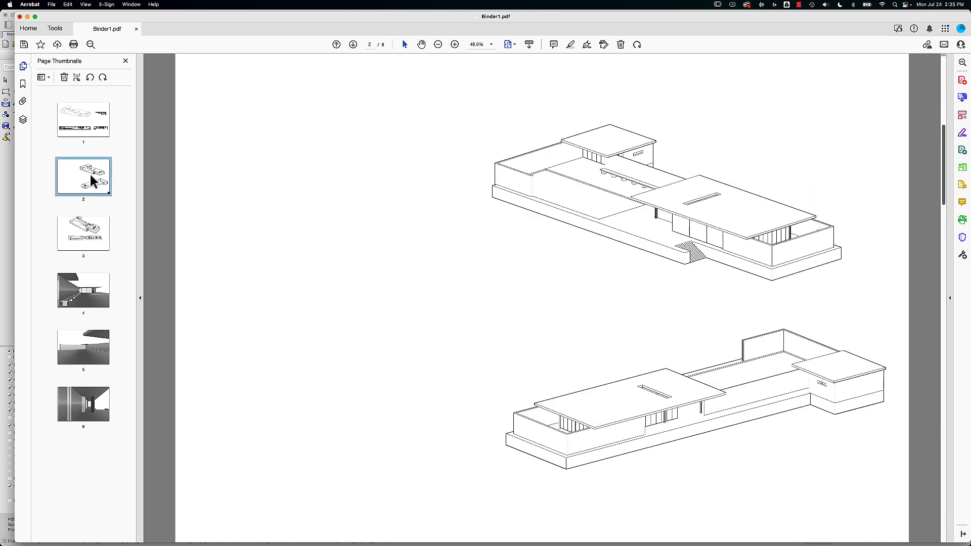
click(93, 237)
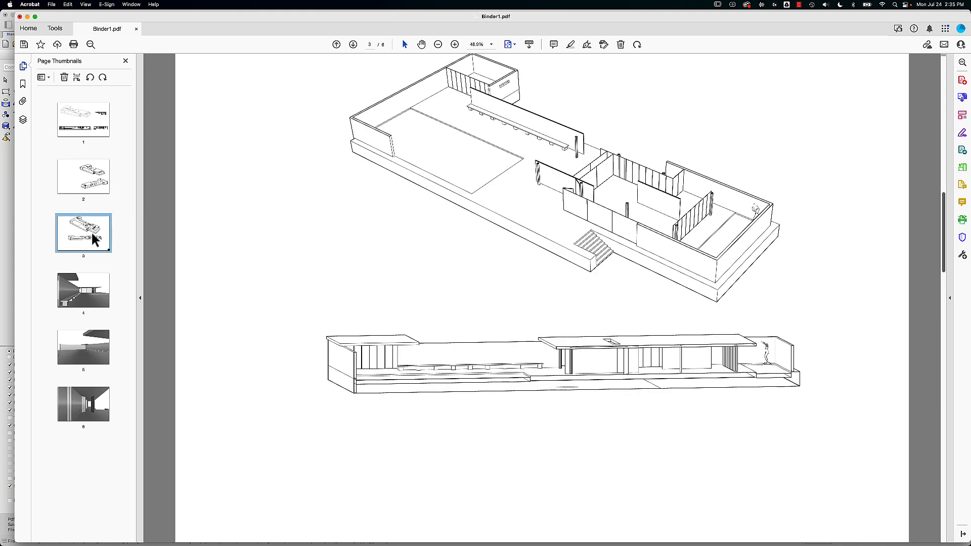
click(92, 302)
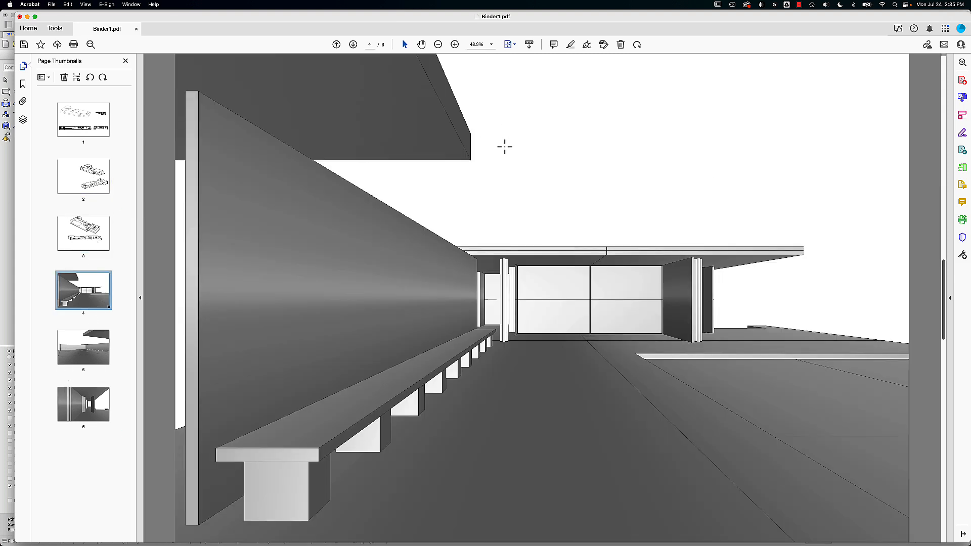
click(85, 127)
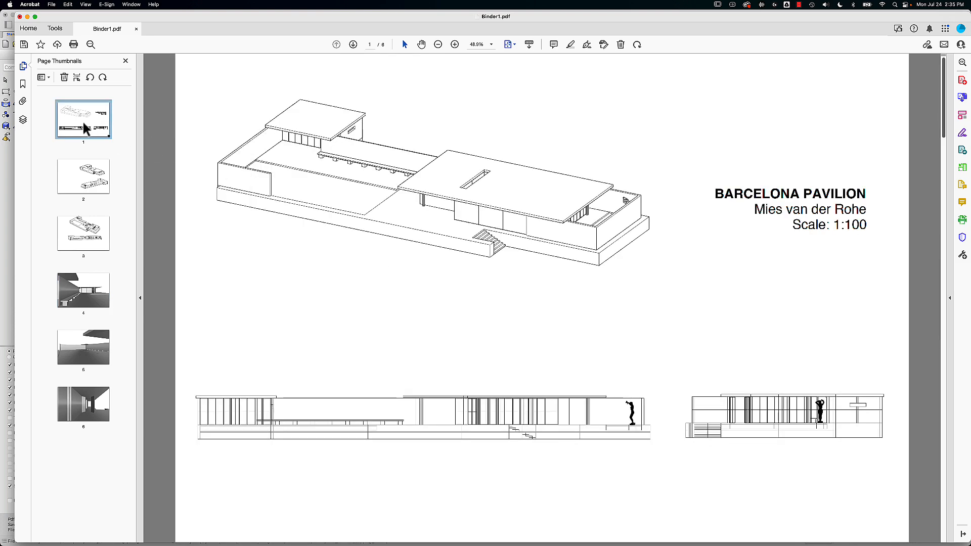
click(99, 181)
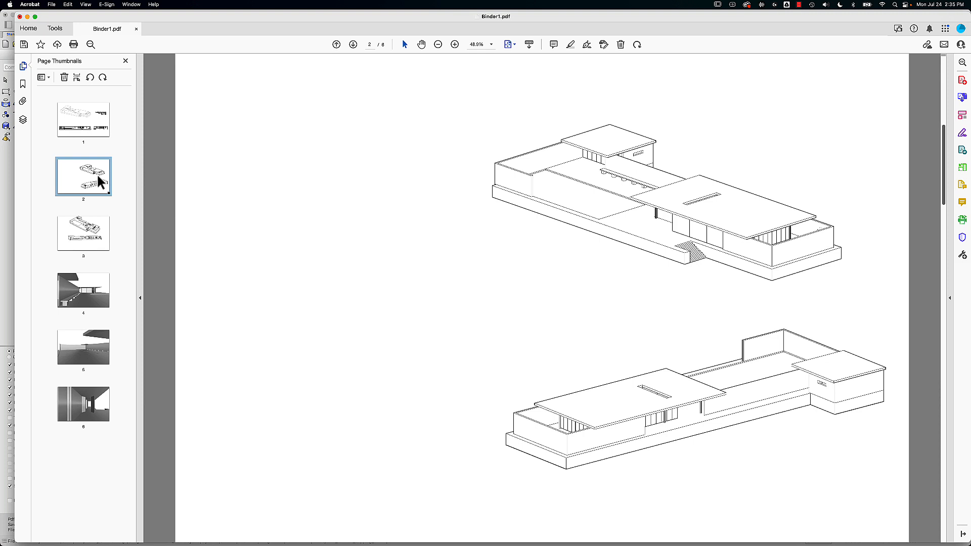
click(86, 232)
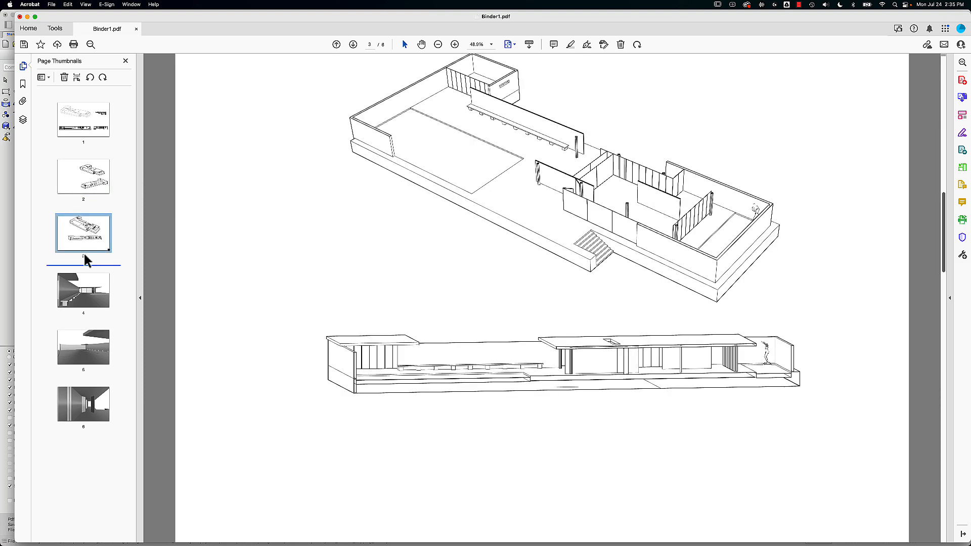
click(85, 302)
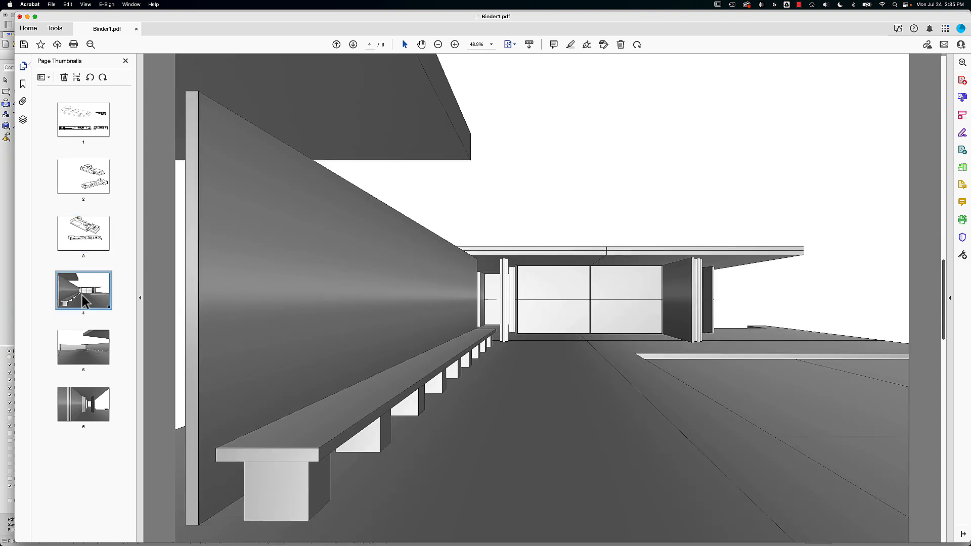
click(81, 133)
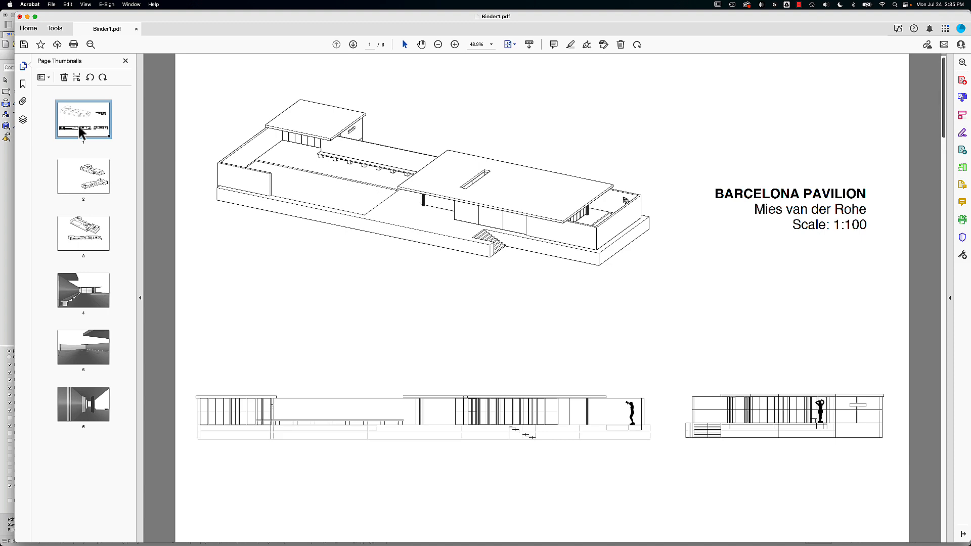
click(82, 175)
click(84, 232)
click(84, 295)
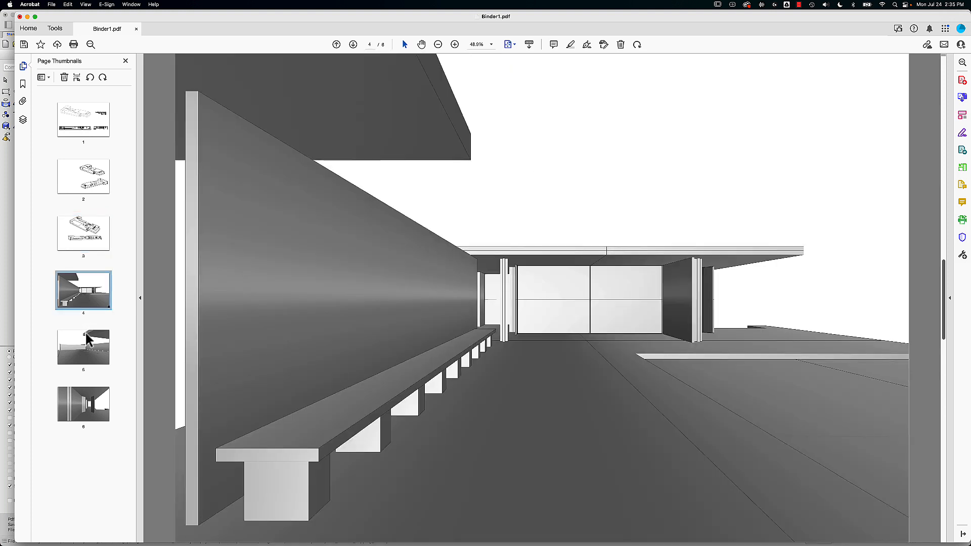
drag(88, 341, 69, 325)
click(85, 130)
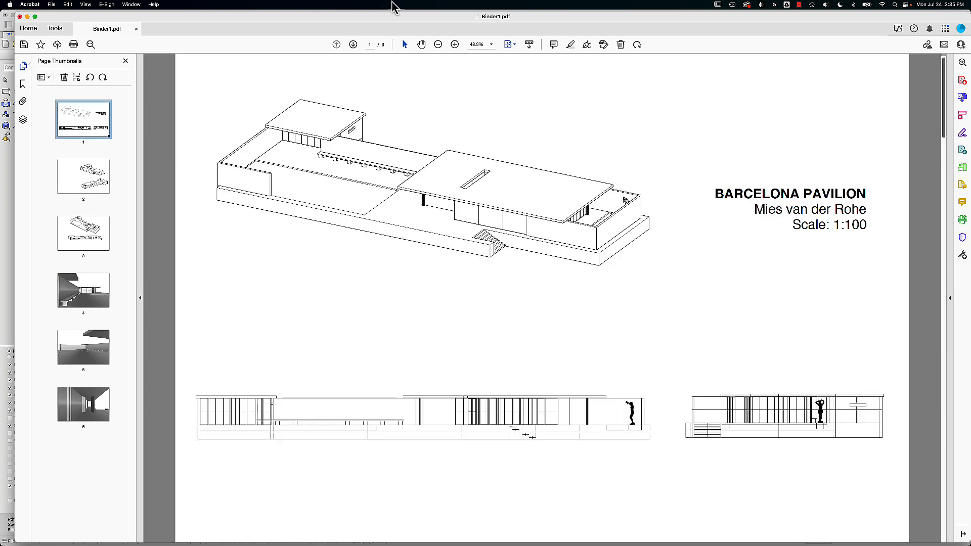